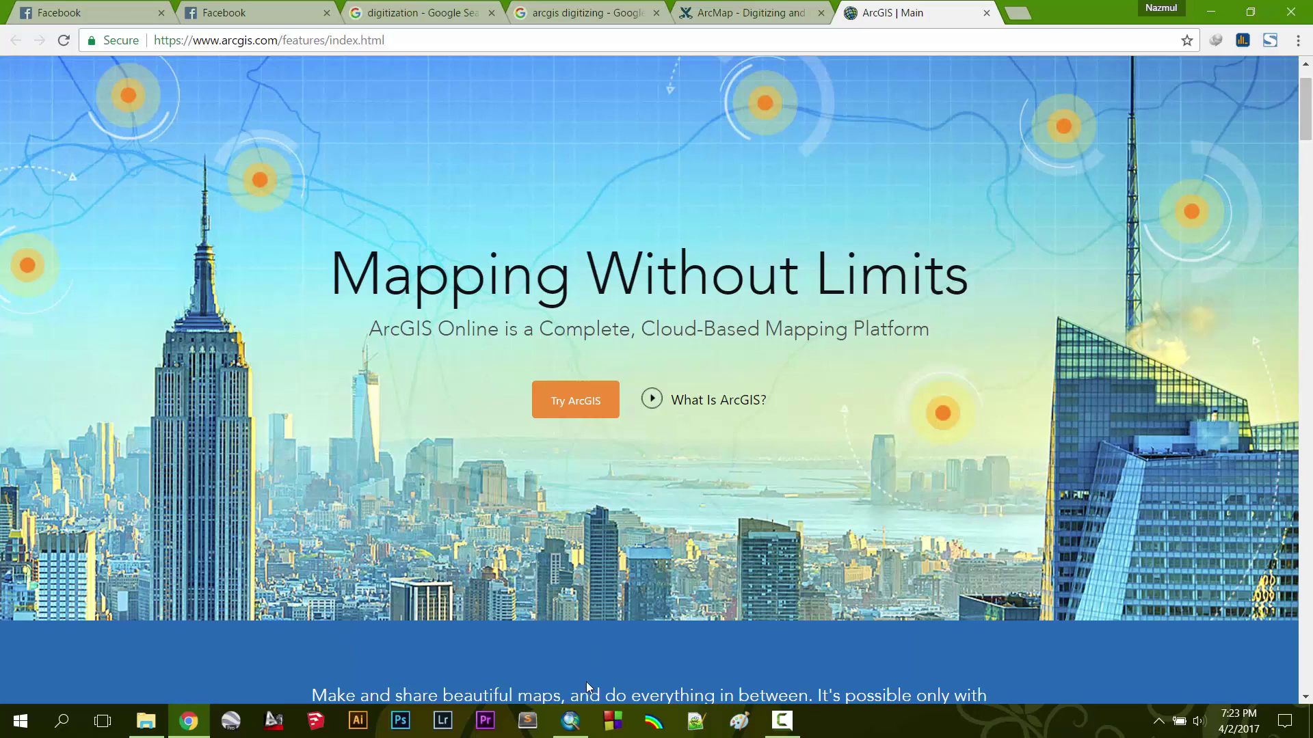
- Switch to ArcMap and view the overall extent of the scanned plot map rsjl026_bara_baraid_s2.jpg
{"action": "left_click", "coordinate": [579, 722]}
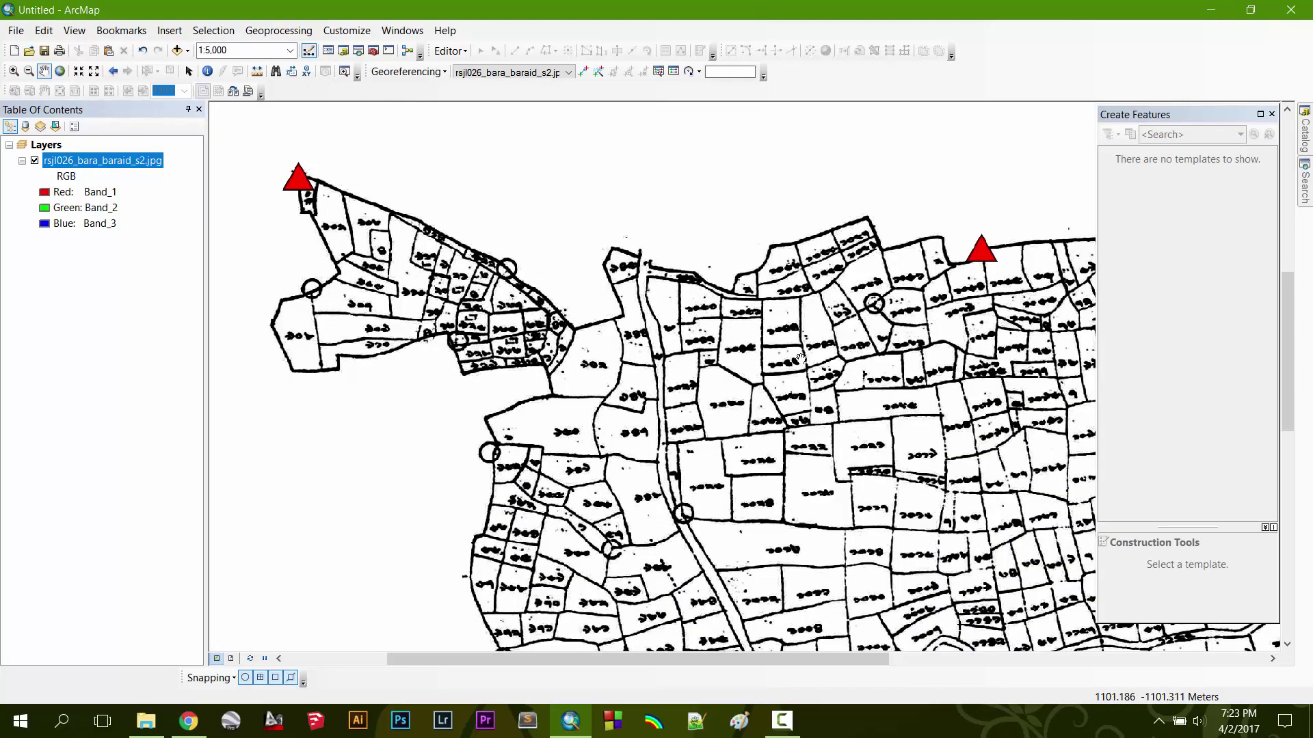
{"action": "scroll", "coordinate": [800, 357], "scroll_direction": "up", "scroll_amount": 1}
{"action": "scroll", "coordinate": [800, 357], "scroll_direction": "down", "scroll_amount": 3}
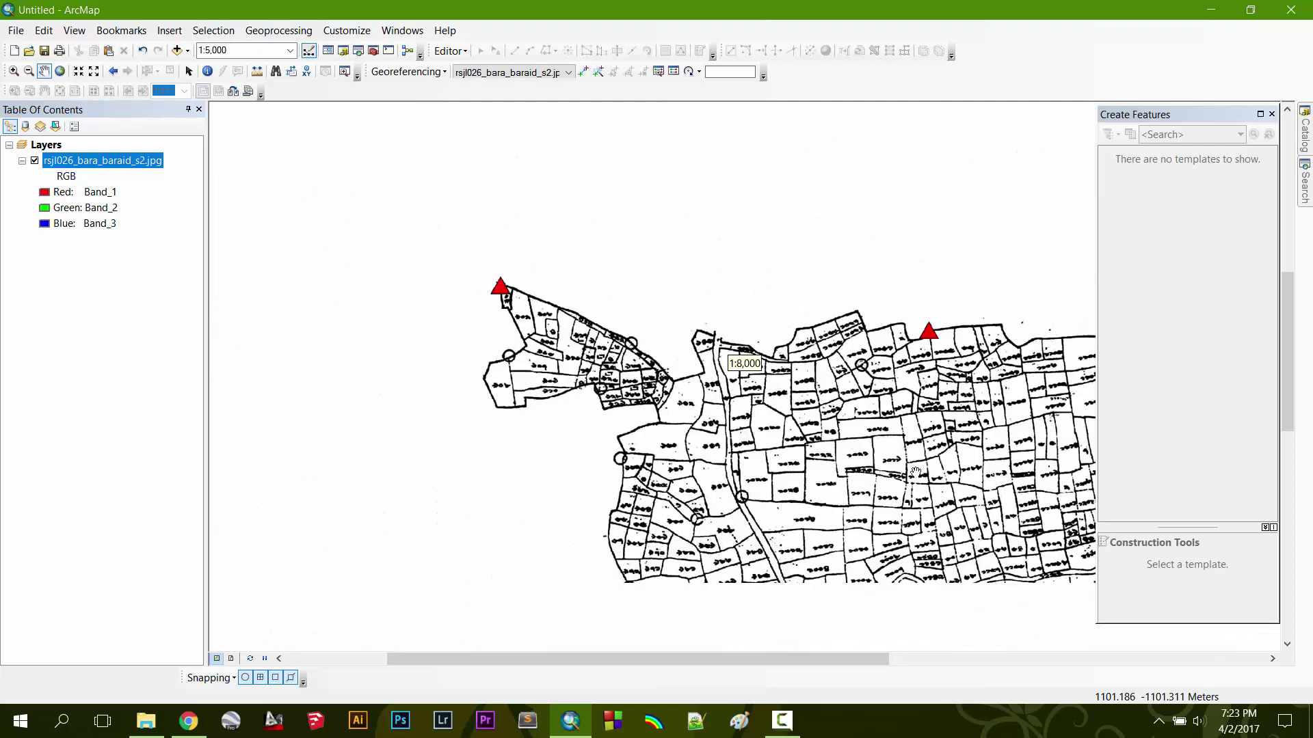
{"action": "left_click_drag", "start_coordinate": [884, 450], "coordinate": [687, 364]}
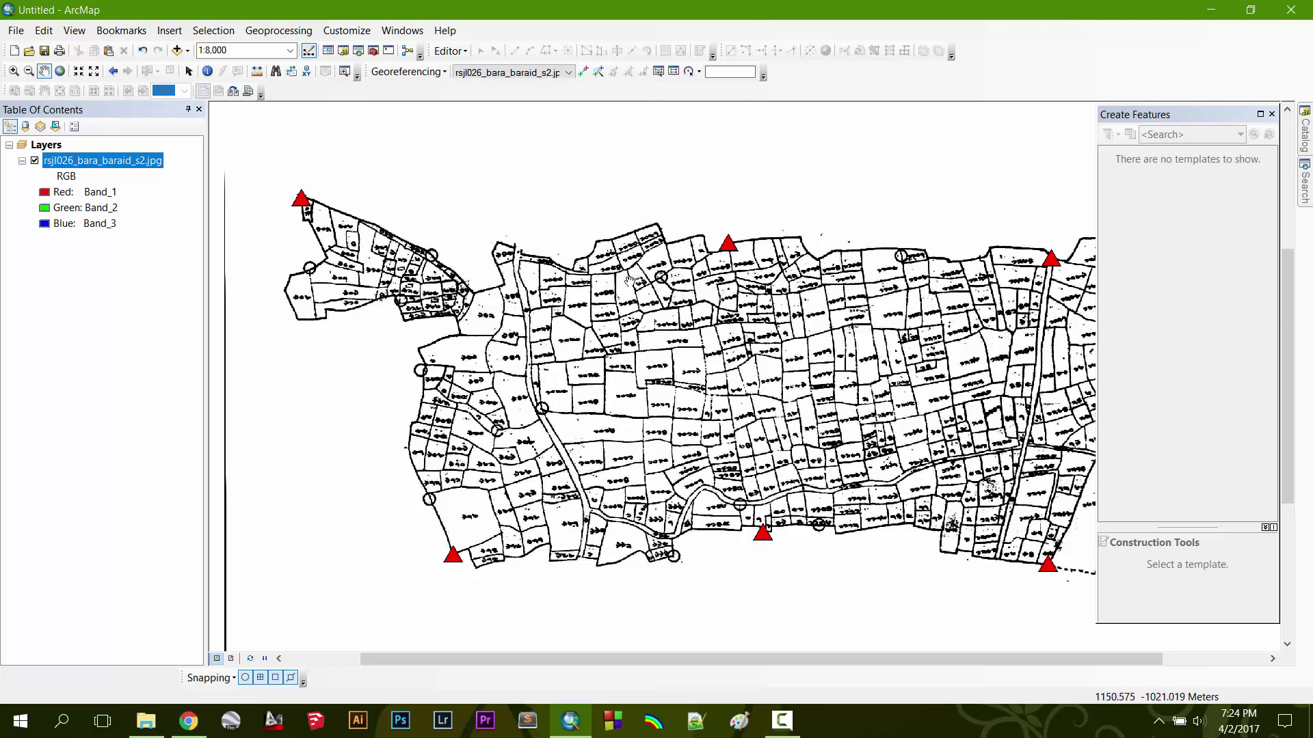
- Examine the plot boundary lines around the small corner plot along the scanned map's northern edge at close range
{"action": "scroll", "coordinate": [630, 280], "scroll_direction": "up", "scroll_amount": 3}
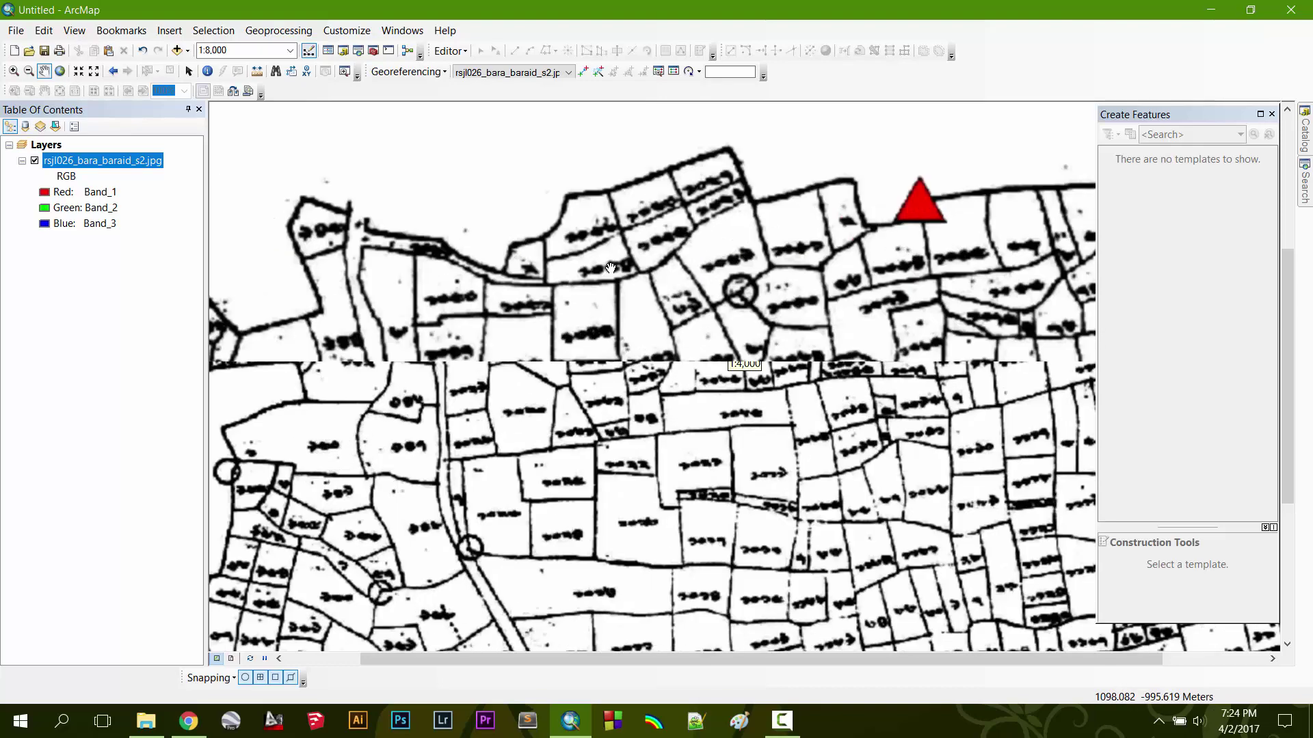
{"action": "scroll", "coordinate": [611, 268], "scroll_direction": "up", "scroll_amount": 3}
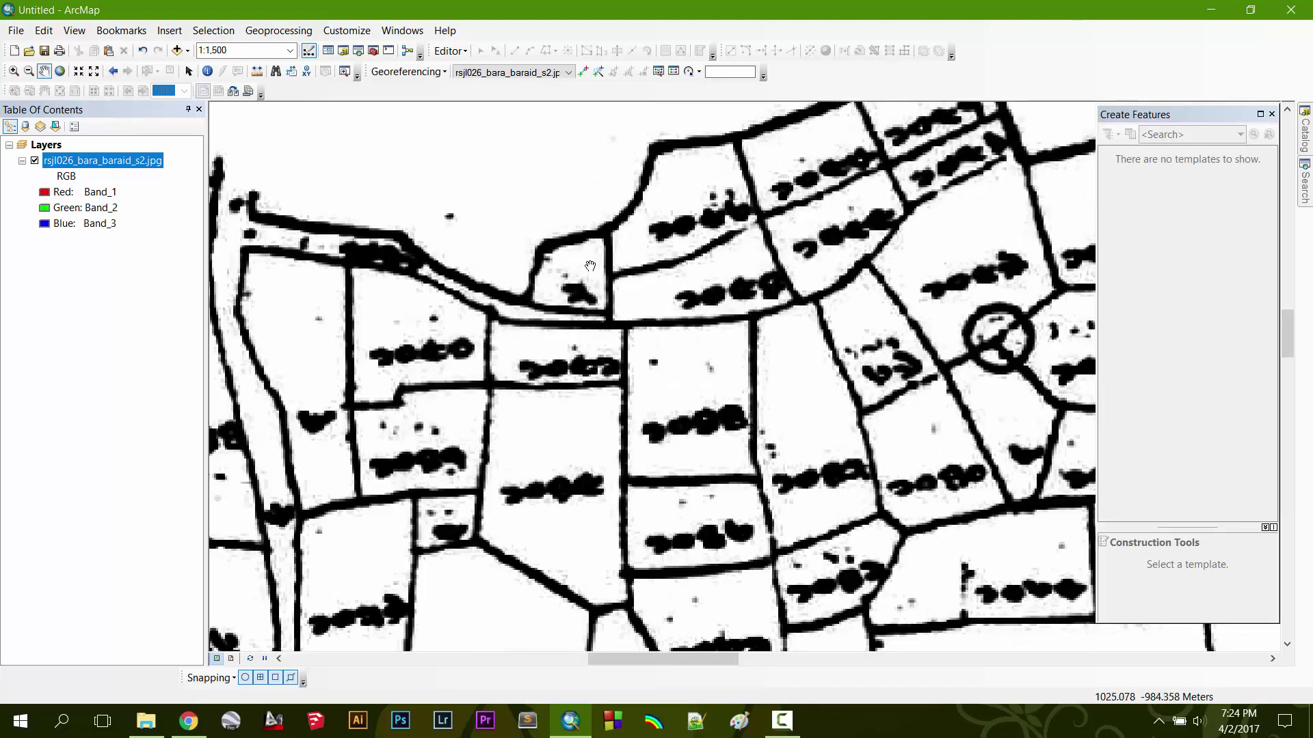
{"action": "scroll", "coordinate": [590, 266], "scroll_direction": "up", "scroll_amount": 3}
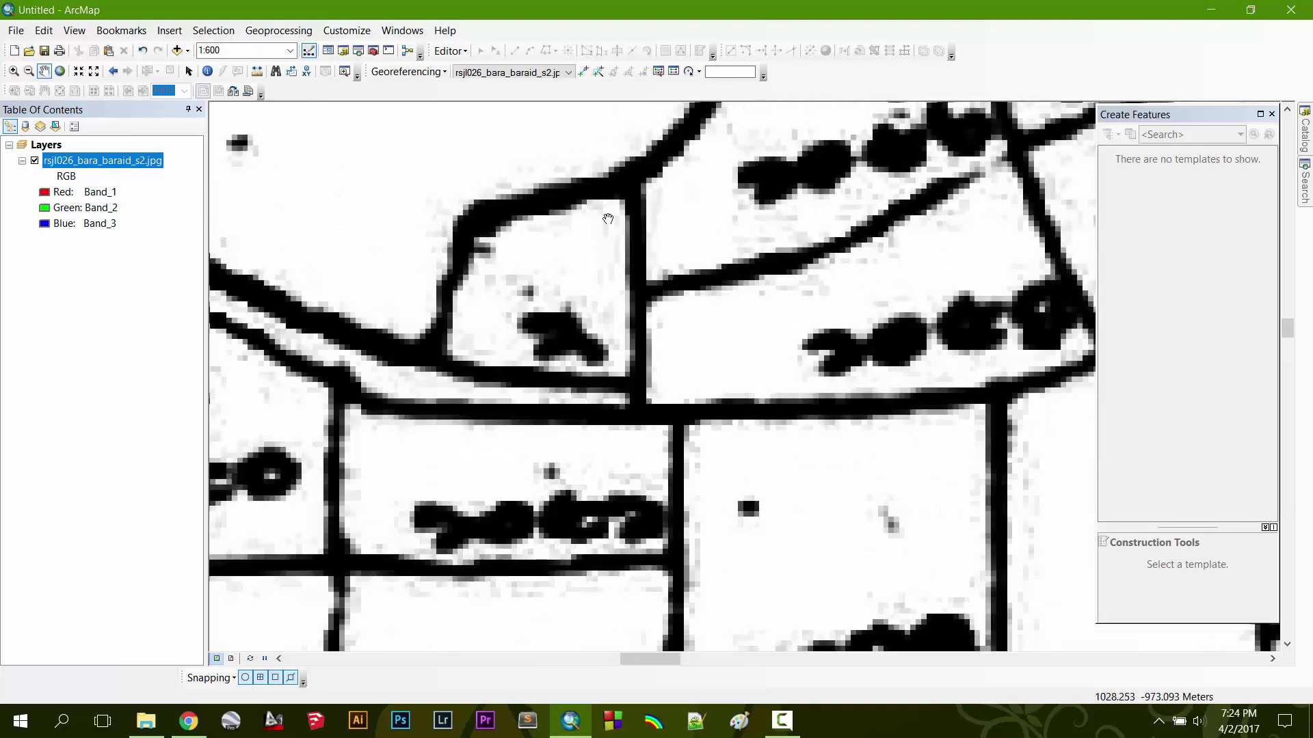
{"action": "scroll", "coordinate": [607, 219], "scroll_direction": "down", "scroll_amount": 1}
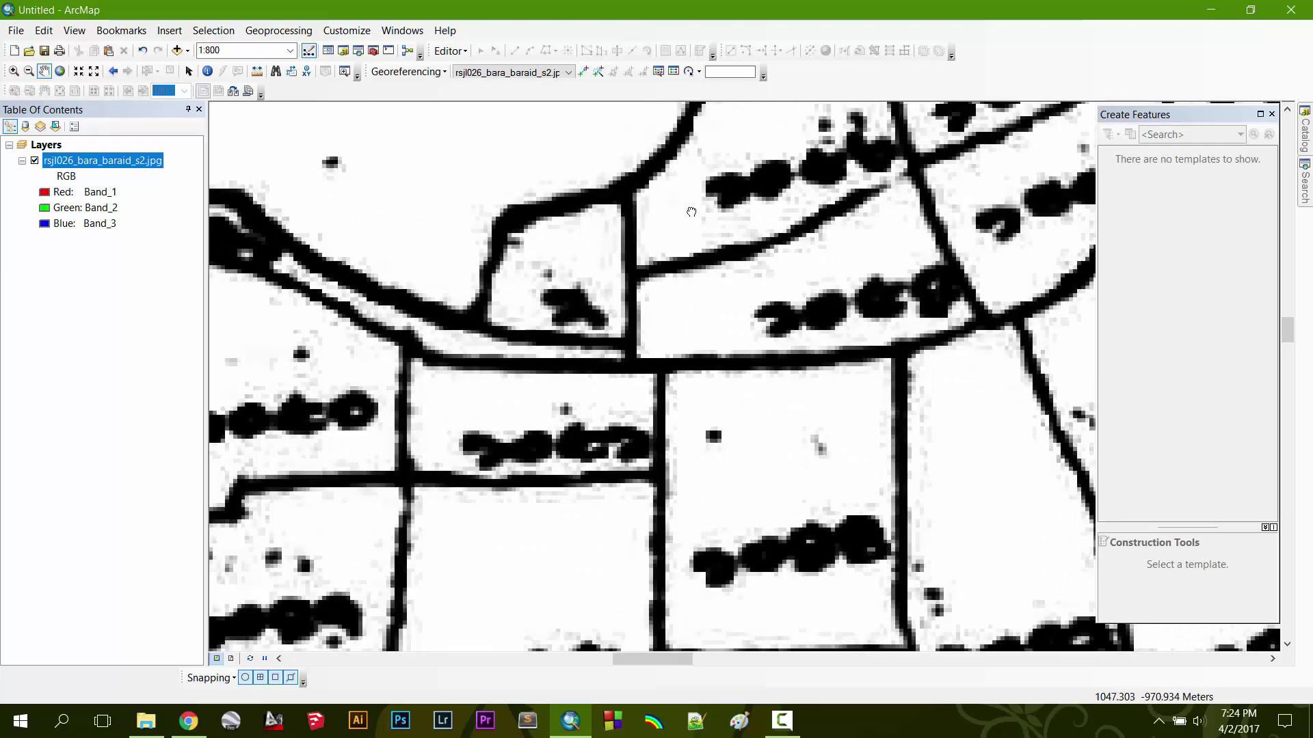
{"action": "left_click_drag", "start_coordinate": [691, 212], "coordinate": [789, 369]}
{"action": "scroll", "coordinate": [804, 264], "scroll_direction": "down", "scroll_amount": 1}
{"action": "scroll", "coordinate": [803, 264], "scroll_direction": "up", "scroll_amount": 1}
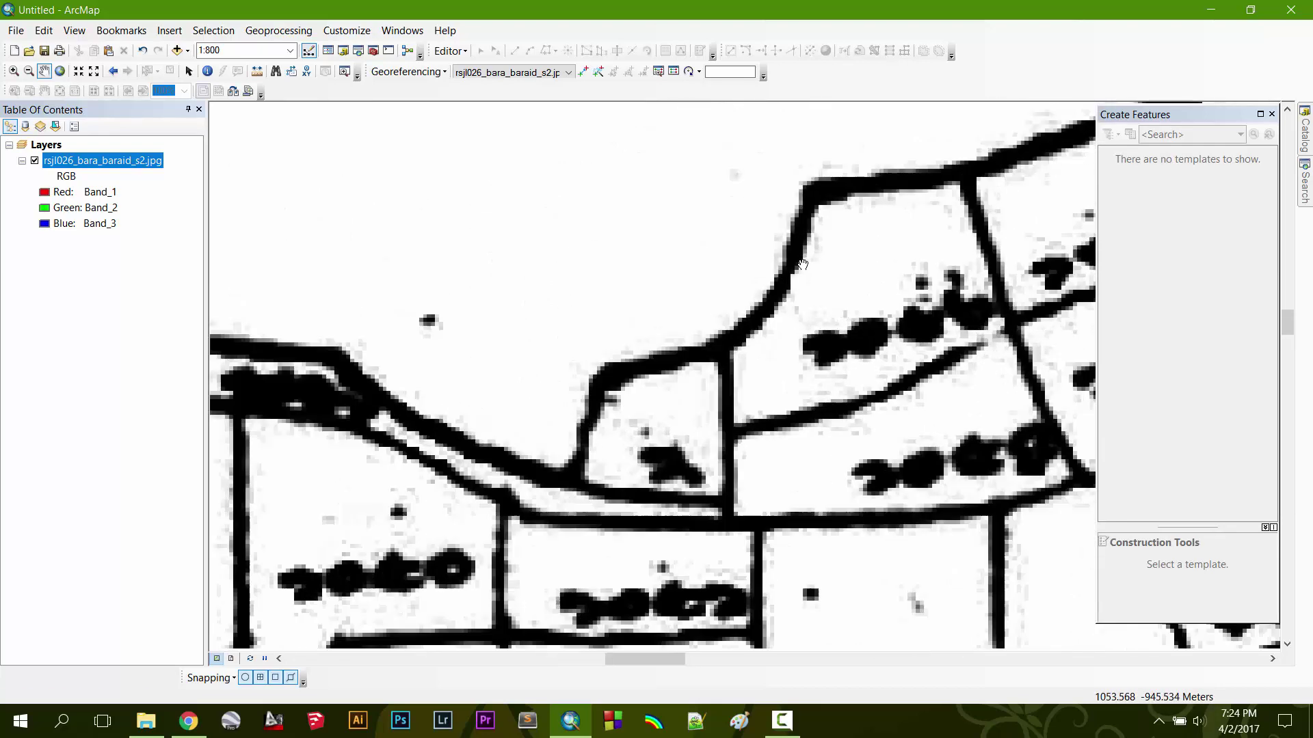
{"action": "scroll", "coordinate": [802, 264], "scroll_direction": "up", "scroll_amount": 1}
{"action": "scroll", "coordinate": [736, 394], "scroll_direction": "up", "scroll_amount": 1}
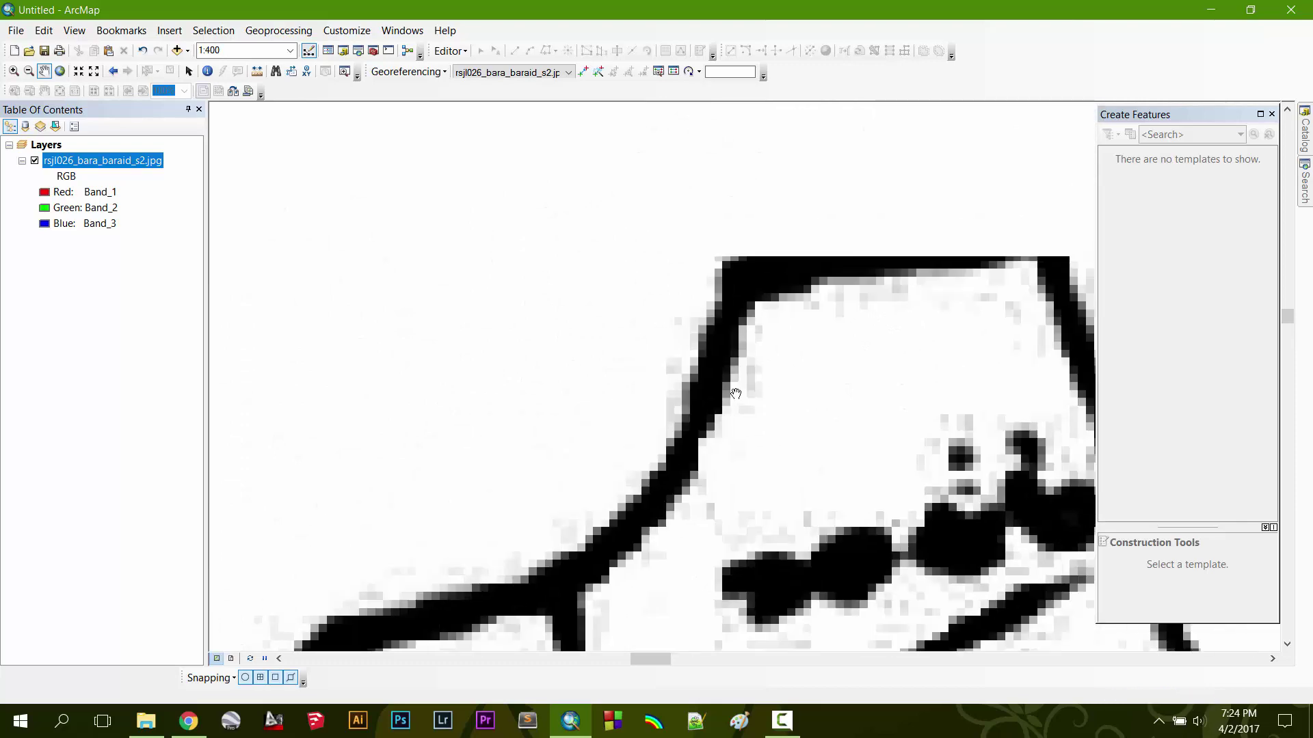
{"action": "scroll", "coordinate": [763, 441], "scroll_direction": "up", "scroll_amount": 1}
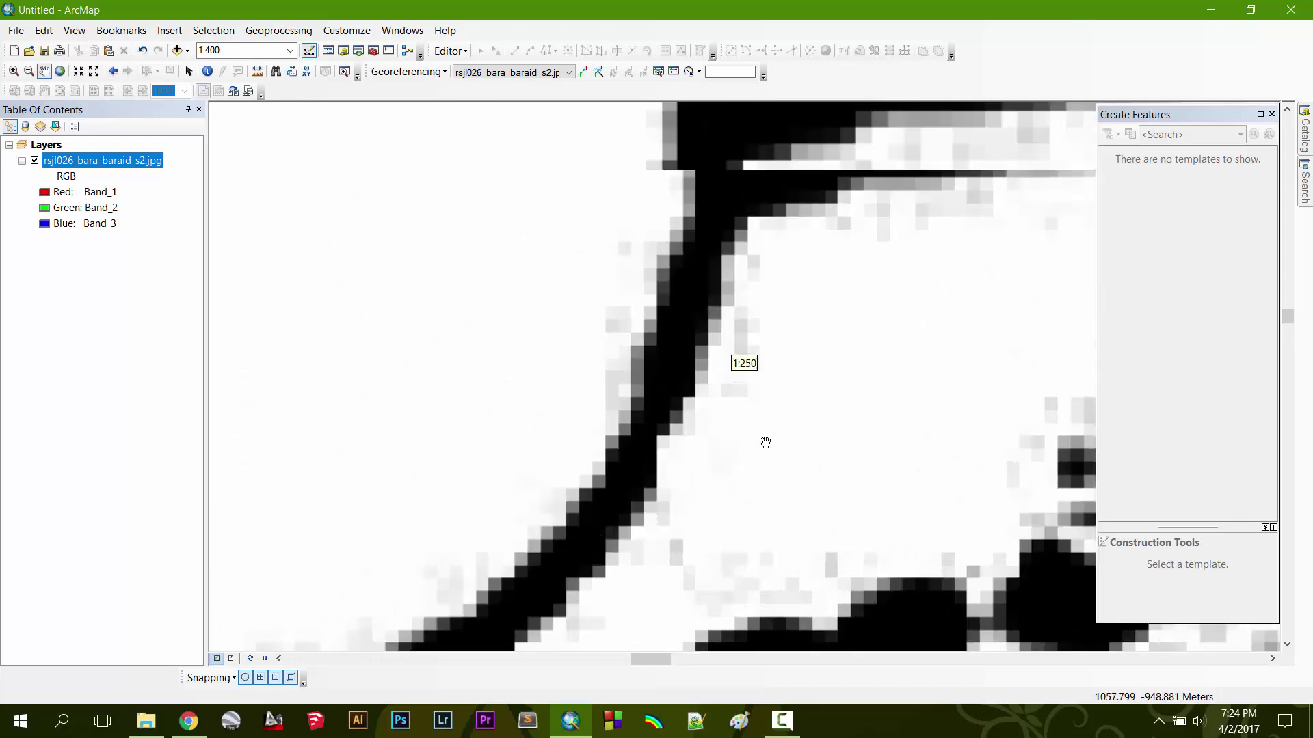
{"action": "scroll", "coordinate": [764, 442], "scroll_direction": "down", "scroll_amount": 3}
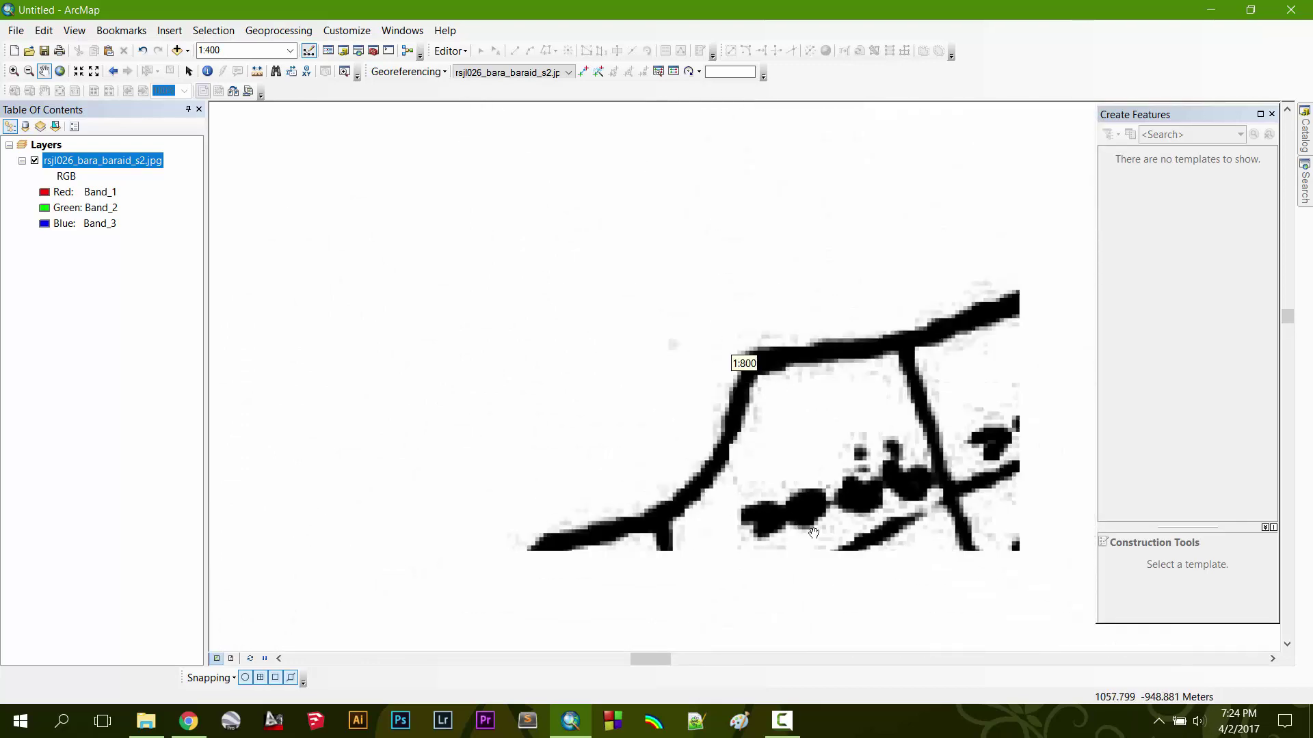
{"action": "left_click_drag", "start_coordinate": [814, 540], "coordinate": [783, 301]}
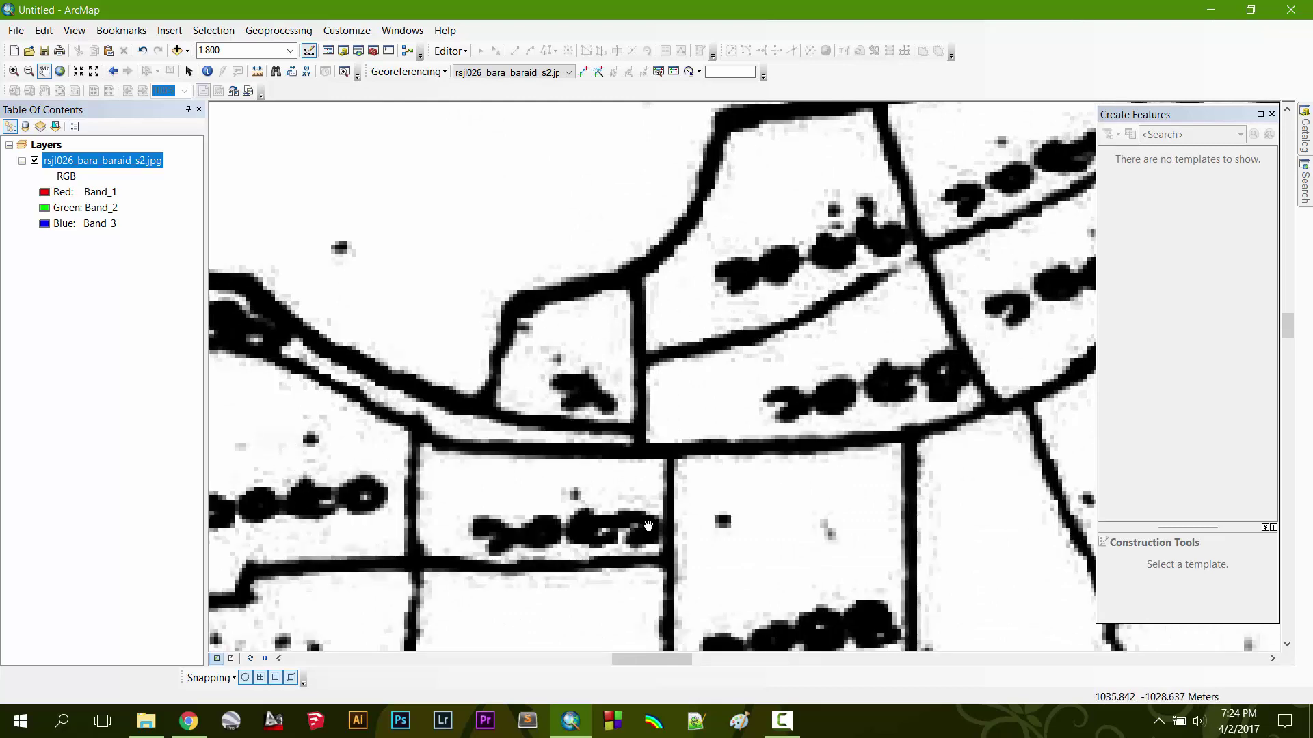
{"action": "scroll", "coordinate": [610, 587], "scroll_direction": "up", "scroll_amount": 2}
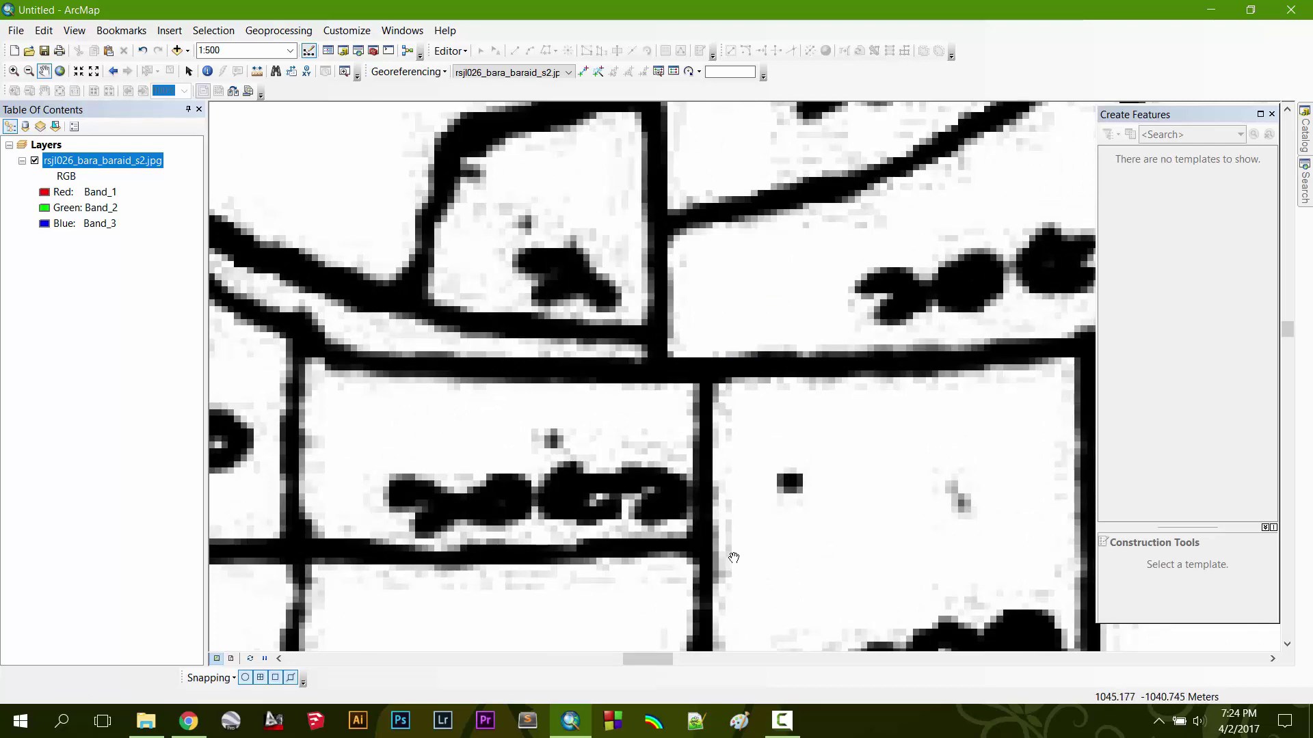
{"action": "scroll", "coordinate": [715, 493], "scroll_direction": "down", "scroll_amount": 5}
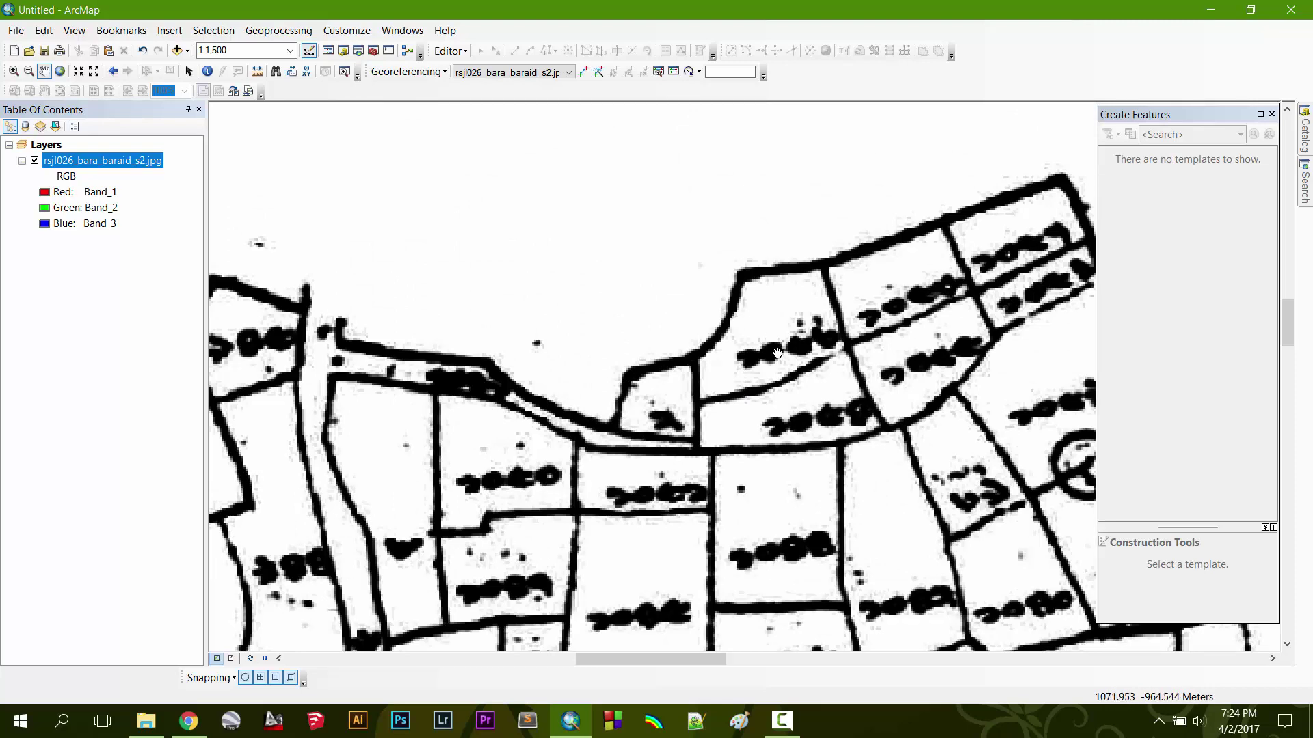
- Inspect the road edge and the vertical plot boundary beside it at pixel level, and review the map's western plots
{"action": "scroll", "coordinate": [314, 354], "scroll_direction": "up", "scroll_amount": 1}
{"action": "scroll", "coordinate": [315, 354], "scroll_direction": "up", "scroll_amount": 2}
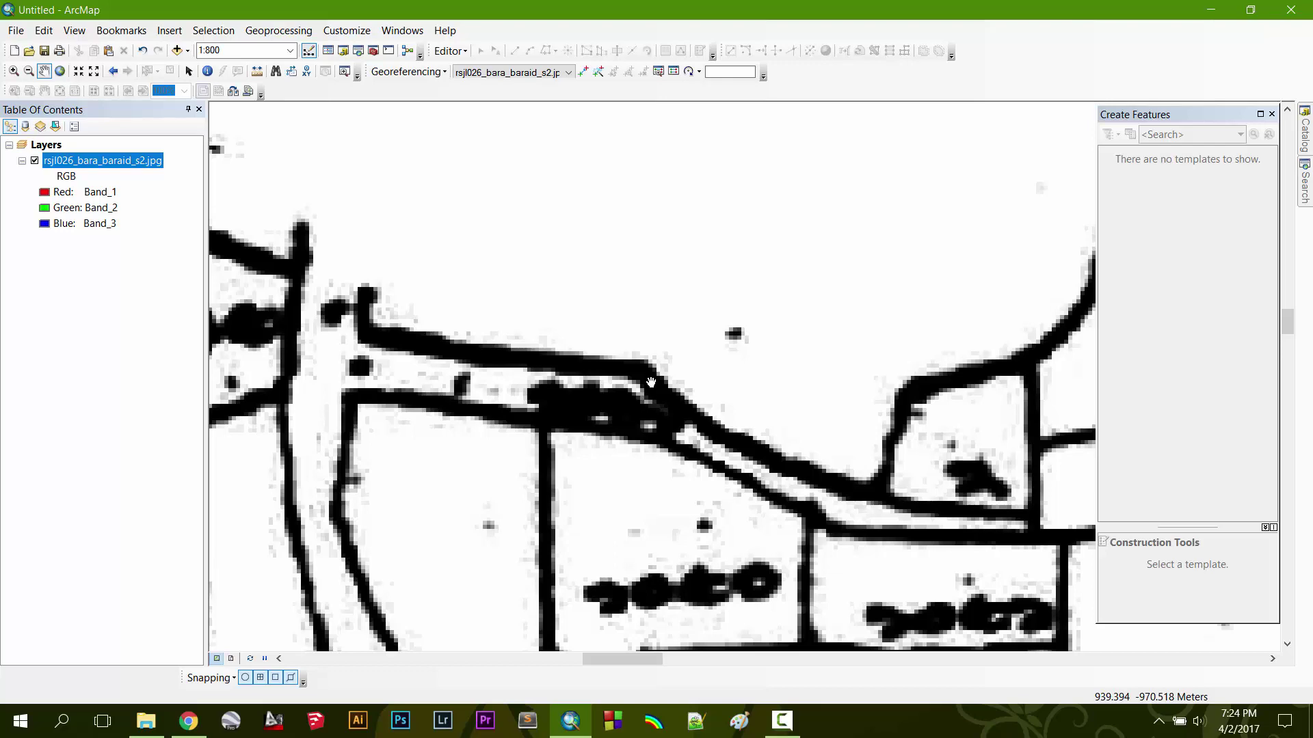
{"action": "left_click_drag", "start_coordinate": [656, 566], "coordinate": [653, 399]}
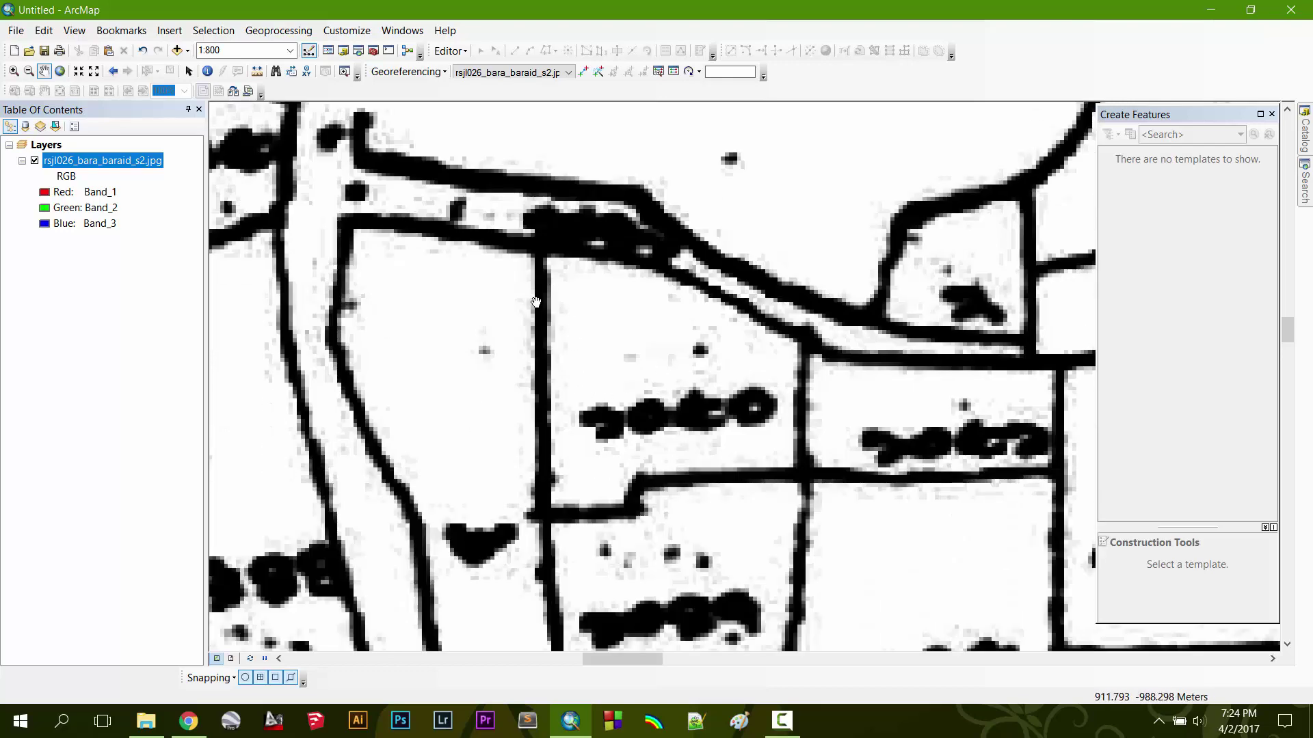
{"action": "scroll", "coordinate": [556, 306], "scroll_direction": "up", "scroll_amount": 1}
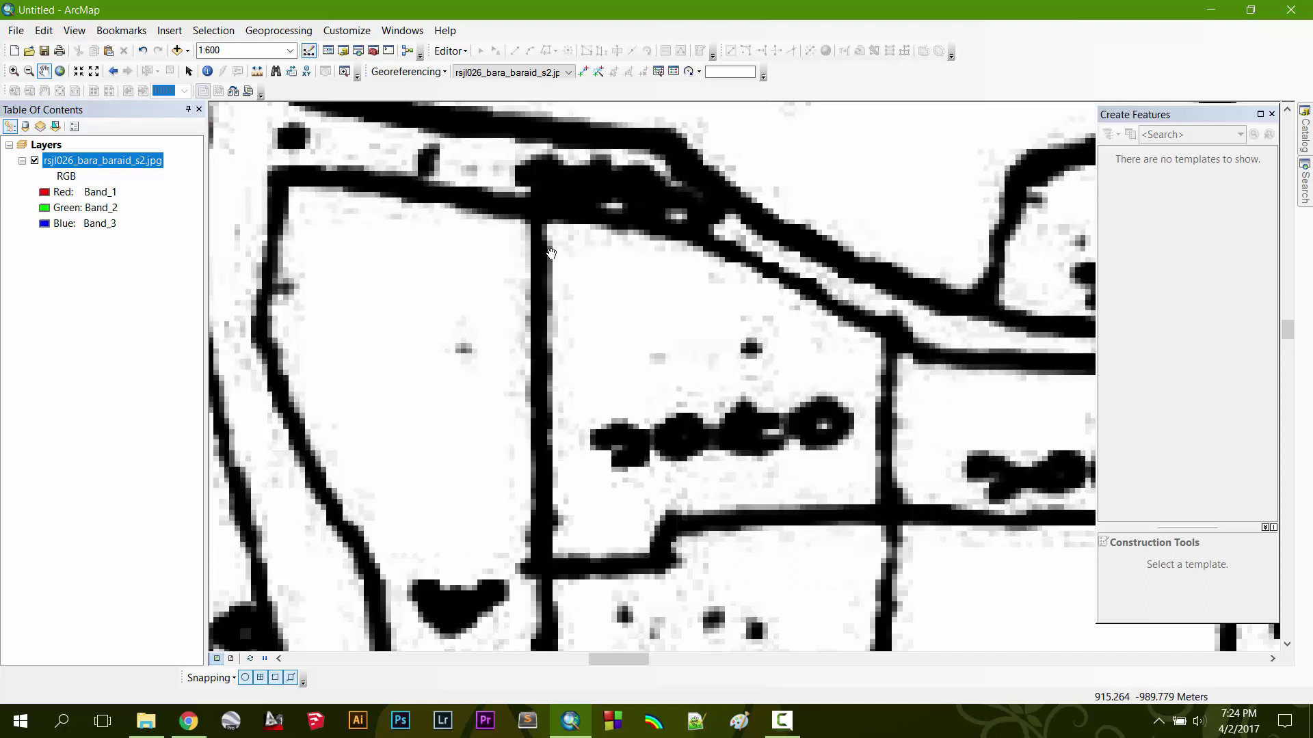
{"action": "scroll", "coordinate": [530, 402], "scroll_direction": "up", "scroll_amount": 1}
{"action": "scroll", "coordinate": [540, 406], "scroll_direction": "up", "scroll_amount": 1}
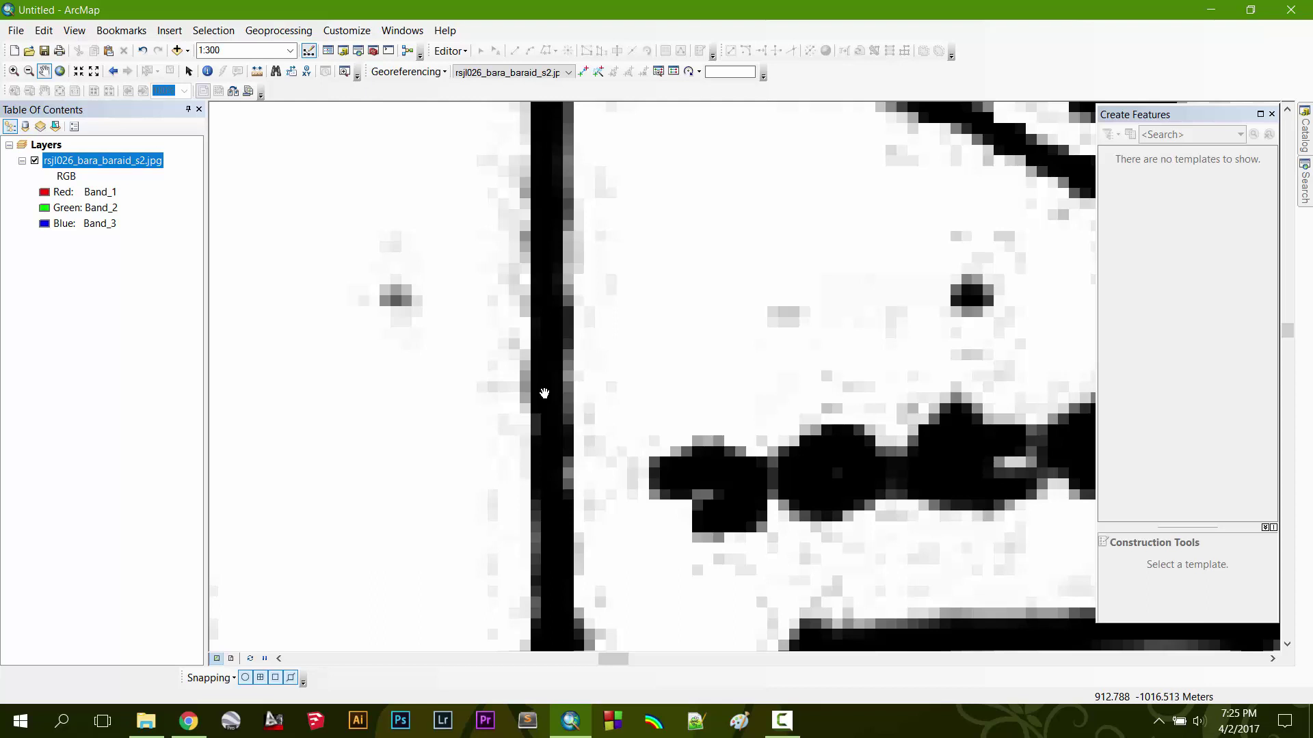
{"action": "scroll", "coordinate": [544, 393], "scroll_direction": "up", "scroll_amount": 2}
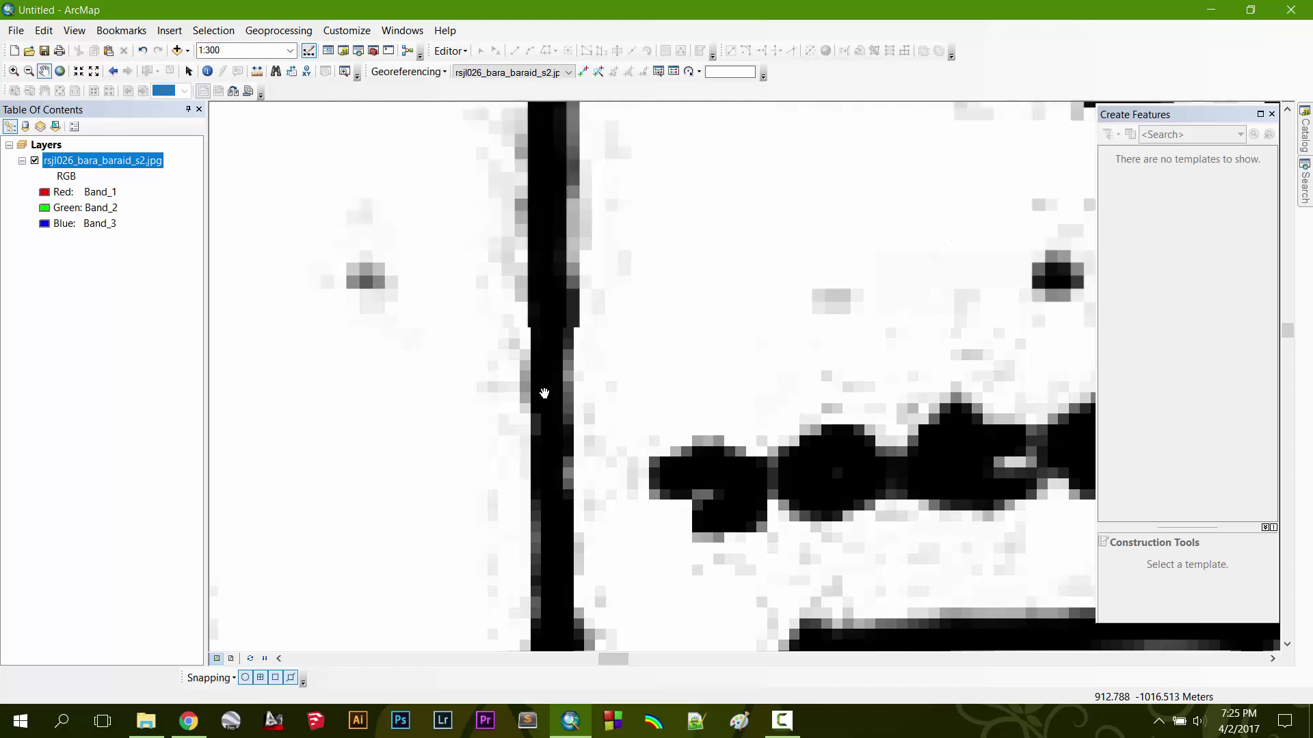
{"action": "scroll", "coordinate": [542, 398], "scroll_direction": "up", "scroll_amount": 3}
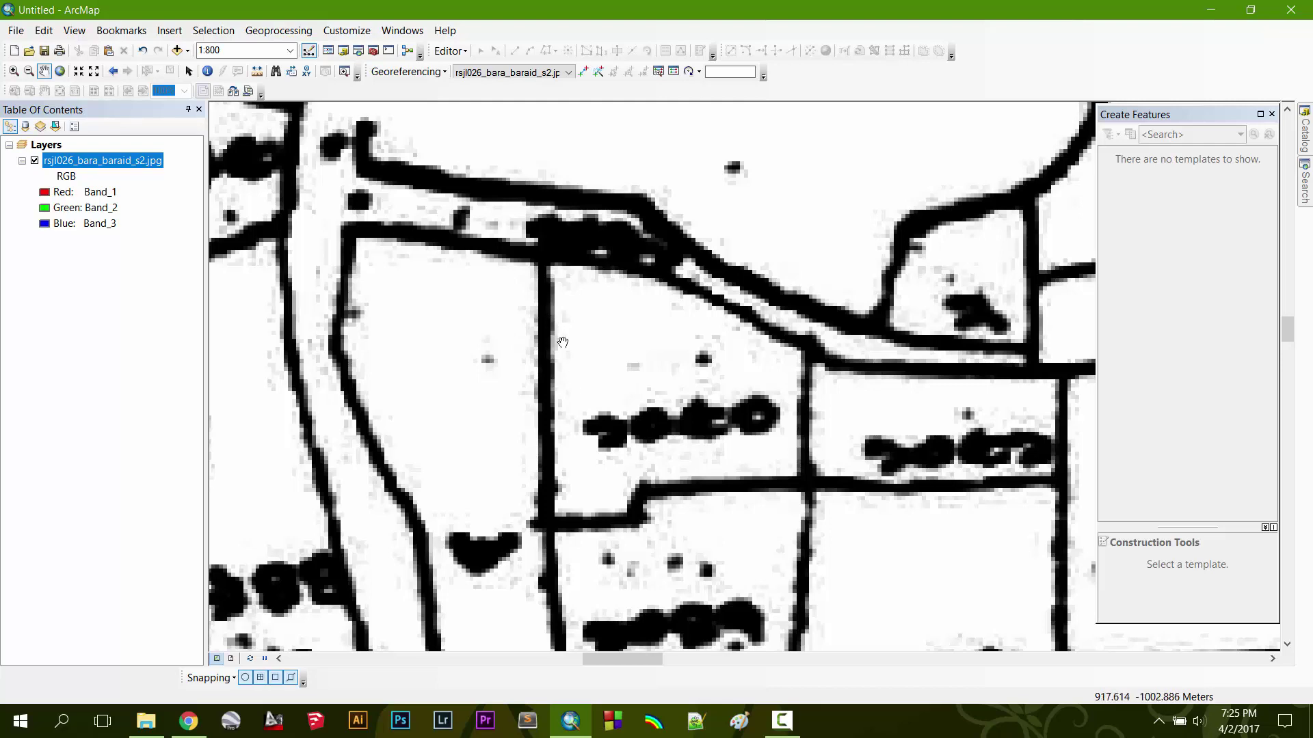
{"action": "scroll", "coordinate": [562, 344], "scroll_direction": "up", "scroll_amount": 3}
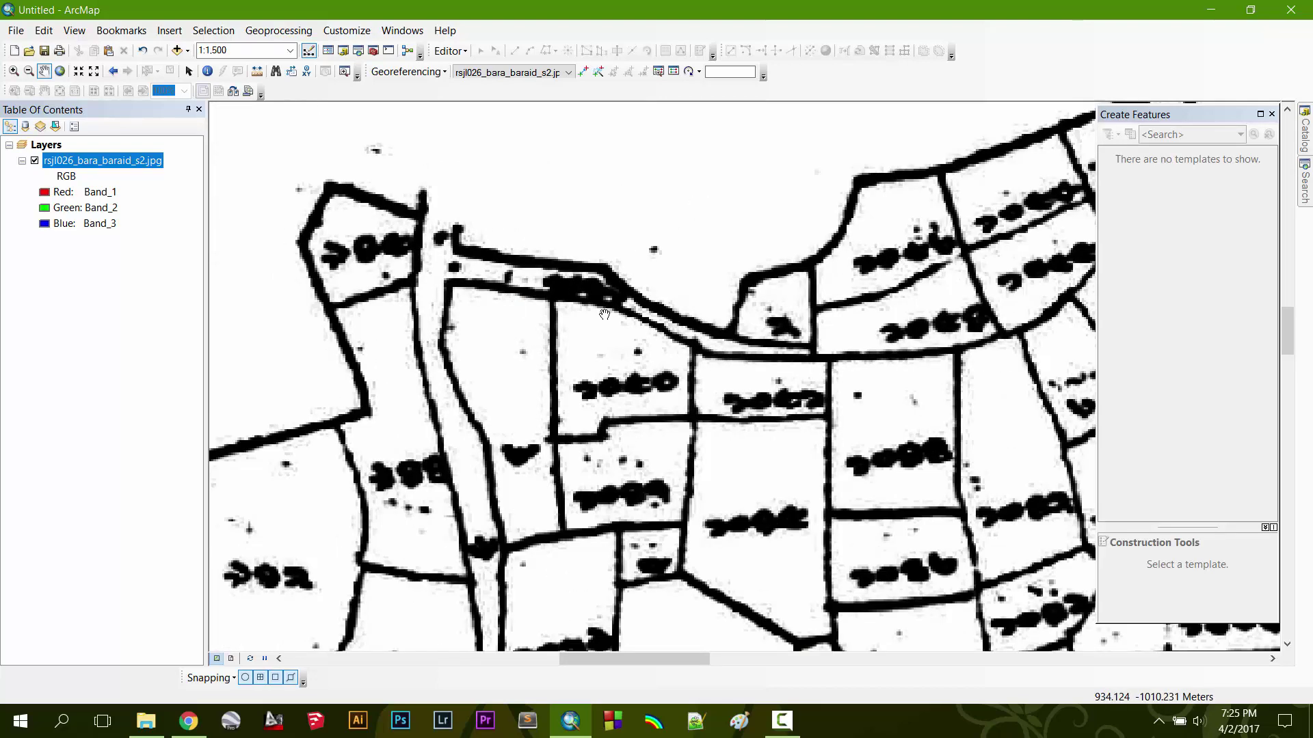
{"action": "scroll", "coordinate": [867, 413], "scroll_direction": "up", "scroll_amount": 1}
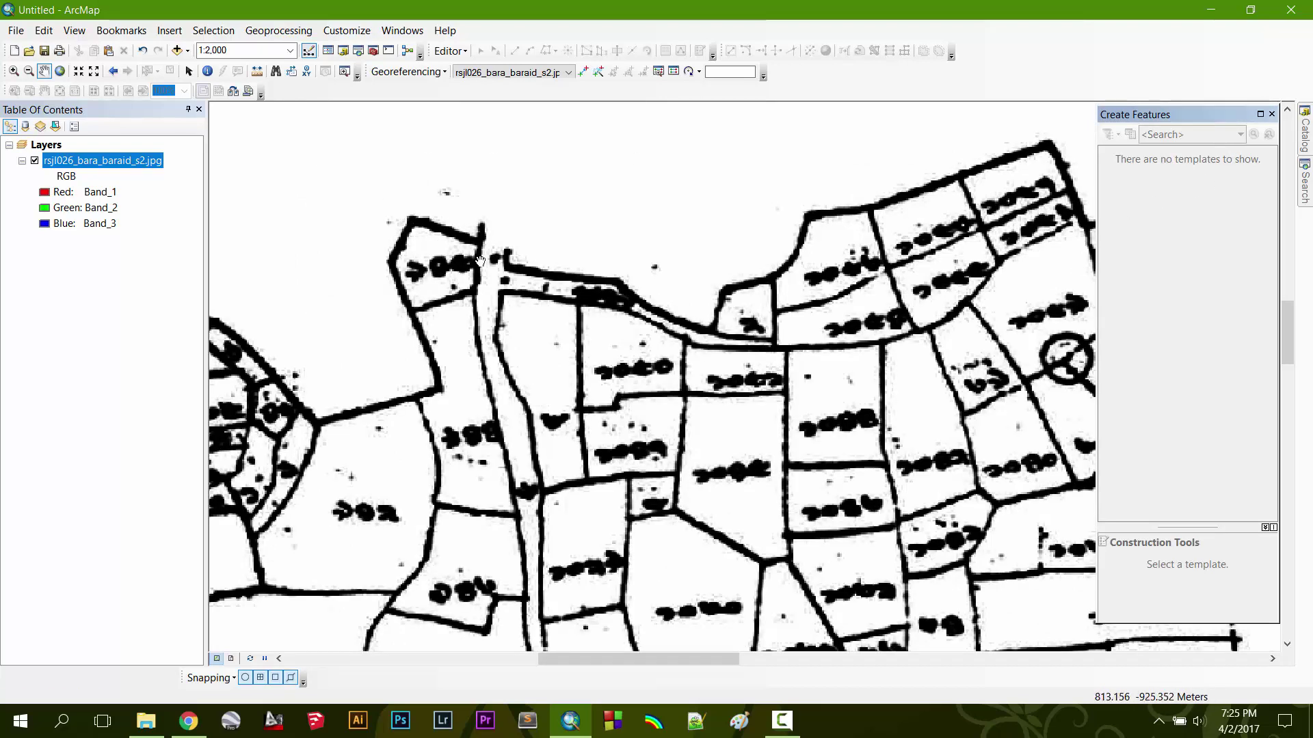
{"action": "scroll", "coordinate": [533, 260], "scroll_direction": "up", "scroll_amount": 2}
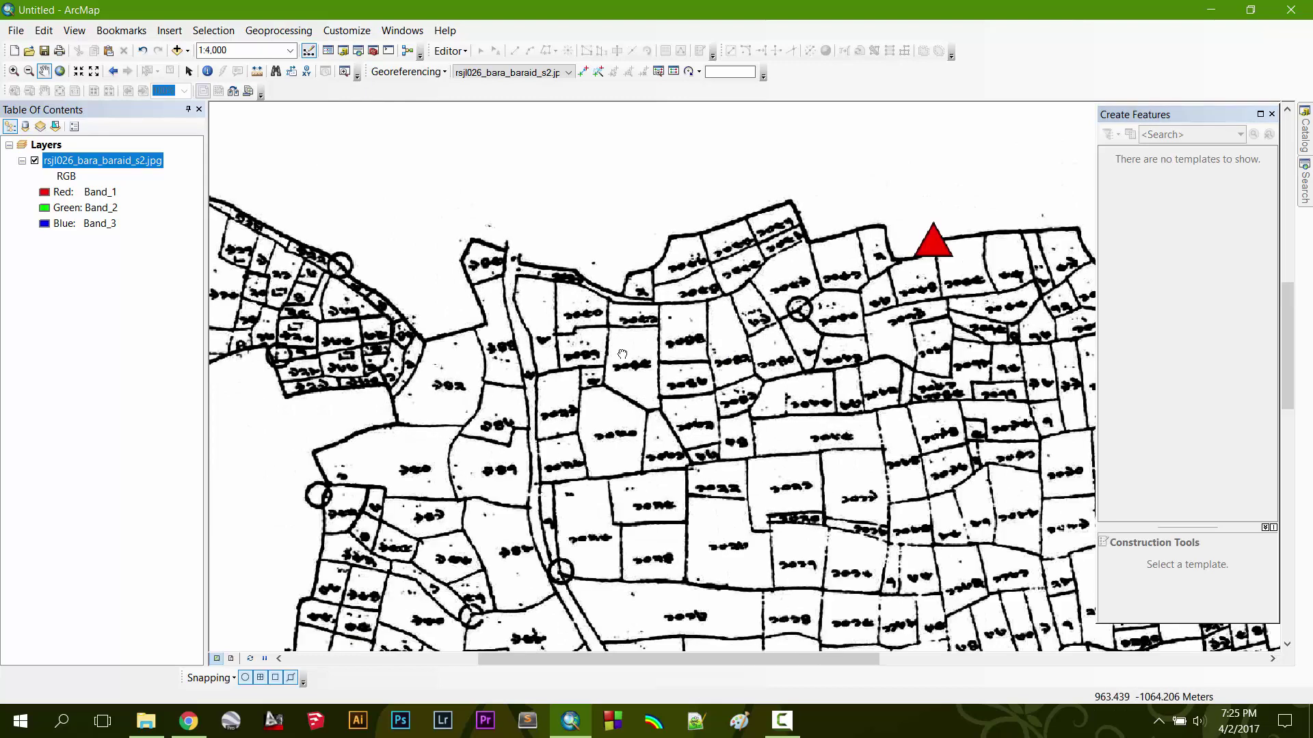
{"action": "left_click_drag", "start_coordinate": [409, 226], "coordinate": [485, 258]}
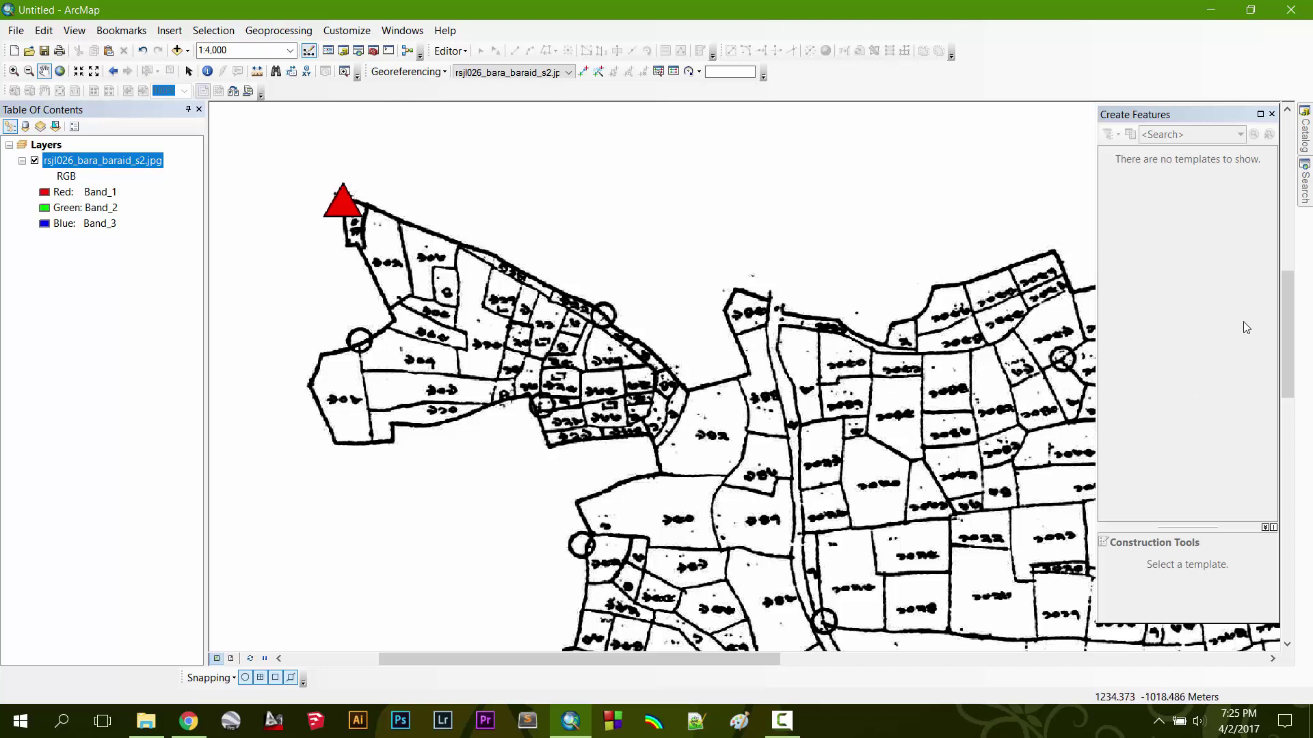
- Reveal the Catalog window in ArcMap and close the Create Features window covering it
{"action": "mouse_move", "coordinate": [1308, 133]}
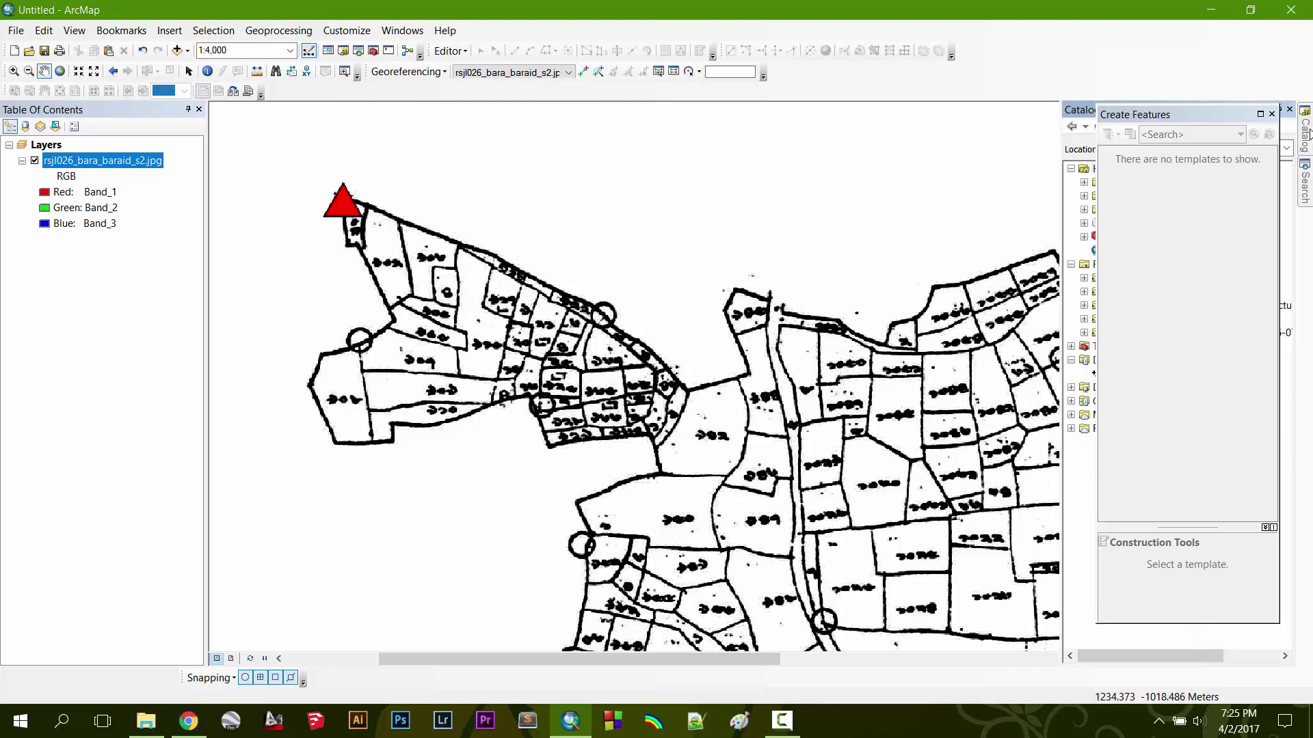
{"action": "left_click", "coordinate": [1271, 114]}
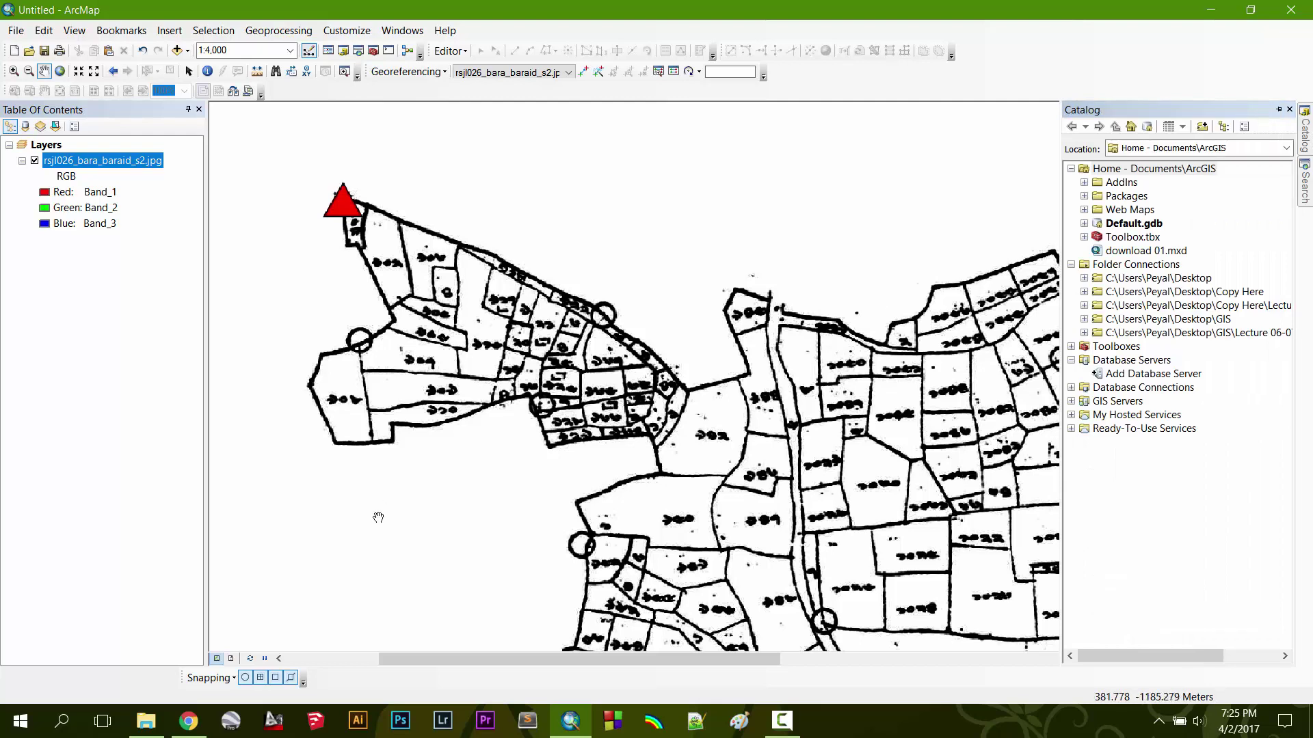
- Launch ArcCatalog 10.5 as a standalone program to view its catalog tree, and minimise its window
{"action": "left_click", "coordinate": [13, 733]}
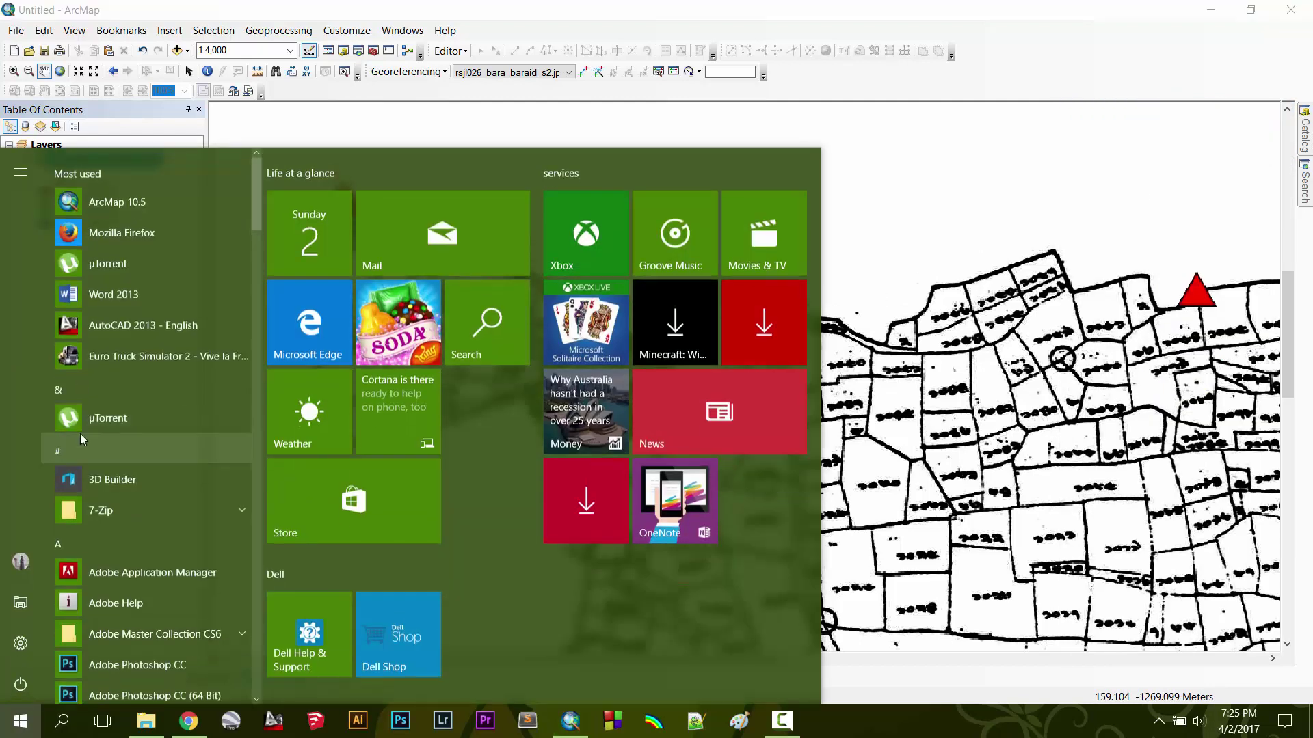
{"action": "left_click_drag", "start_coordinate": [254, 190], "coordinate": [293, 250]}
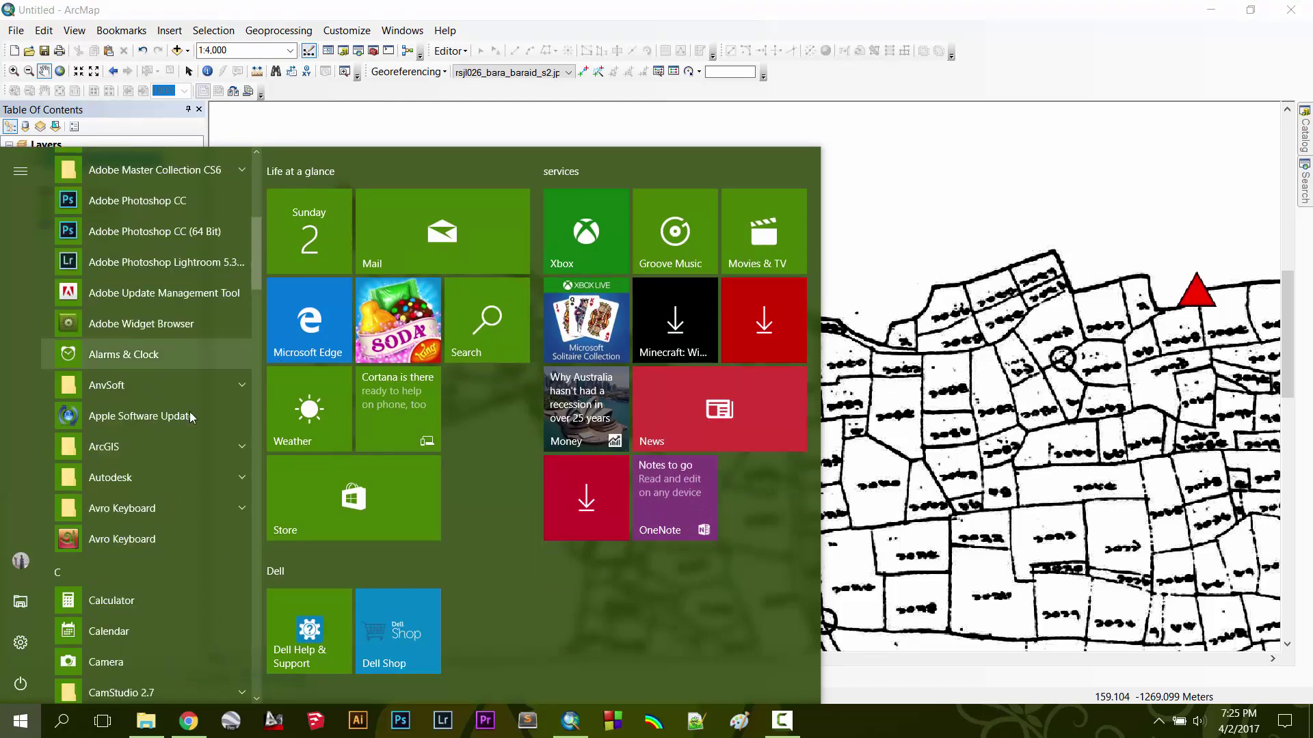
{"action": "left_click", "coordinate": [158, 450]}
{"action": "scroll", "coordinate": [158, 450], "scroll_direction": "down", "scroll_amount": 2}
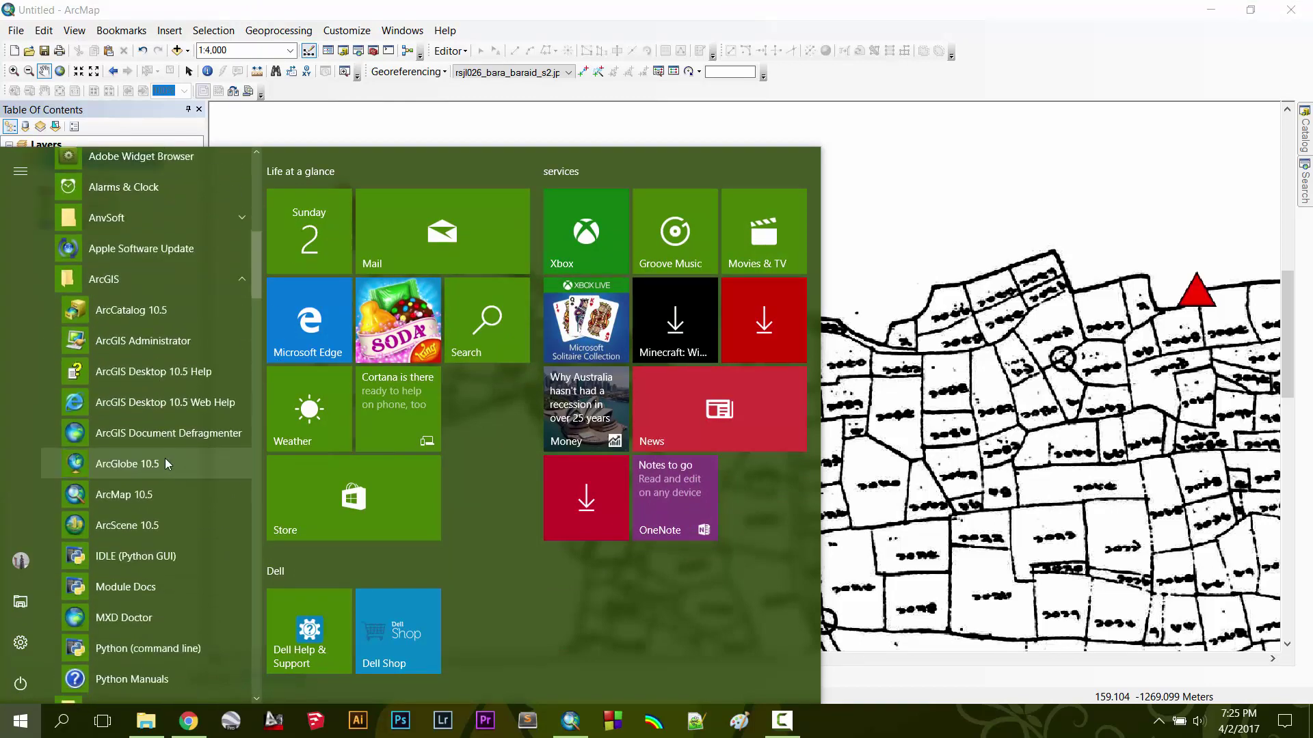
{"action": "left_click", "coordinate": [138, 309]}
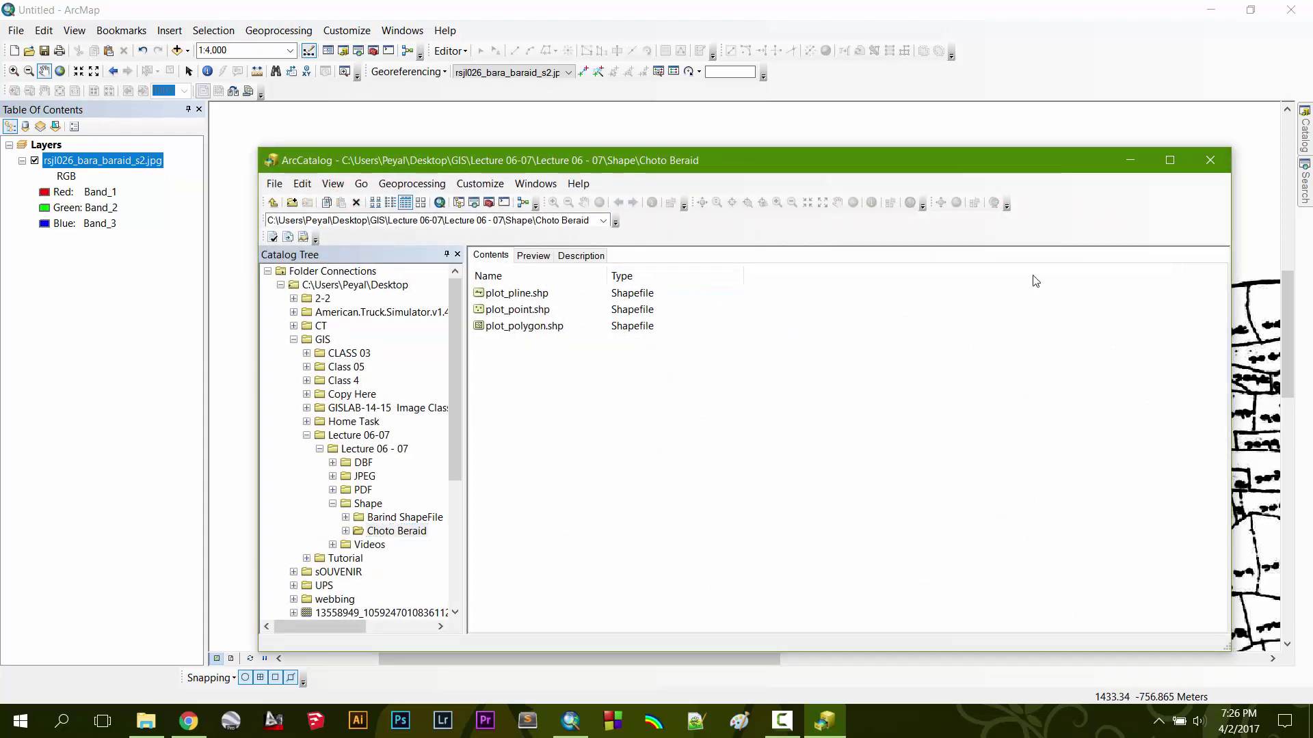
{"action": "left_click", "coordinate": [1134, 162]}
- Create a folder named Shape_Files inside the GIS connection's Tutorial folder in the Catalog
{"action": "left_click", "coordinate": [1306, 133]}
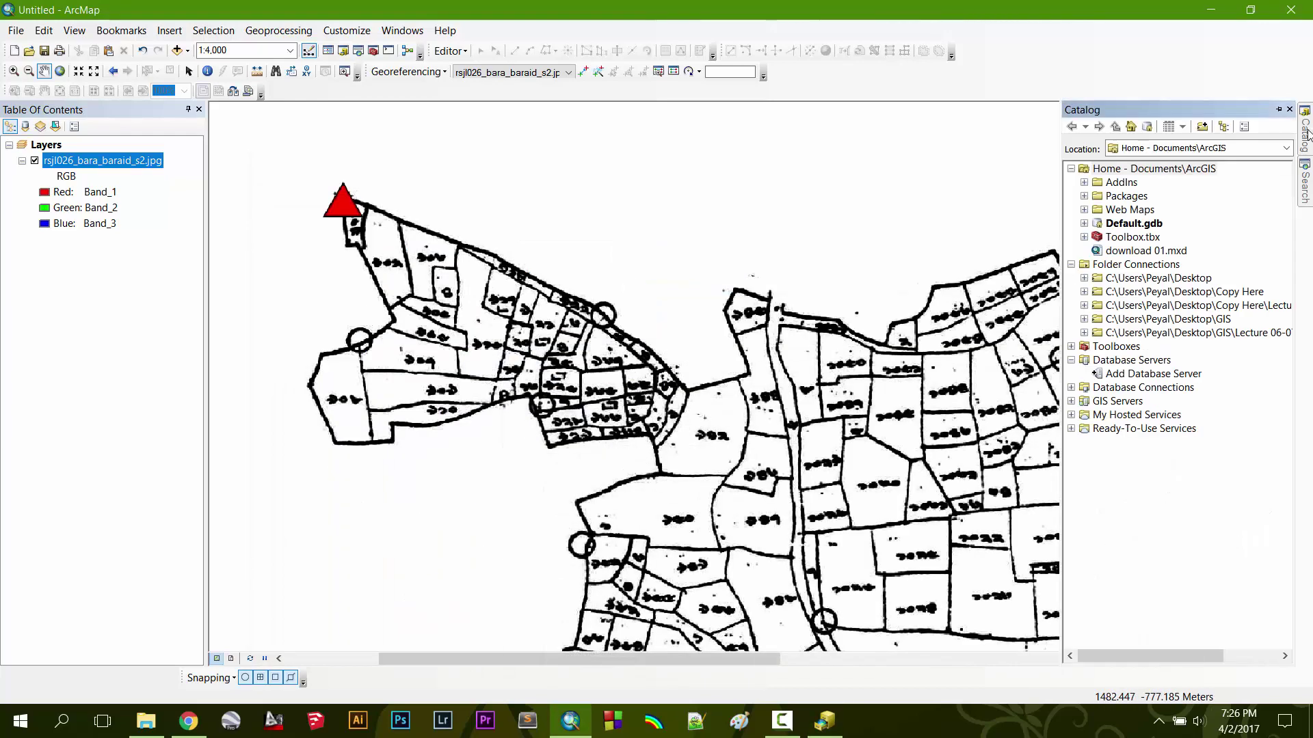
{"action": "left_click", "coordinate": [1200, 324]}
{"action": "left_click", "coordinate": [1084, 319]}
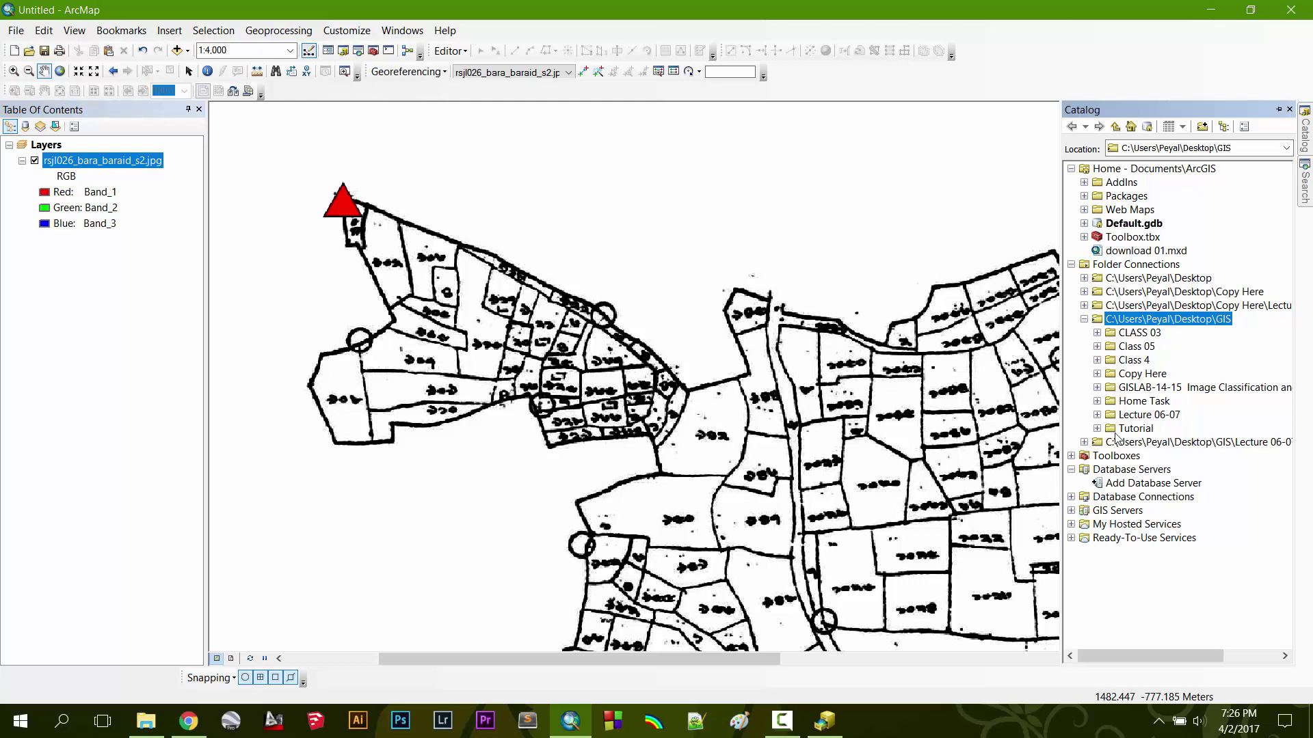
{"action": "left_click", "coordinate": [1111, 429]}
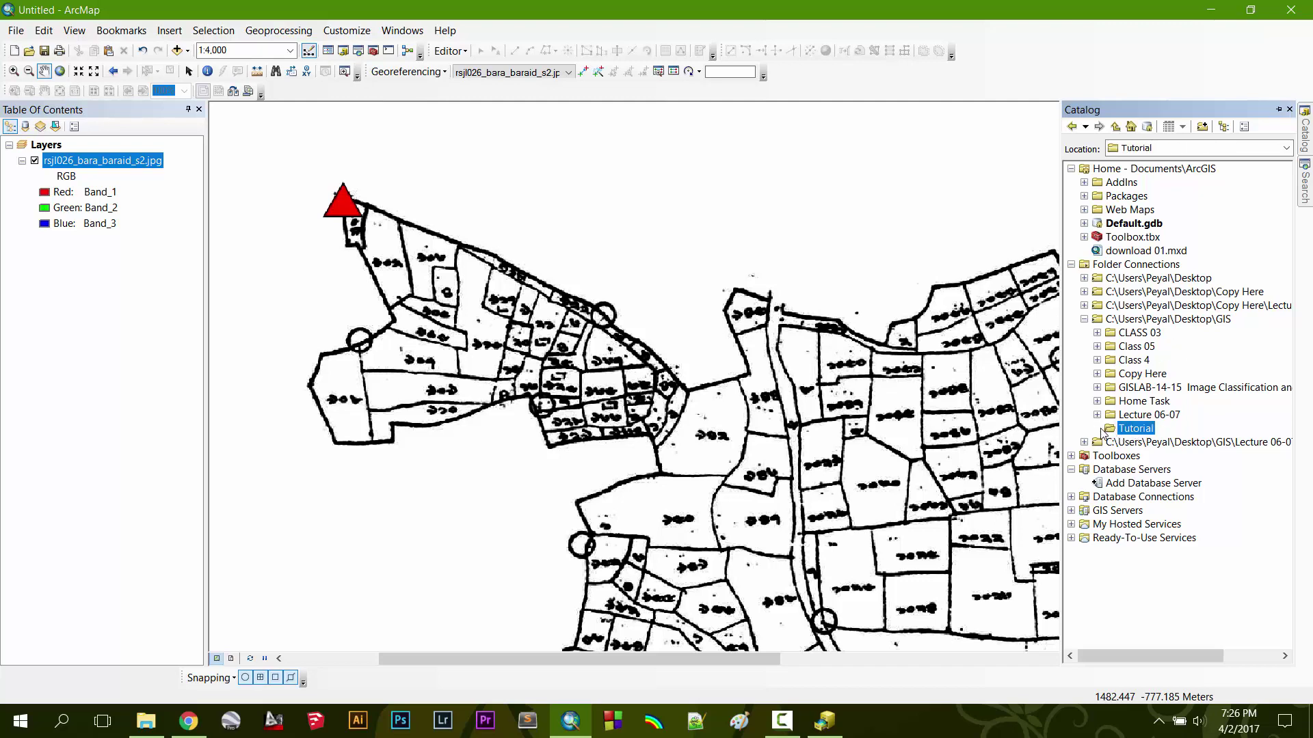
{"action": "left_click", "coordinate": [1137, 431]}
{"action": "right_click", "coordinate": [1143, 429]}
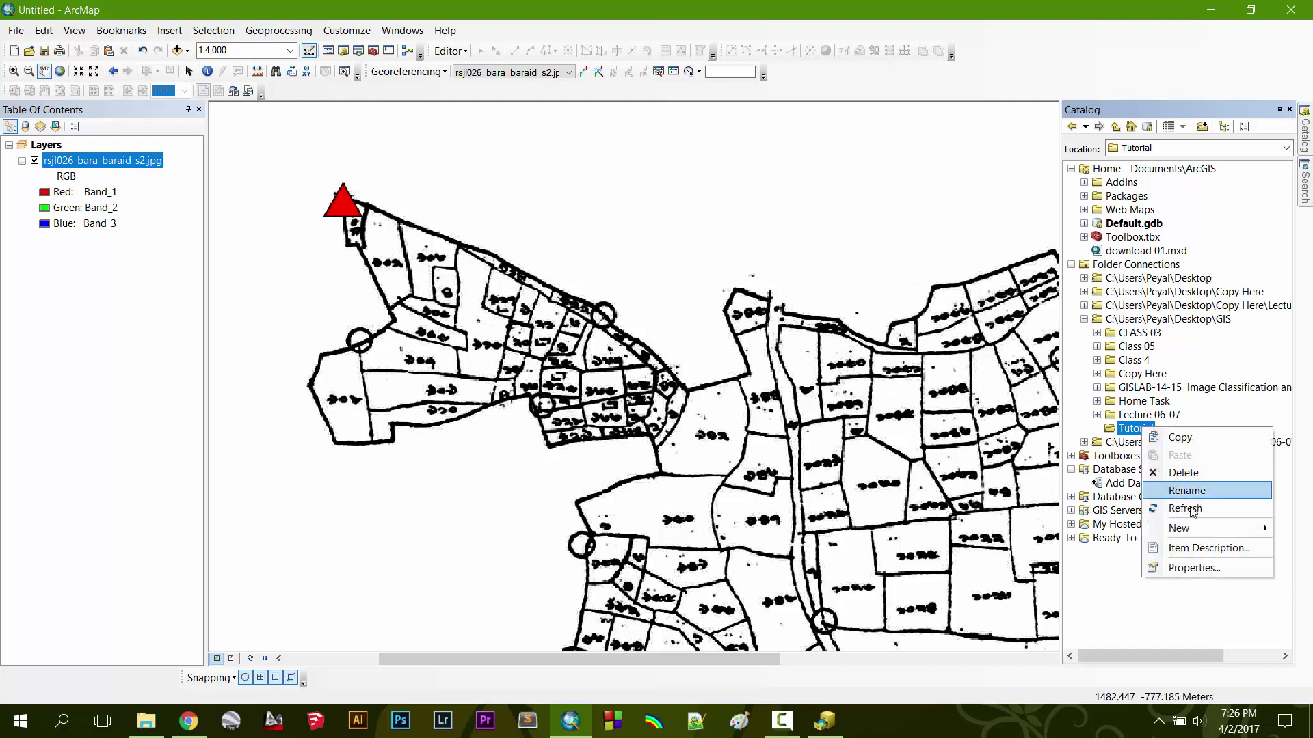
{"action": "mouse_move", "coordinate": [1197, 530]}
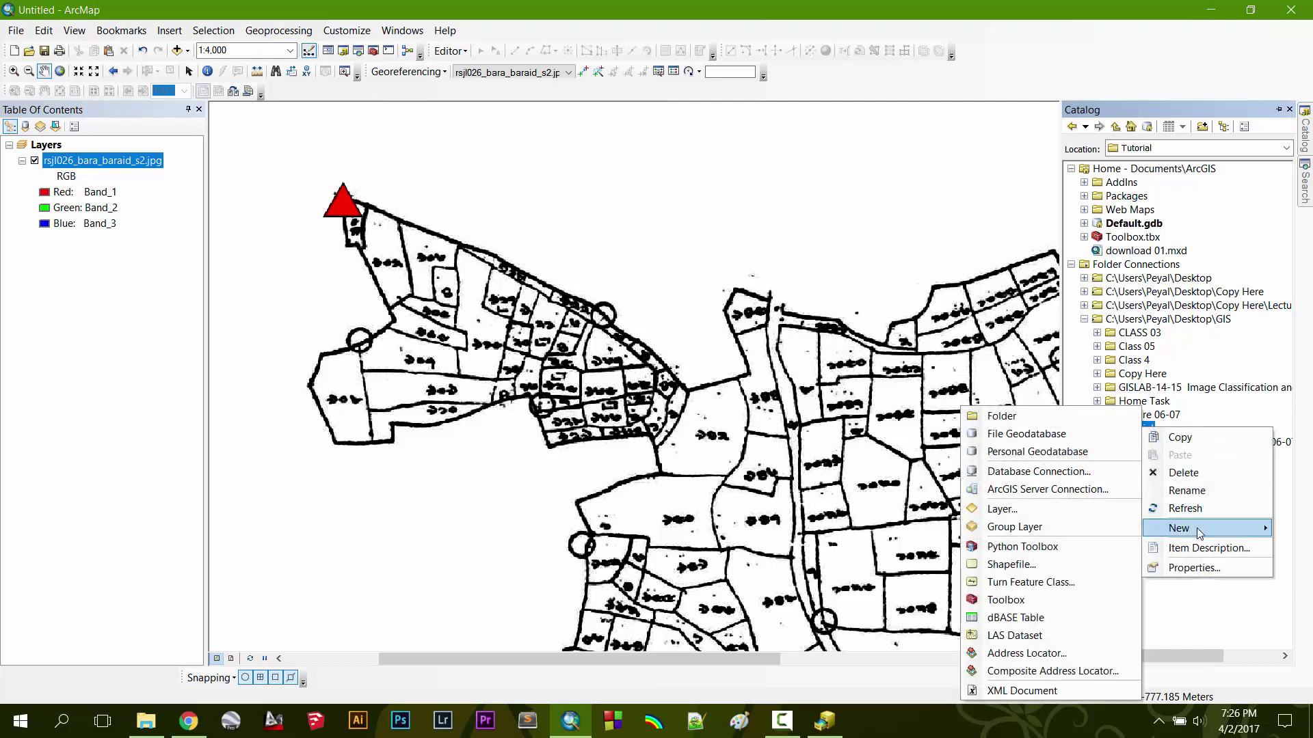
{"action": "left_click", "coordinate": [1010, 416]}
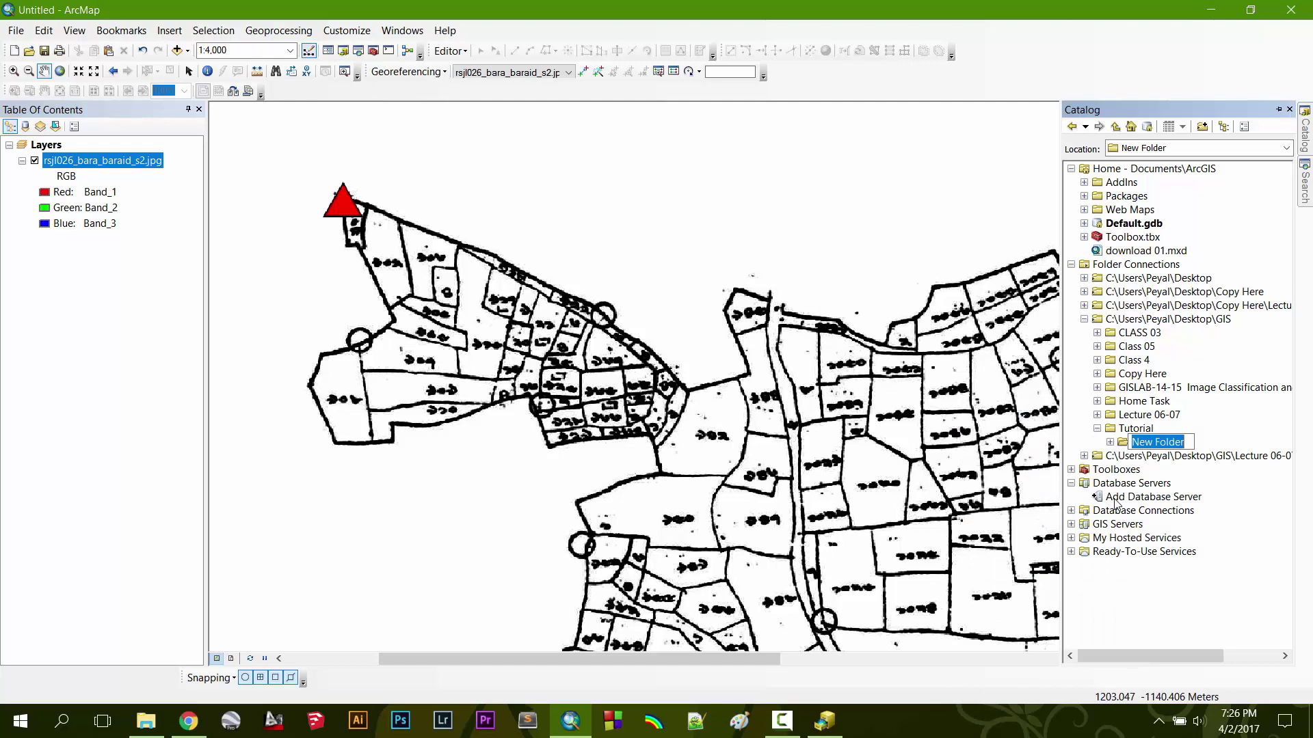
{"action": "type", "text": "Shape_Files"}
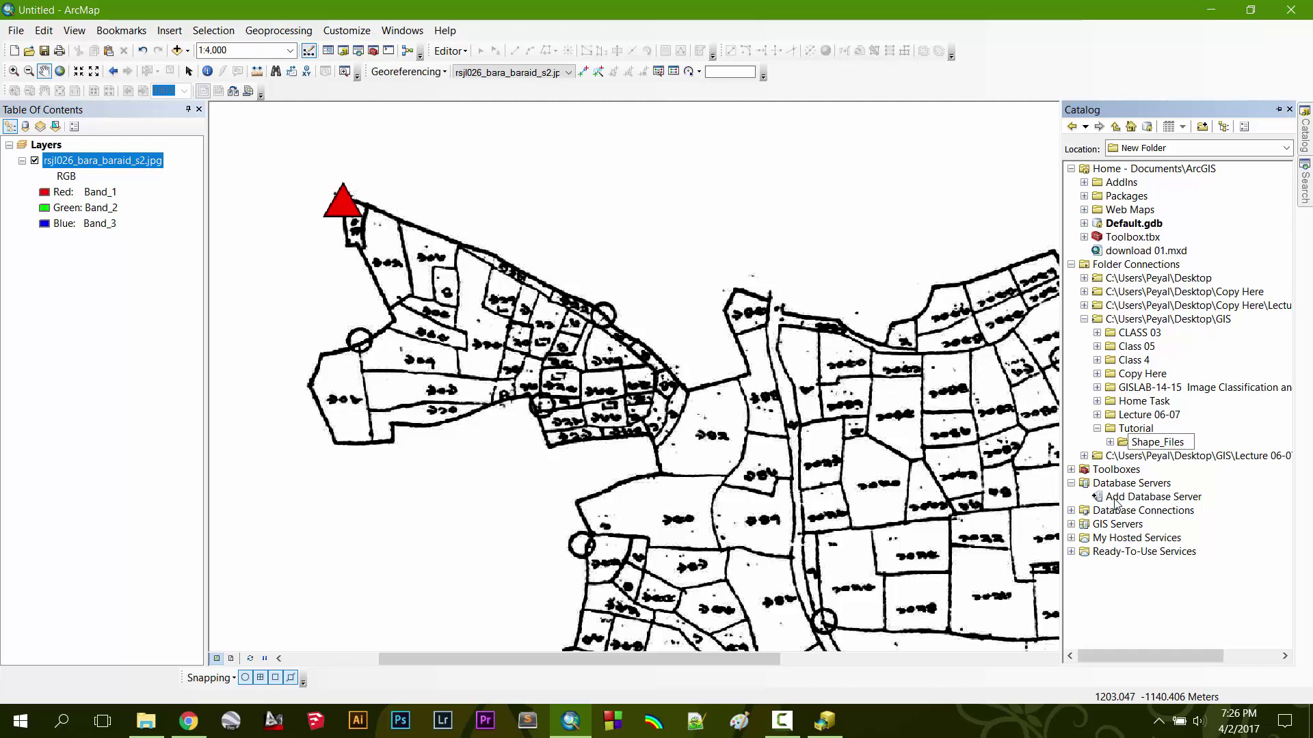
{"action": "key", "text": "Return"}
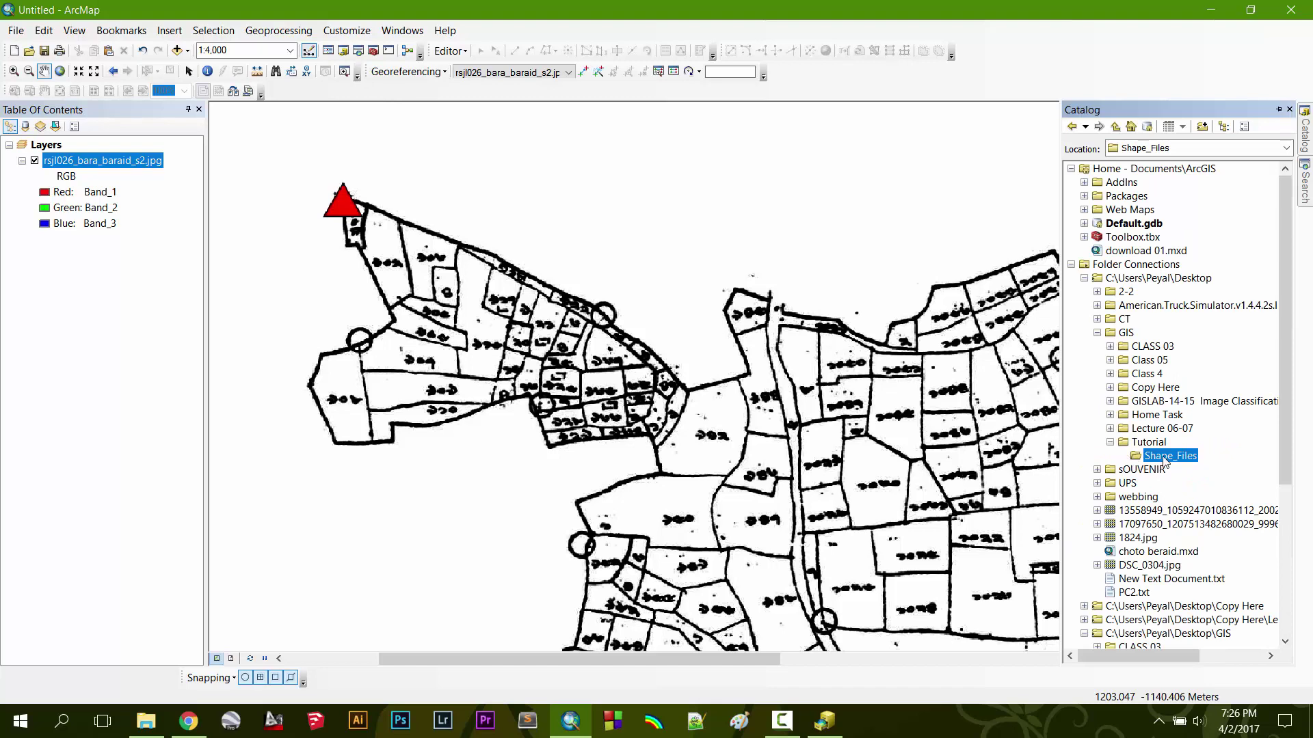
- Start a new shapefile in the Shape_Files folder, named plot_point with the Point feature type
{"action": "right_click", "coordinate": [1165, 458]}
{"action": "mouse_move", "coordinate": [1228, 561]}
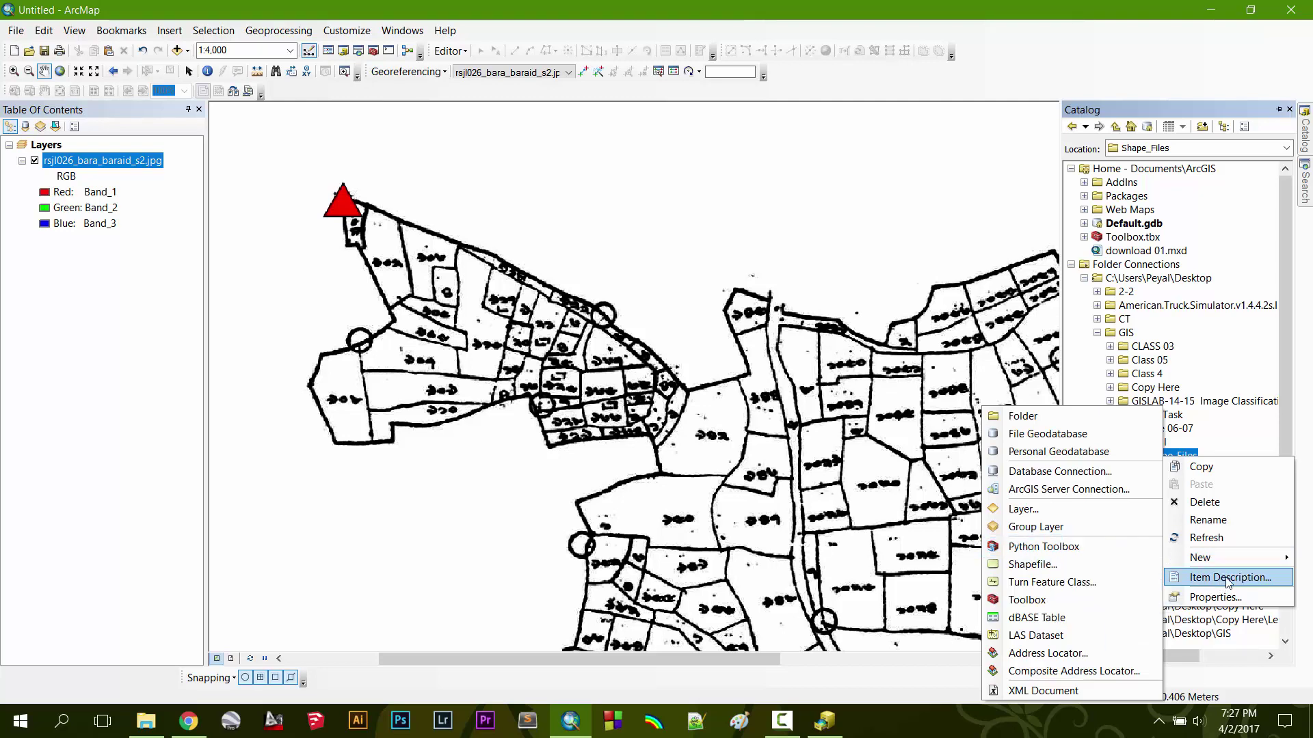
{"action": "left_click", "coordinate": [1075, 566]}
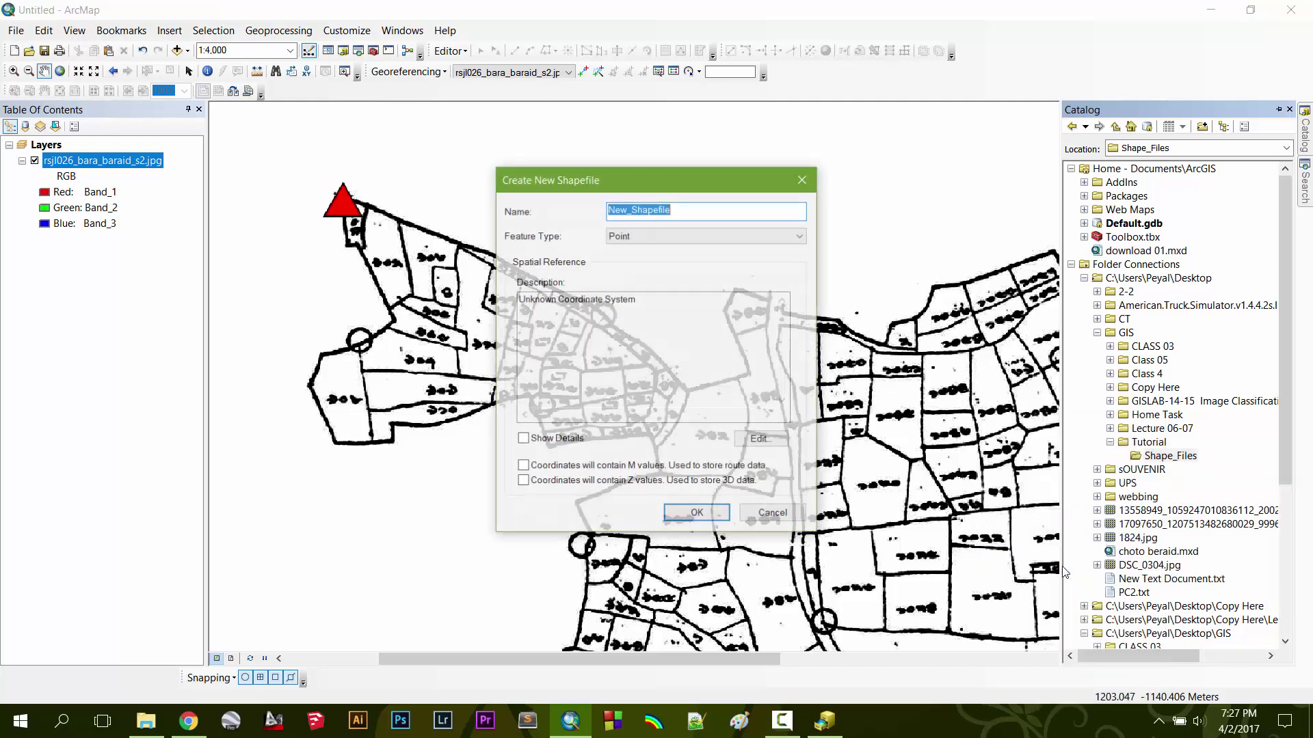
{"action": "left_click", "coordinate": [780, 725]}
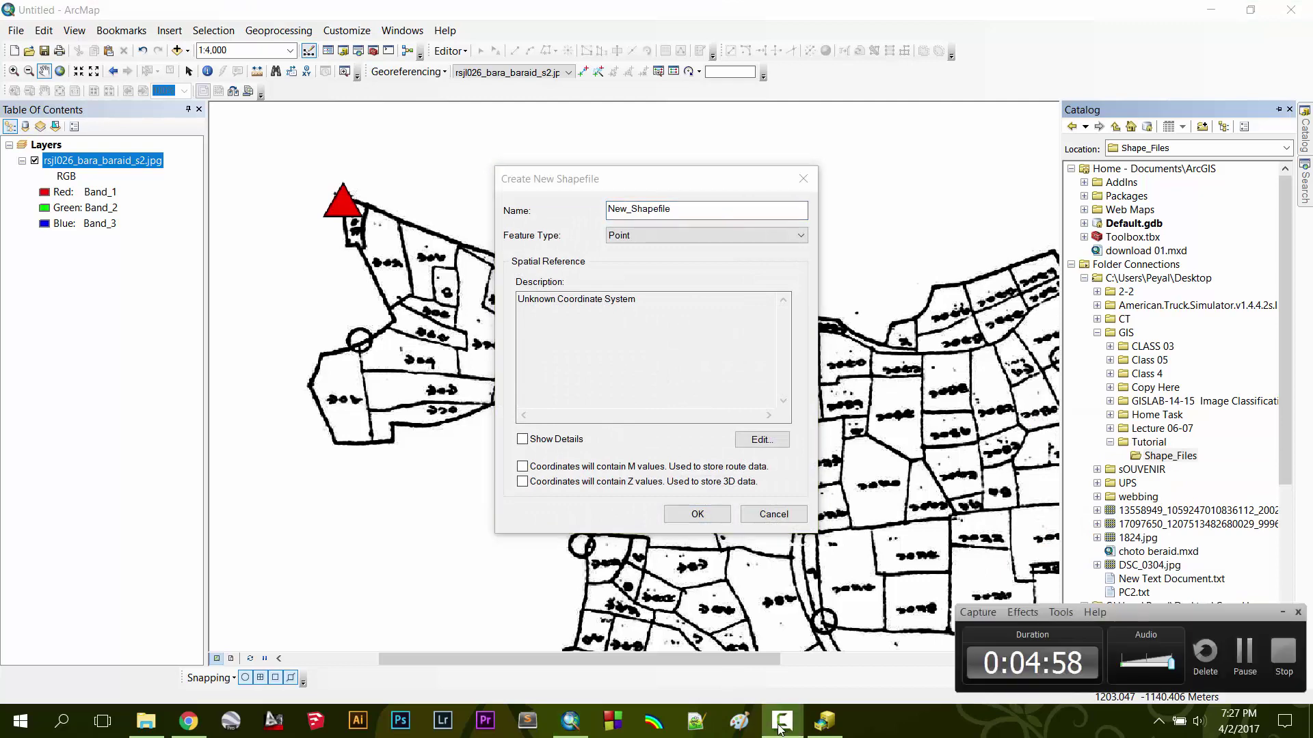
{"action": "left_click", "coordinate": [780, 725]}
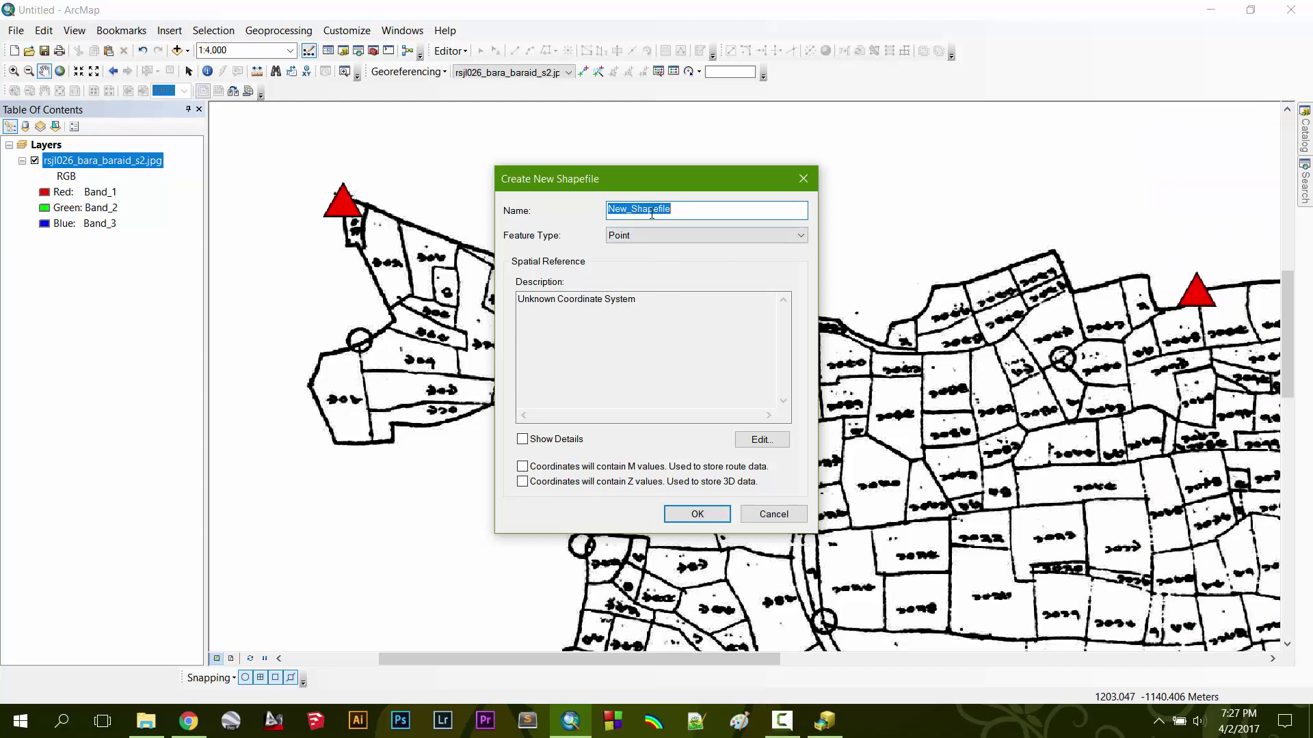
{"action": "type", "text": "plot_point"}
{"action": "left_click", "coordinate": [682, 235]}
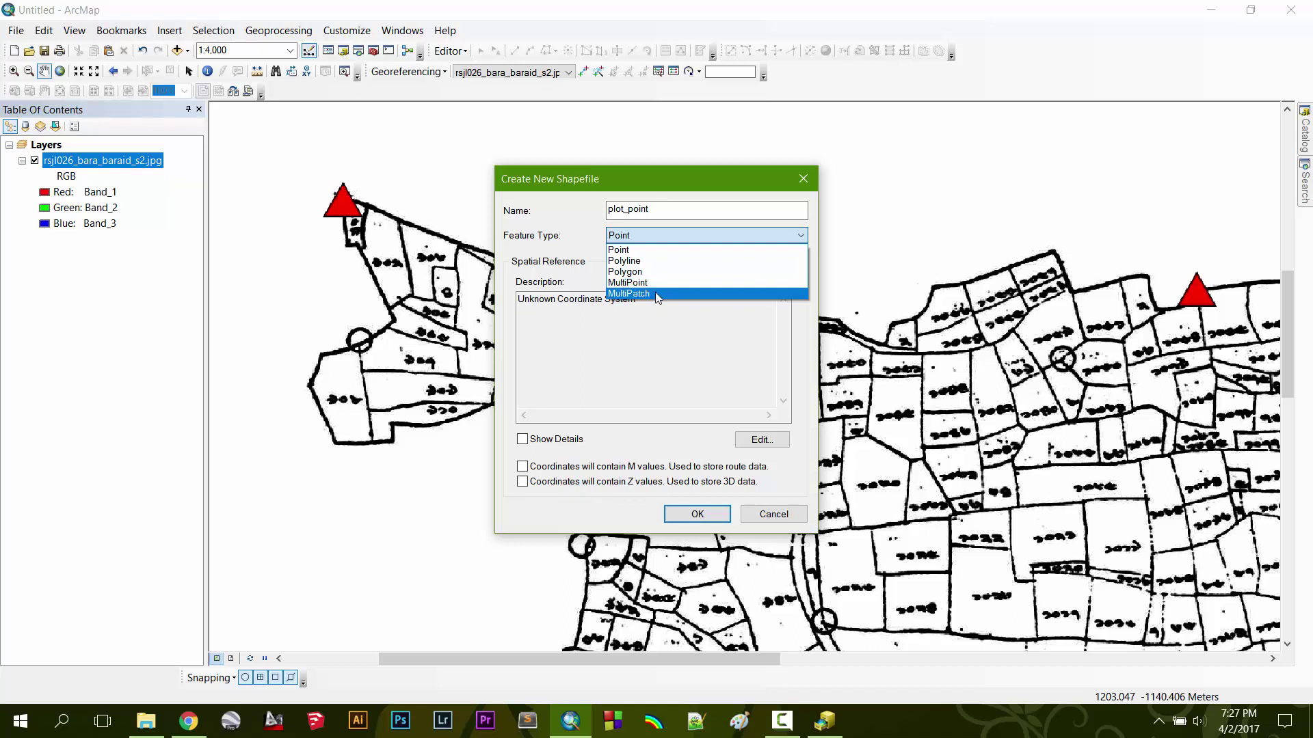
{"action": "left_click", "coordinate": [653, 250]}
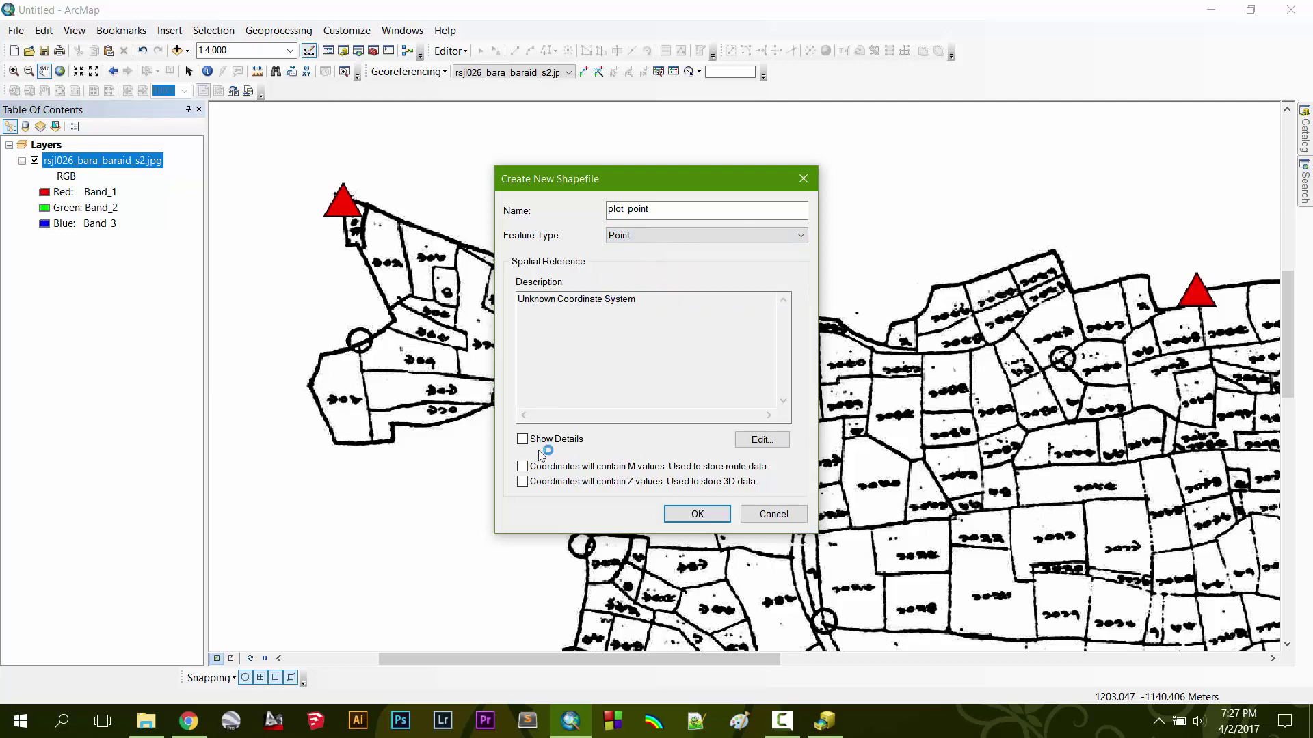
- Assign the favourite BTM coordinate system to the plot_point shapefile and create it
{"action": "left_click", "coordinate": [769, 439]}
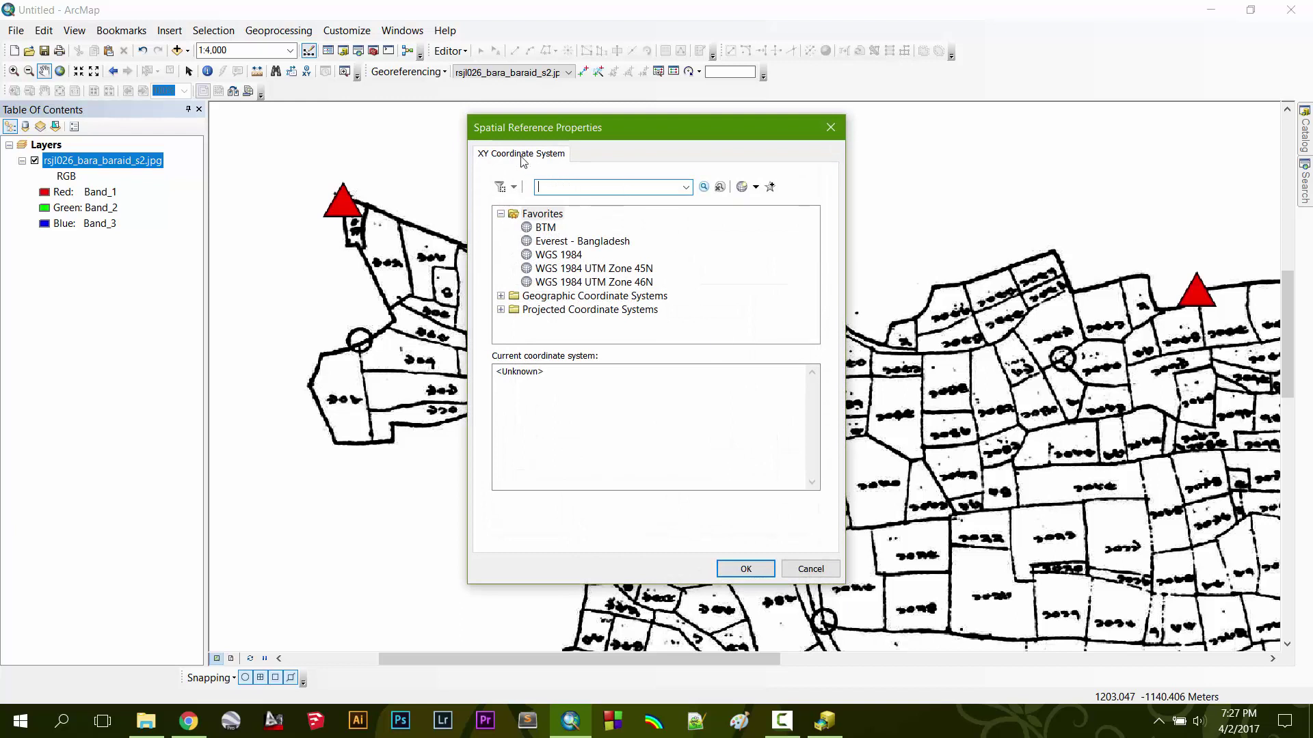
{"action": "left_click", "coordinate": [545, 229]}
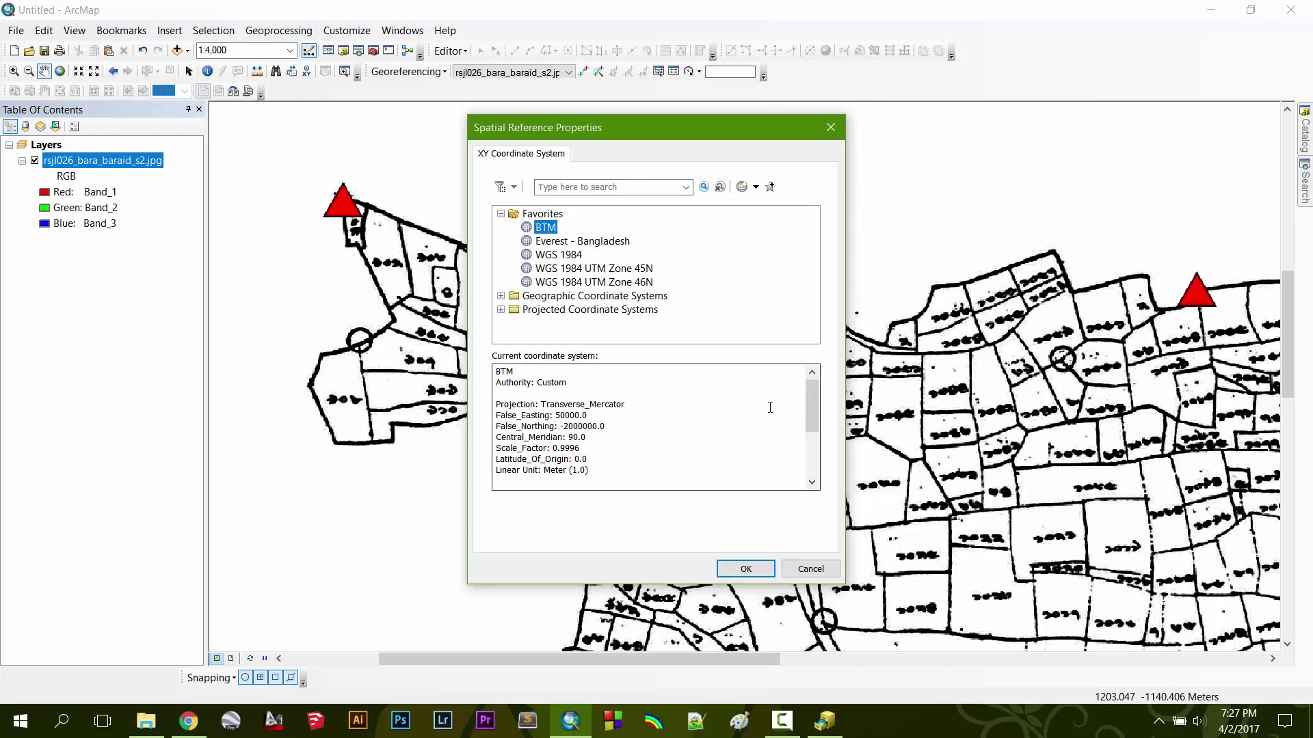
{"action": "left_click", "coordinate": [745, 569]}
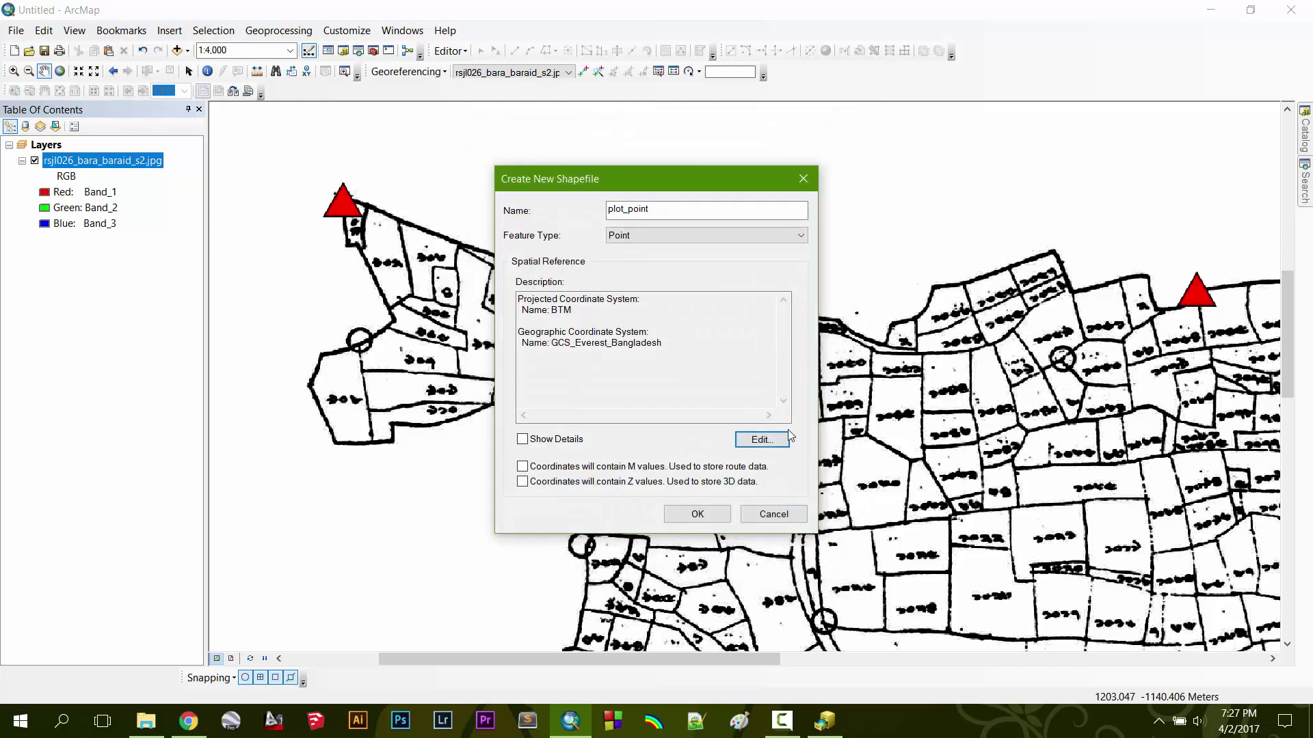
{"action": "left_click", "coordinate": [698, 515]}
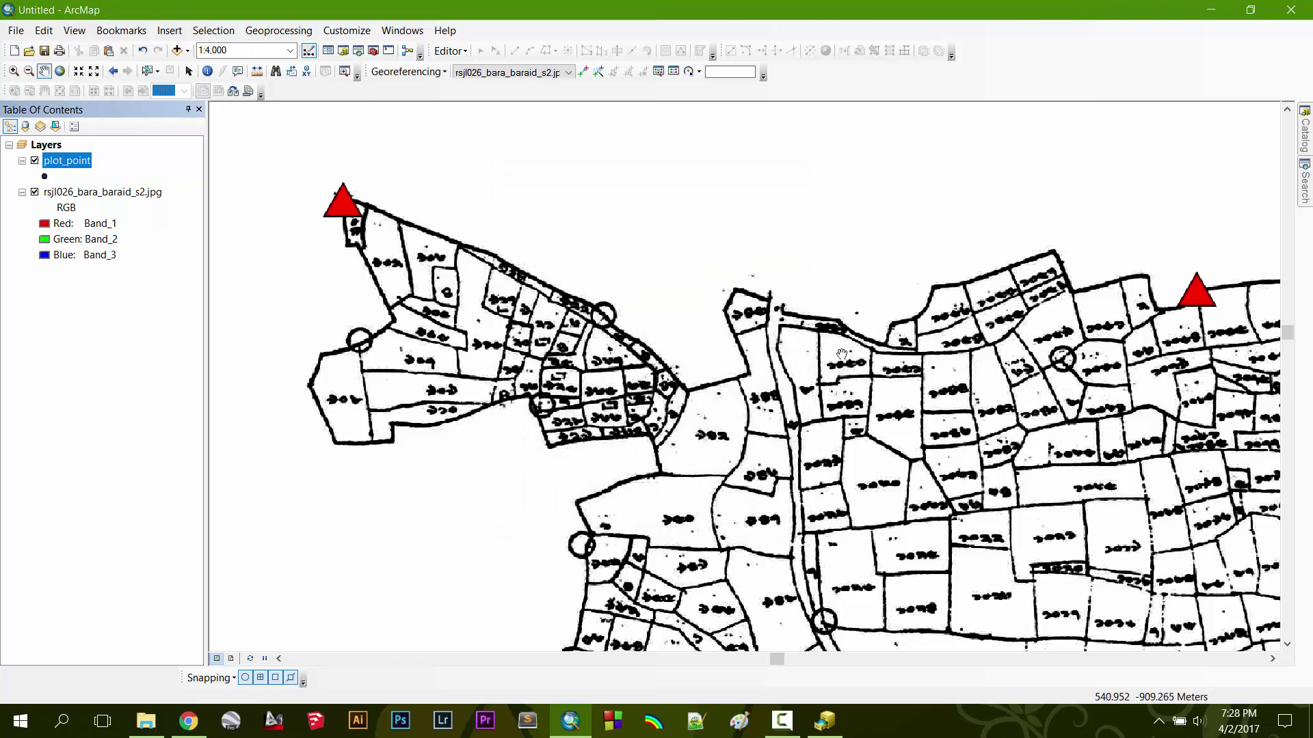
- Start another new shapefile in the Shape_Files folder, named plot_pline with the Polyline feature type
{"action": "left_click", "coordinate": [1303, 133]}
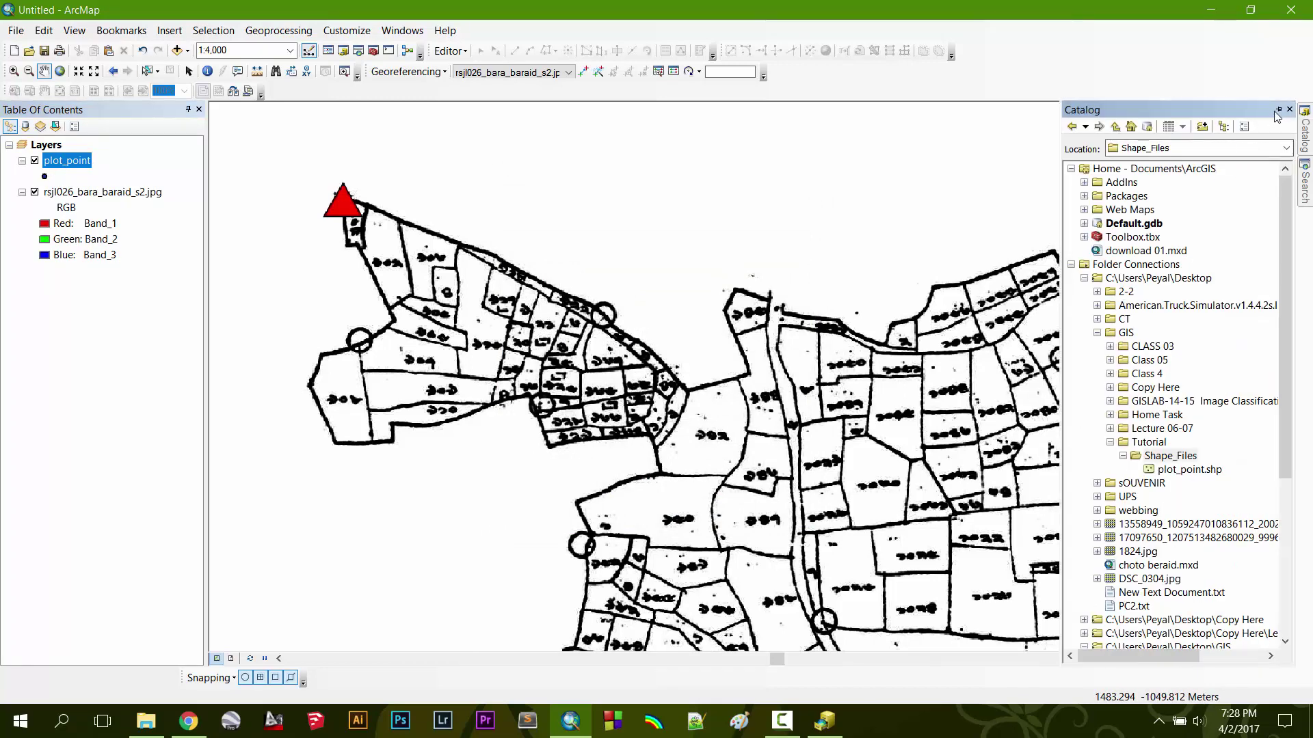
{"action": "right_click", "coordinate": [1177, 460]}
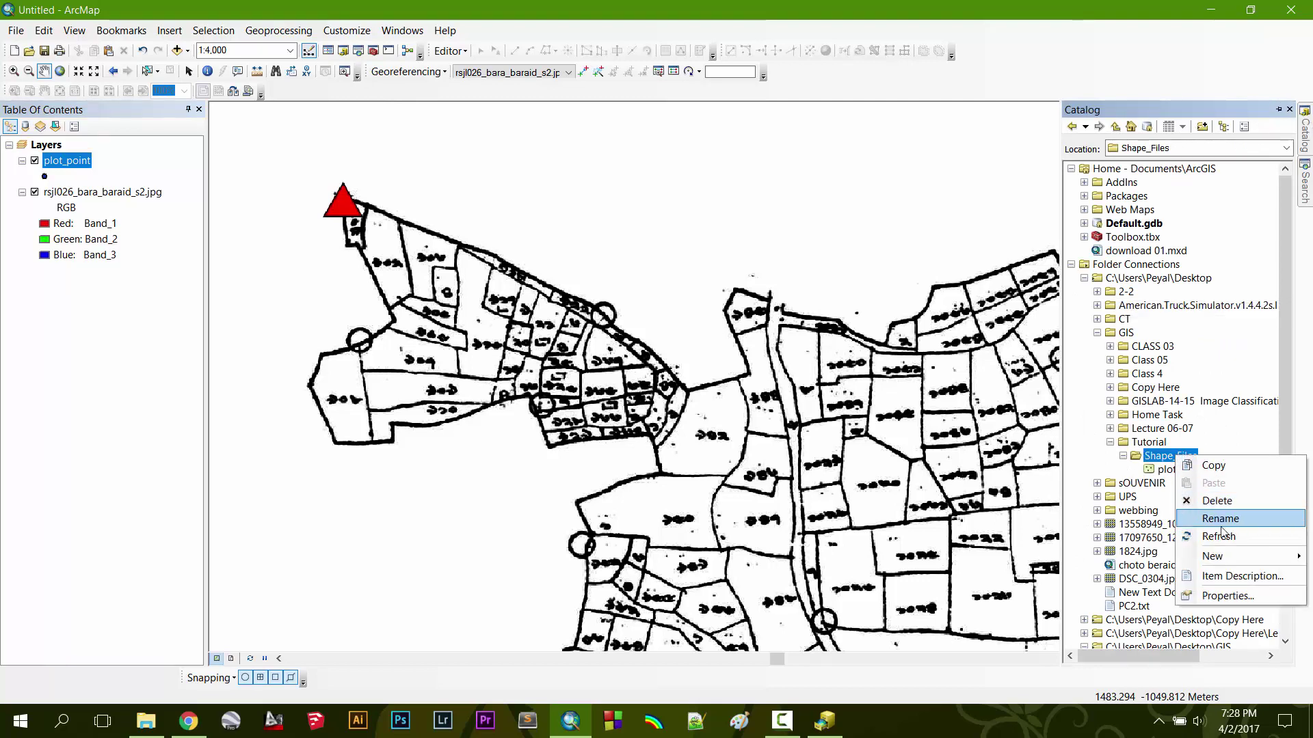
{"action": "mouse_move", "coordinate": [1230, 556]}
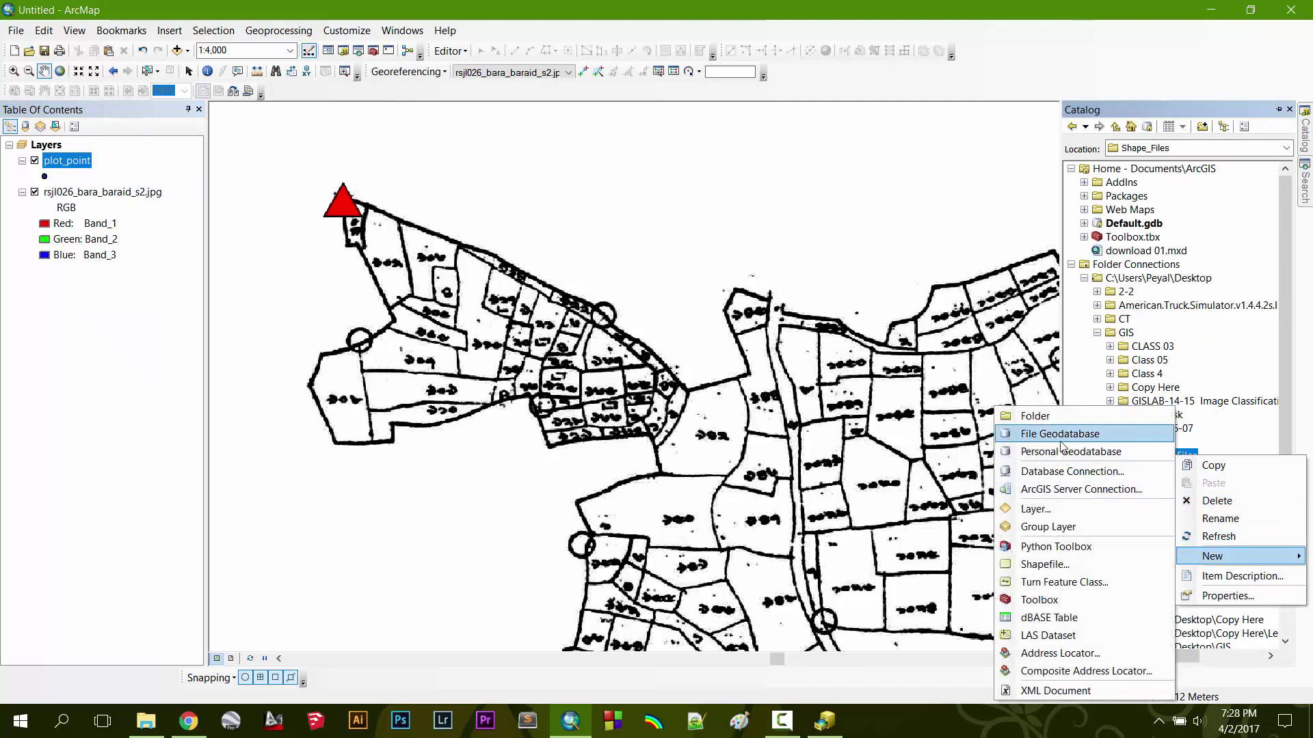
{"action": "left_click", "coordinate": [1044, 564]}
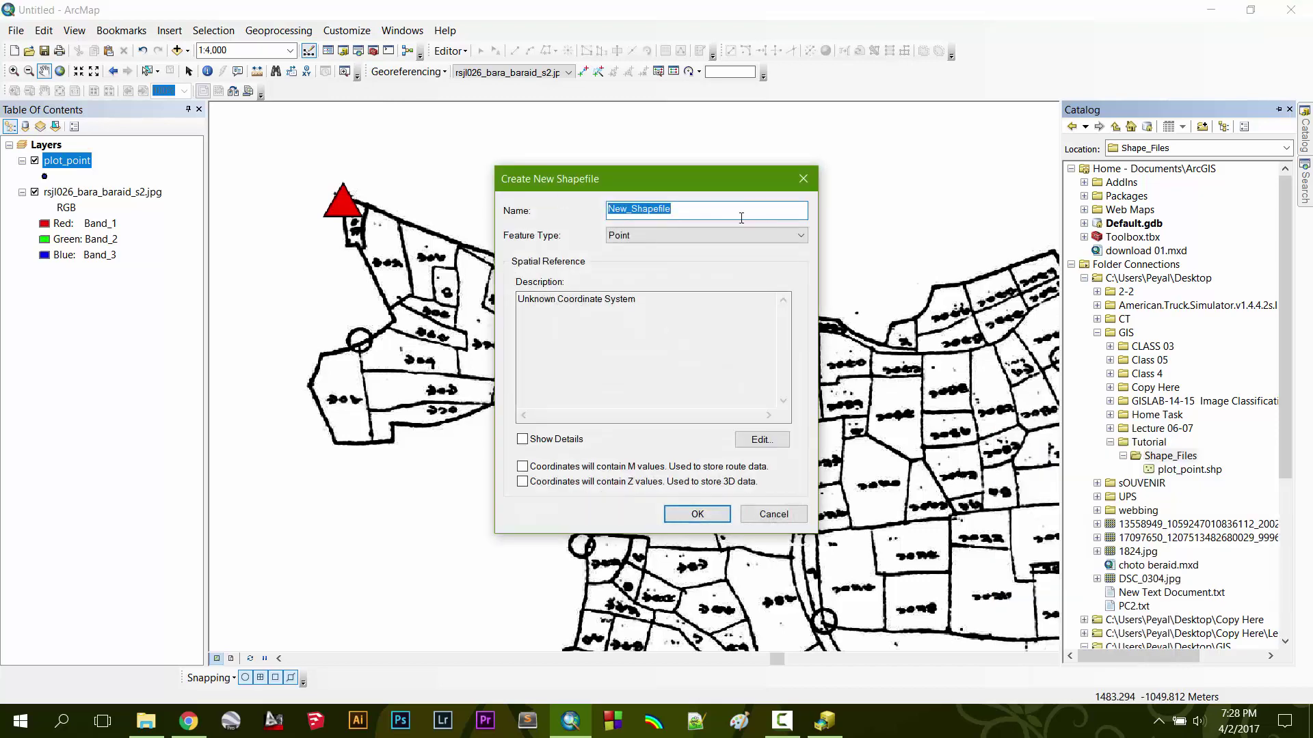
{"action": "type", "text": "plot_pline"}
{"action": "left_click", "coordinate": [657, 236]}
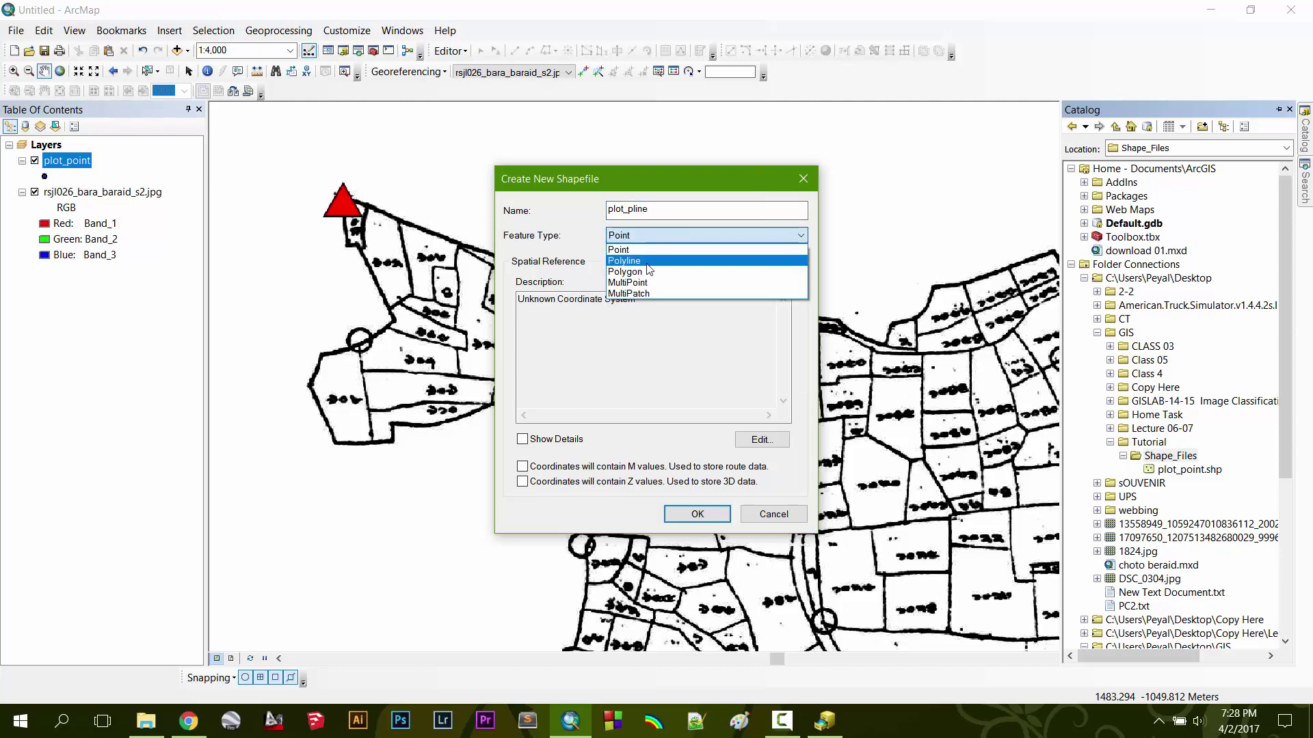
{"action": "left_click", "coordinate": [647, 263]}
- Assign the favourite BTM coordinate system to the plot_pline shapefile and create it
{"action": "left_click", "coordinate": [773, 443]}
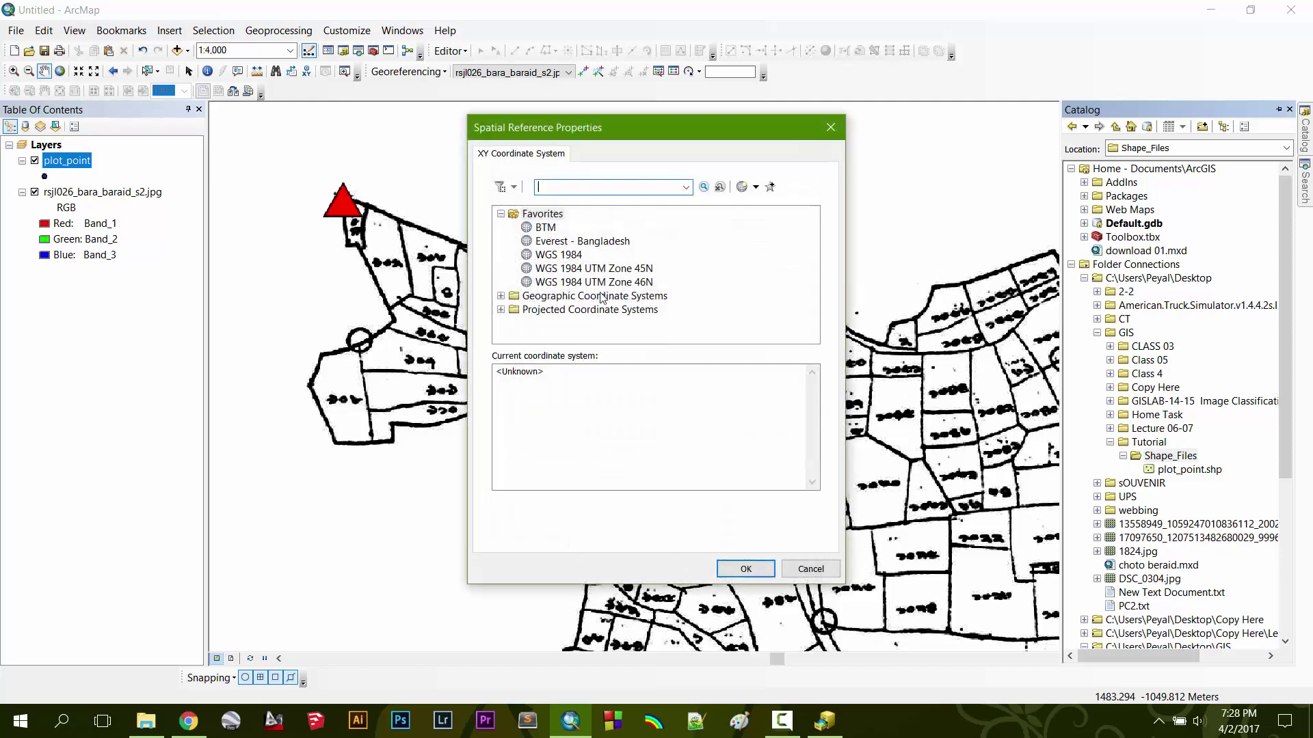
{"action": "left_click", "coordinate": [545, 228]}
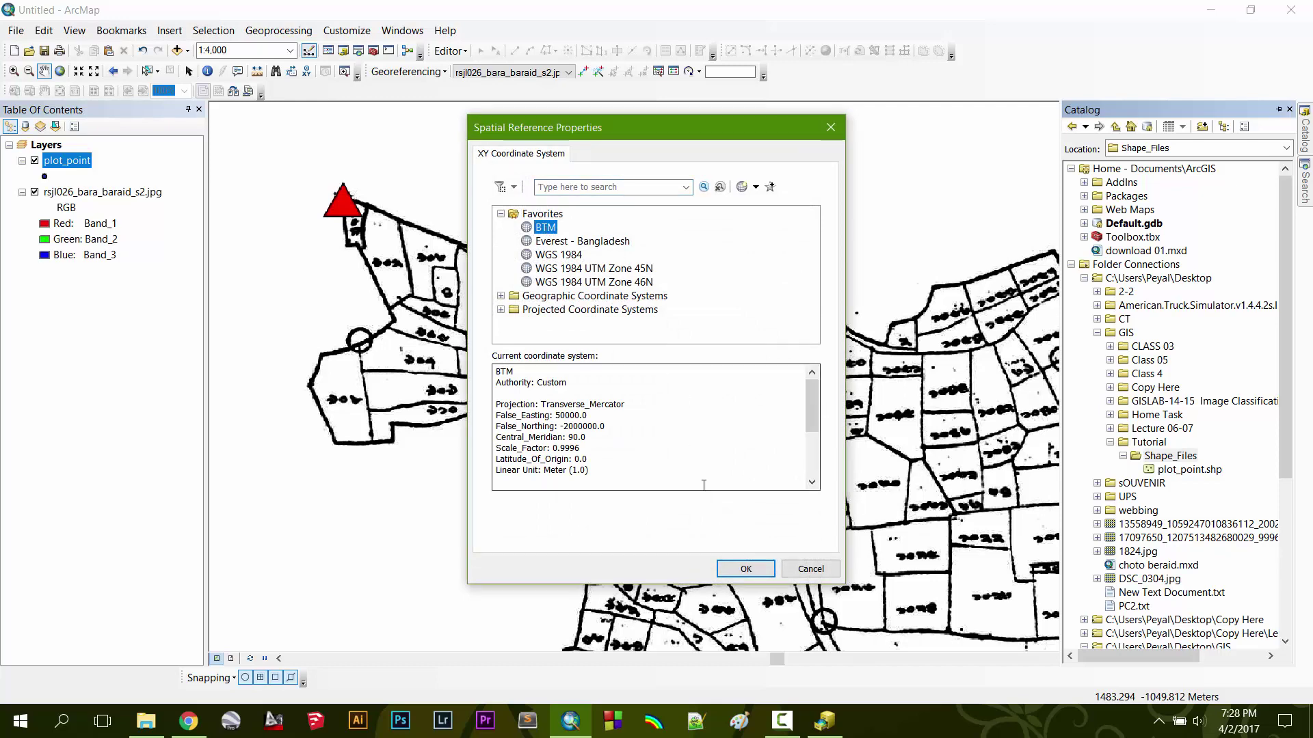
{"action": "left_click", "coordinate": [756, 569]}
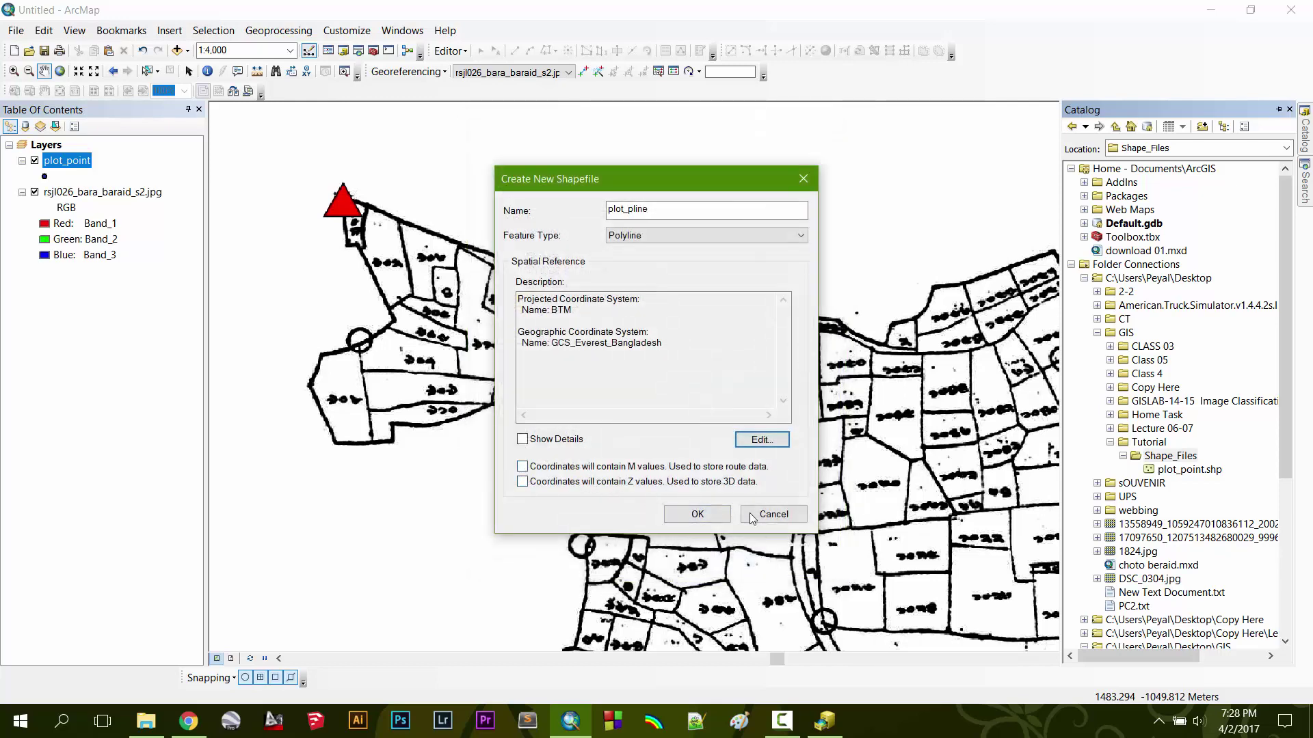
{"action": "left_click", "coordinate": [698, 514]}
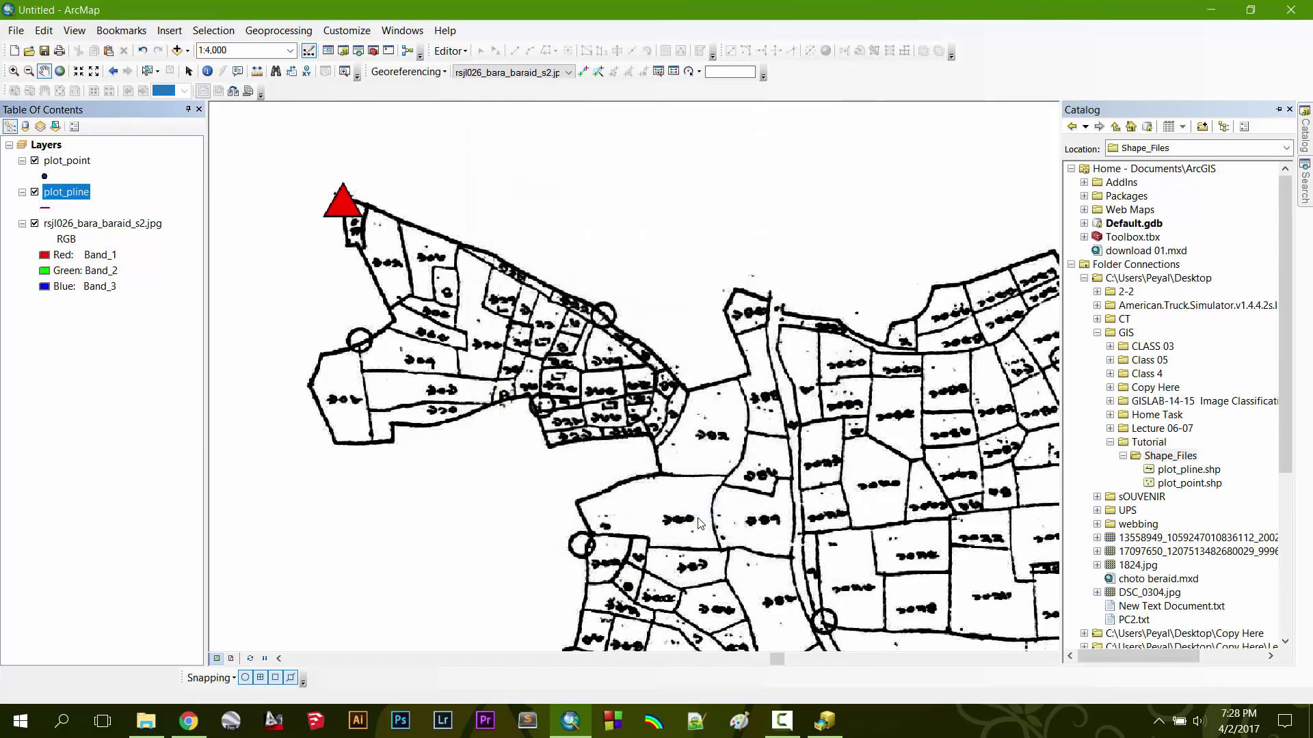
- Start a third new shapefile in the Shape_Files folder, named plot_pgon with the Polygon feature type
{"action": "mouse_move", "coordinate": [1304, 133]}
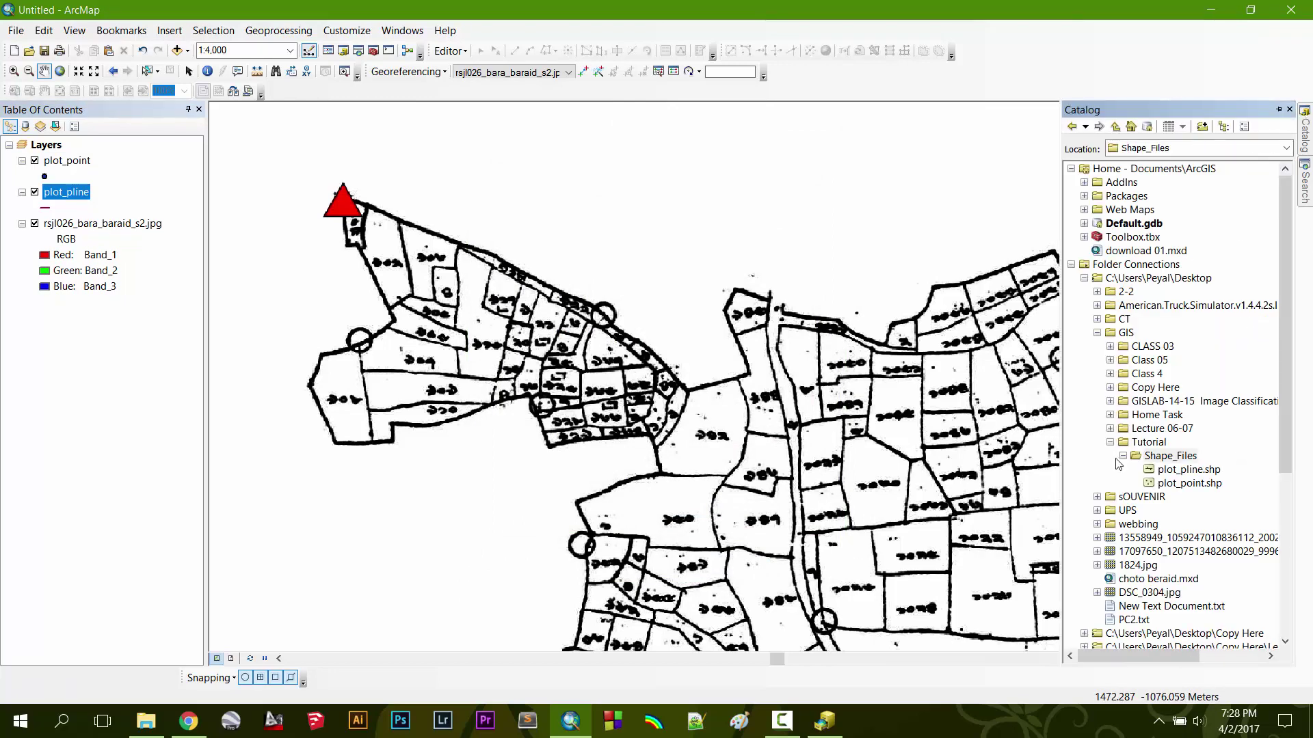
{"action": "right_click", "coordinate": [1175, 460]}
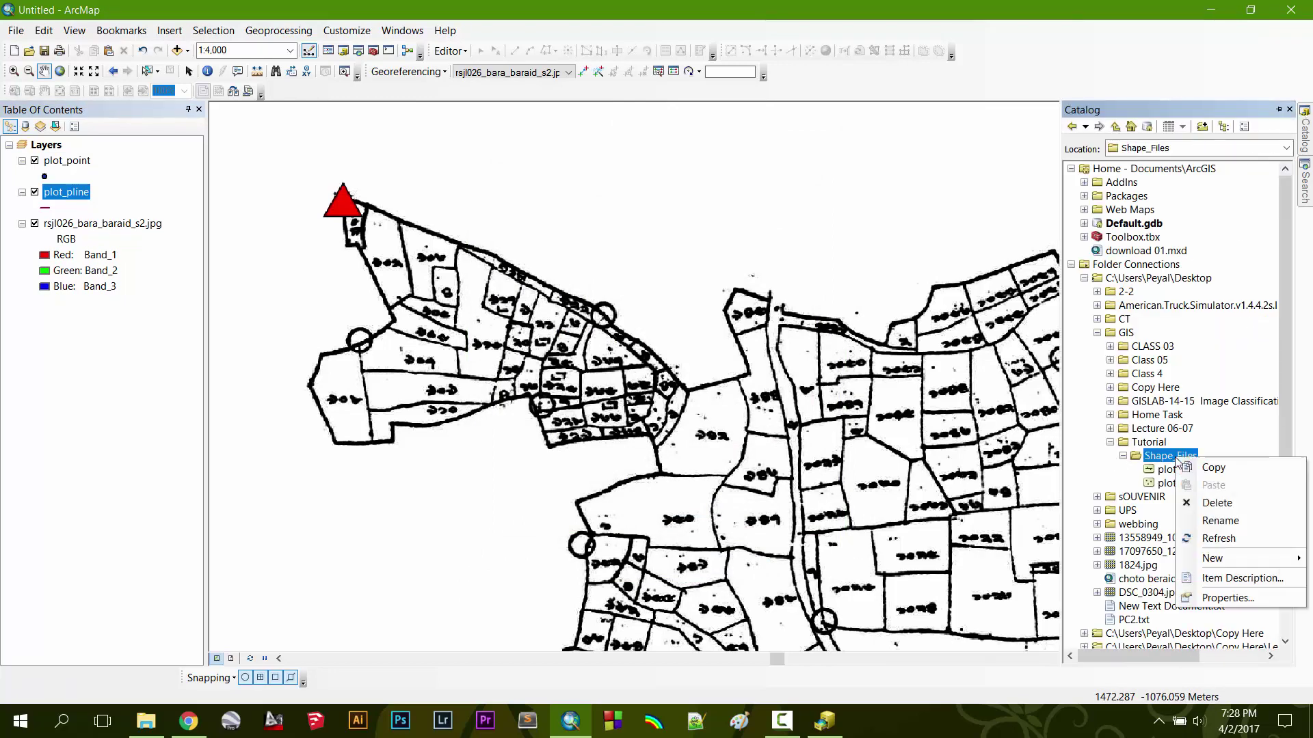
{"action": "mouse_move", "coordinate": [1227, 562]}
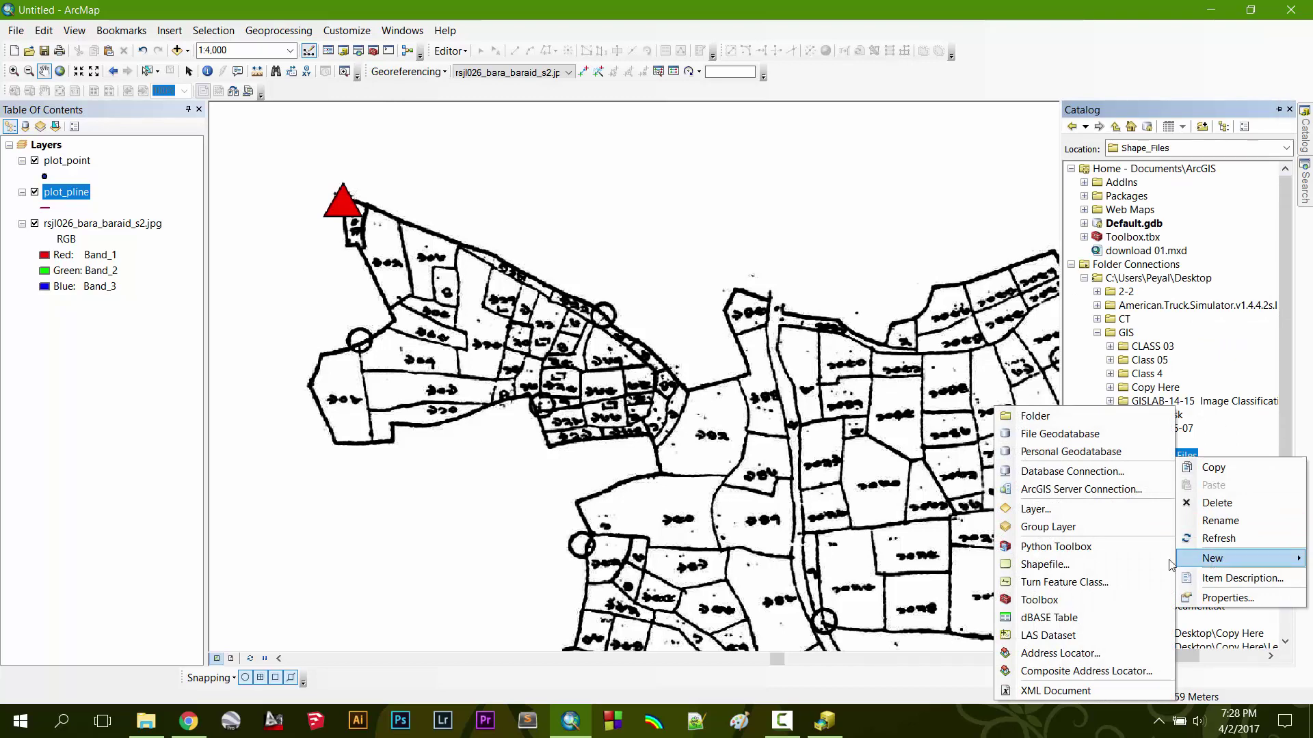
{"action": "left_click", "coordinate": [1050, 565]}
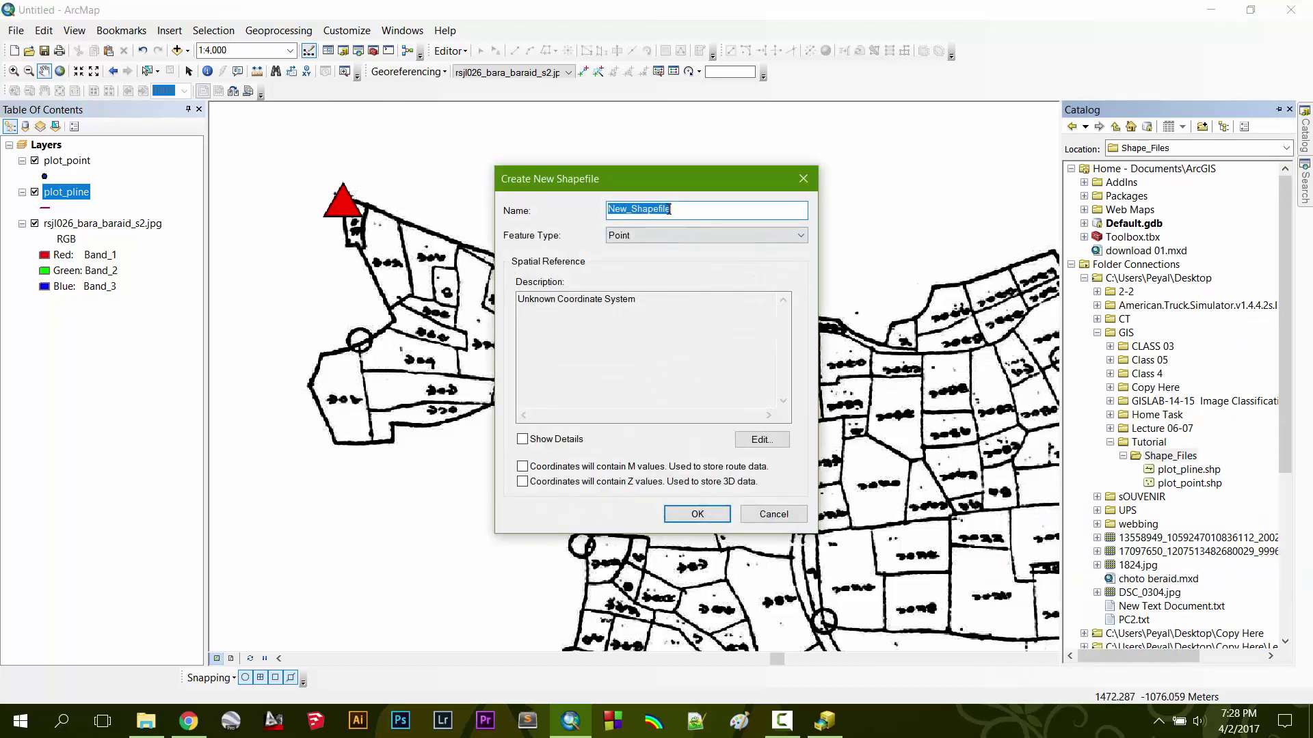
{"action": "type", "text": "plot_pgon"}
{"action": "left_click", "coordinate": [674, 236]}
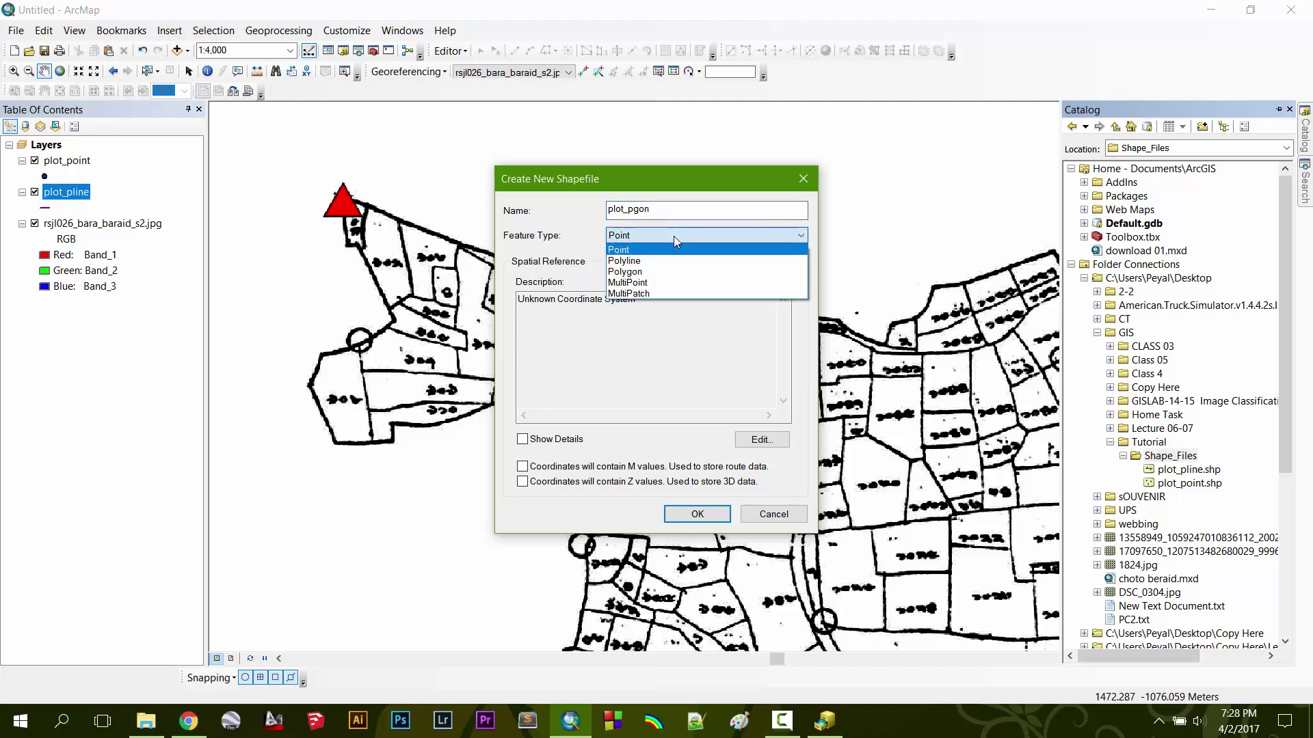
{"action": "left_click", "coordinate": [642, 272]}
- Assign the favourite BTM coordinate system to the plot_pgon shapefile and create it
{"action": "left_click", "coordinate": [767, 445]}
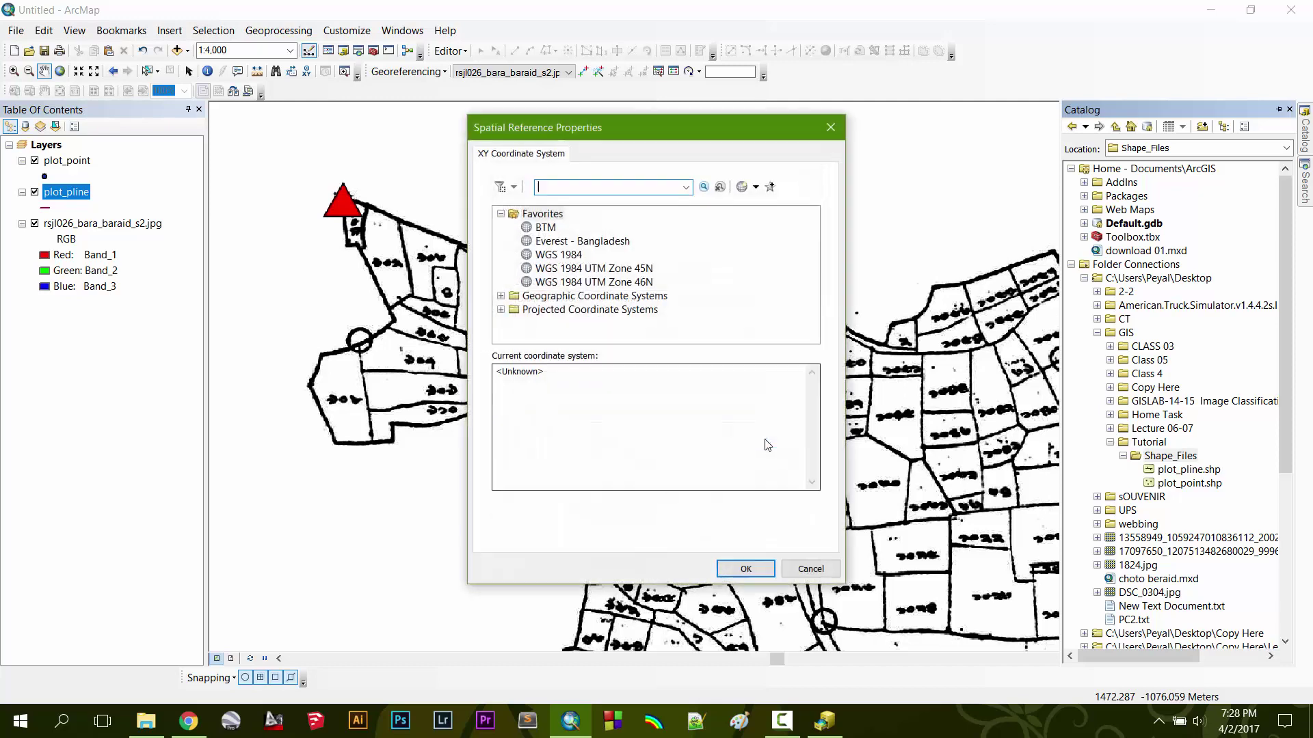
{"action": "left_click", "coordinate": [551, 232]}
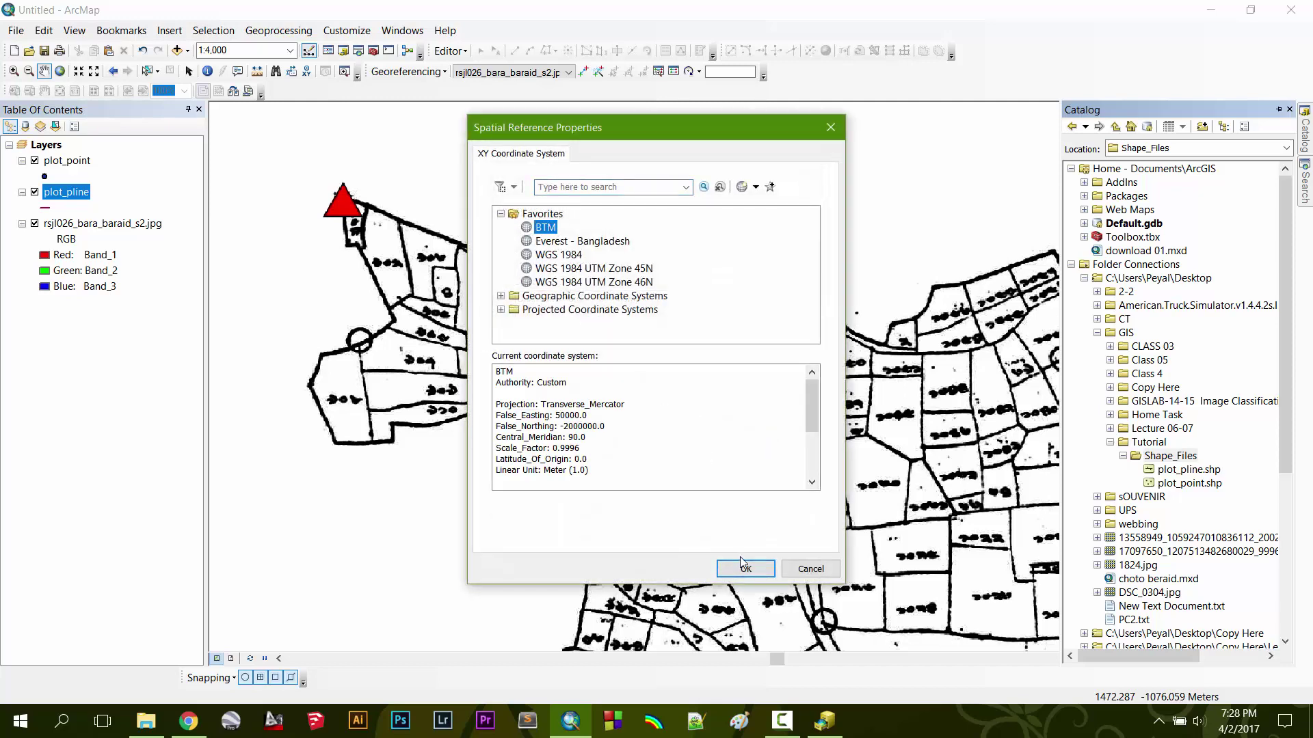
{"action": "left_click", "coordinate": [745, 569]}
{"action": "left_click", "coordinate": [713, 516]}
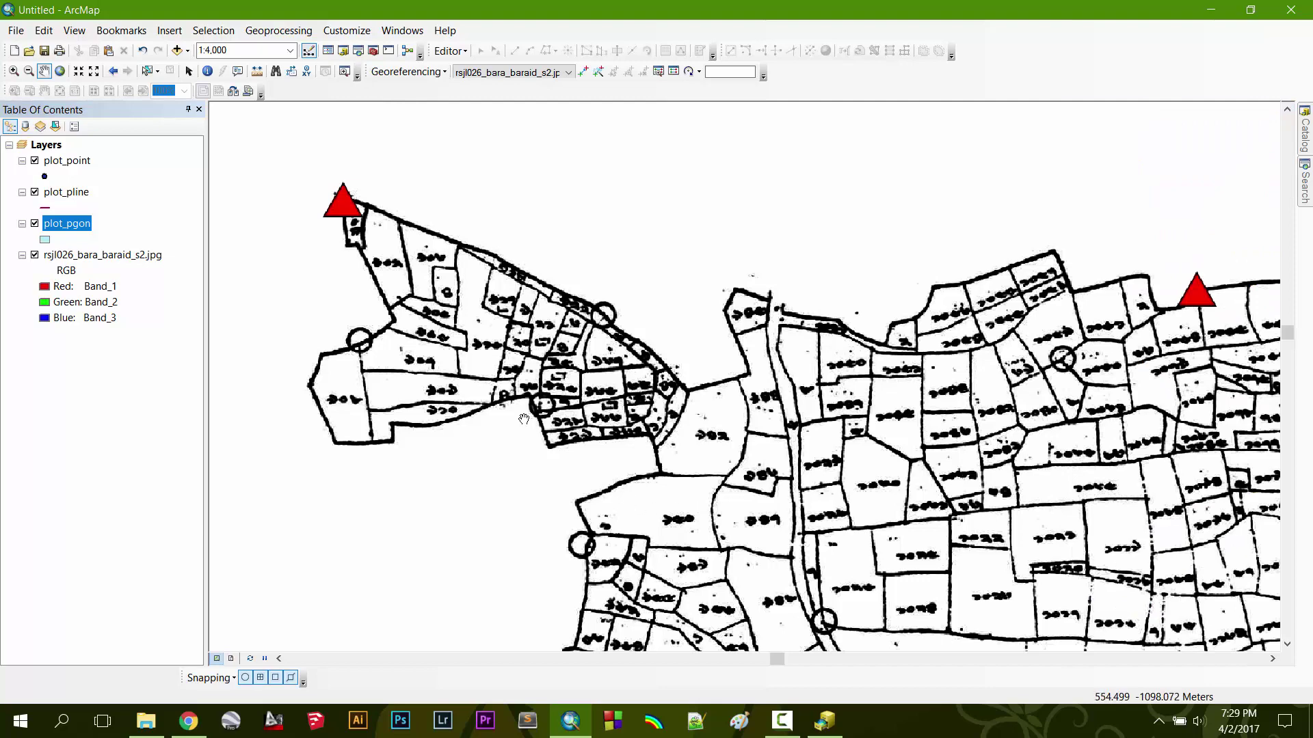
- Start an edit session, open the Create Features window and activate the plot_point template
{"action": "scroll", "coordinate": [892, 430], "scroll_direction": "up", "scroll_amount": 1}
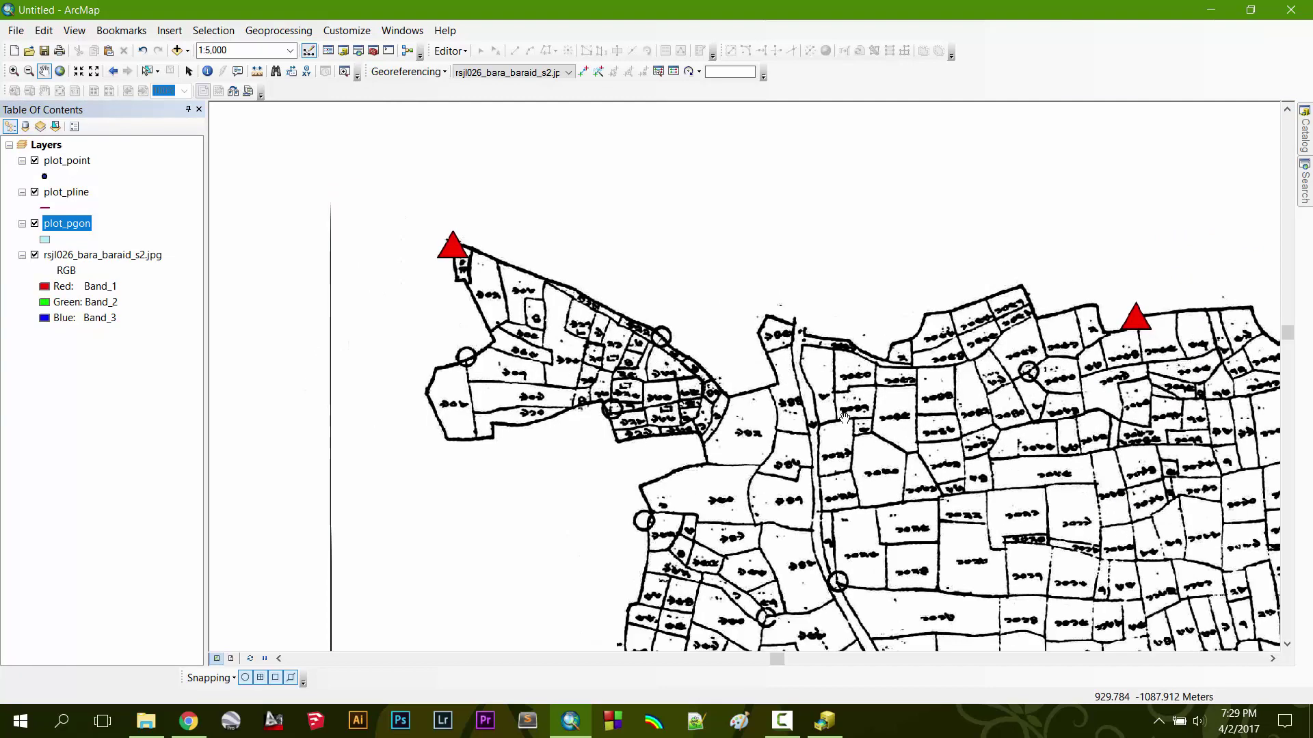
{"action": "left_click_drag", "start_coordinate": [662, 318], "coordinate": [545, 253]}
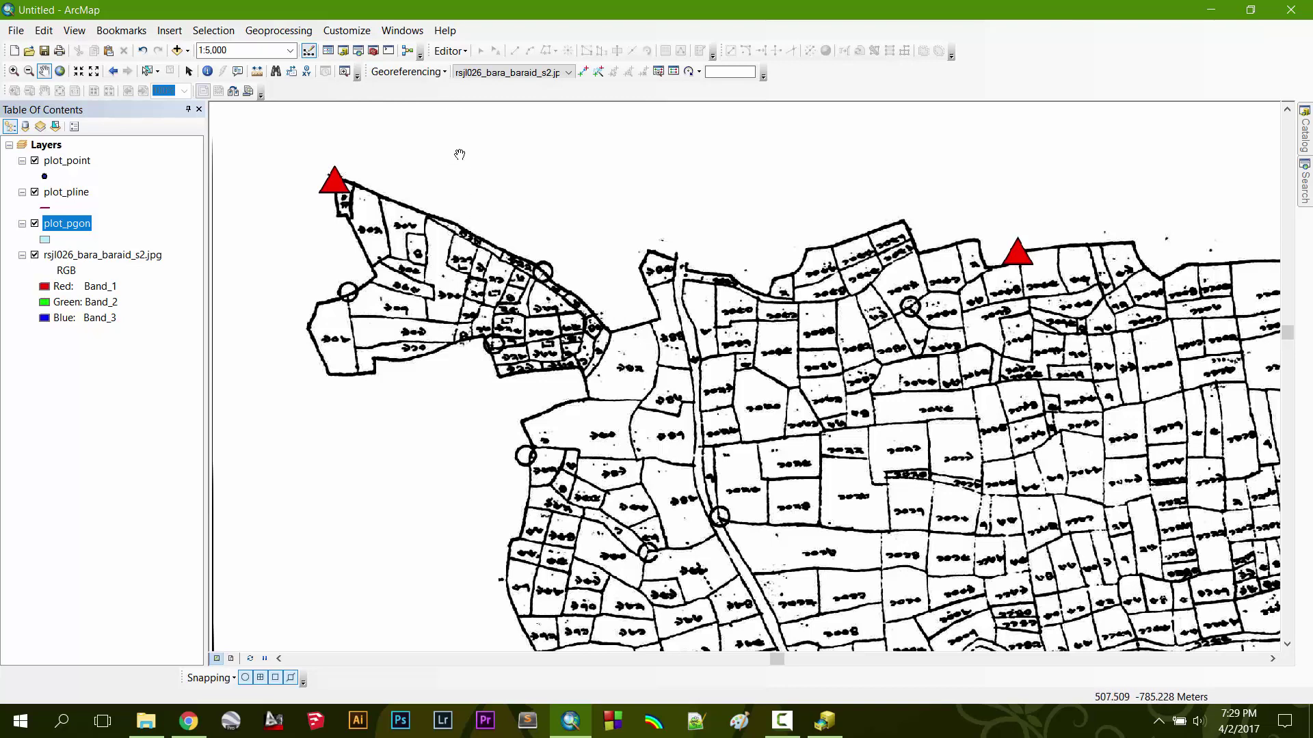
{"action": "left_click", "coordinate": [469, 54]}
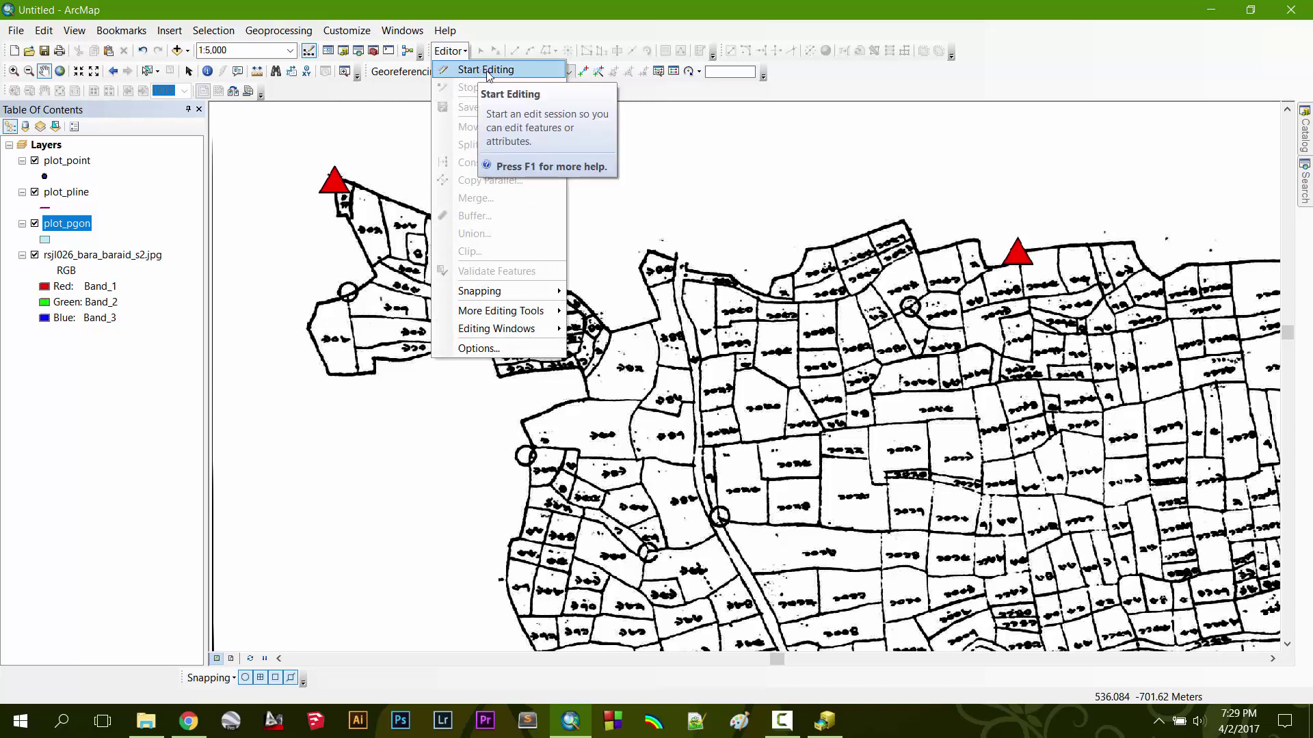
{"action": "left_click", "coordinate": [486, 70]}
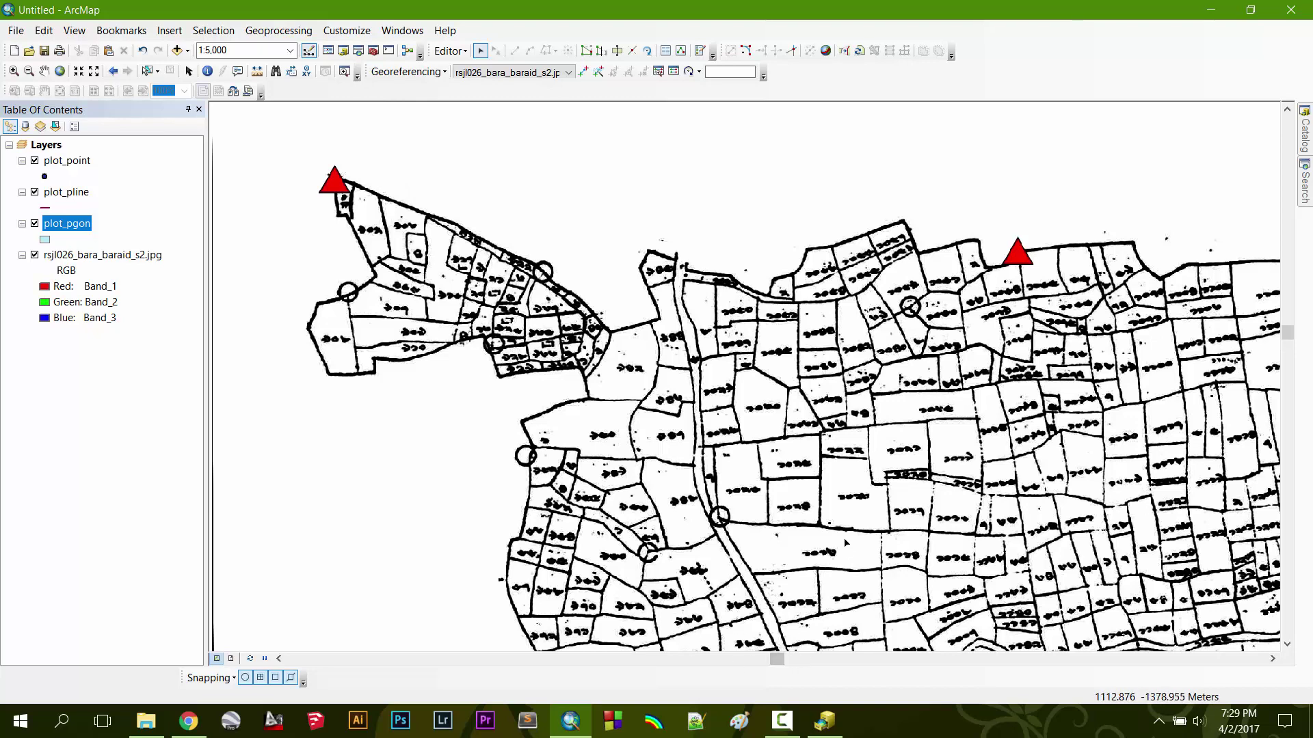
{"action": "left_click", "coordinate": [701, 51]}
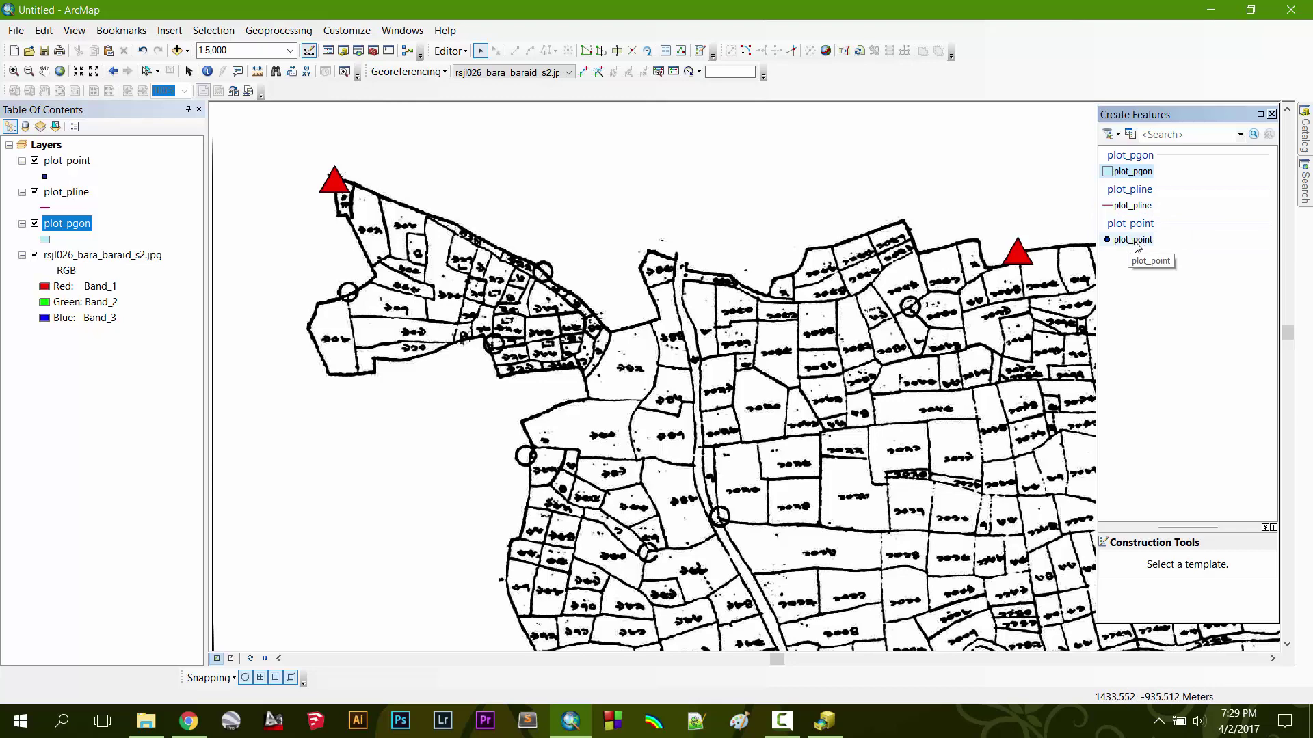
{"action": "left_click", "coordinate": [1136, 242]}
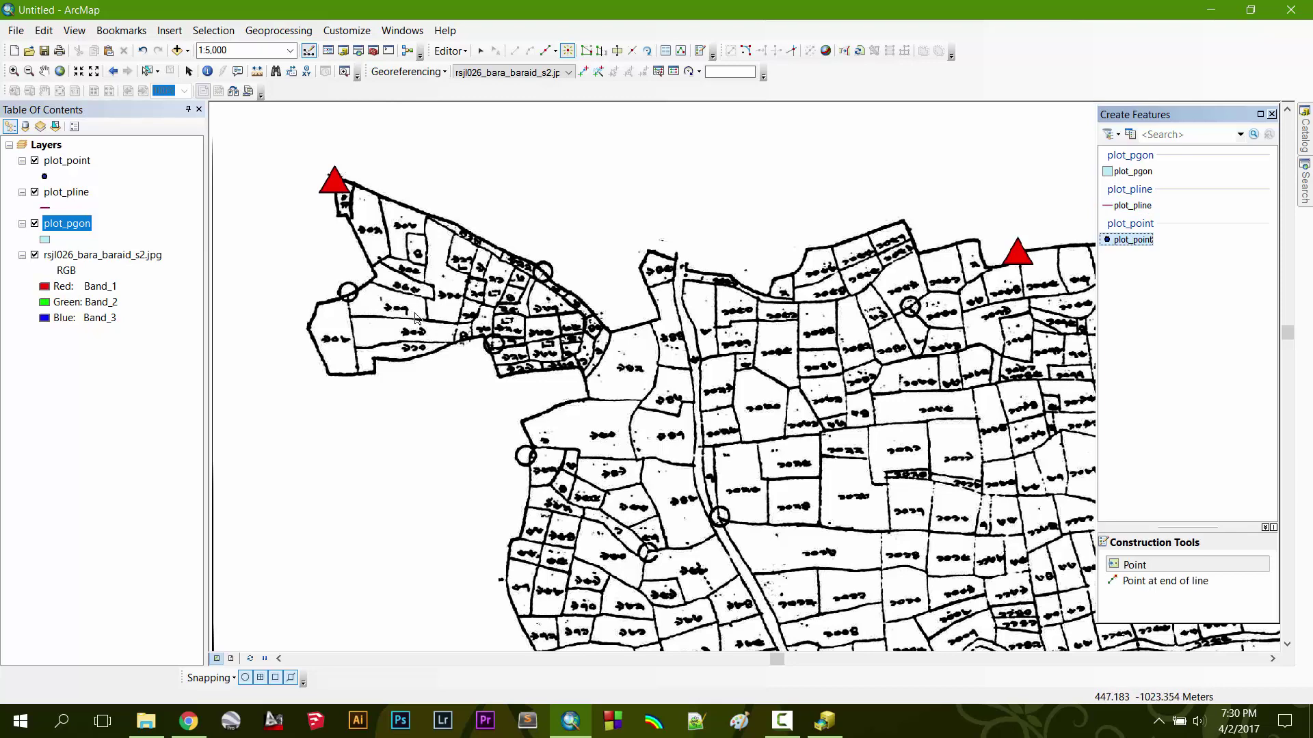
{"action": "left_click", "coordinate": [825, 721]}
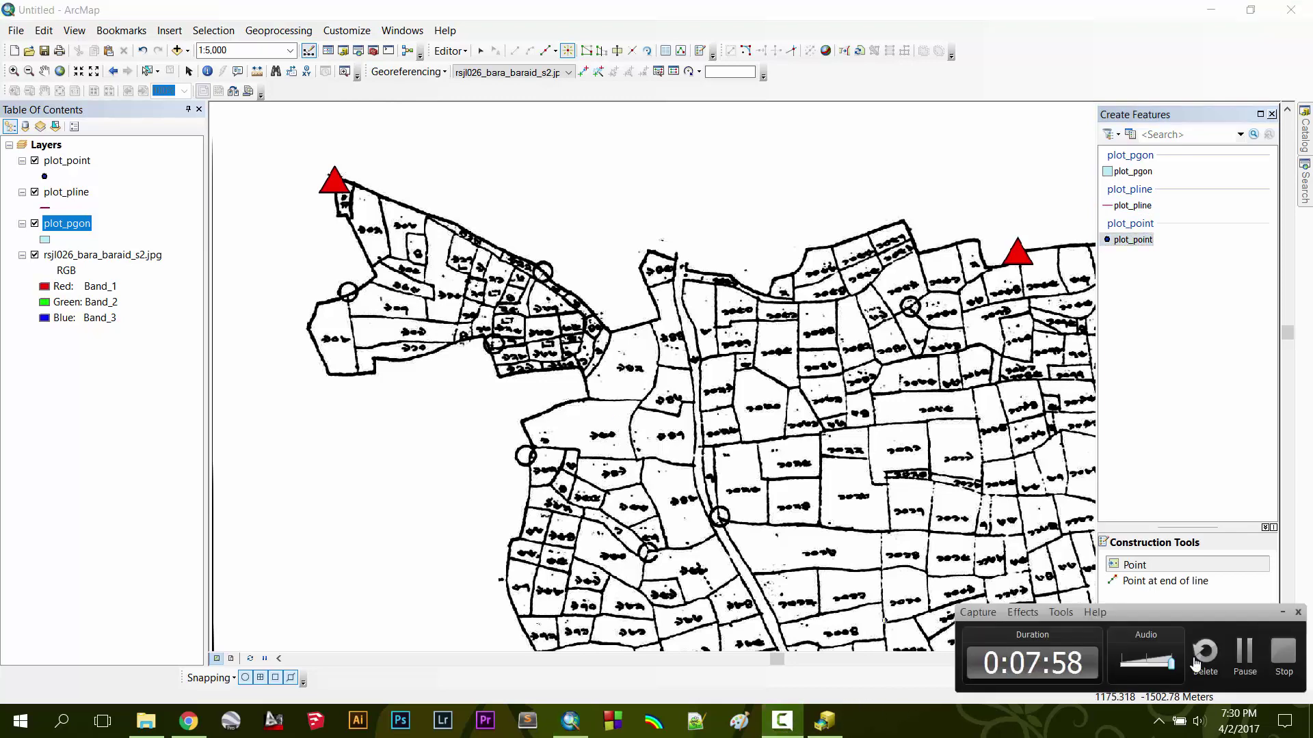
{"action": "left_click", "coordinate": [1245, 653]}
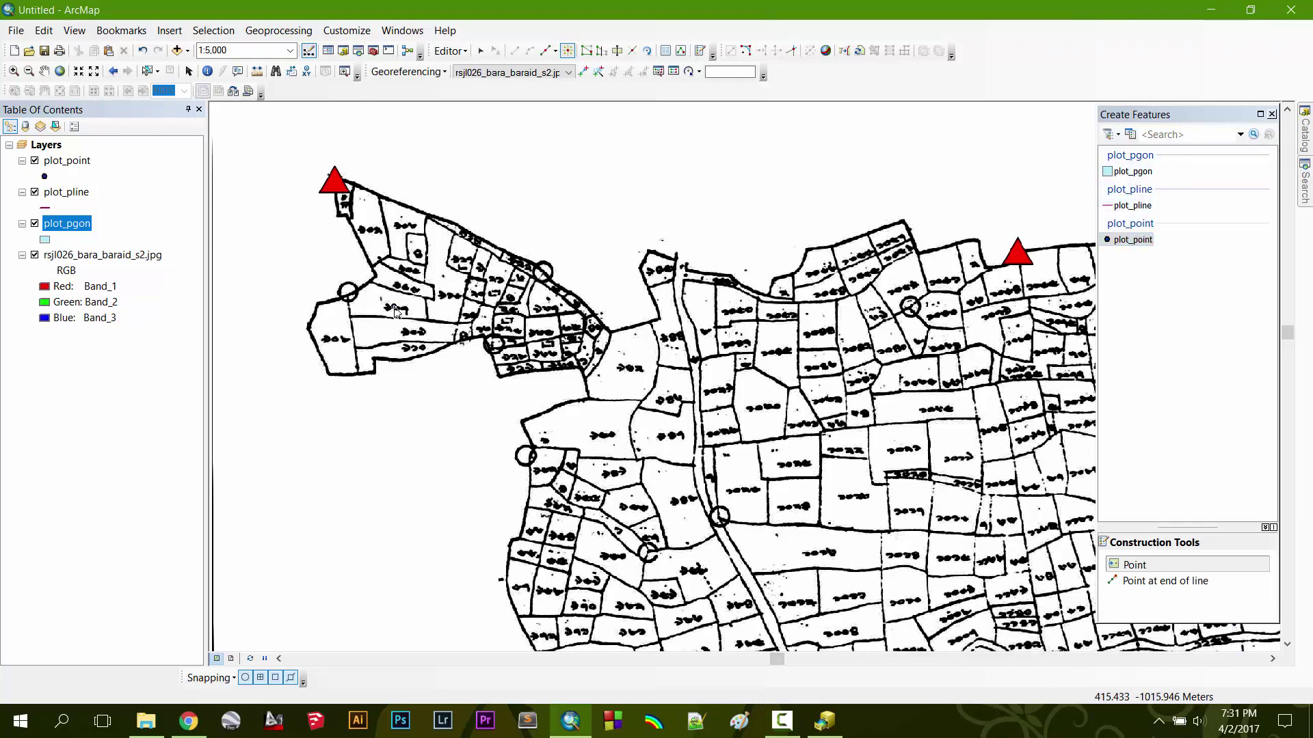
- Place a trial plot_point feature inside the plot just east of the western circle mark, and undo it
{"action": "scroll", "coordinate": [396, 313], "scroll_direction": "up", "scroll_amount": 1}
{"action": "scroll", "coordinate": [396, 313], "scroll_direction": "up", "scroll_amount": 3}
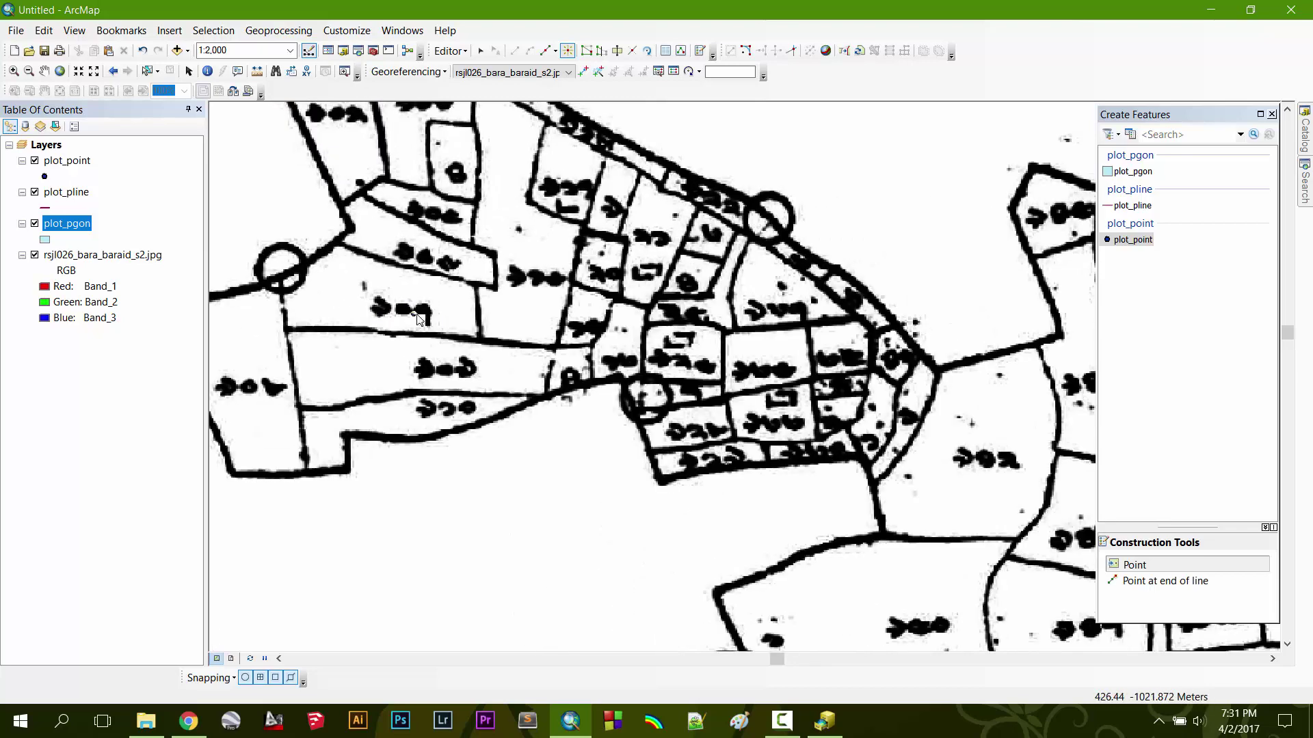
{"action": "left_click", "coordinate": [353, 289]}
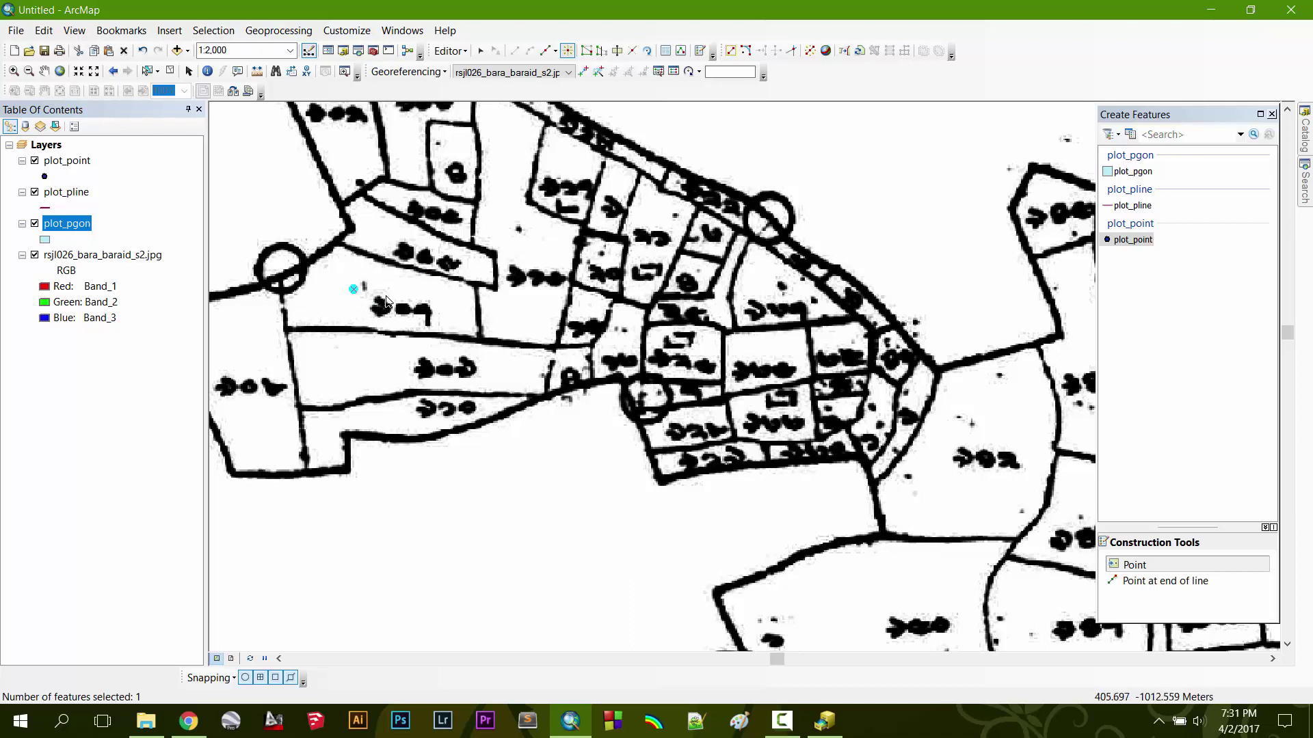
{"action": "left_click", "coordinate": [44, 30]}
{"action": "left_click", "coordinate": [60, 51]}
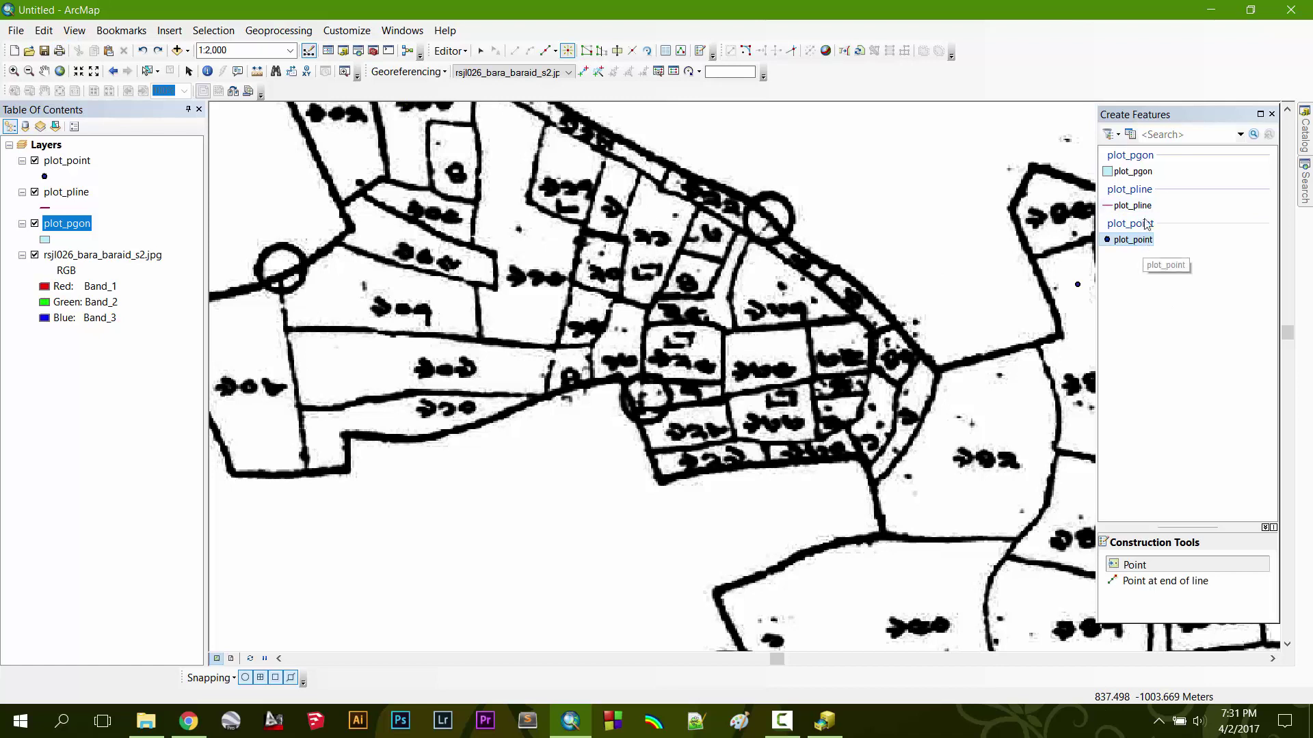
- Activate the plot_pgon template with the Polygon tool and enlarge the Construction Tools list to show every tool
{"action": "left_click", "coordinate": [1146, 173]}
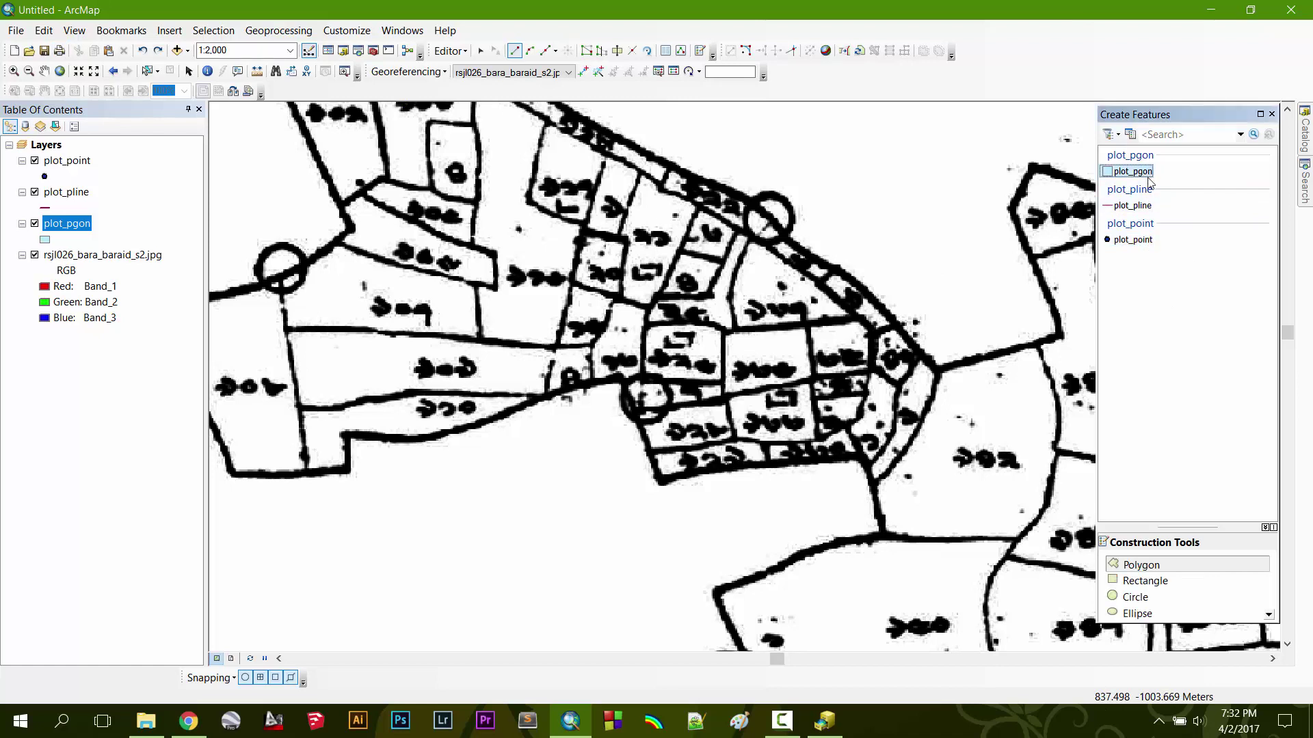
{"action": "left_click_drag", "start_coordinate": [1197, 527], "coordinate": [1198, 406]}
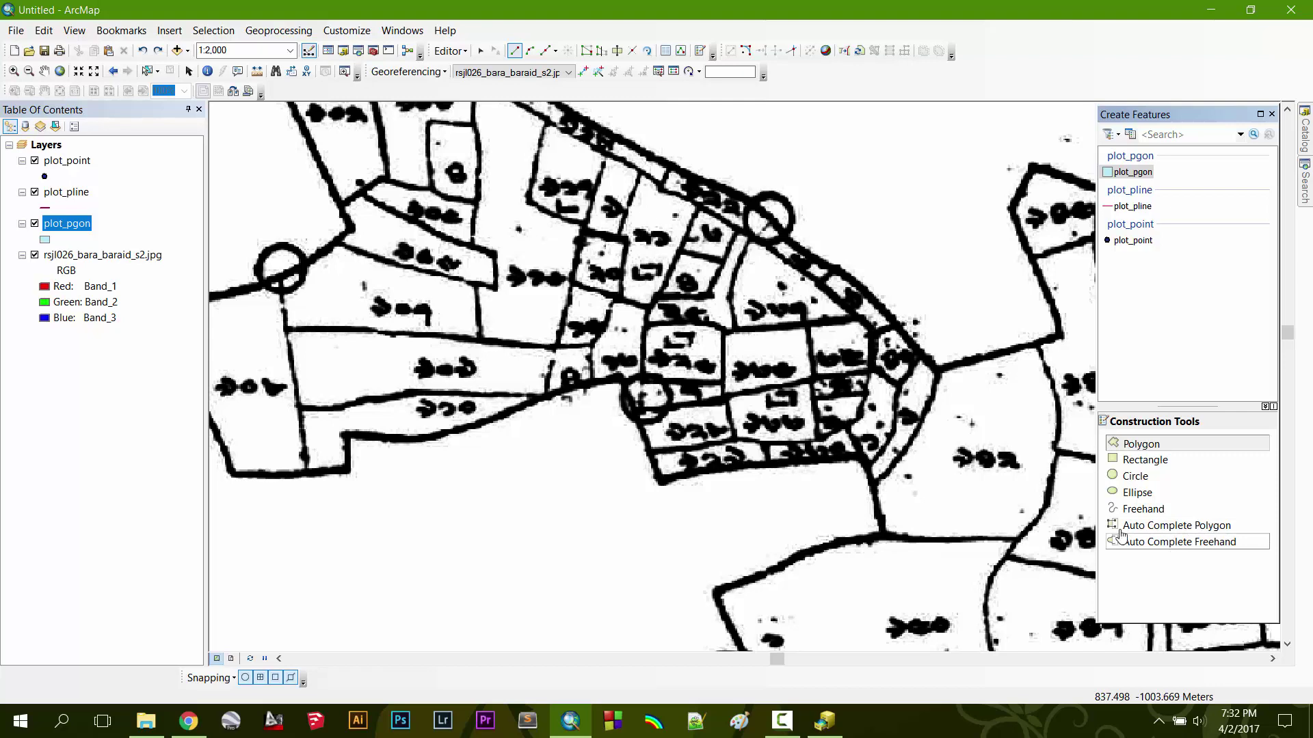
{"action": "scroll", "coordinate": [537, 276], "scroll_direction": "up", "scroll_amount": 1}
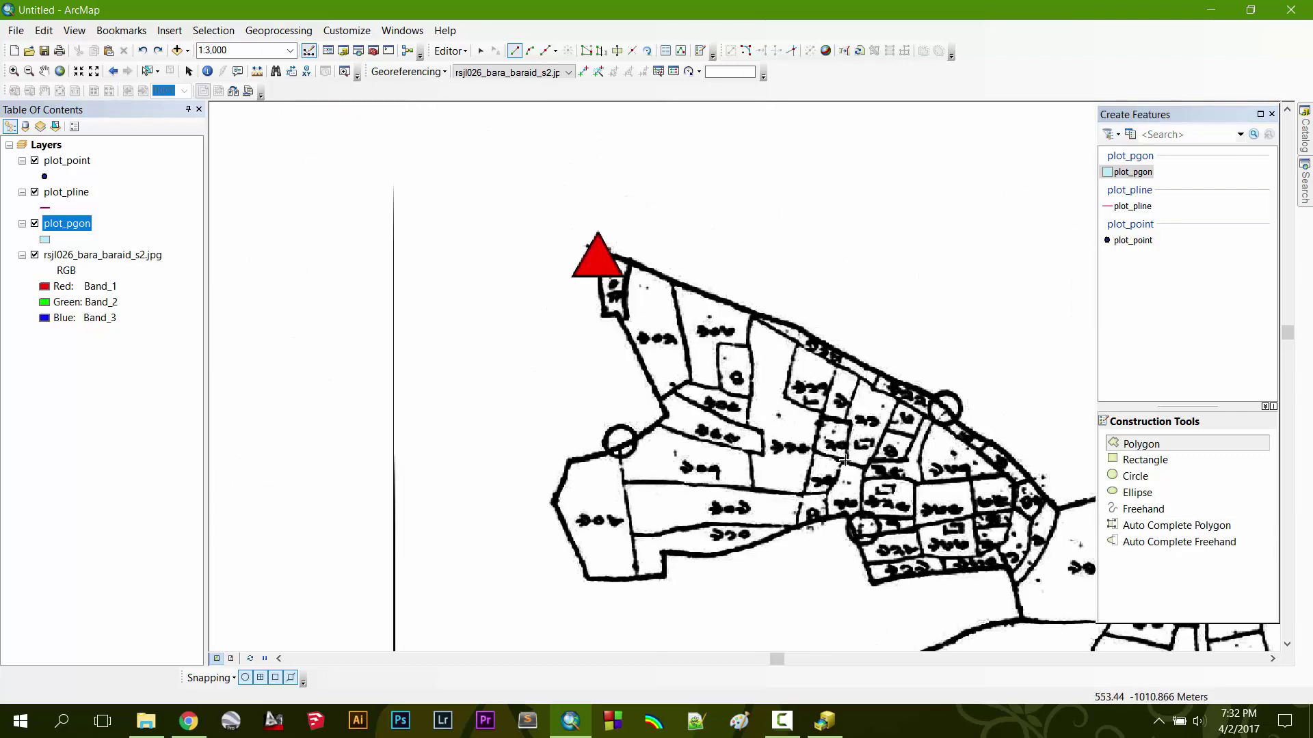
{"action": "left_click_drag", "start_coordinate": [845, 460], "coordinate": [694, 408]}
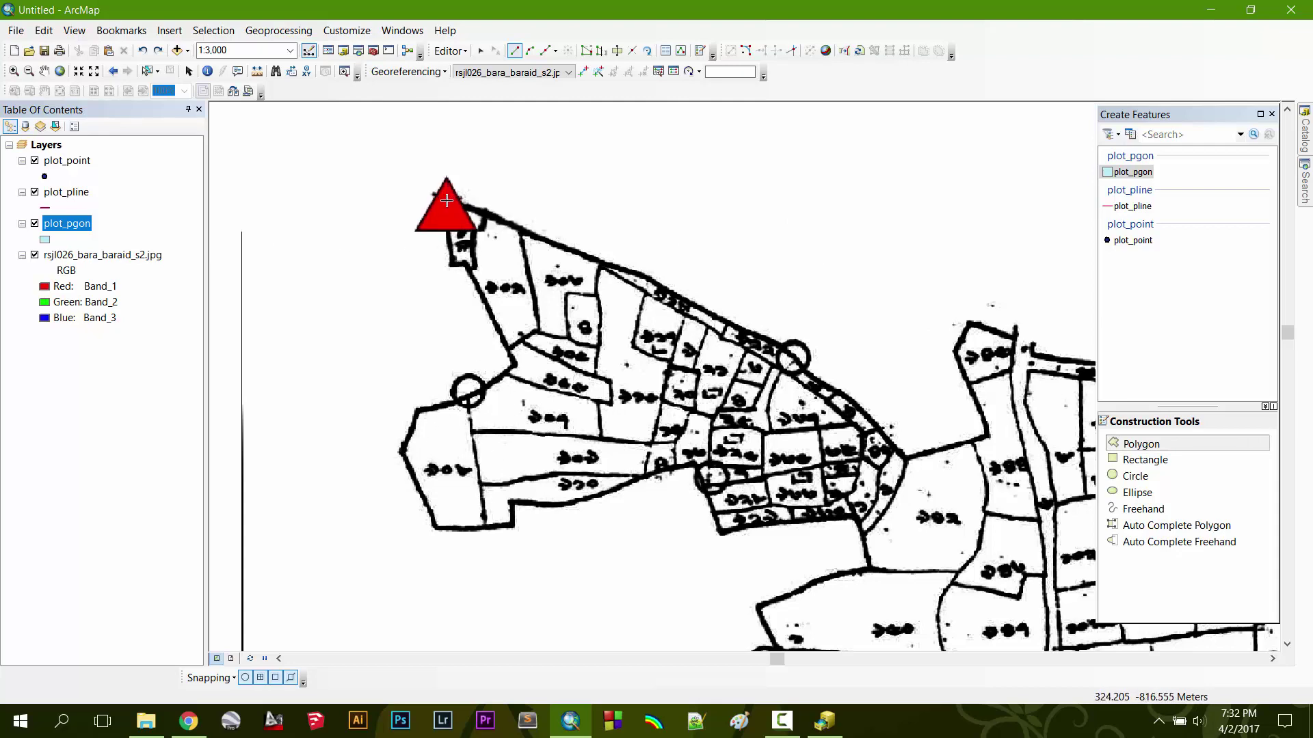
{"action": "scroll", "coordinate": [451, 205], "scroll_direction": "up", "scroll_amount": 1}
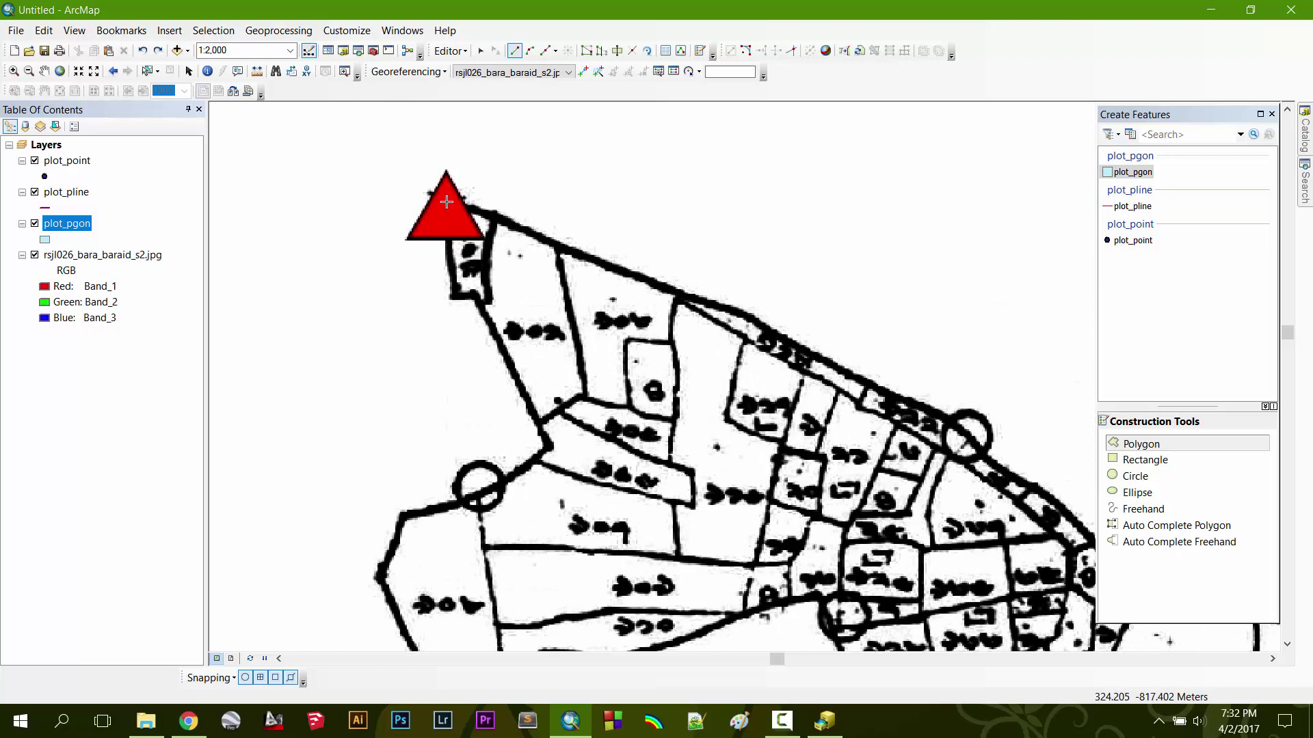
- Begin a plot_pgon polygon at the northwestern red triangle and trace the northeastern plot boundary to the circle mark
{"action": "left_click", "coordinate": [447, 201]}
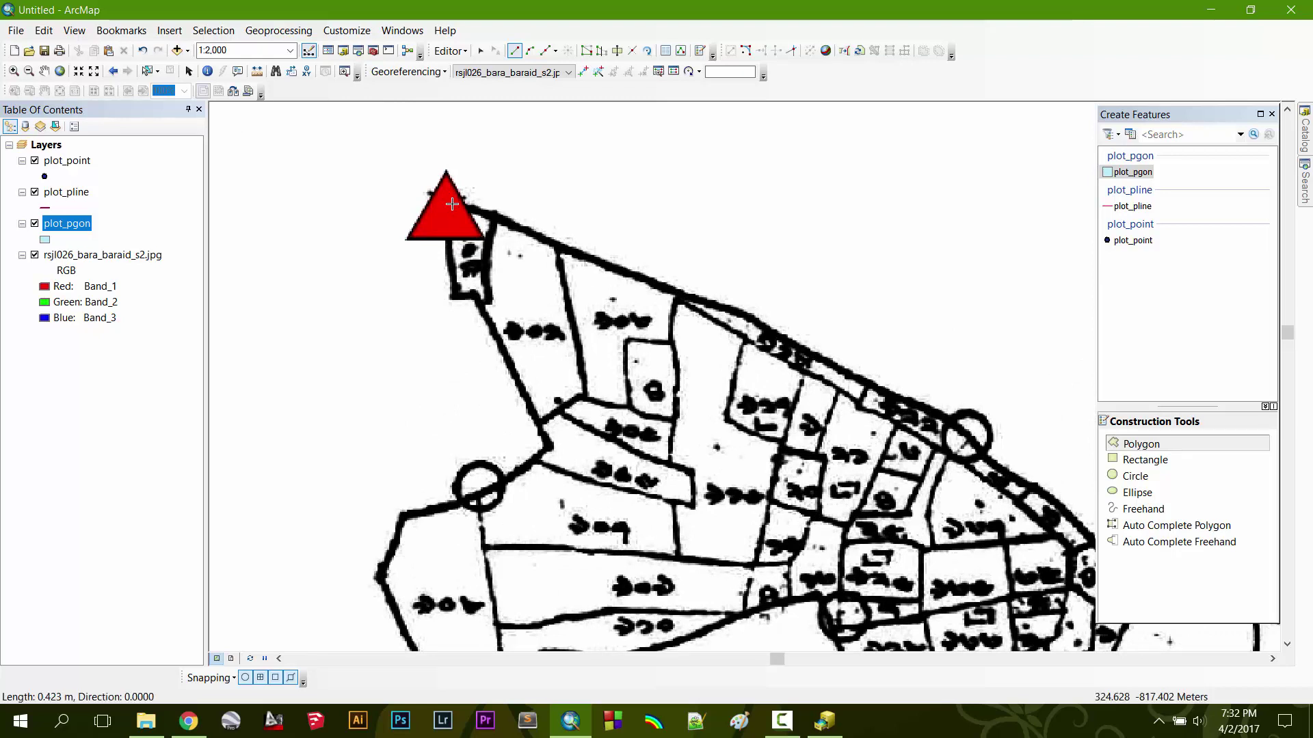
{"action": "left_click", "coordinate": [496, 217]}
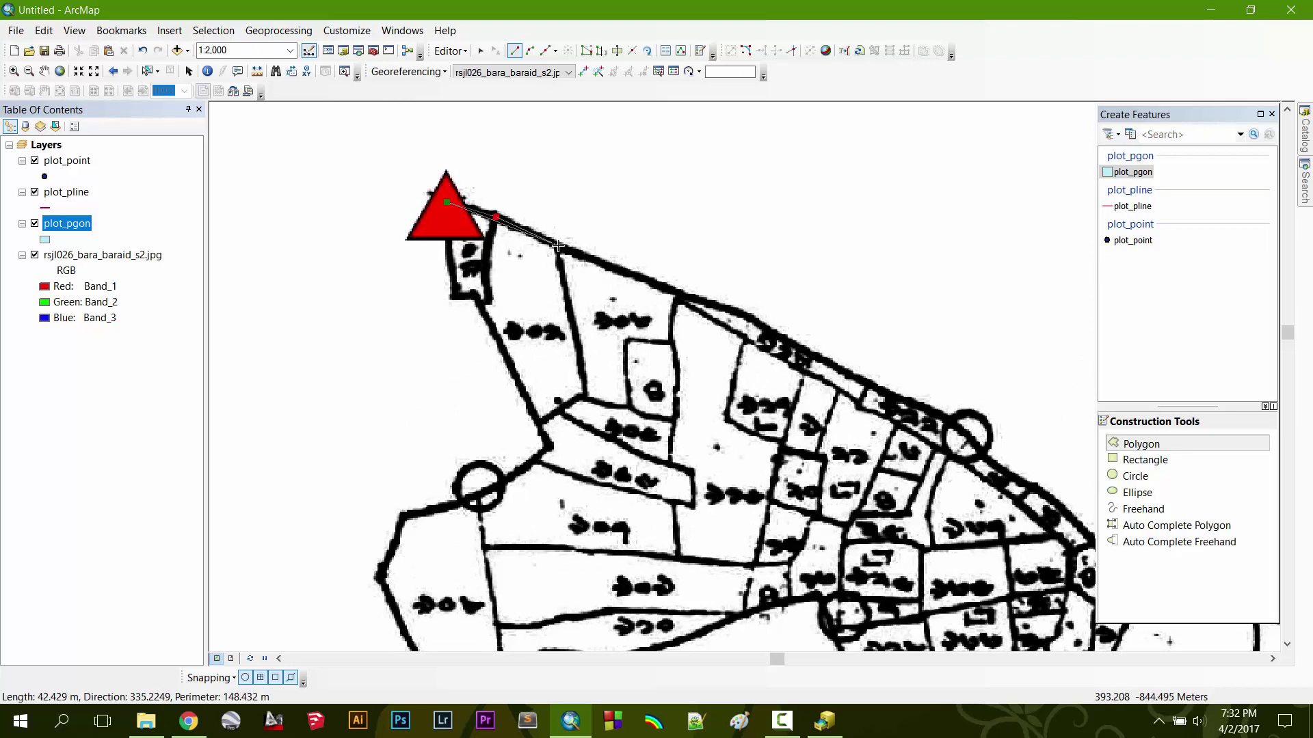
{"action": "left_click", "coordinate": [559, 246]}
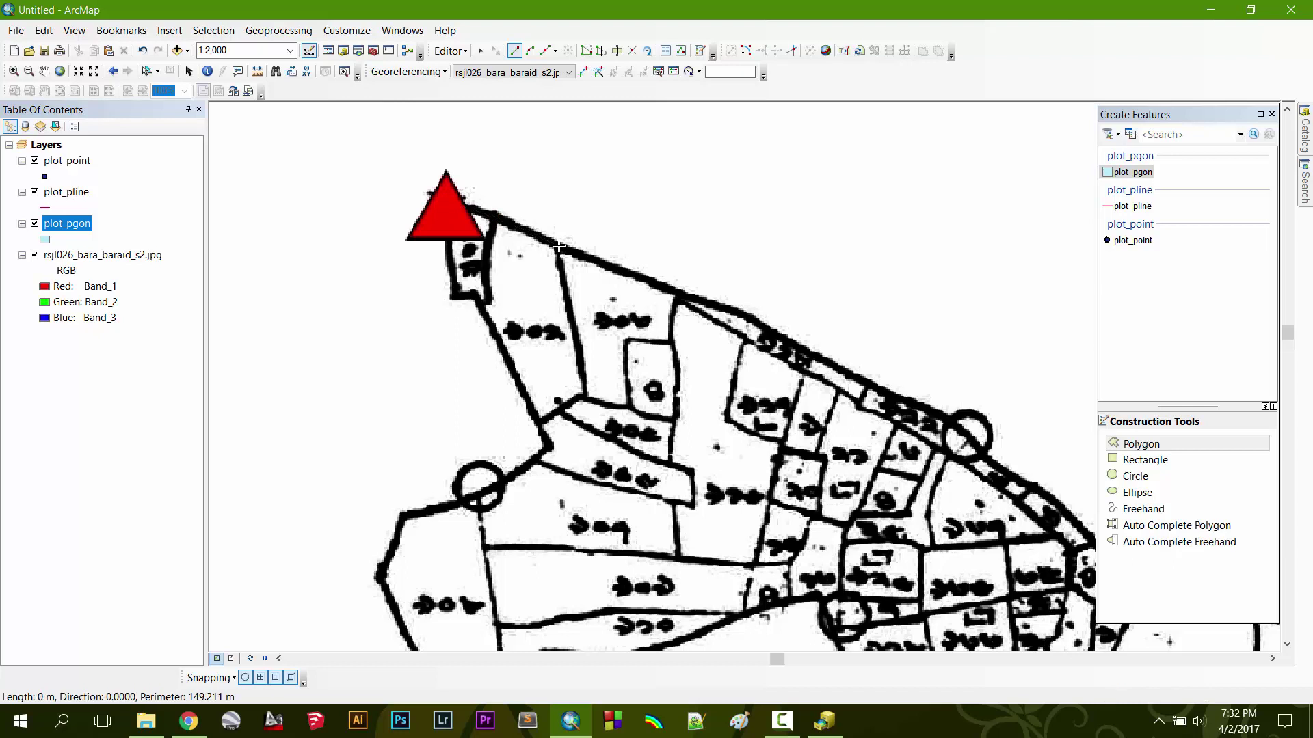
{"action": "left_click", "coordinate": [623, 271]}
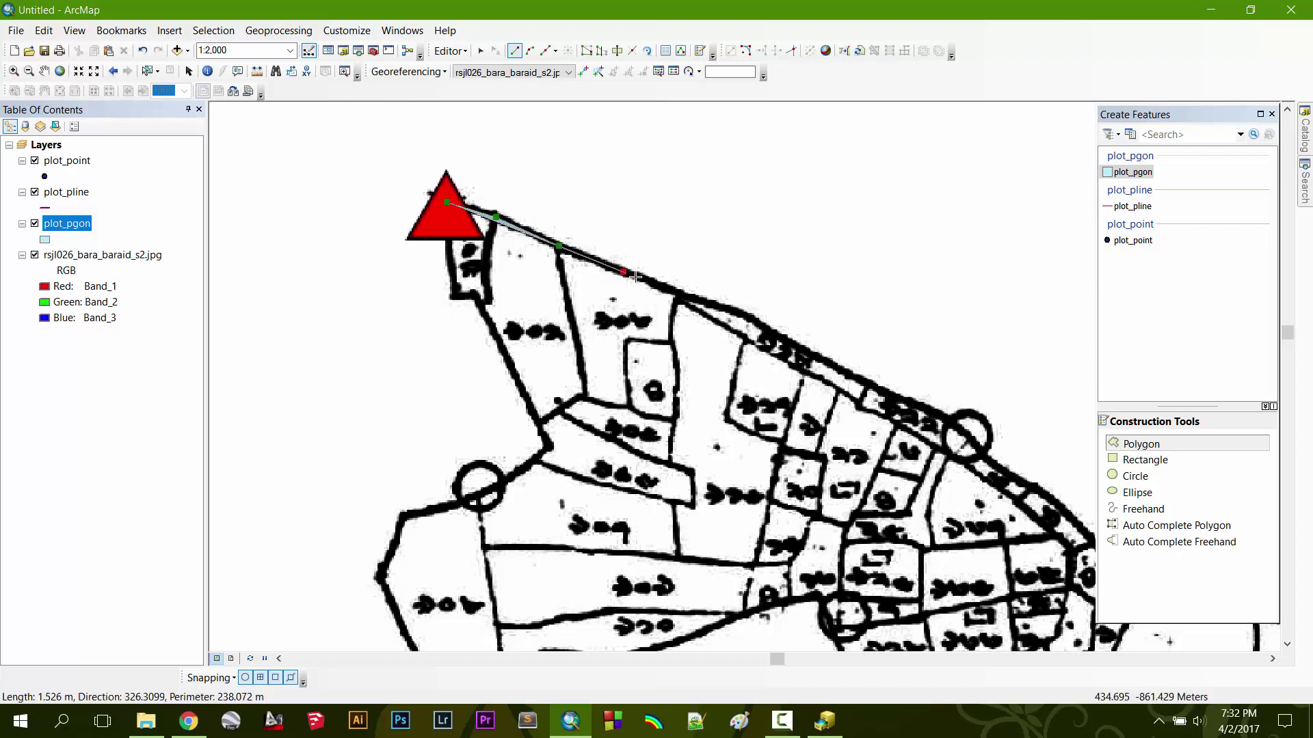
{"action": "left_click", "coordinate": [679, 294]}
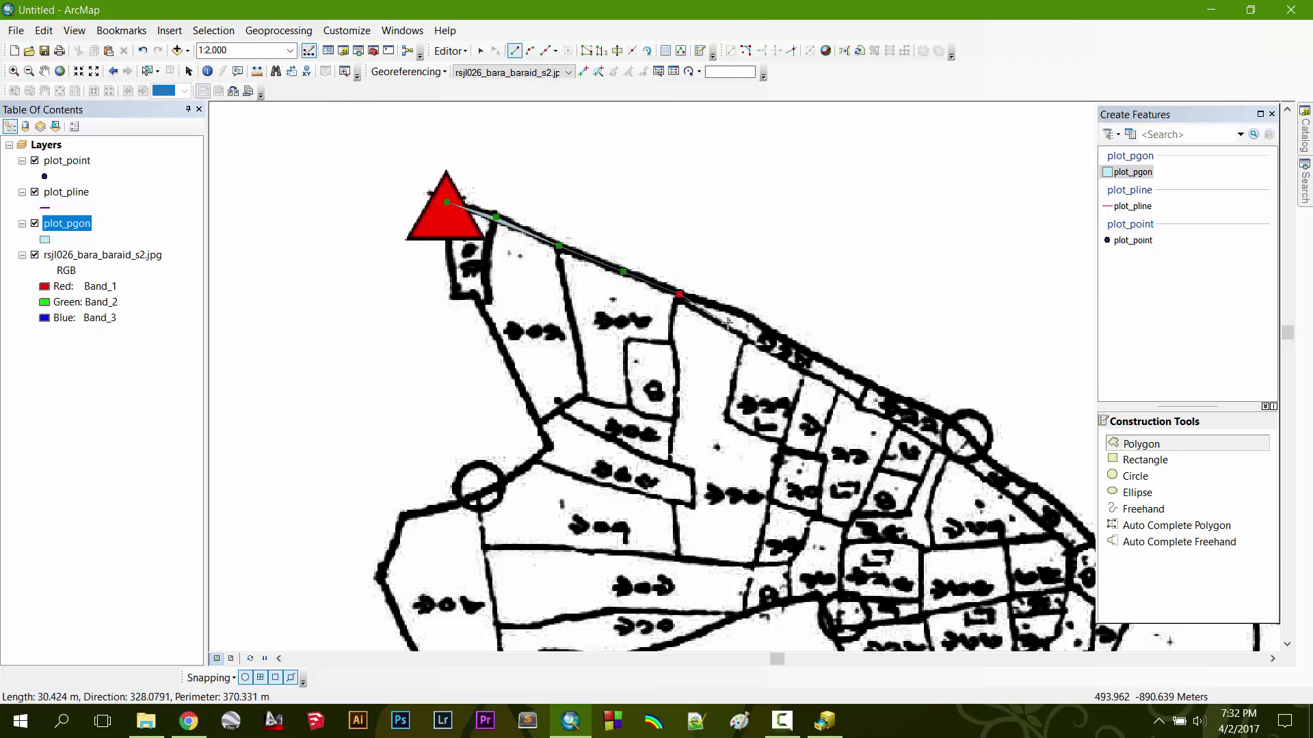
{"action": "left_click", "coordinate": [750, 317]}
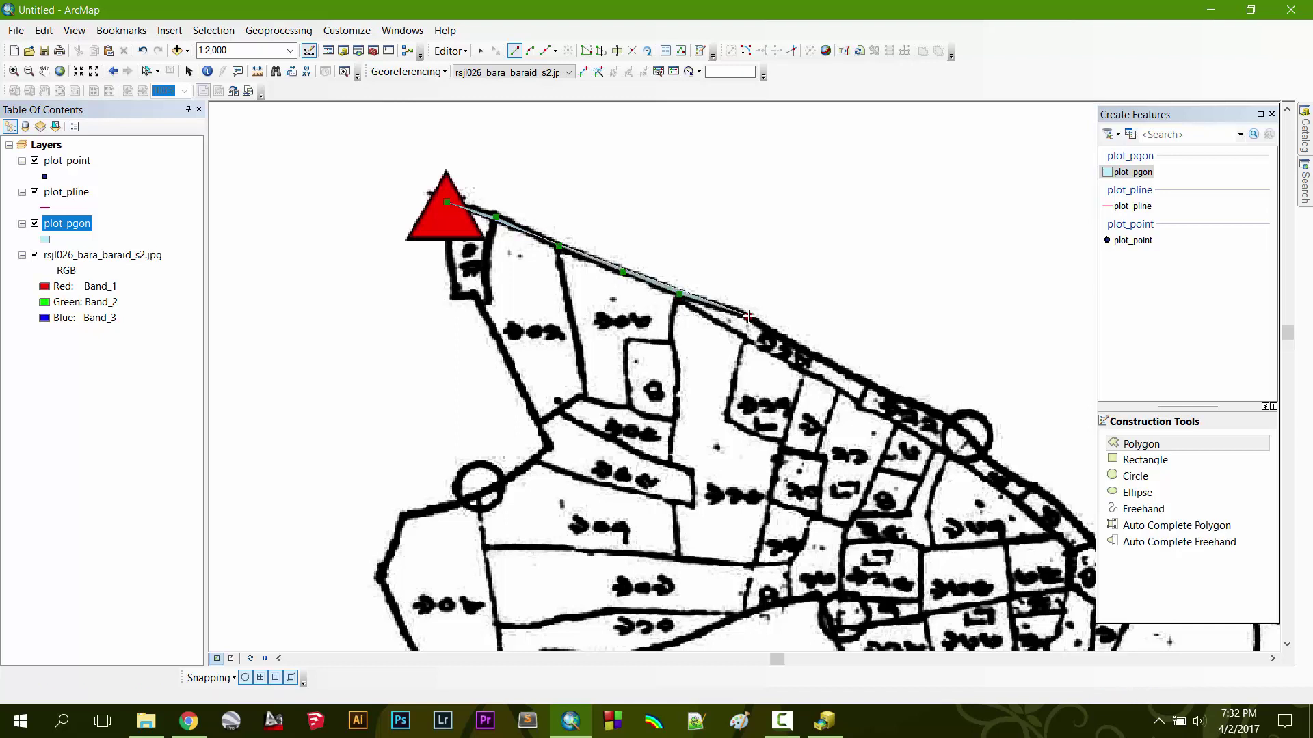
{"action": "left_click", "coordinate": [813, 353]}
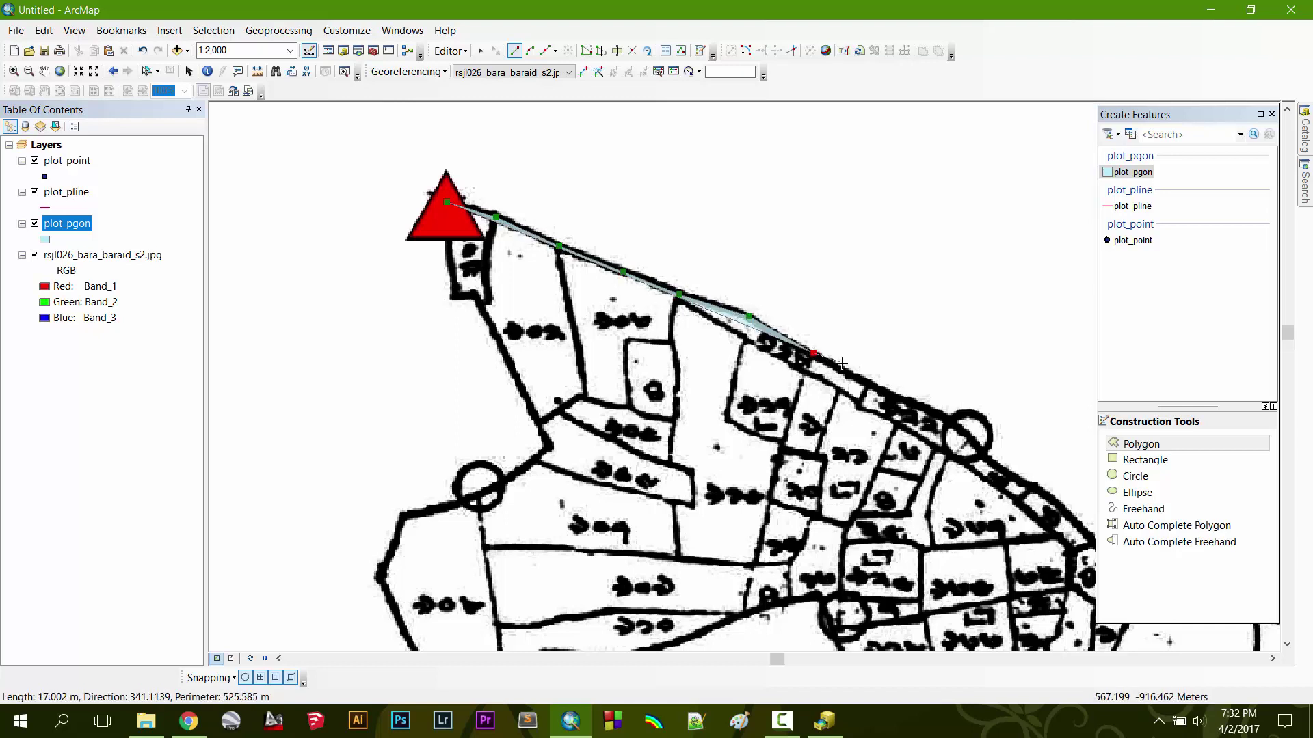
{"action": "left_click", "coordinate": [873, 387]}
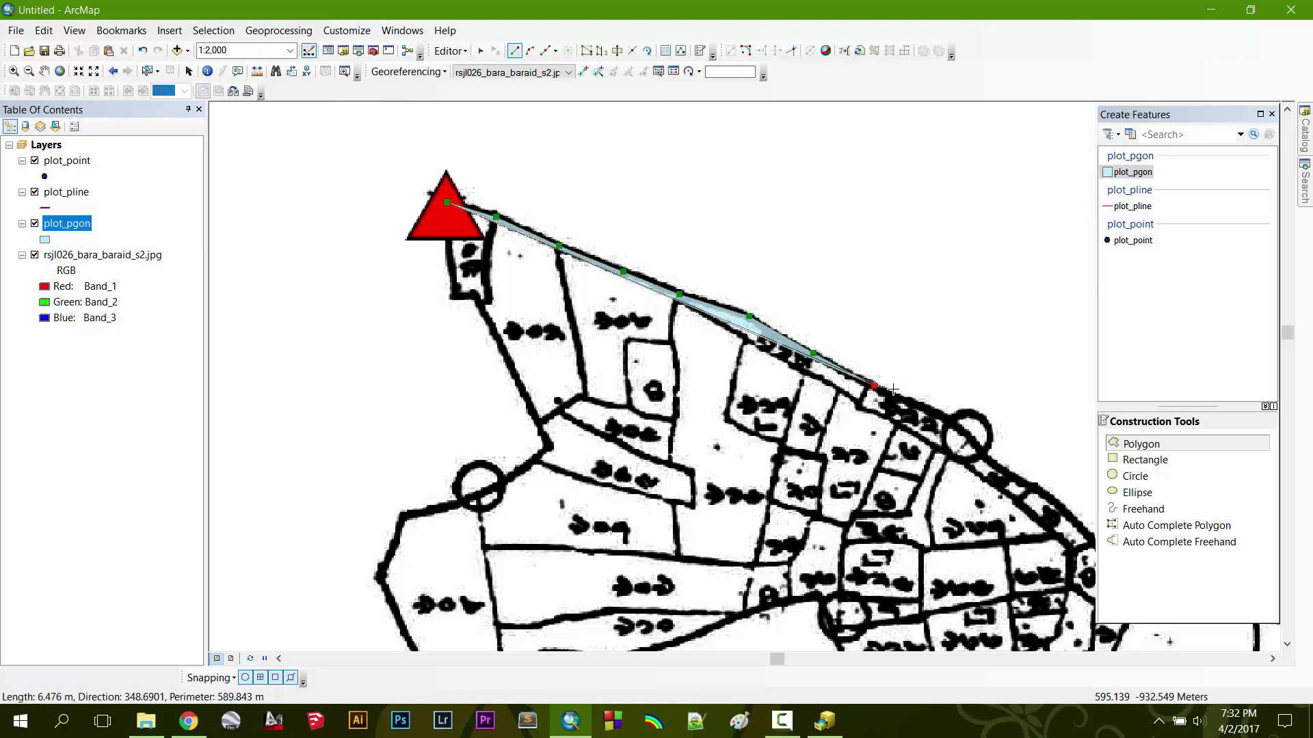
{"action": "left_click", "coordinate": [950, 418]}
{"action": "double_click", "coordinate": [971, 436]}
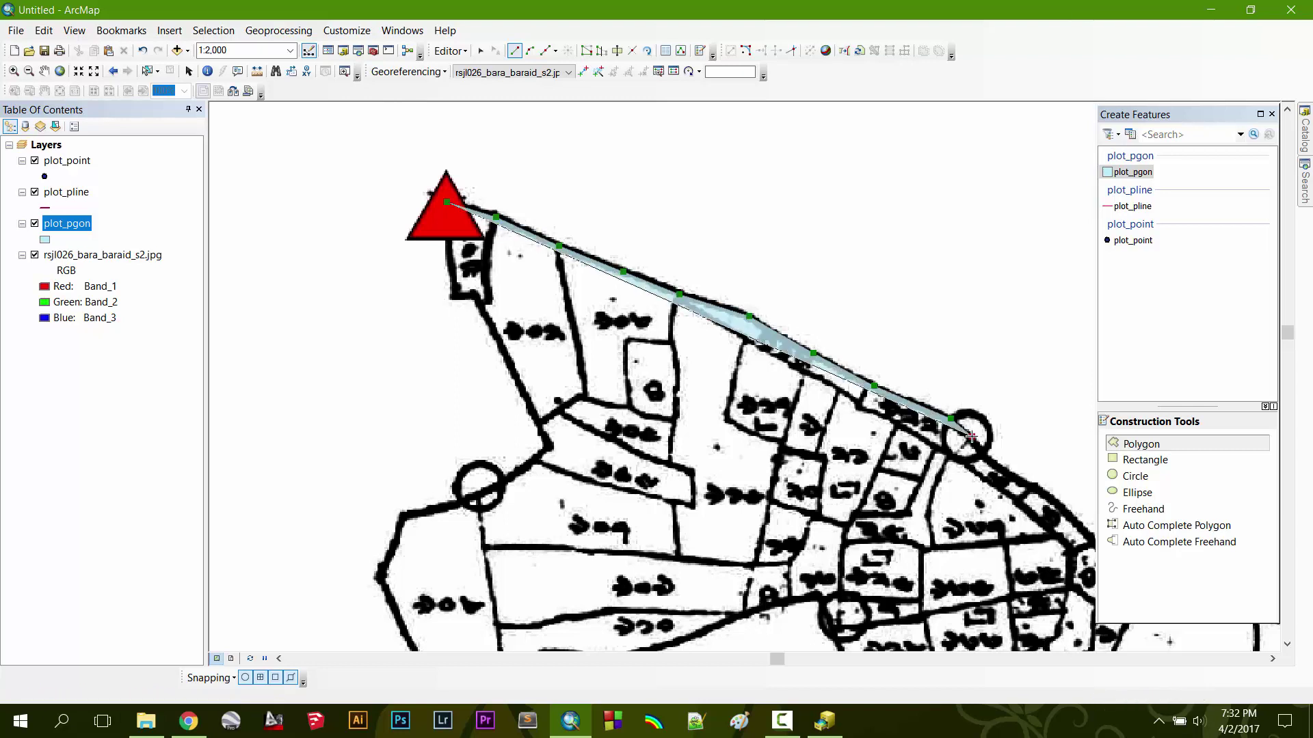
- Continue the polygon sketch from the circle mark southward along the curved plot line to the next plot corner
{"action": "left_click", "coordinate": [952, 459]}
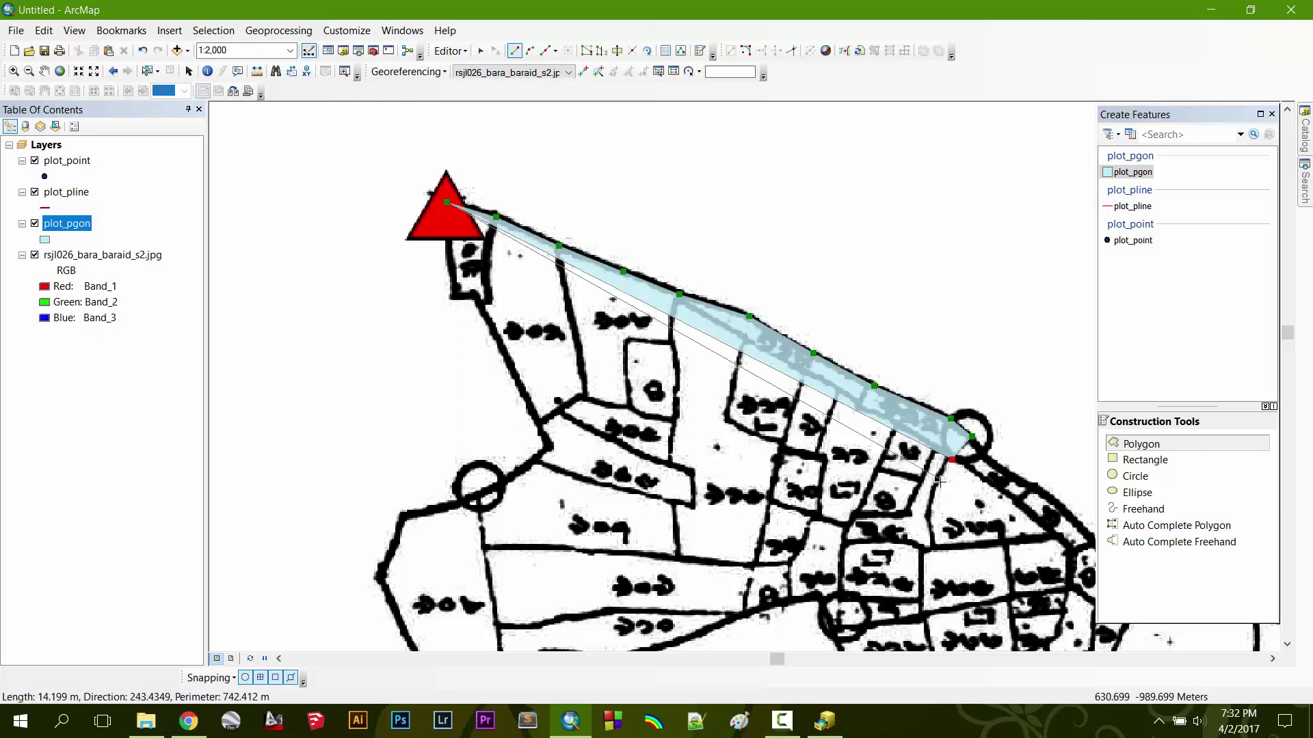
{"action": "left_click", "coordinate": [939, 479]}
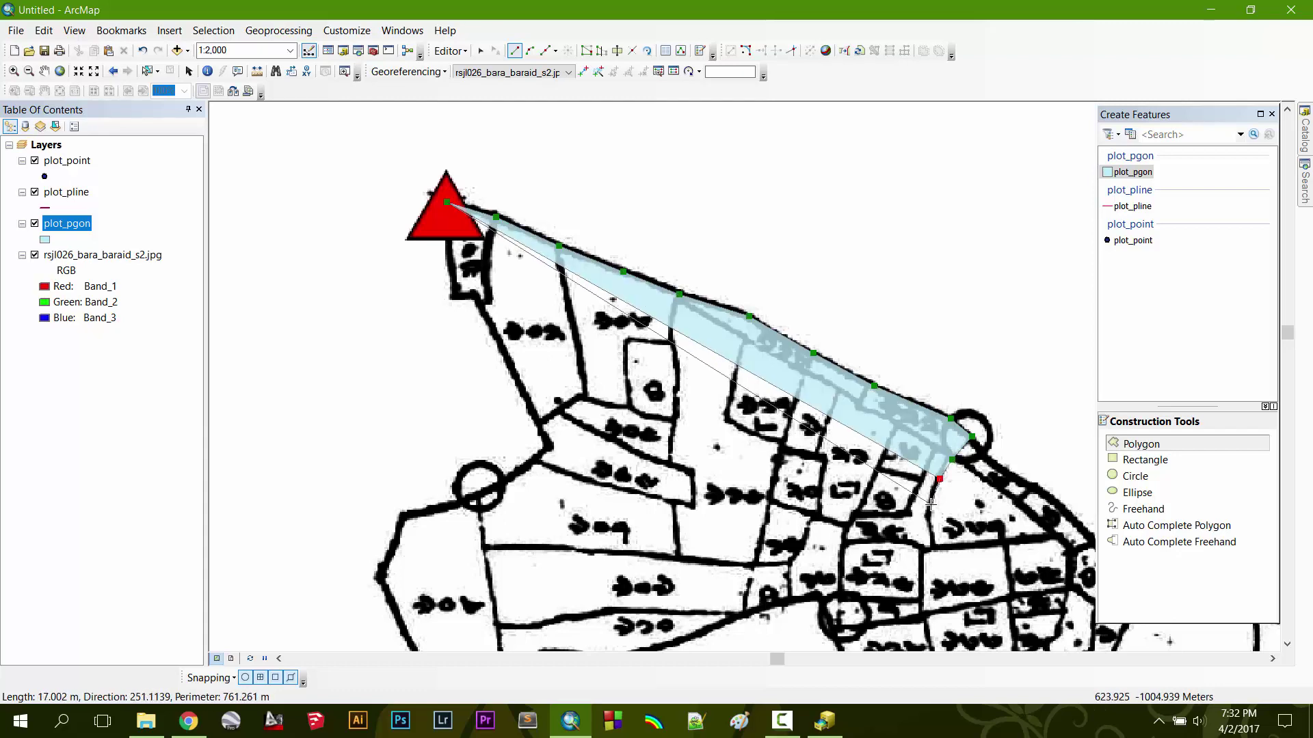
{"action": "left_click", "coordinate": [930, 504]}
{"action": "left_click", "coordinate": [933, 533]}
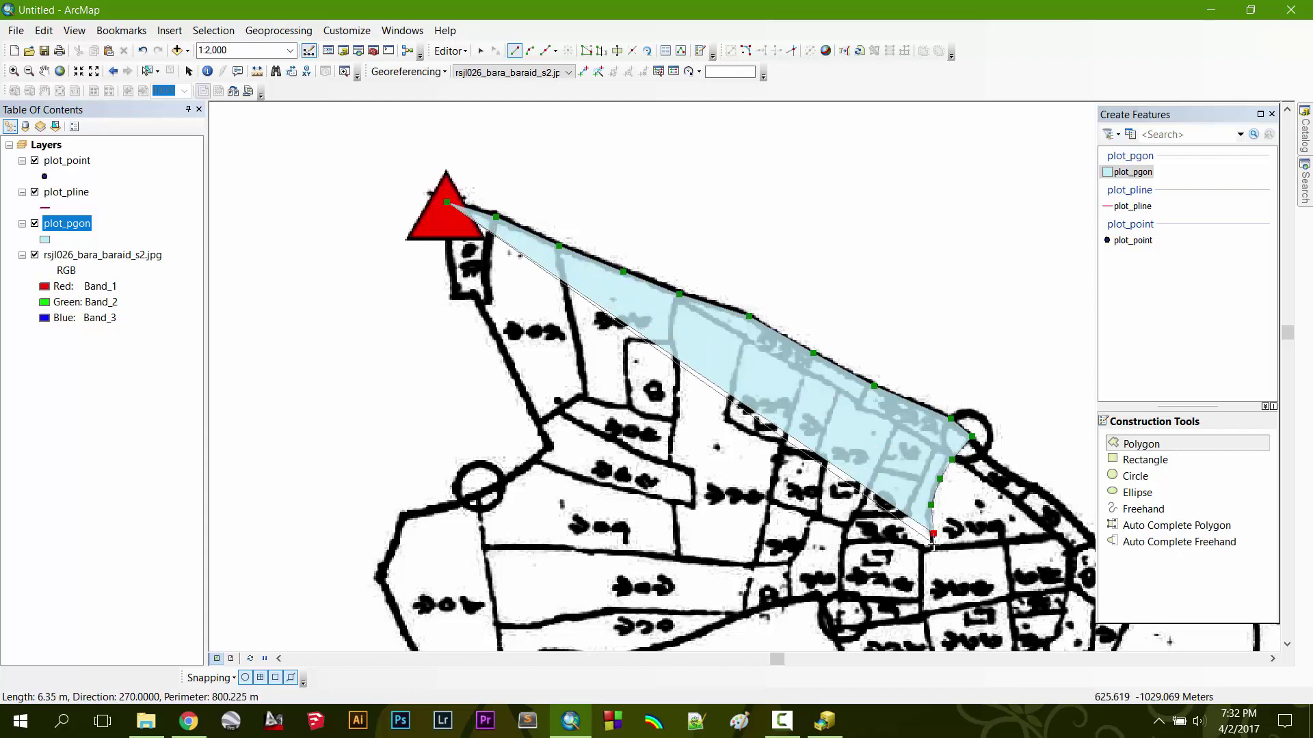
{"action": "left_click", "coordinate": [934, 544]}
{"action": "left_click", "coordinate": [930, 552]}
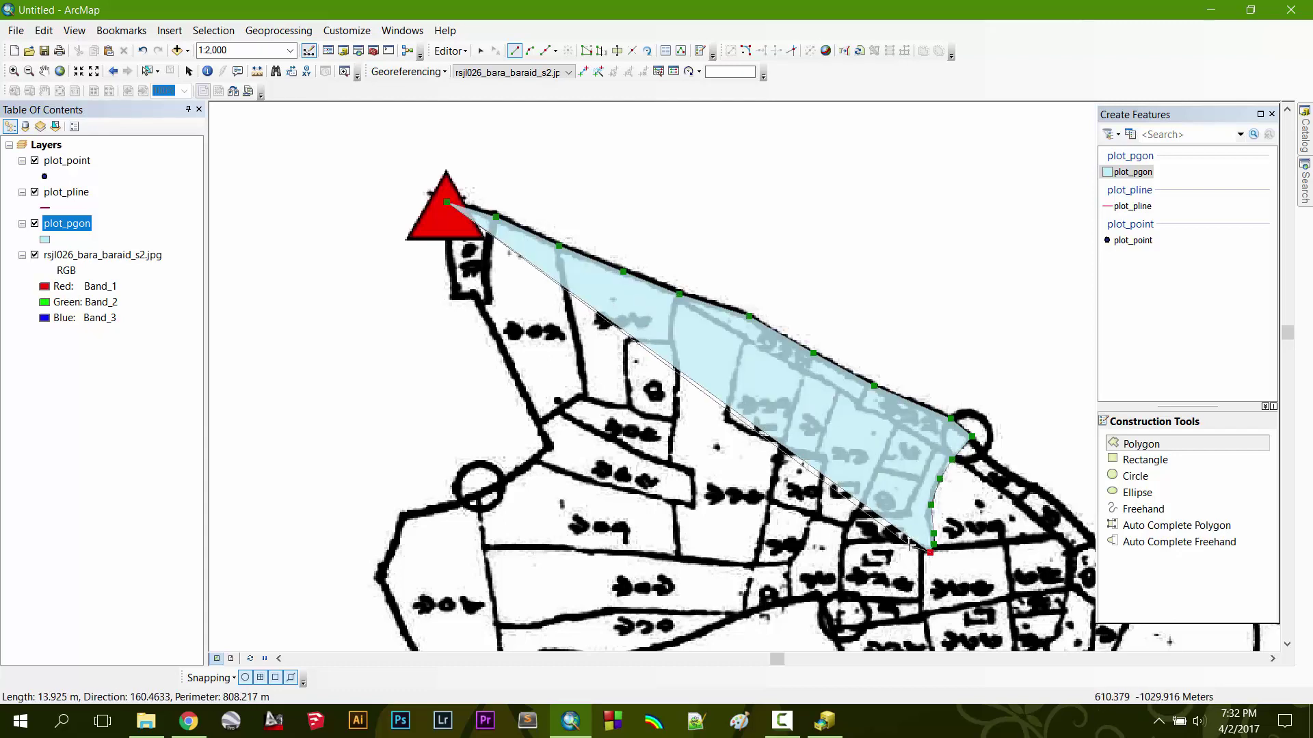
- Extend the polygon sketch westward along the stepped southern edges of the small plots to the large plot's eastern boundary
{"action": "left_click", "coordinate": [909, 544]}
{"action": "left_click", "coordinate": [875, 543]}
{"action": "left_click", "coordinate": [843, 543]}
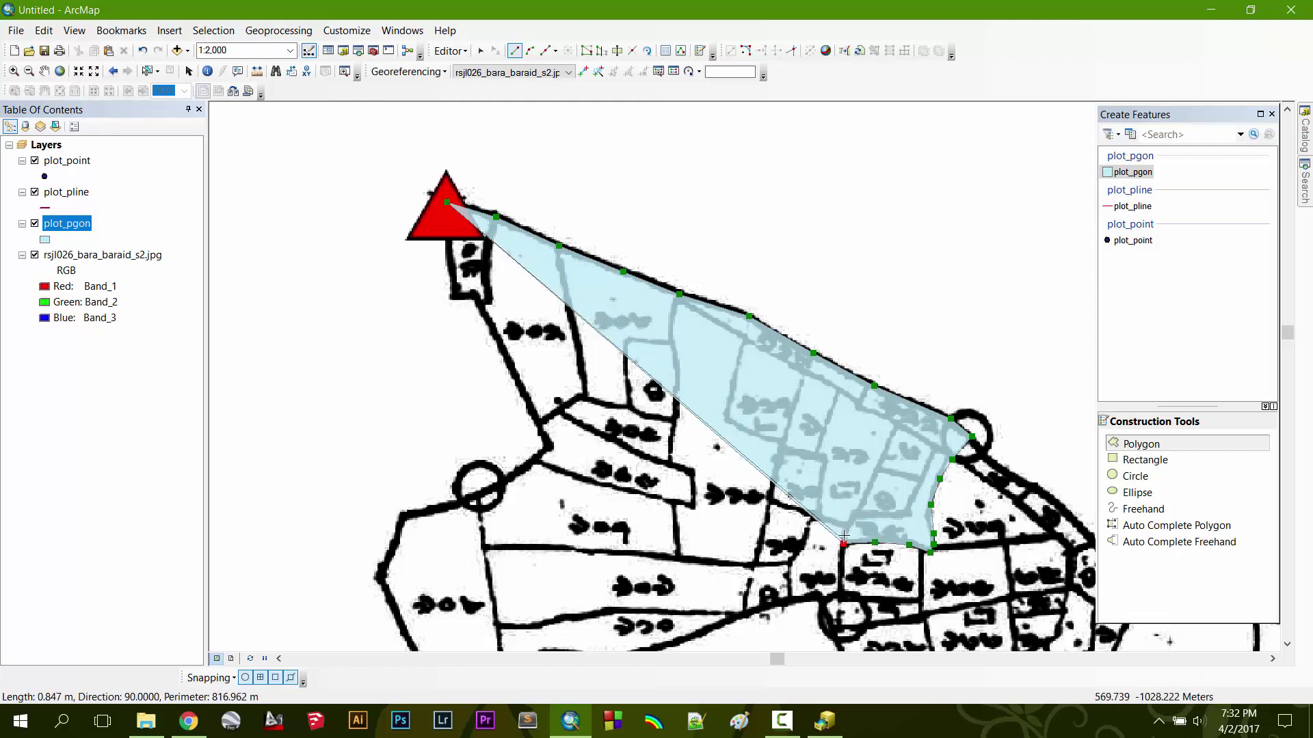
{"action": "left_click", "coordinate": [846, 525]}
{"action": "left_click", "coordinate": [818, 517]}
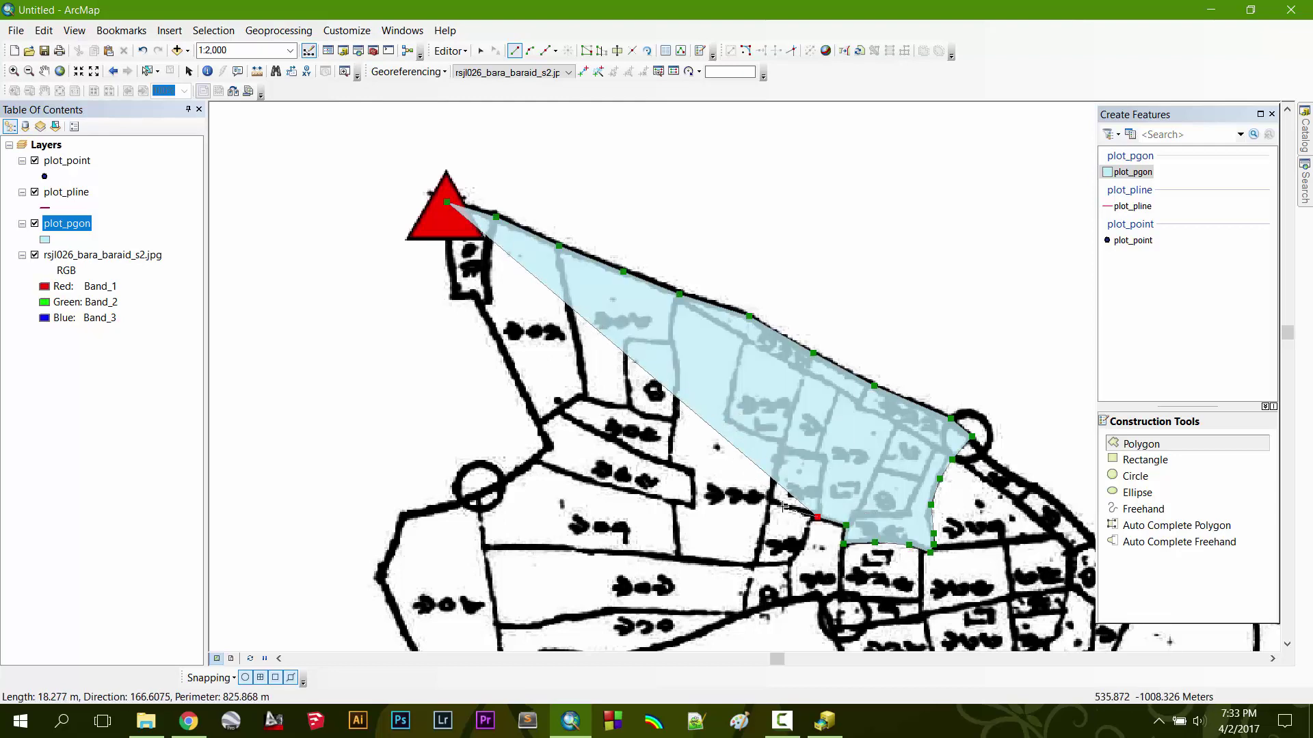
{"action": "left_click", "coordinate": [767, 505]}
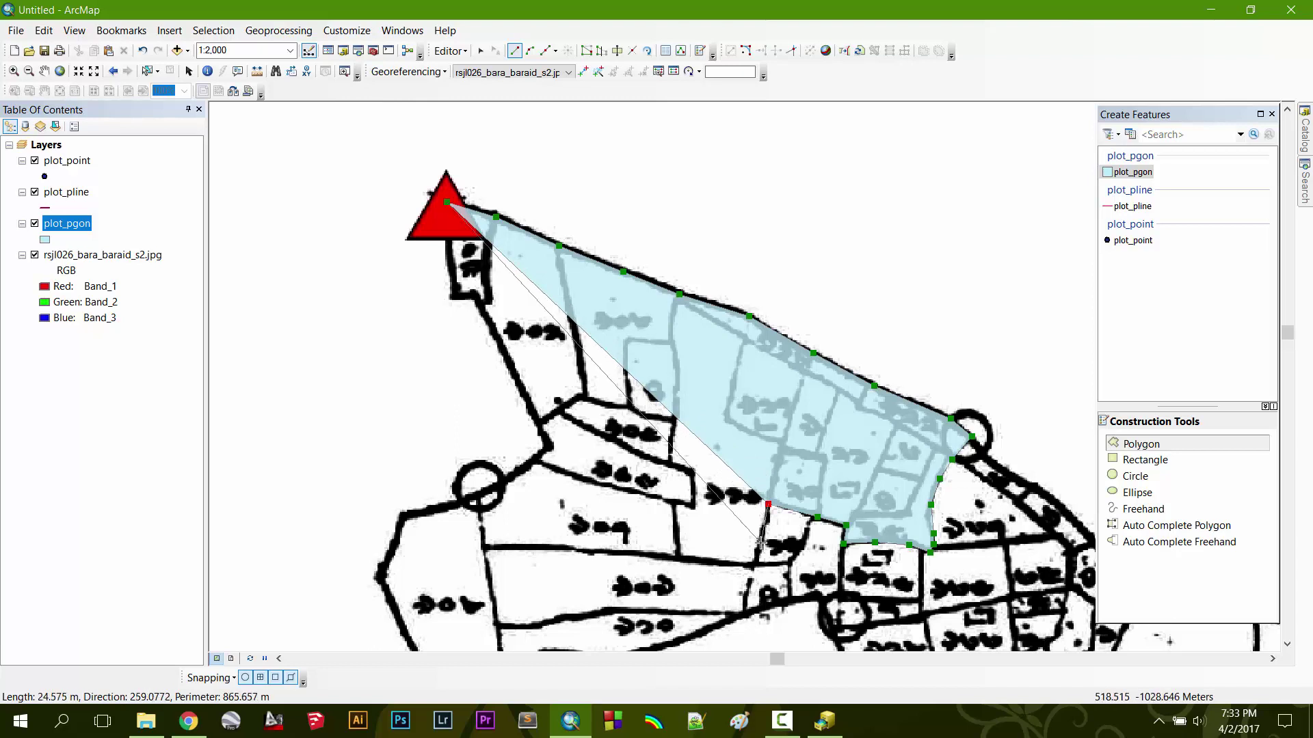
- Continue the polygon sketch westward around the large plot's southern edges and along the lower plot line to the western boundary corner
{"action": "left_click", "coordinate": [754, 563]}
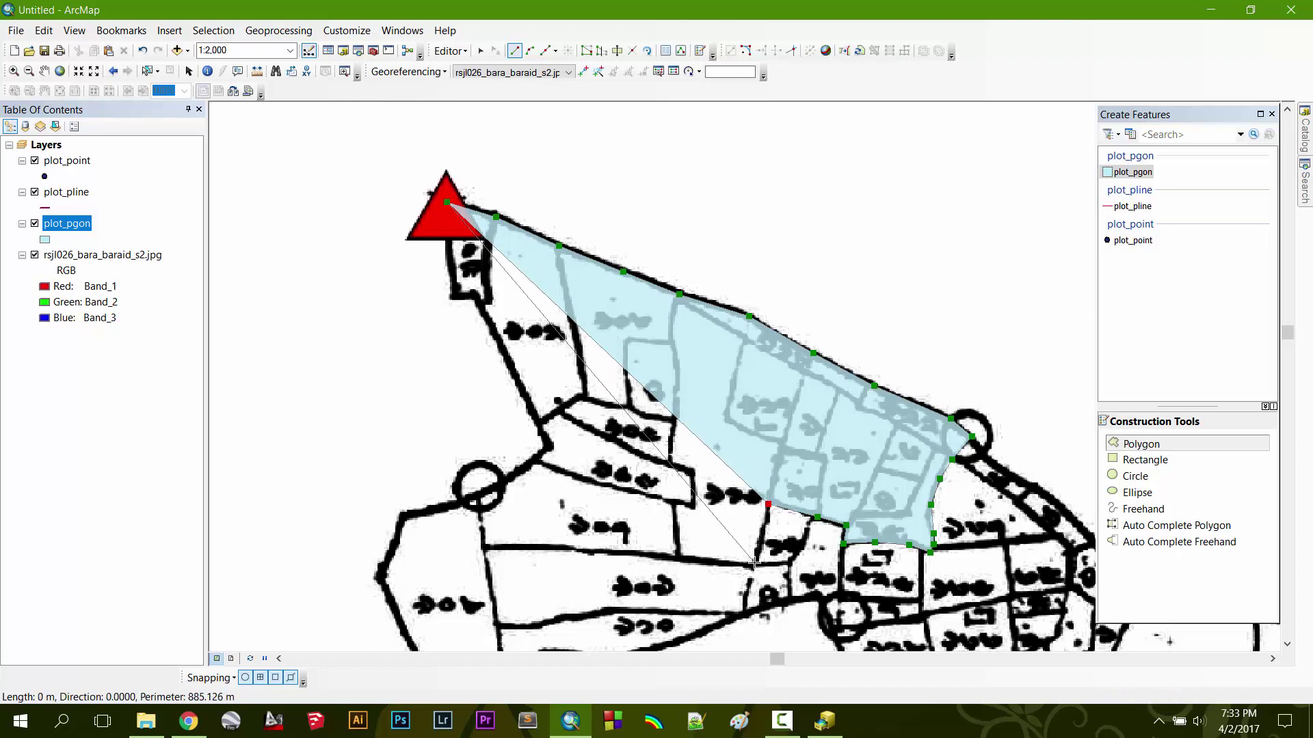
{"action": "left_click", "coordinate": [677, 558]}
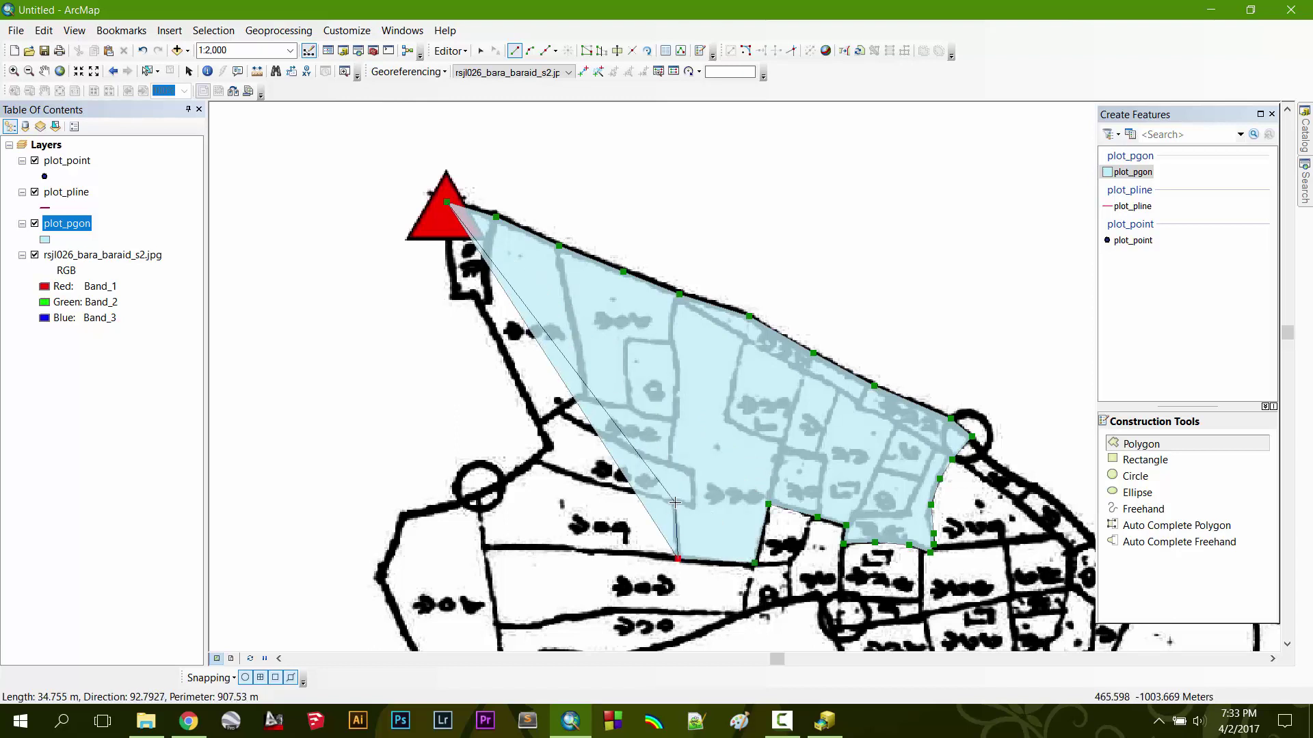
{"action": "left_click", "coordinate": [675, 504]}
{"action": "left_click", "coordinate": [590, 482]}
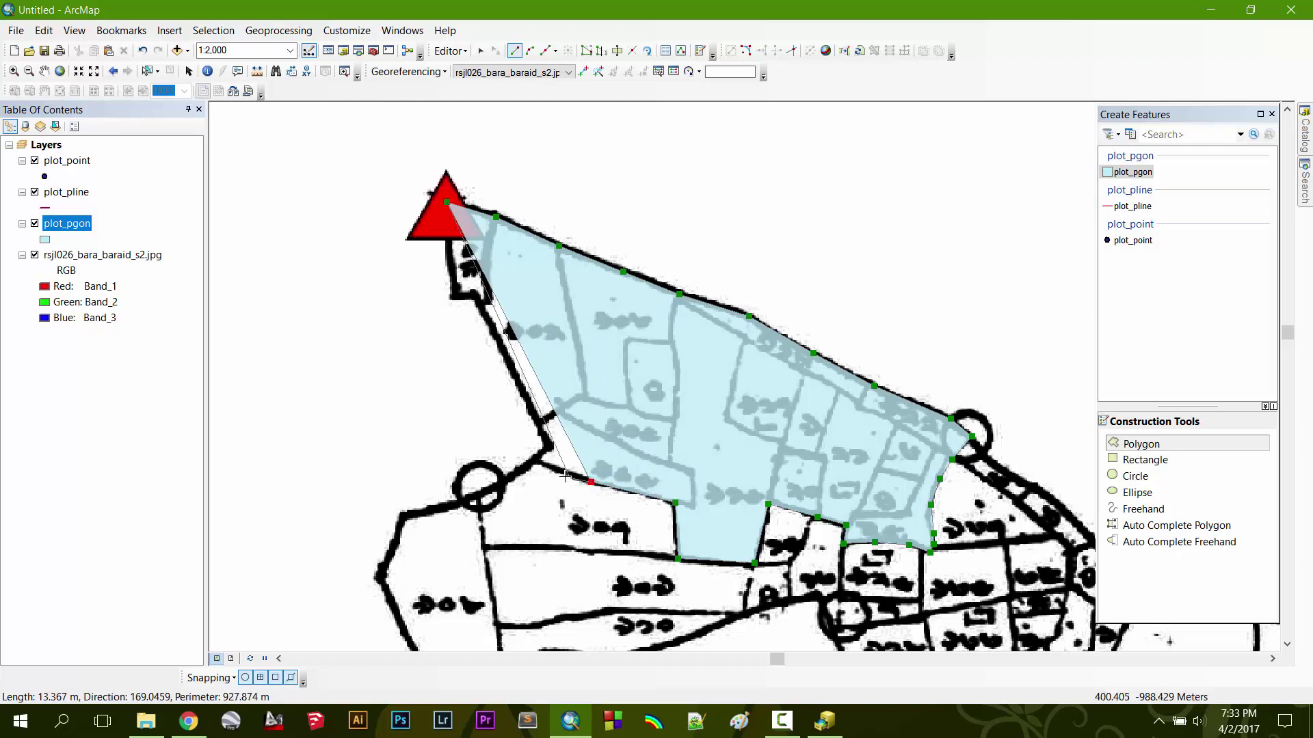
{"action": "left_click", "coordinate": [537, 462]}
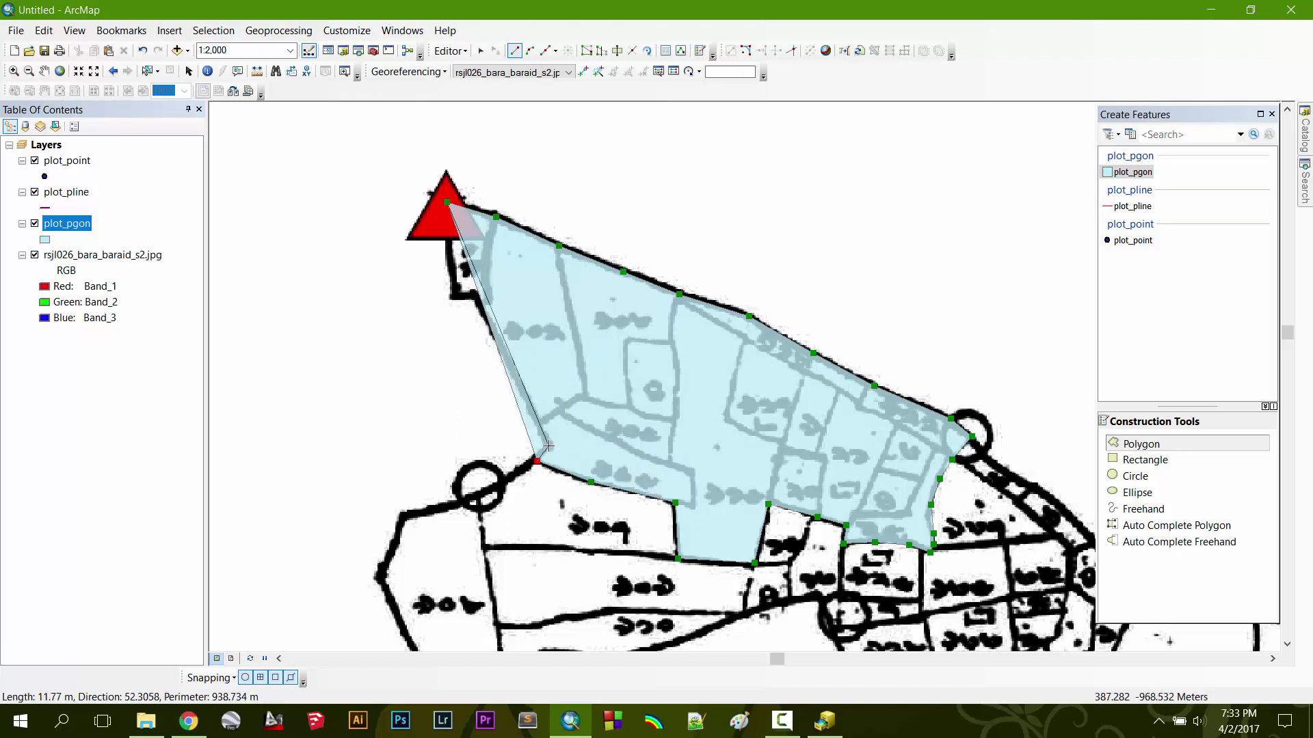
{"action": "left_click", "coordinate": [548, 445]}
- Trace the northwestern boundary around the small notched plot up to the red triangle and finish the plot_pgon polygon
{"action": "left_click", "coordinate": [512, 370]}
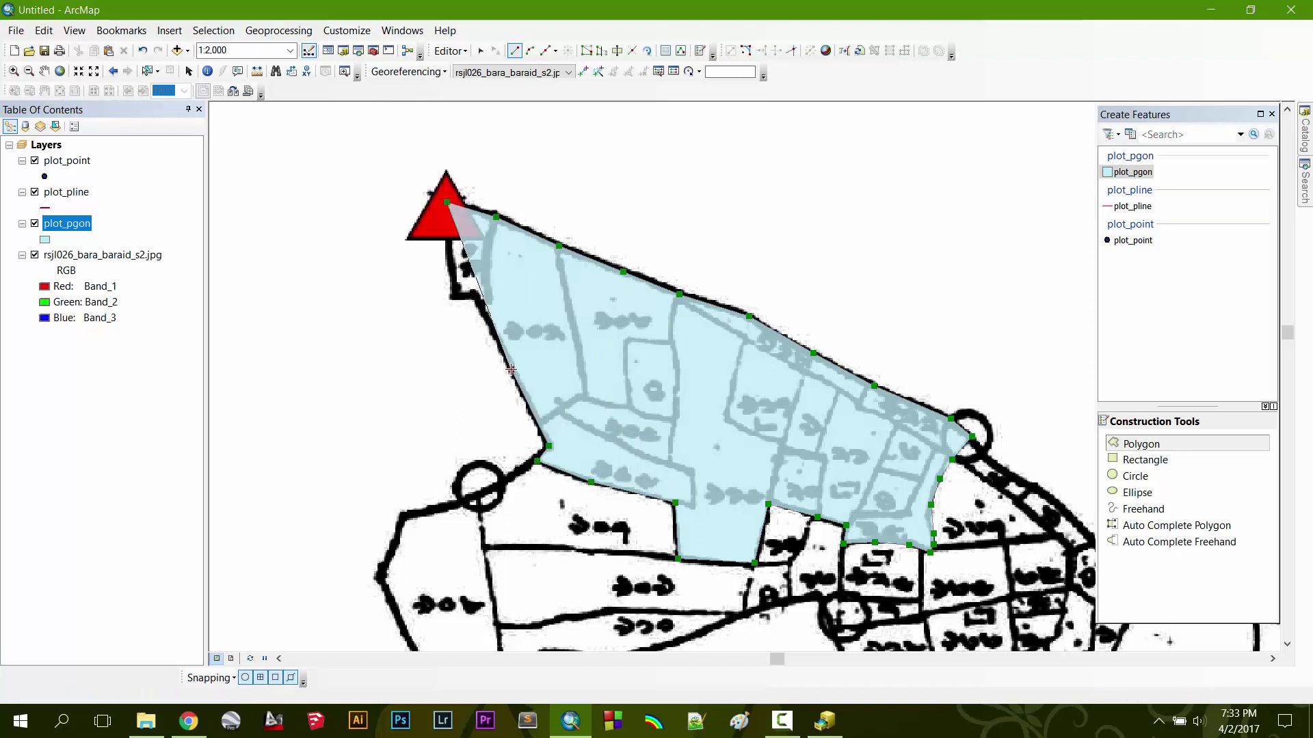
{"action": "left_click", "coordinate": [476, 294]}
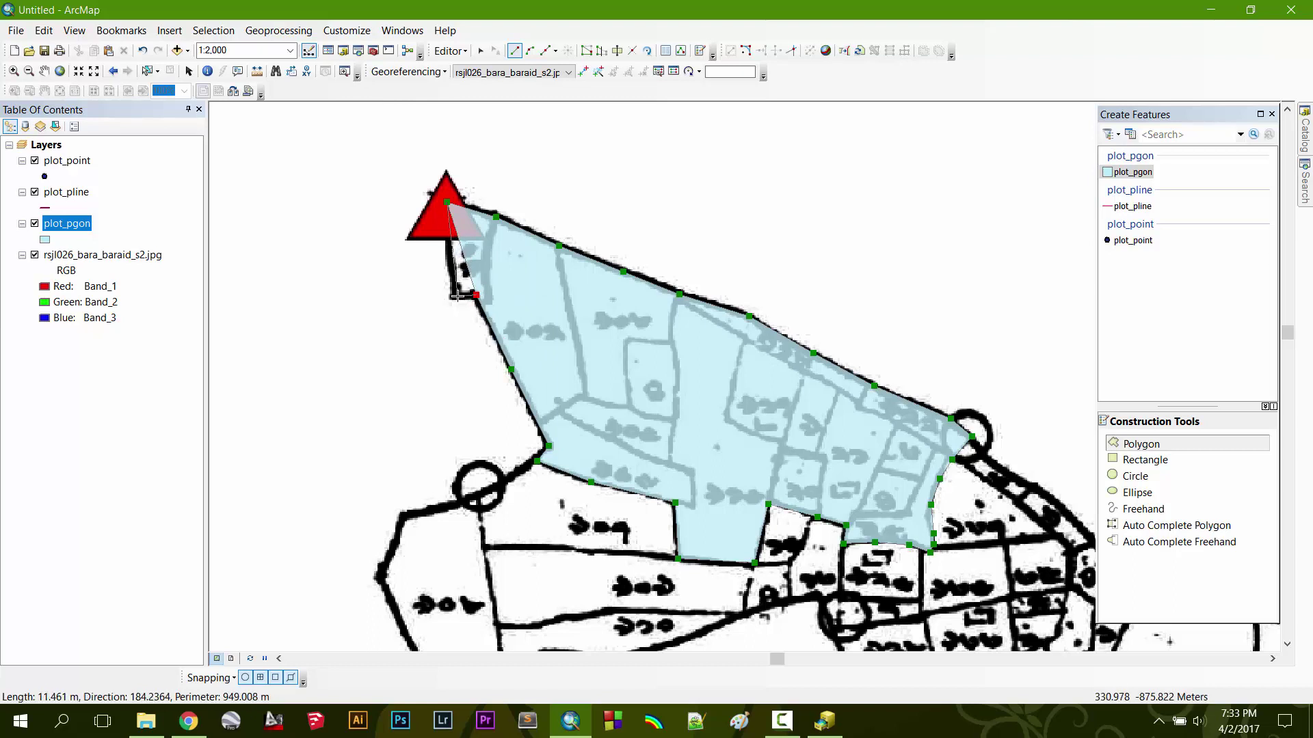
{"action": "left_click", "coordinate": [453, 296]}
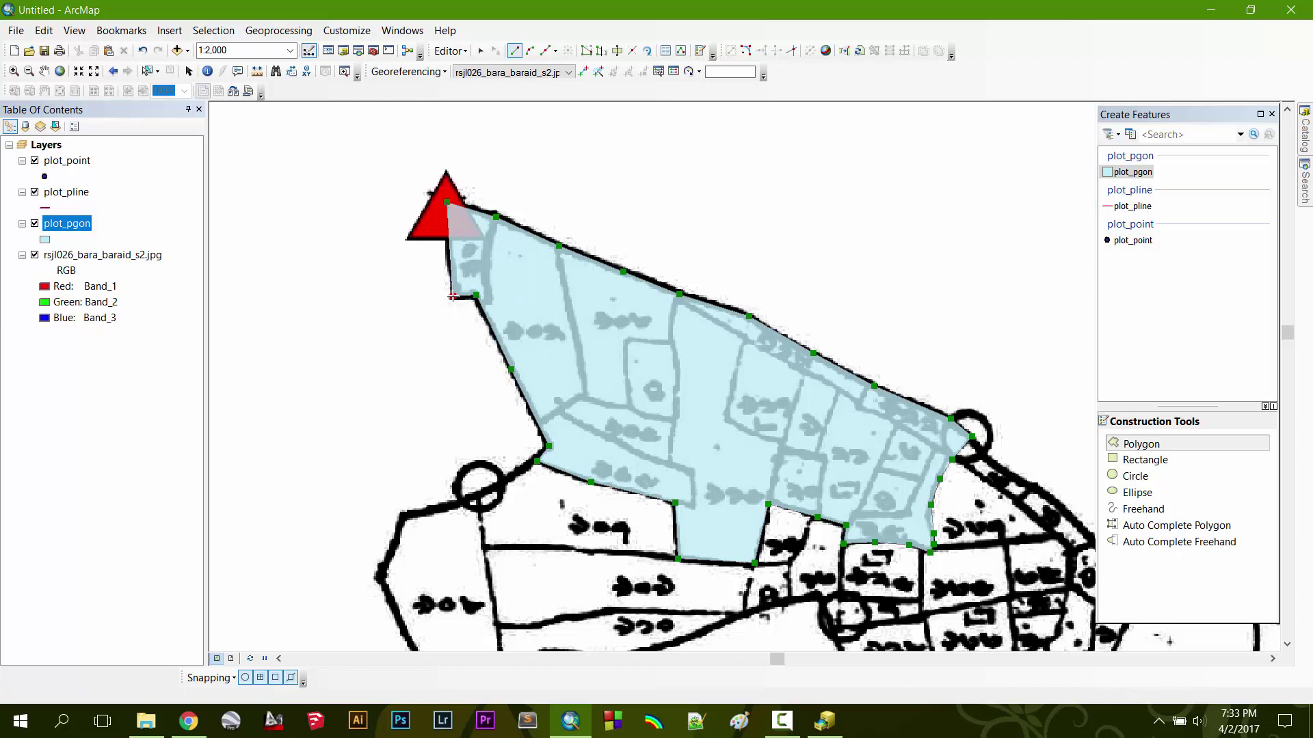
{"action": "left_click", "coordinate": [446, 236]}
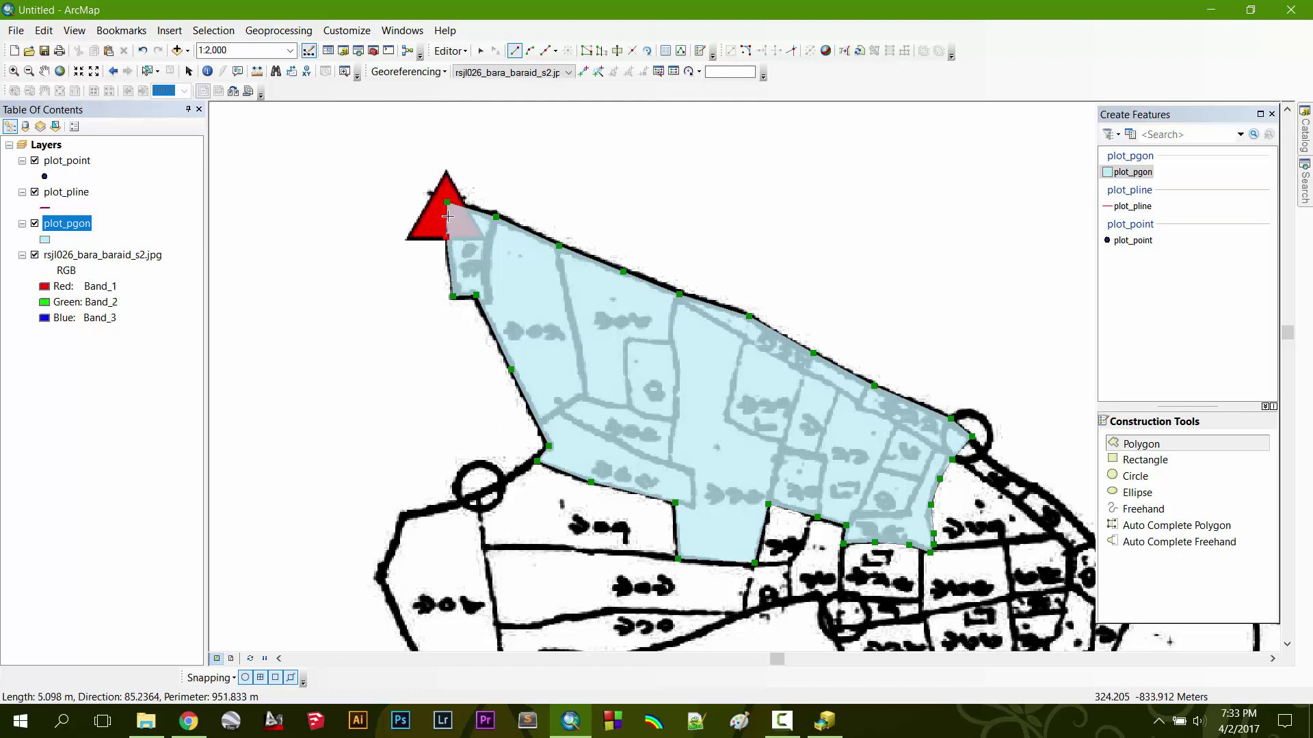
{"action": "double_click", "coordinate": [450, 235]}
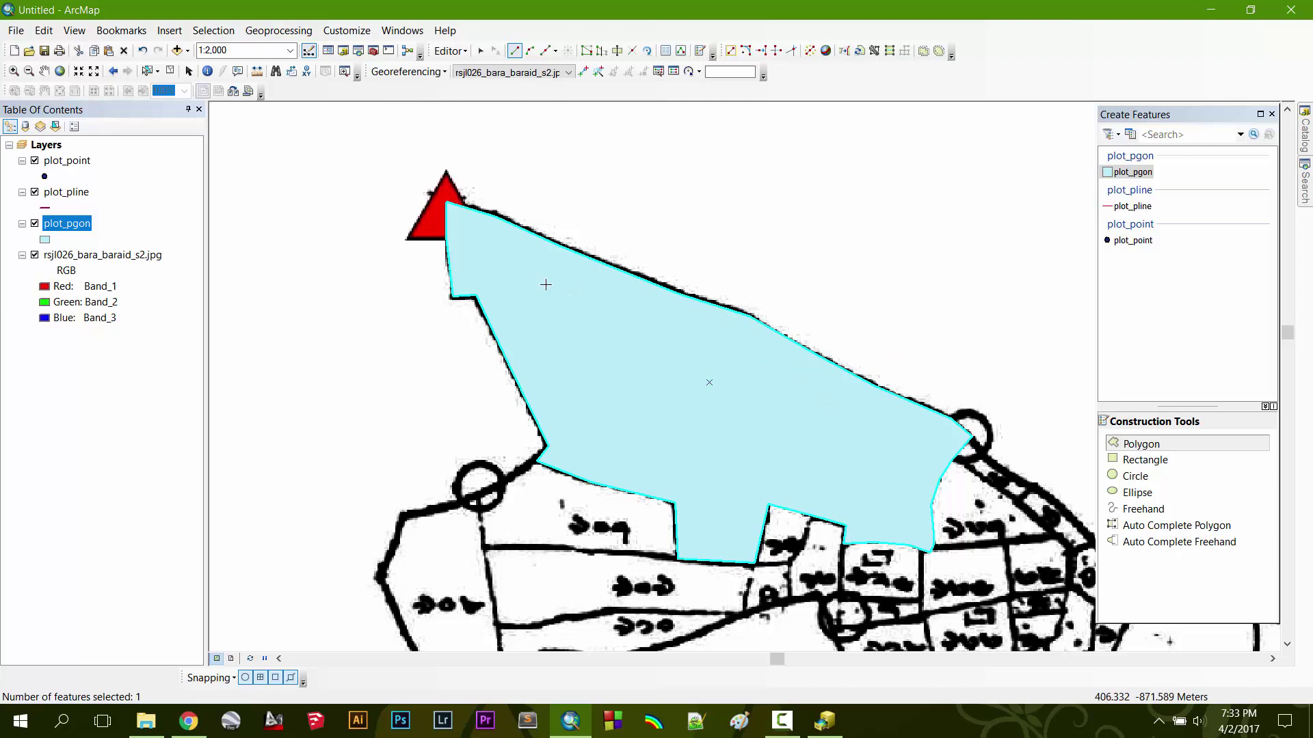
- Examine how closely the finished polygon follows the scanned boundary around the red triangle
{"action": "scroll", "coordinate": [436, 209], "scroll_direction": "up", "scroll_amount": 5}
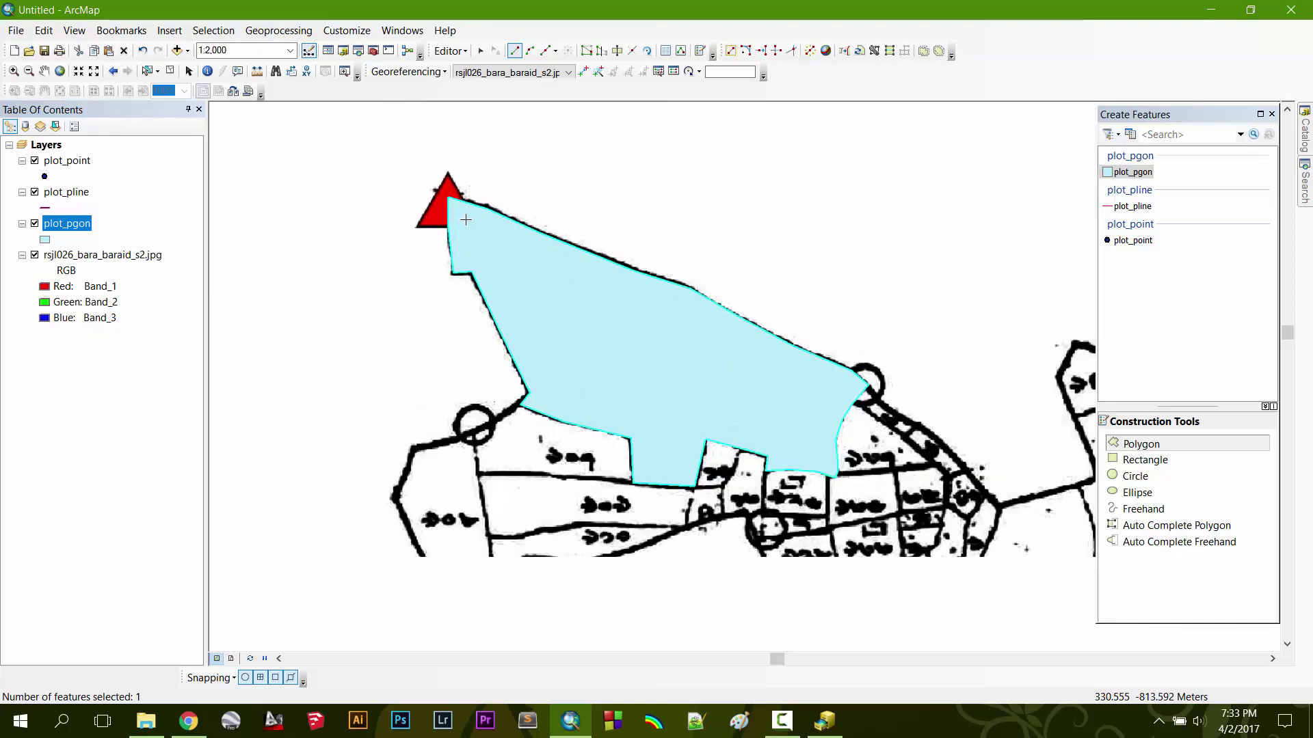
{"action": "scroll", "coordinate": [436, 208], "scroll_direction": "up", "scroll_amount": 2}
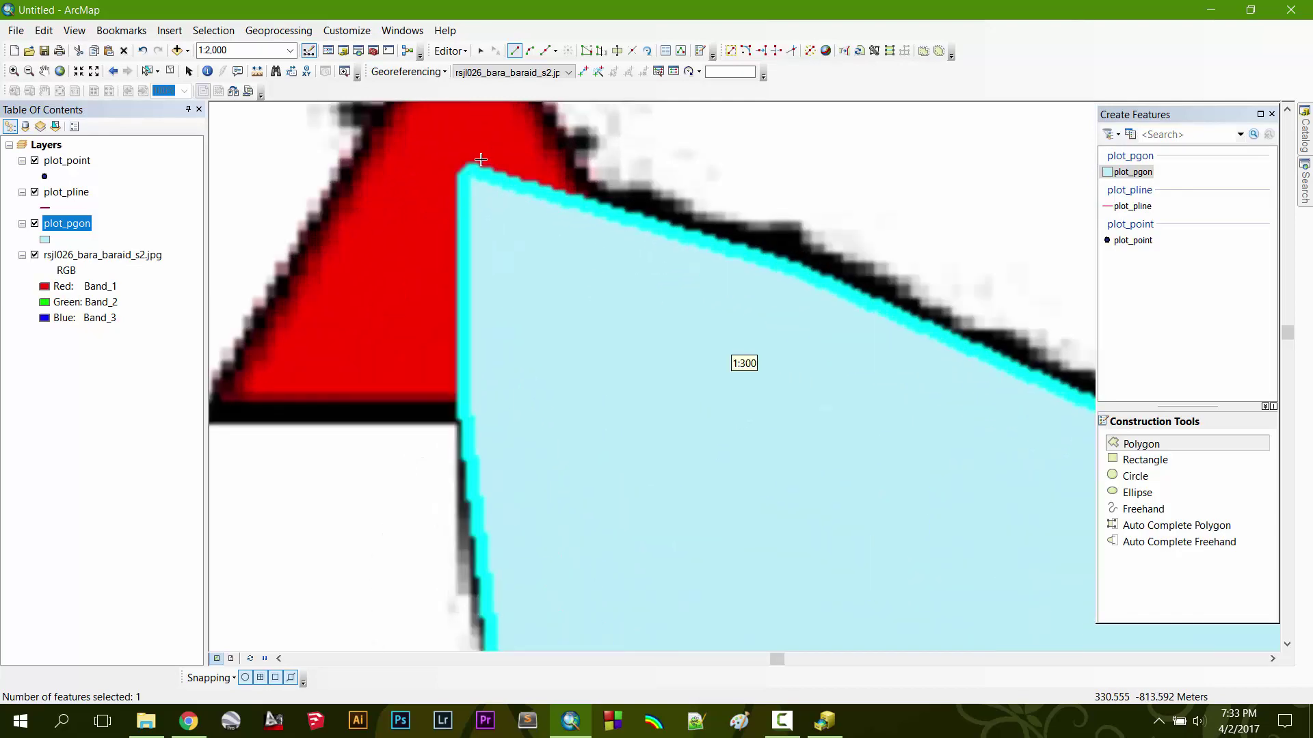
{"action": "scroll", "coordinate": [481, 160], "scroll_direction": "up", "scroll_amount": 3}
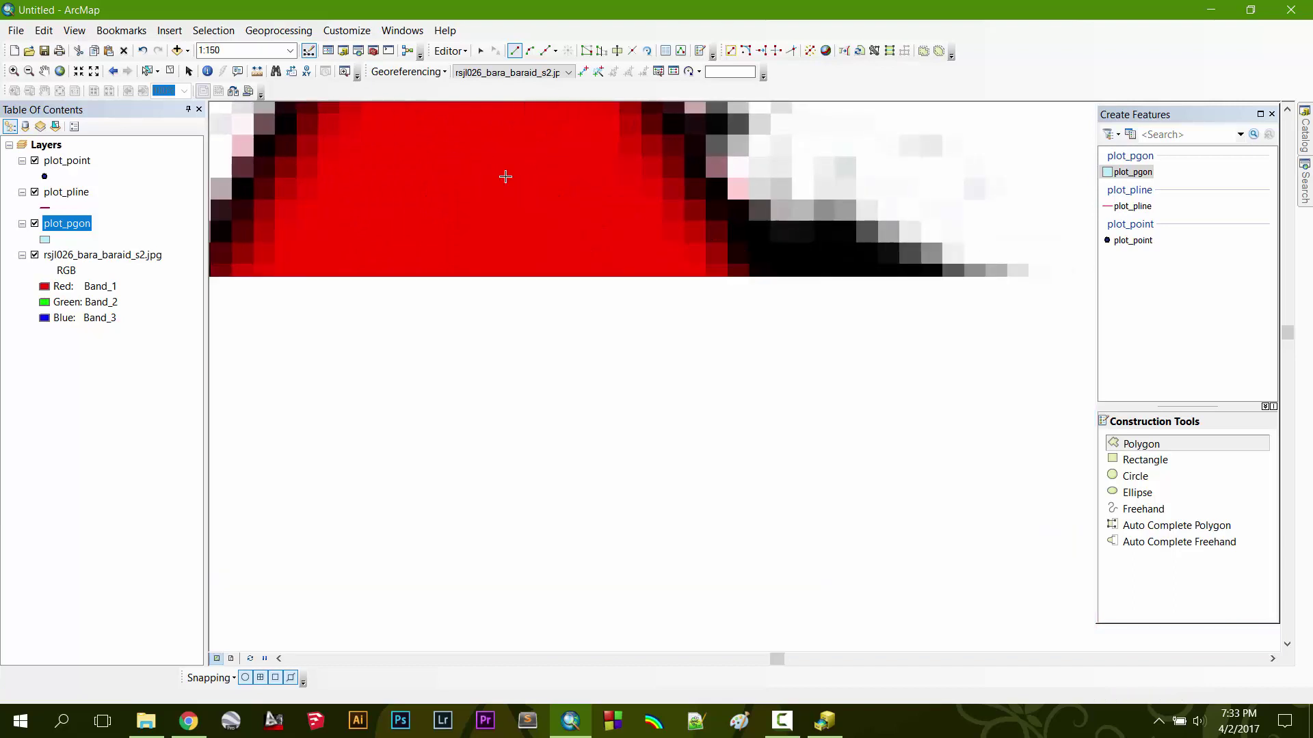
{"action": "scroll", "coordinate": [526, 188], "scroll_direction": "down", "scroll_amount": 3}
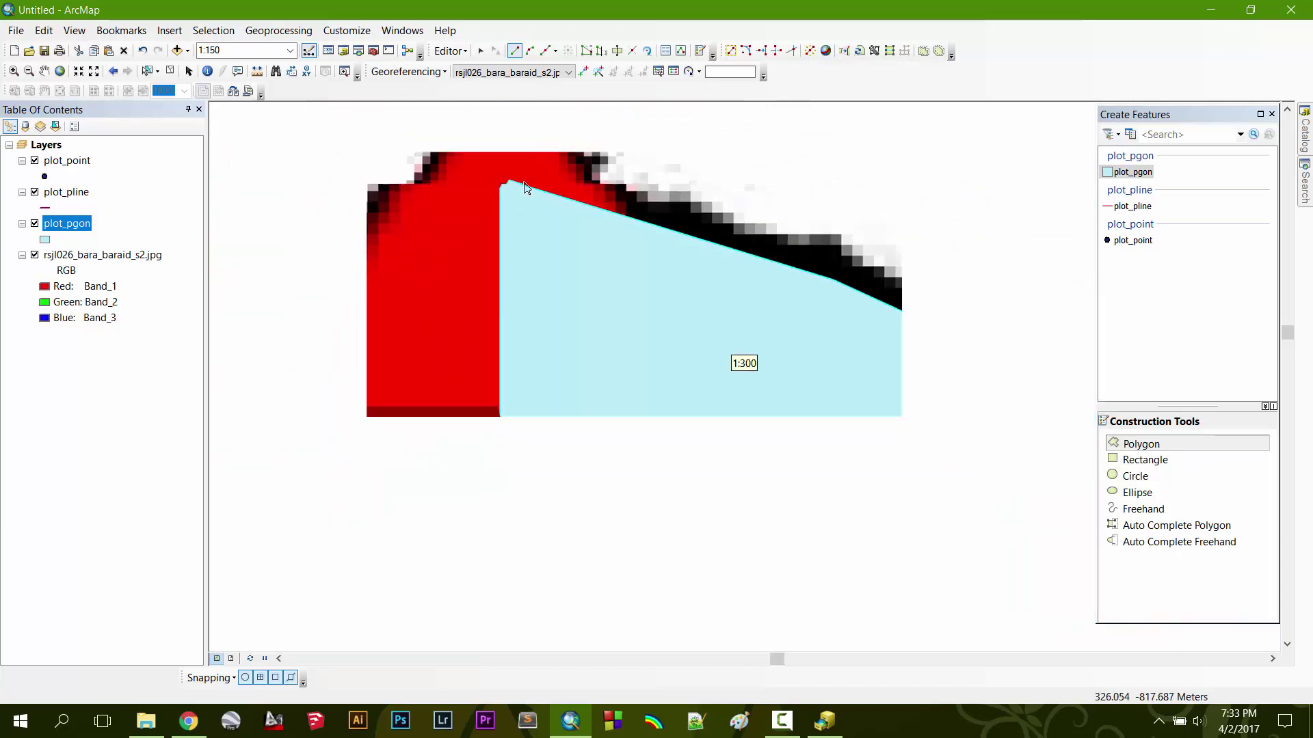
{"action": "scroll", "coordinate": [527, 186], "scroll_direction": "down", "scroll_amount": 2}
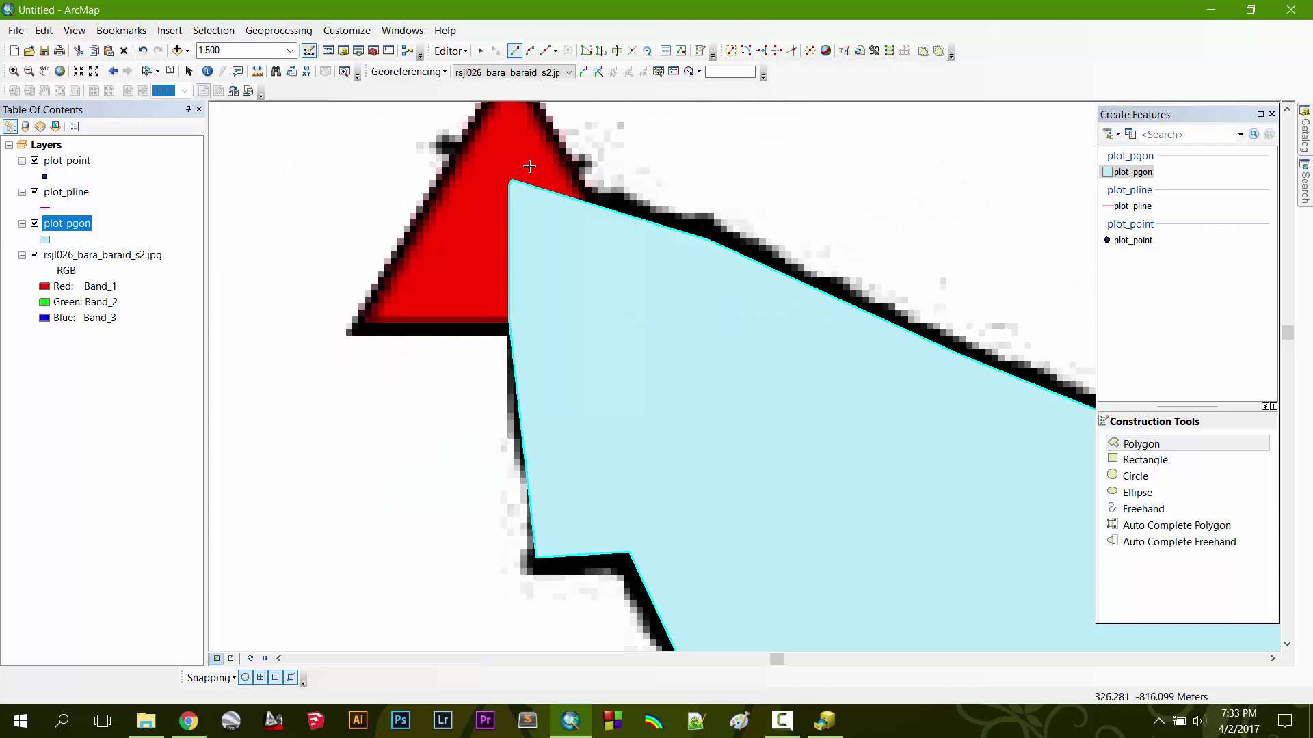
{"action": "scroll", "coordinate": [529, 166], "scroll_direction": "down", "scroll_amount": 2}
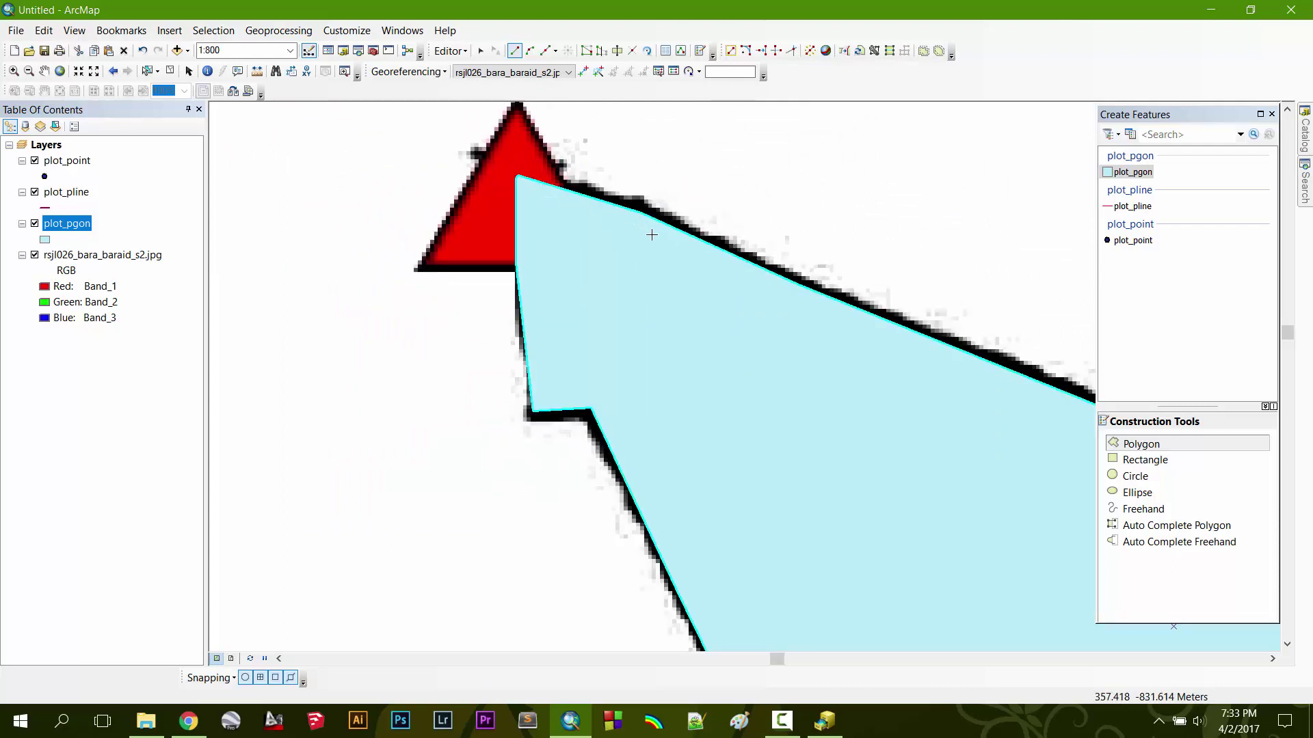
{"action": "scroll", "coordinate": [652, 235], "scroll_direction": "down", "scroll_amount": 3}
{"action": "left_click_drag", "start_coordinate": [859, 346], "coordinate": [693, 279]}
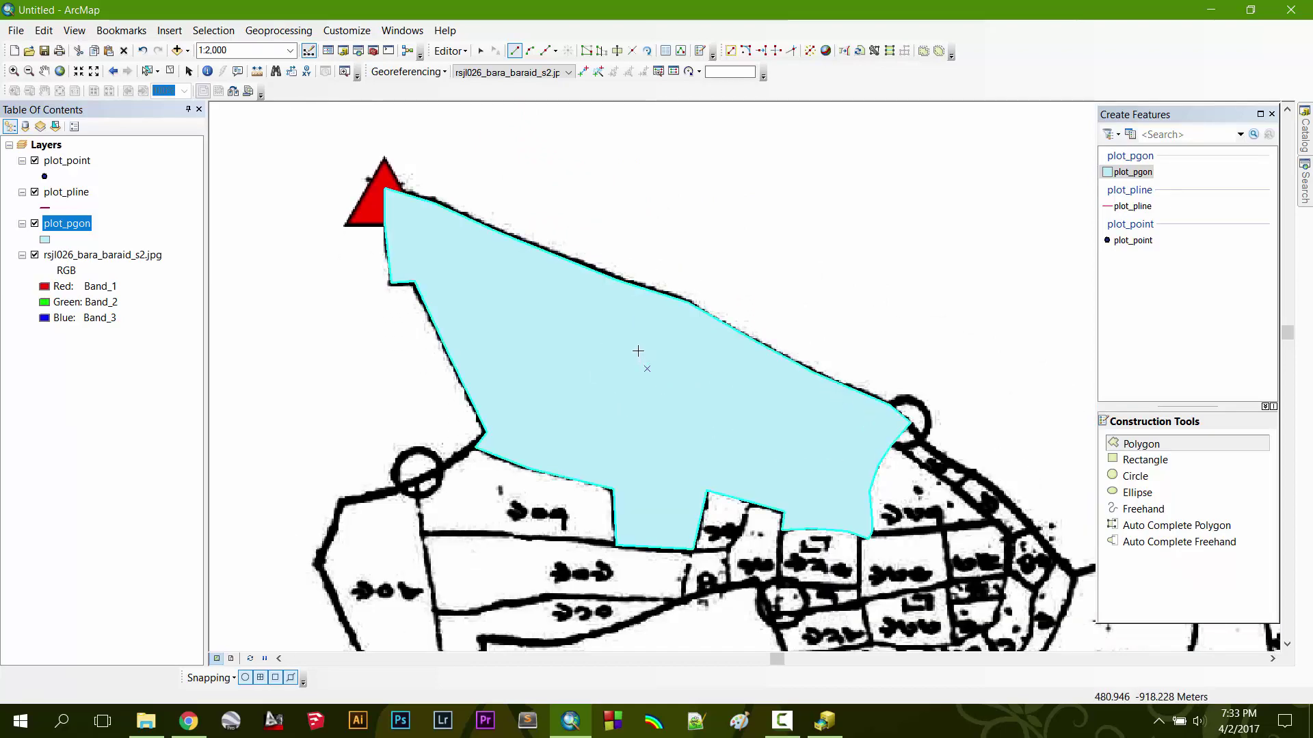
- Set the plot_pgon symbol to no fill colour with a red outline of width 1
{"action": "left_click", "coordinate": [45, 241]}
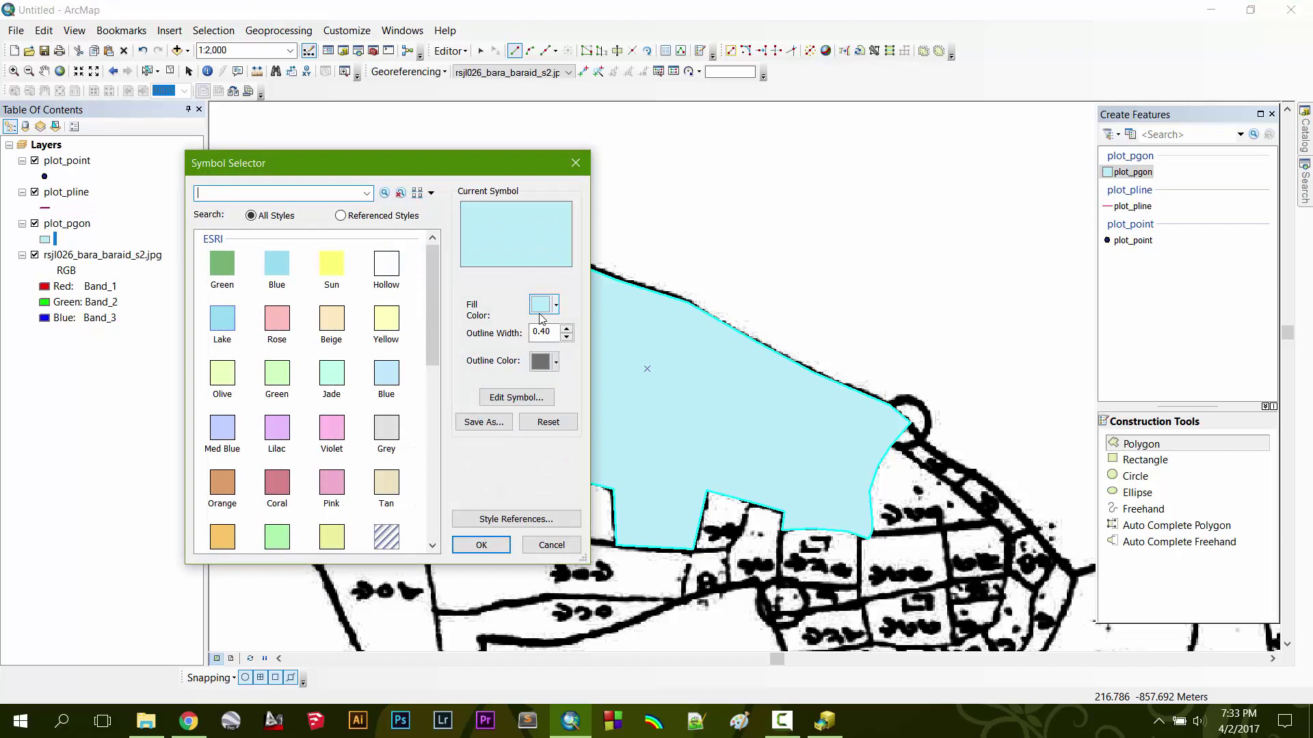
{"action": "left_click", "coordinate": [556, 305]}
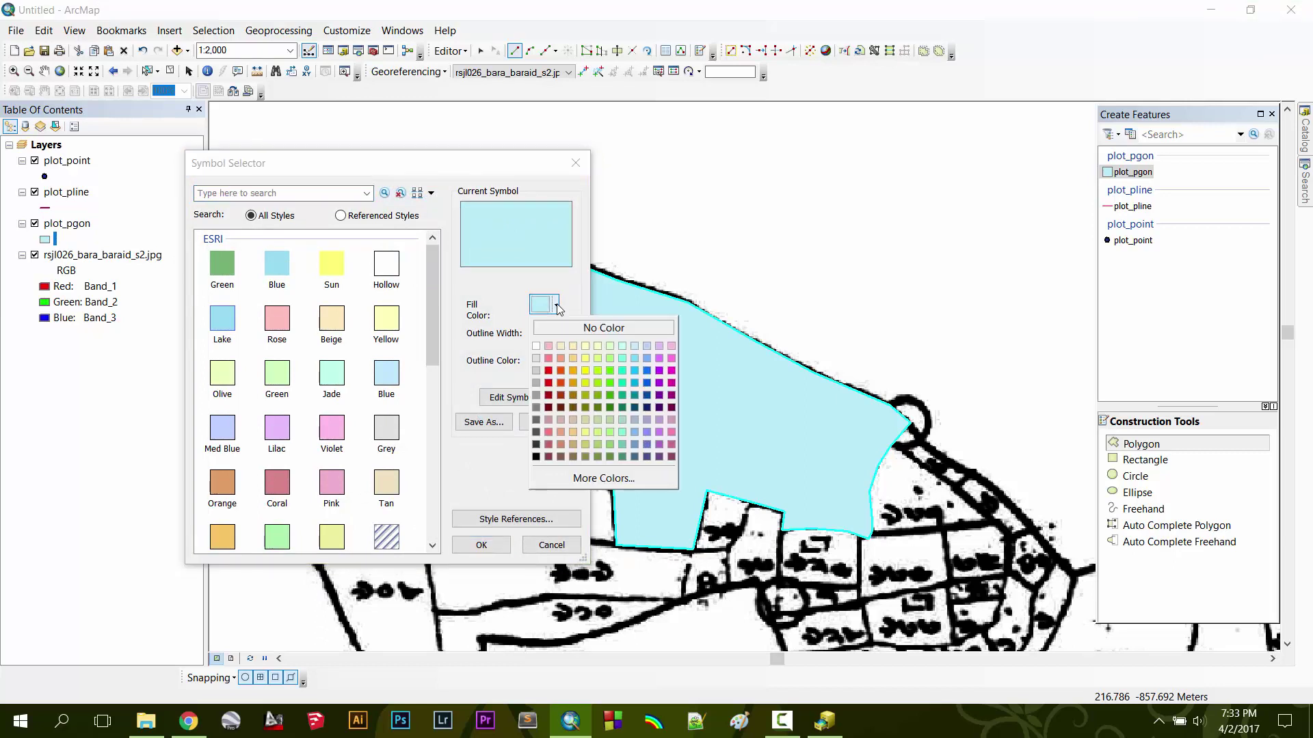
{"action": "left_click", "coordinate": [602, 328]}
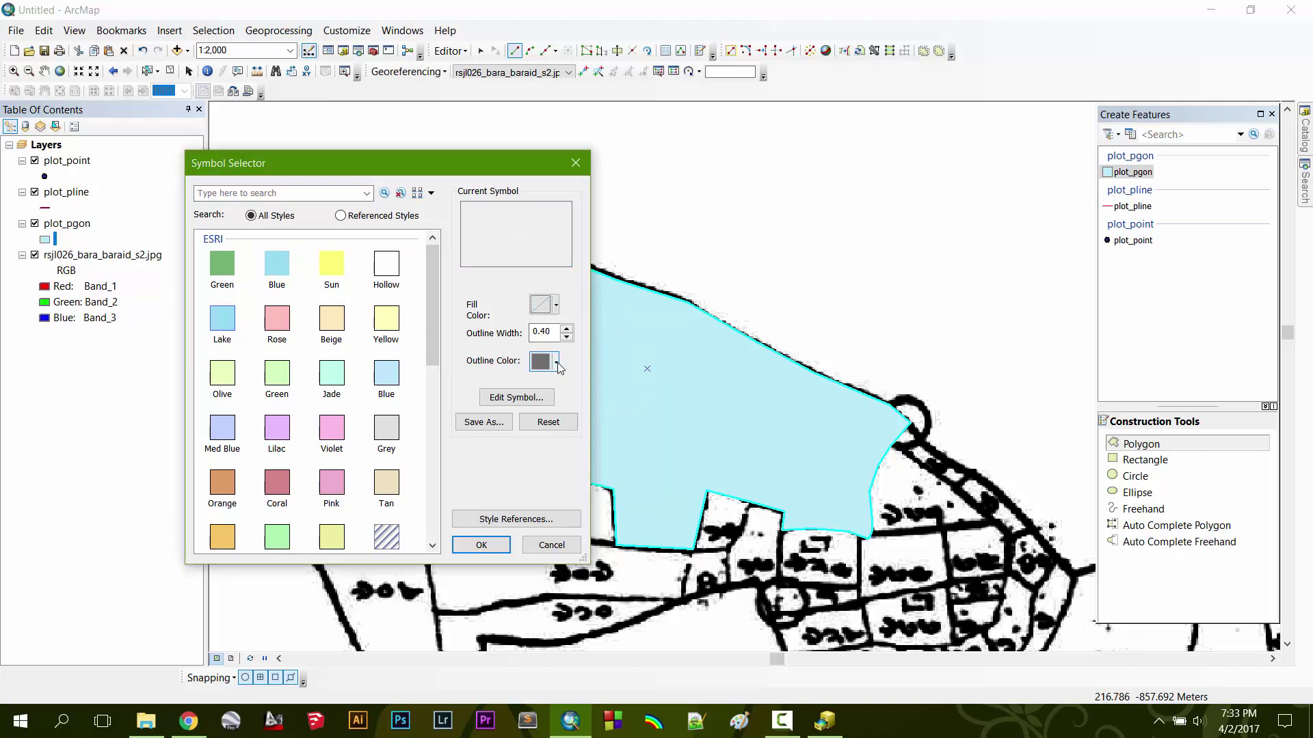
{"action": "left_click", "coordinate": [556, 363]}
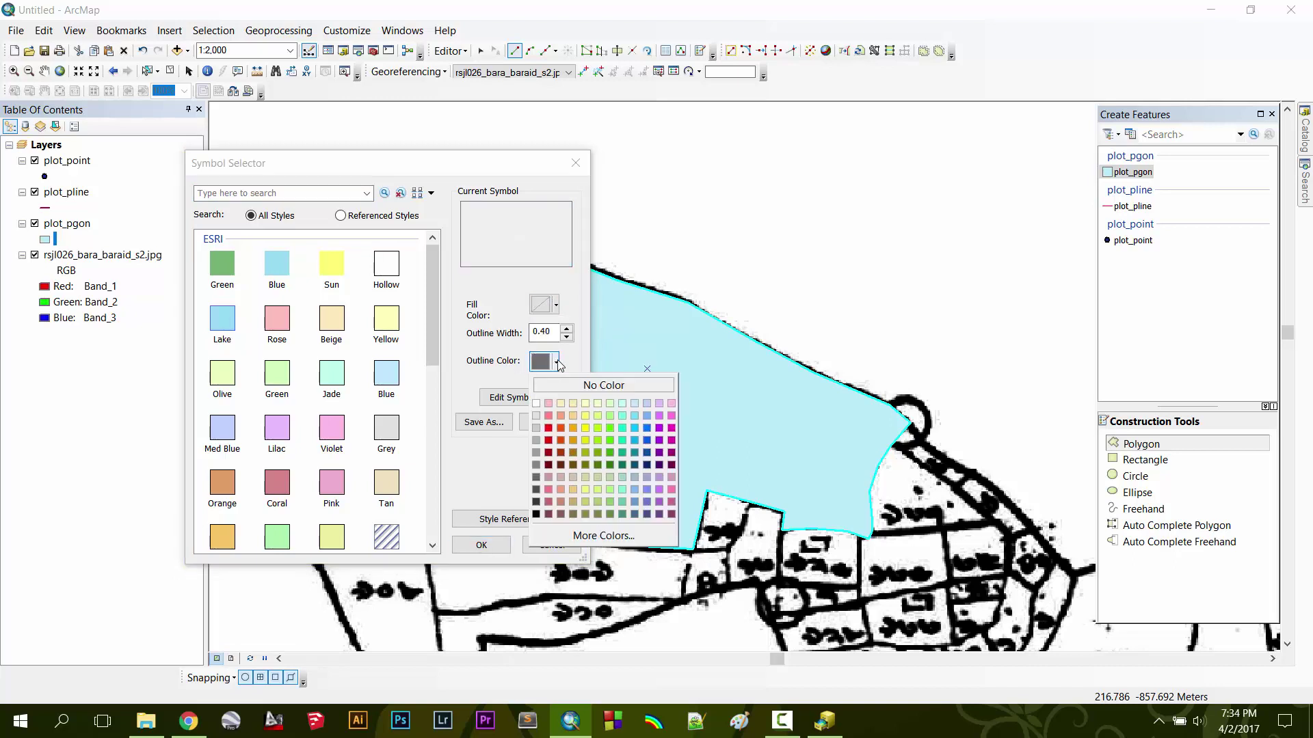
{"action": "left_click", "coordinate": [549, 441]}
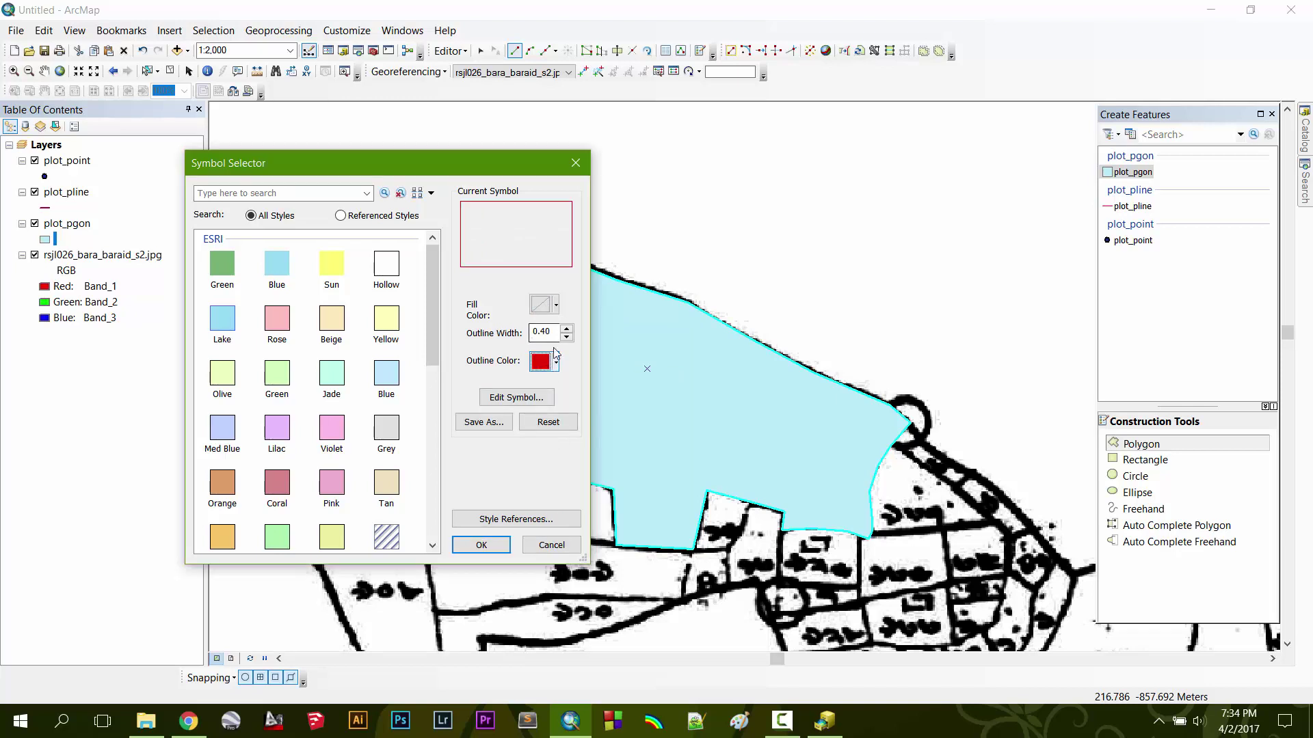
{"action": "left_click", "coordinate": [572, 331]}
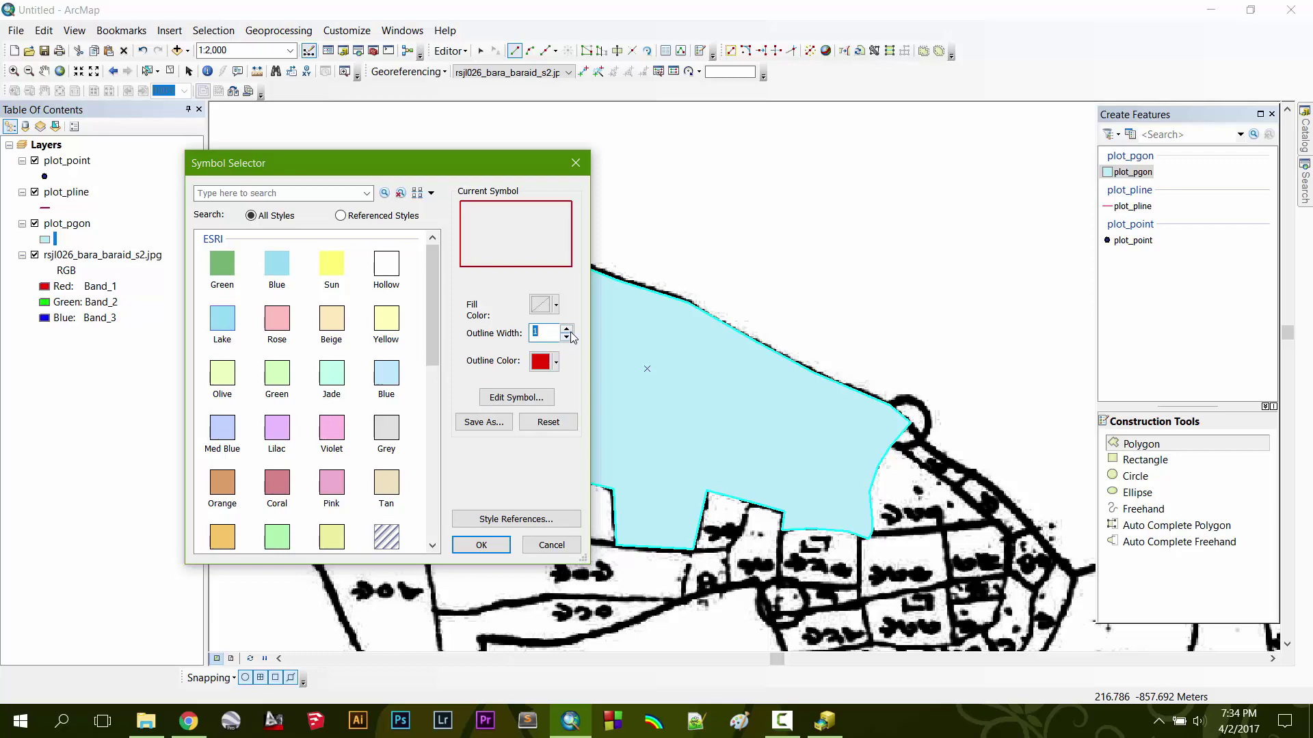
{"action": "left_click", "coordinate": [481, 544]}
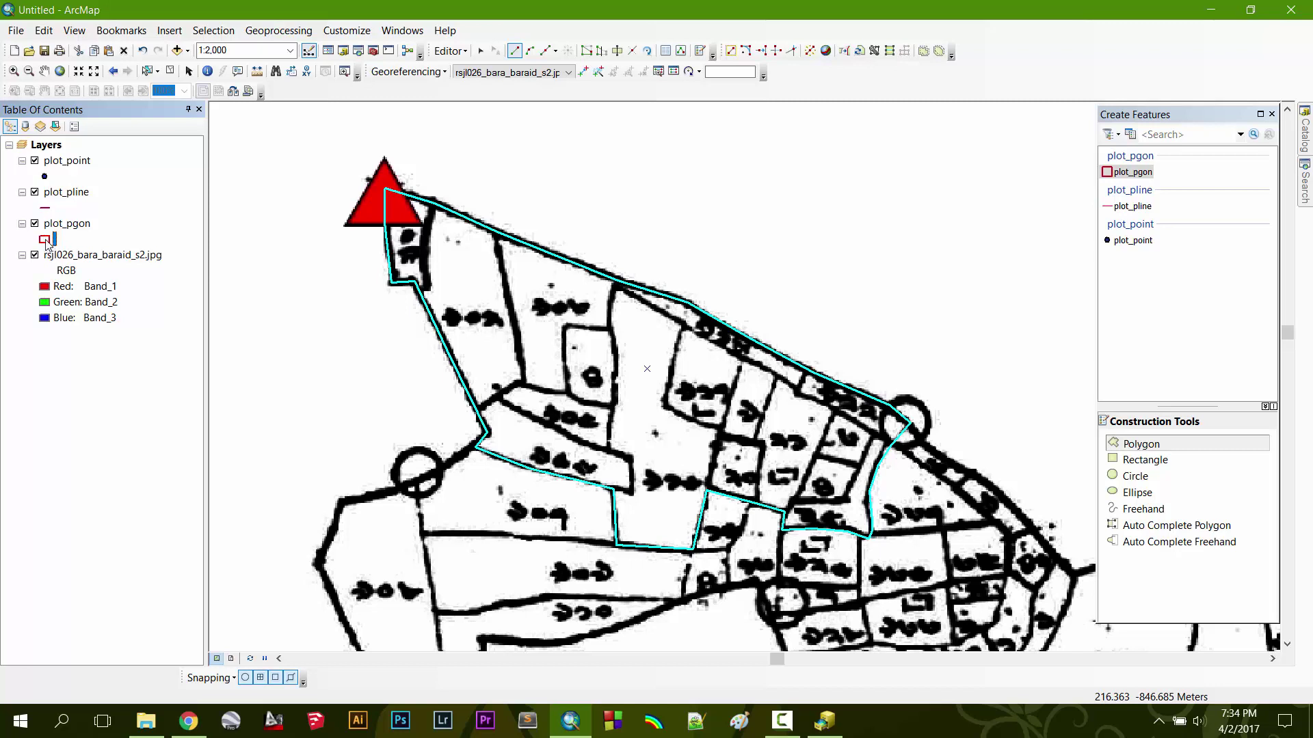
- Deselect the polygon and check its red outline against the scanned plot boundaries
{"action": "left_click", "coordinate": [188, 73]}
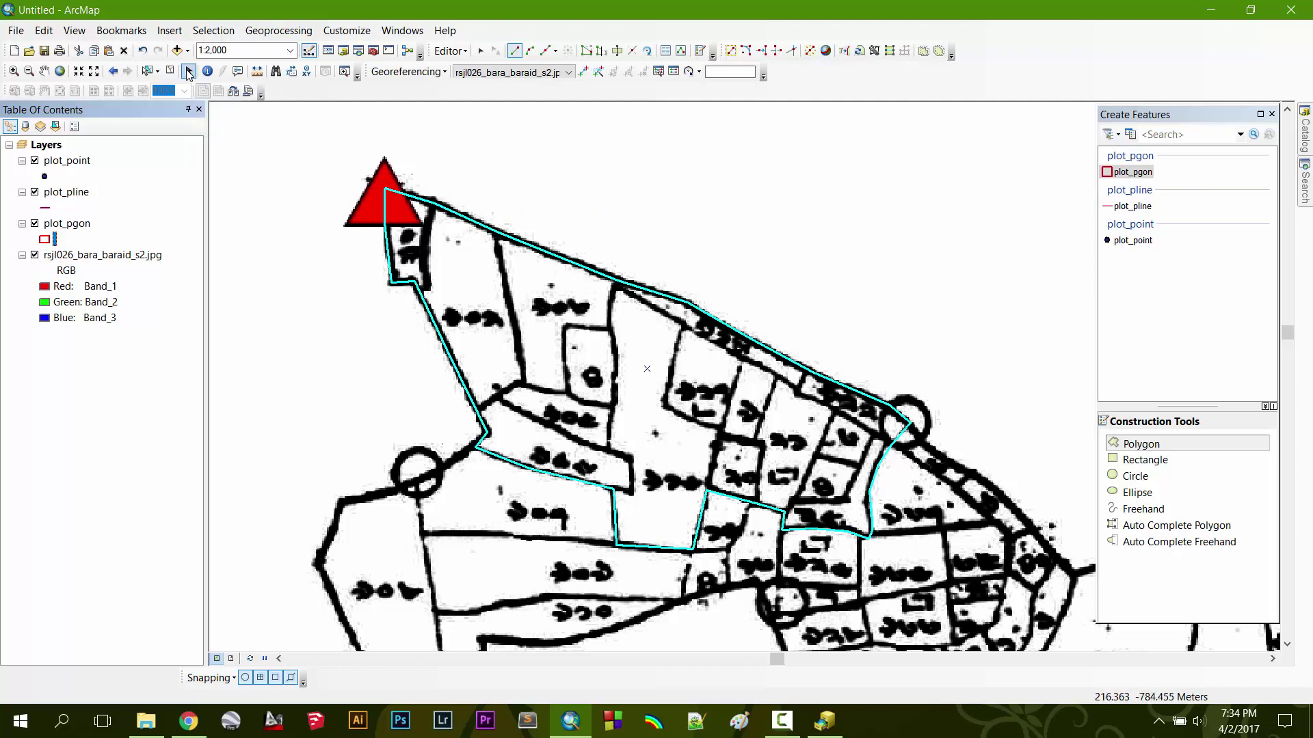
{"action": "left_click", "coordinate": [149, 71]}
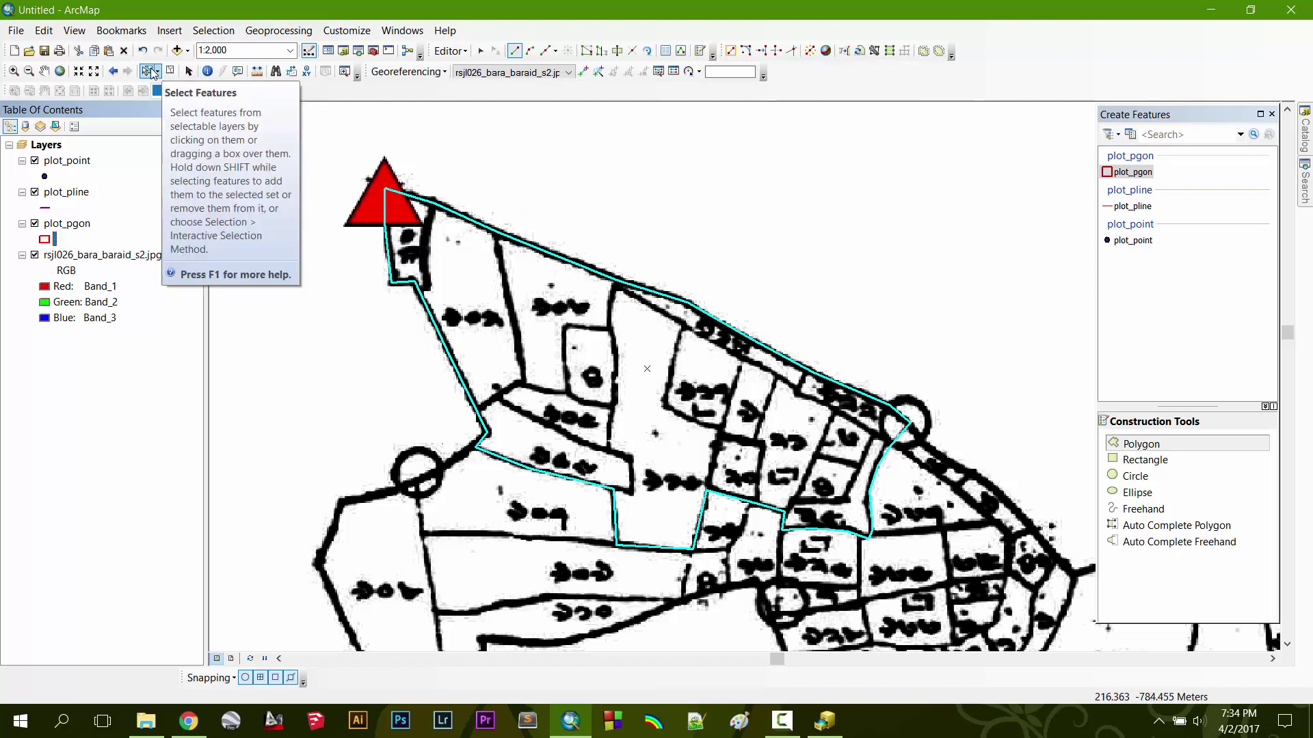
{"action": "left_click", "coordinate": [273, 352]}
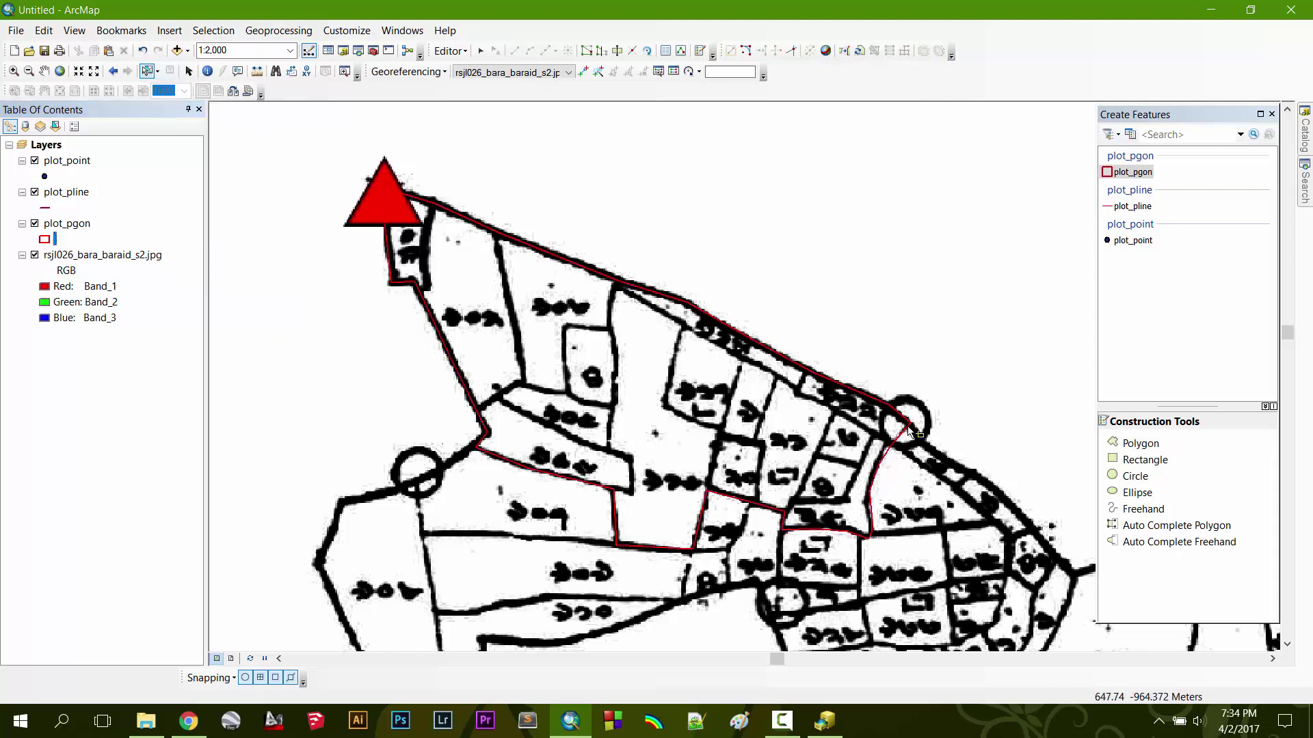
{"action": "scroll", "coordinate": [913, 434], "scroll_direction": "down", "scroll_amount": 2}
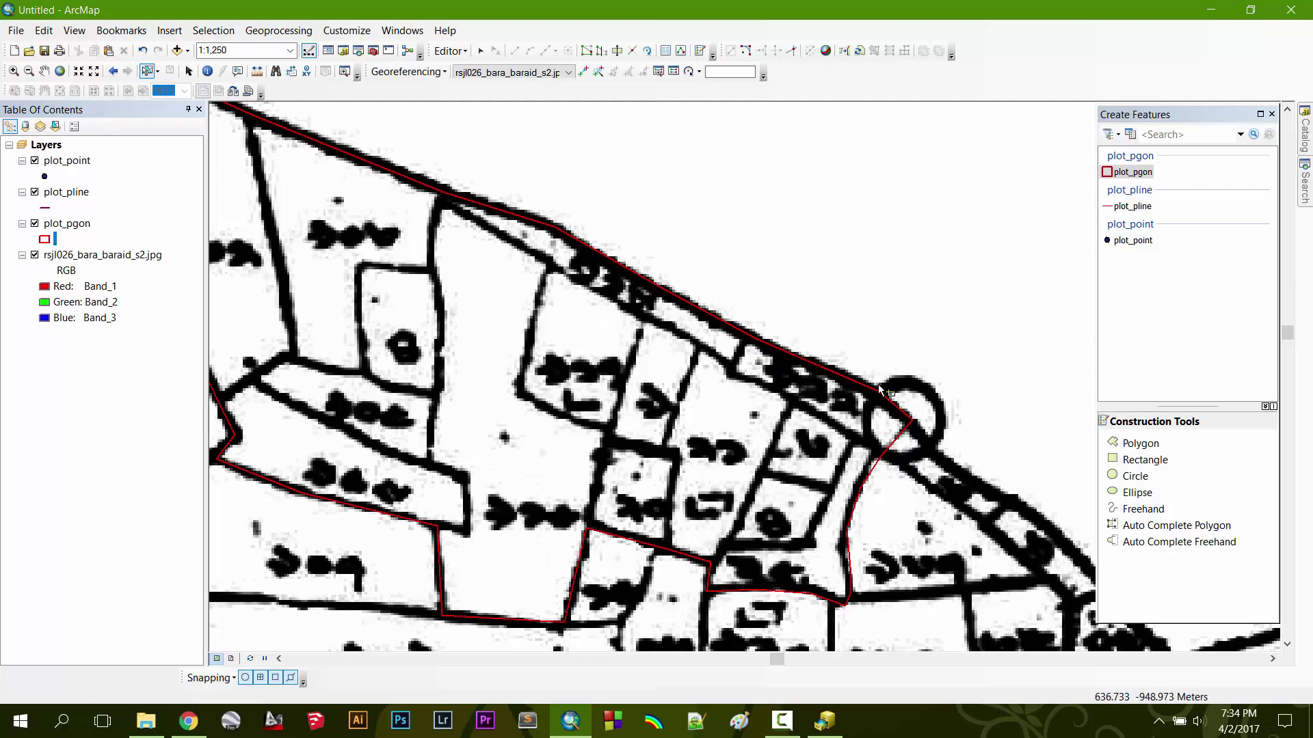
{"action": "scroll", "coordinate": [880, 388], "scroll_direction": "up", "scroll_amount": 2}
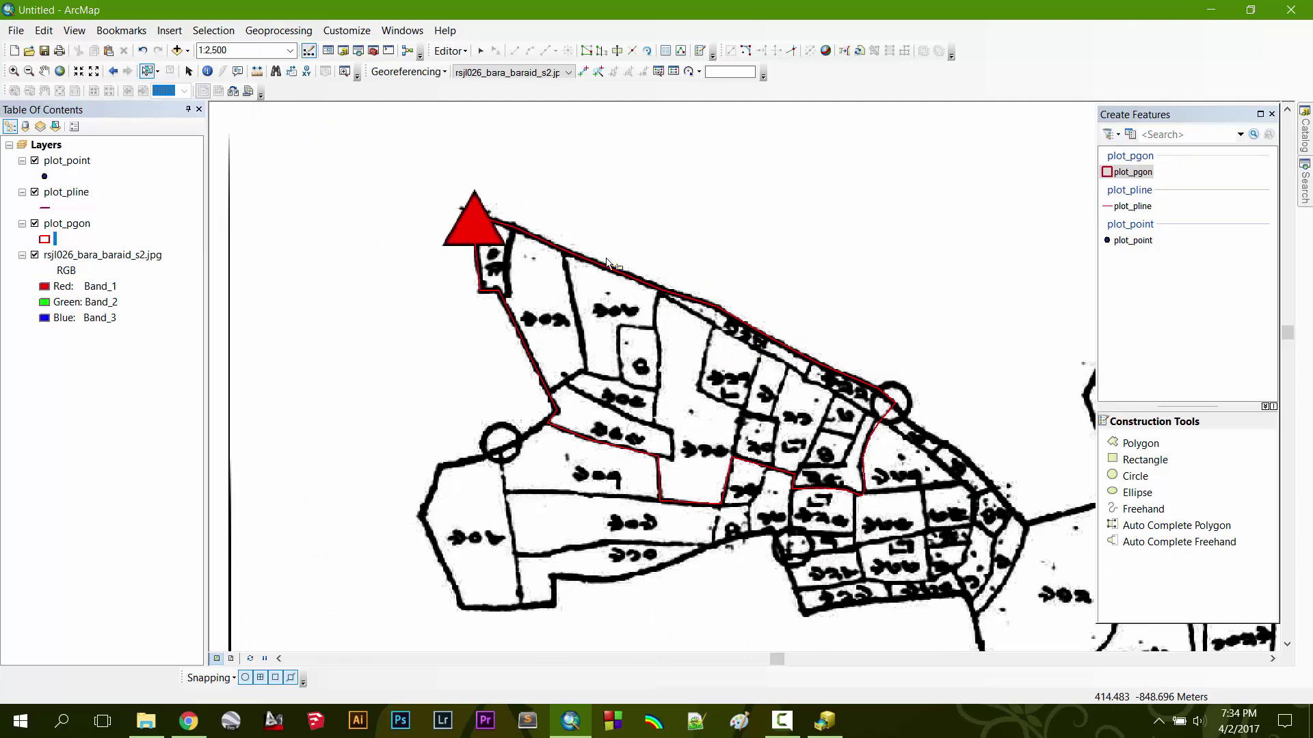
{"action": "left_click_drag", "start_coordinate": [707, 258], "coordinate": [646, 266]}
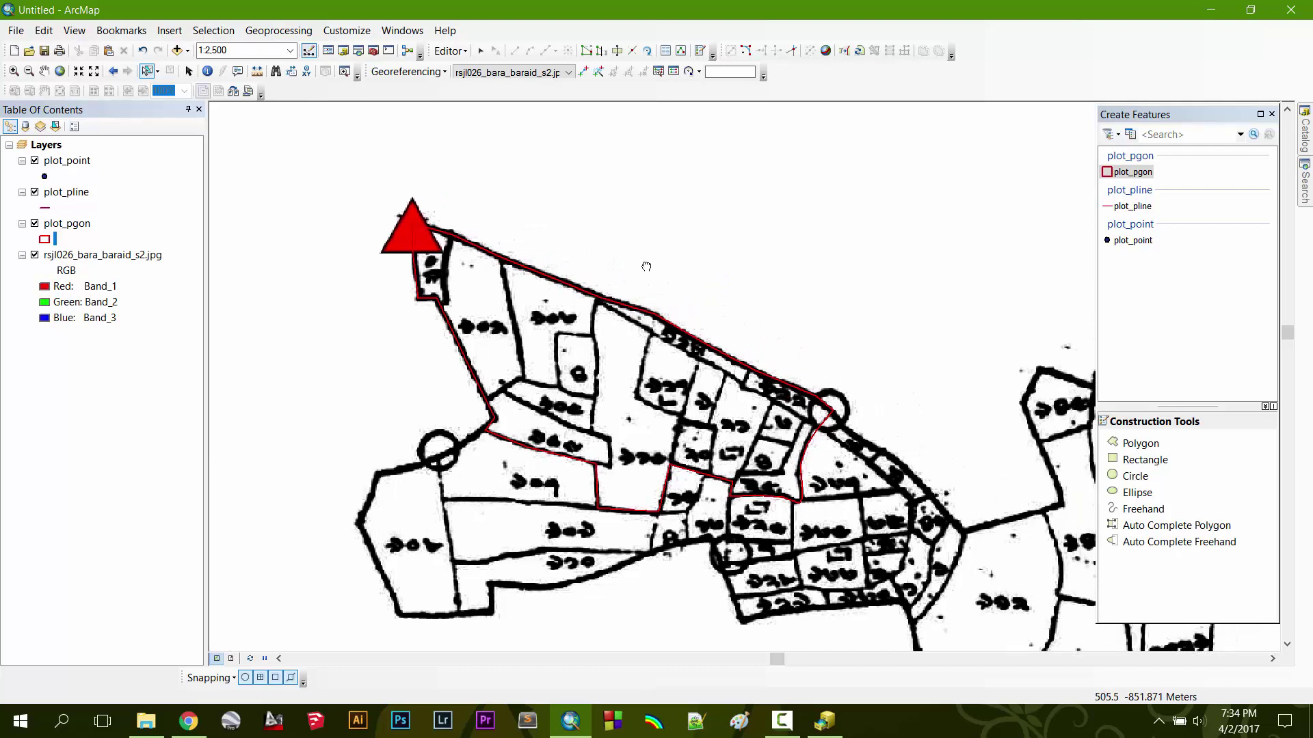
{"action": "scroll", "coordinate": [582, 307], "scroll_direction": "down", "scroll_amount": 1}
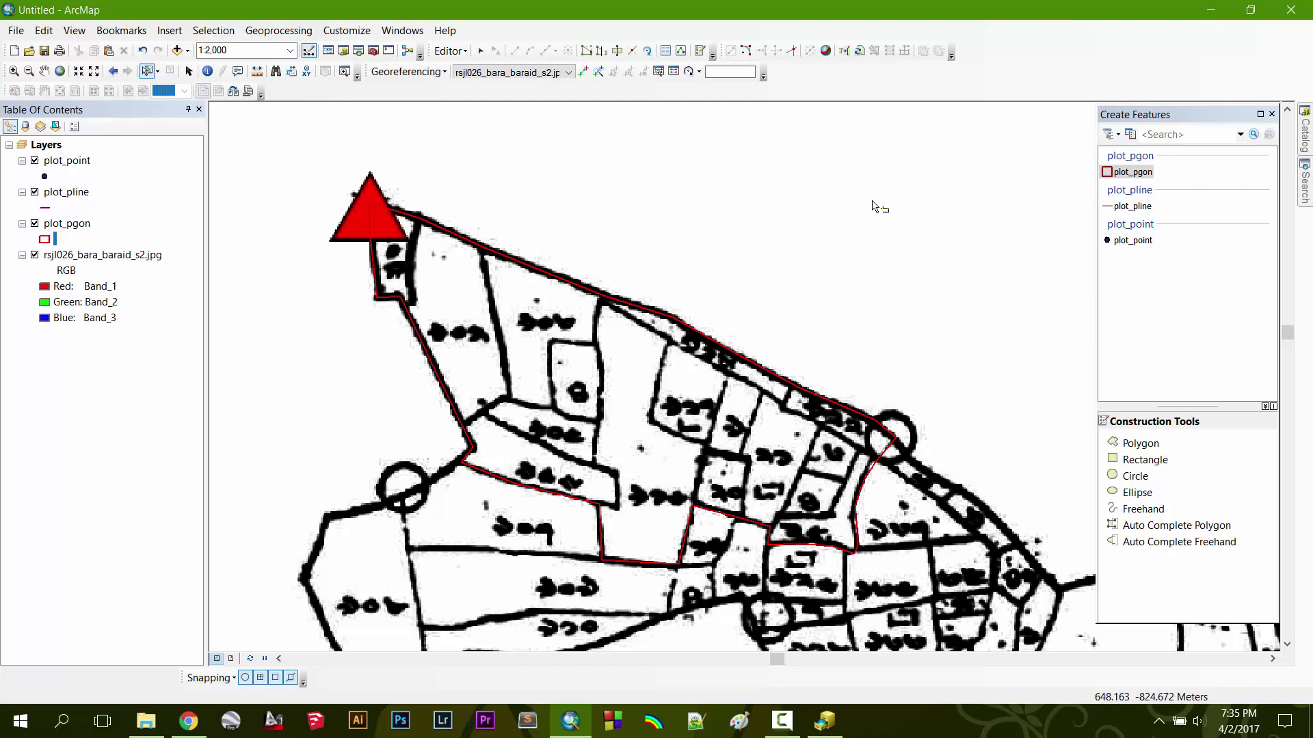
- Select the traced plot_pgon polygon and activate the Cut Polygons tool for it
{"action": "left_click", "coordinate": [617, 51]}
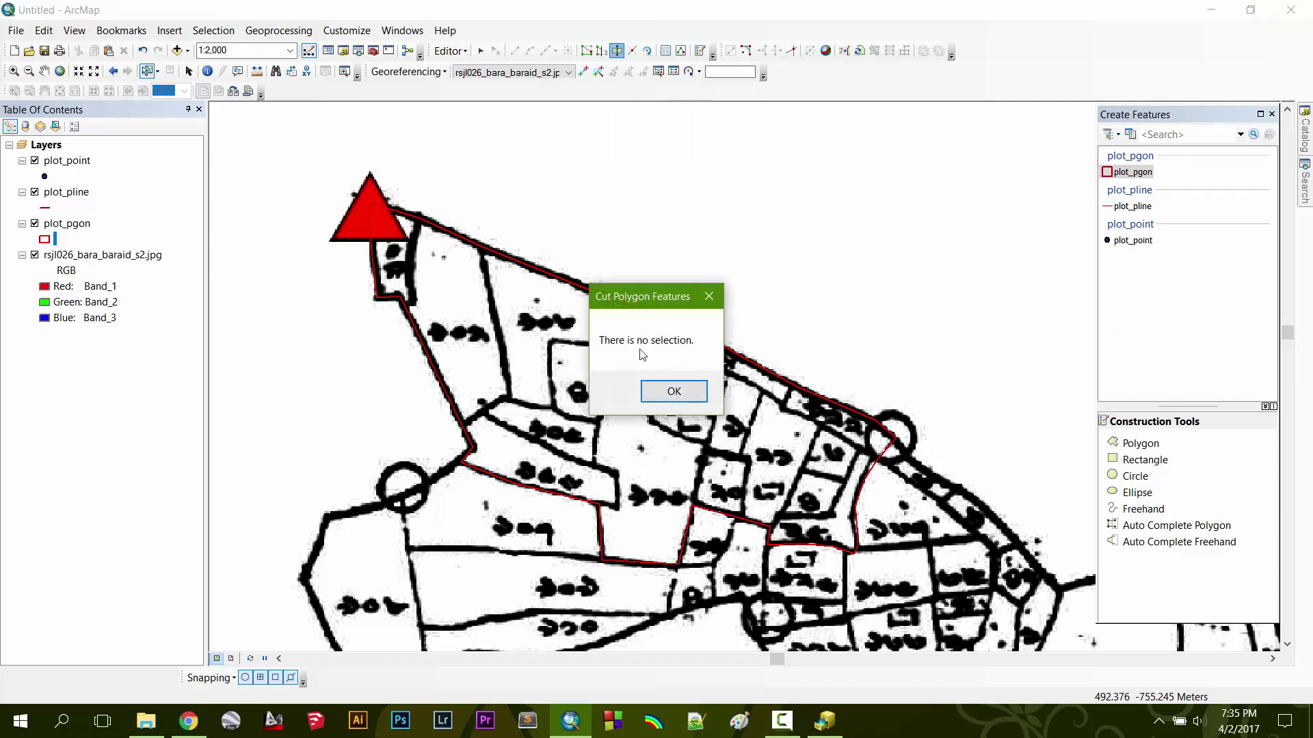
{"action": "left_click", "coordinate": [673, 392]}
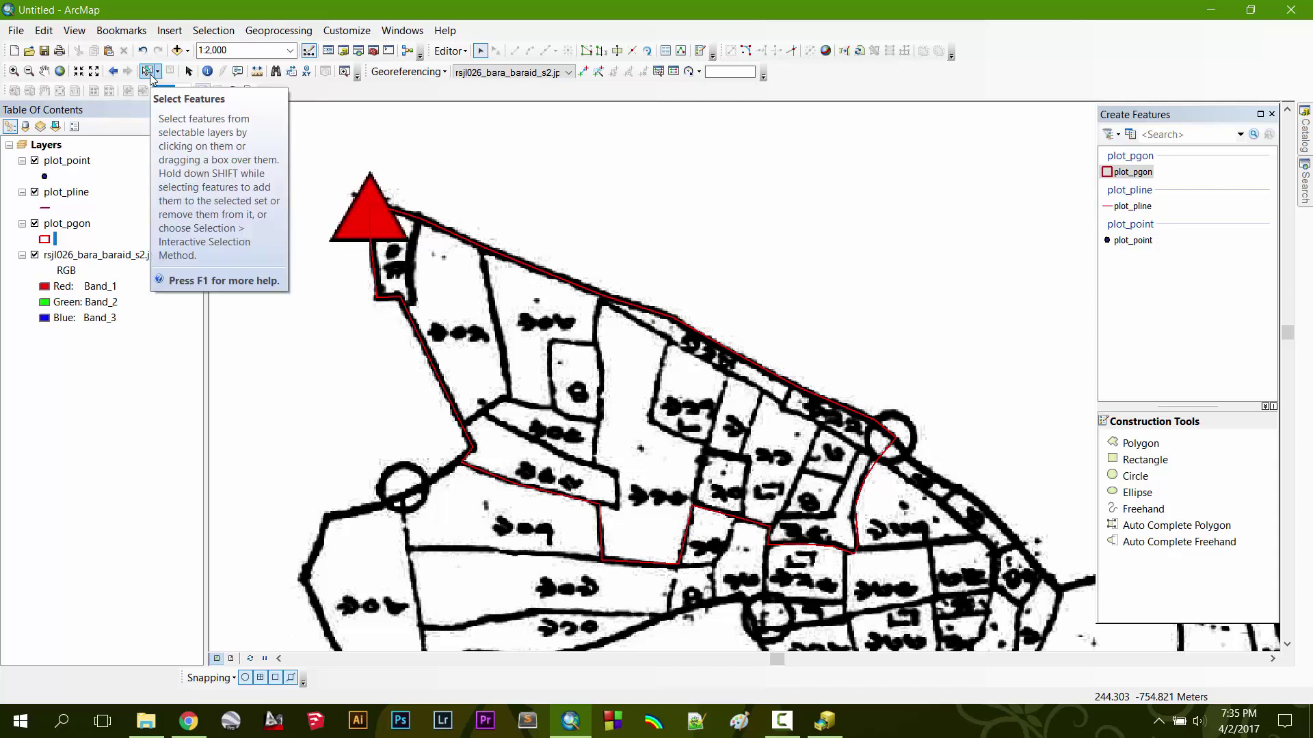
{"action": "left_click", "coordinate": [148, 72]}
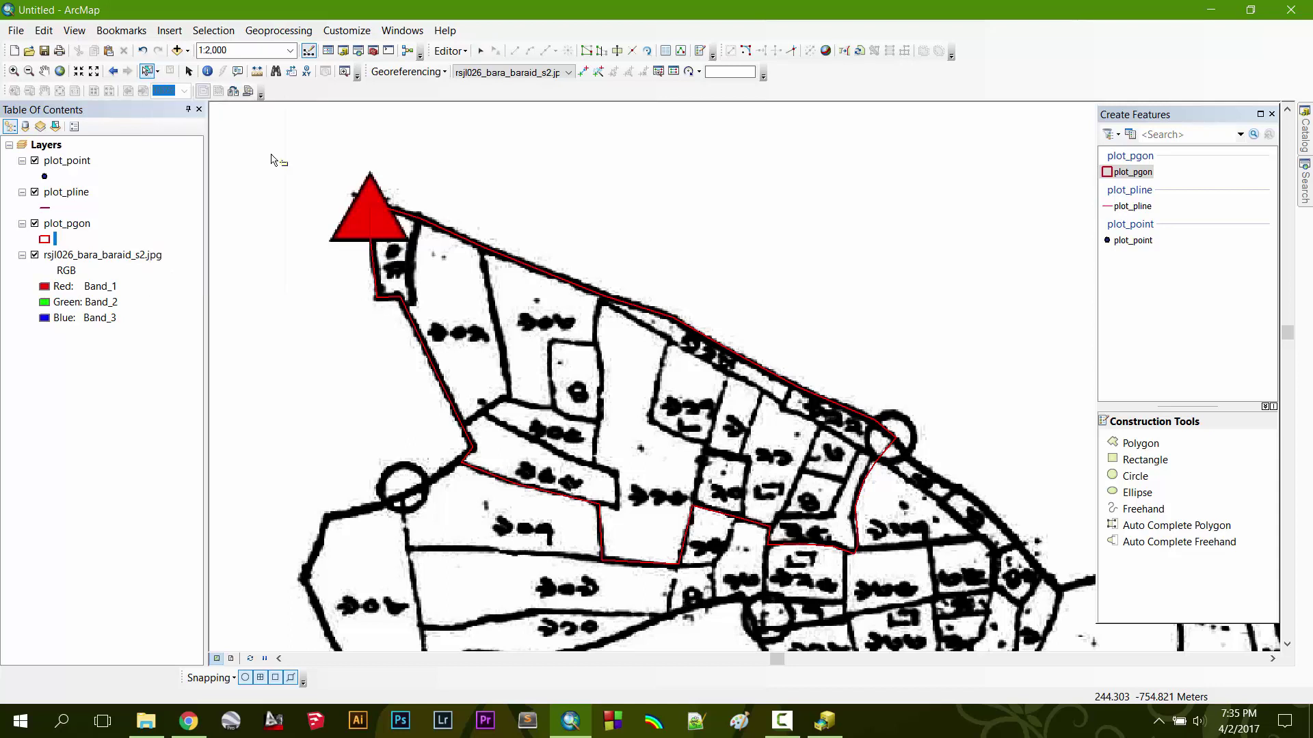
{"action": "left_click", "coordinate": [467, 245]}
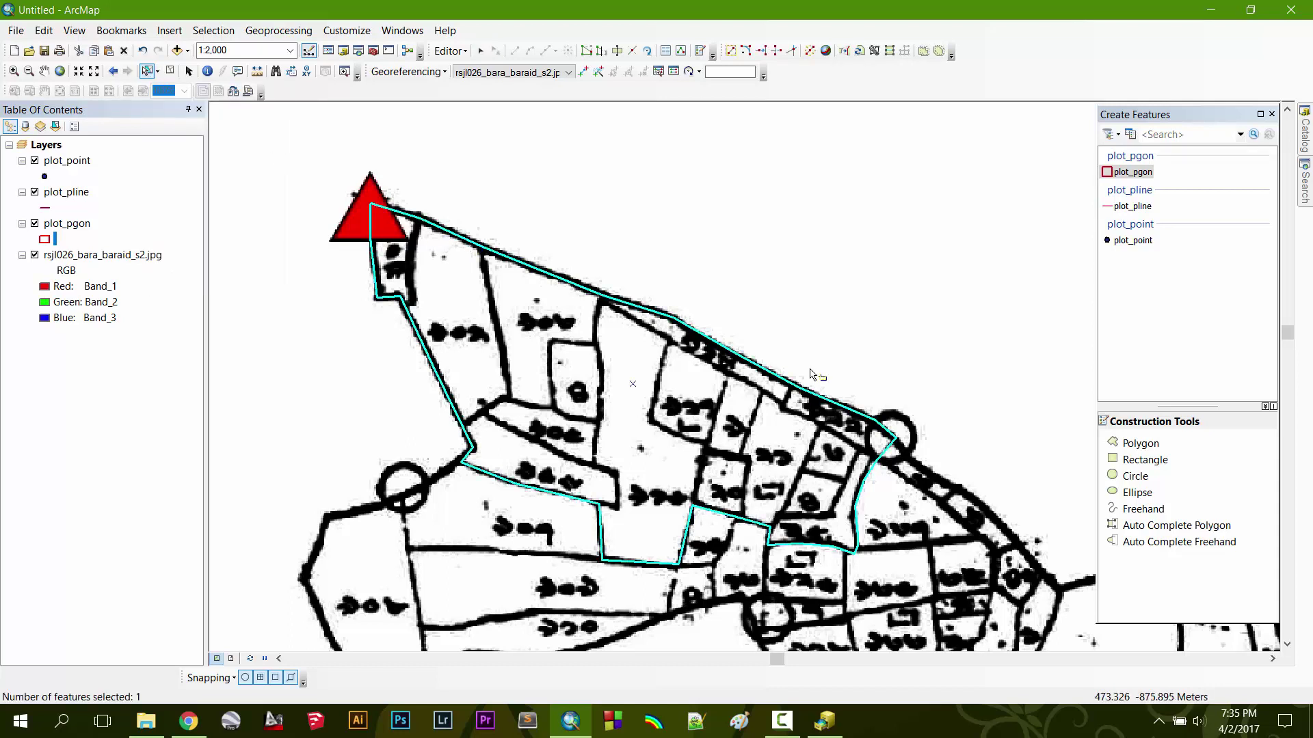
{"action": "left_click", "coordinate": [617, 53]}
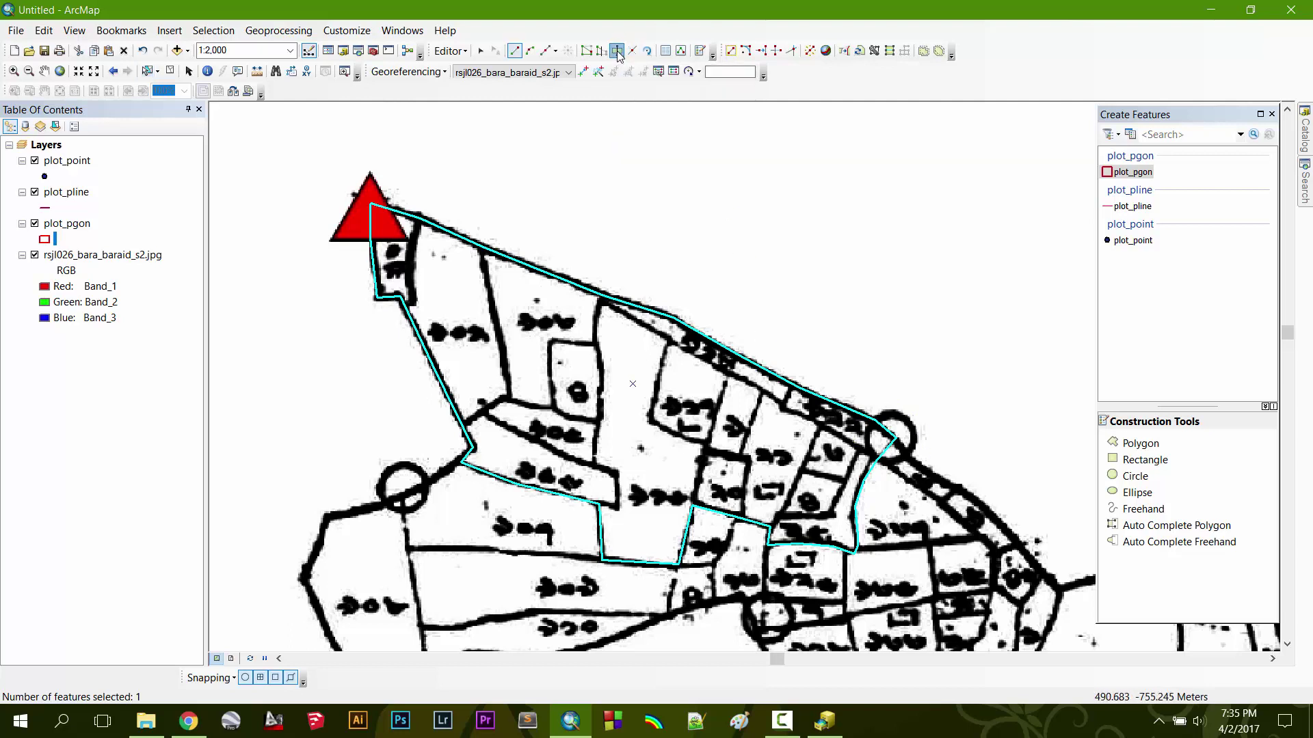
- Cut the traced polygon in two along the scanned plot line running from the southern boundary vertex up to the northern boundary
{"action": "left_click", "coordinate": [599, 505]}
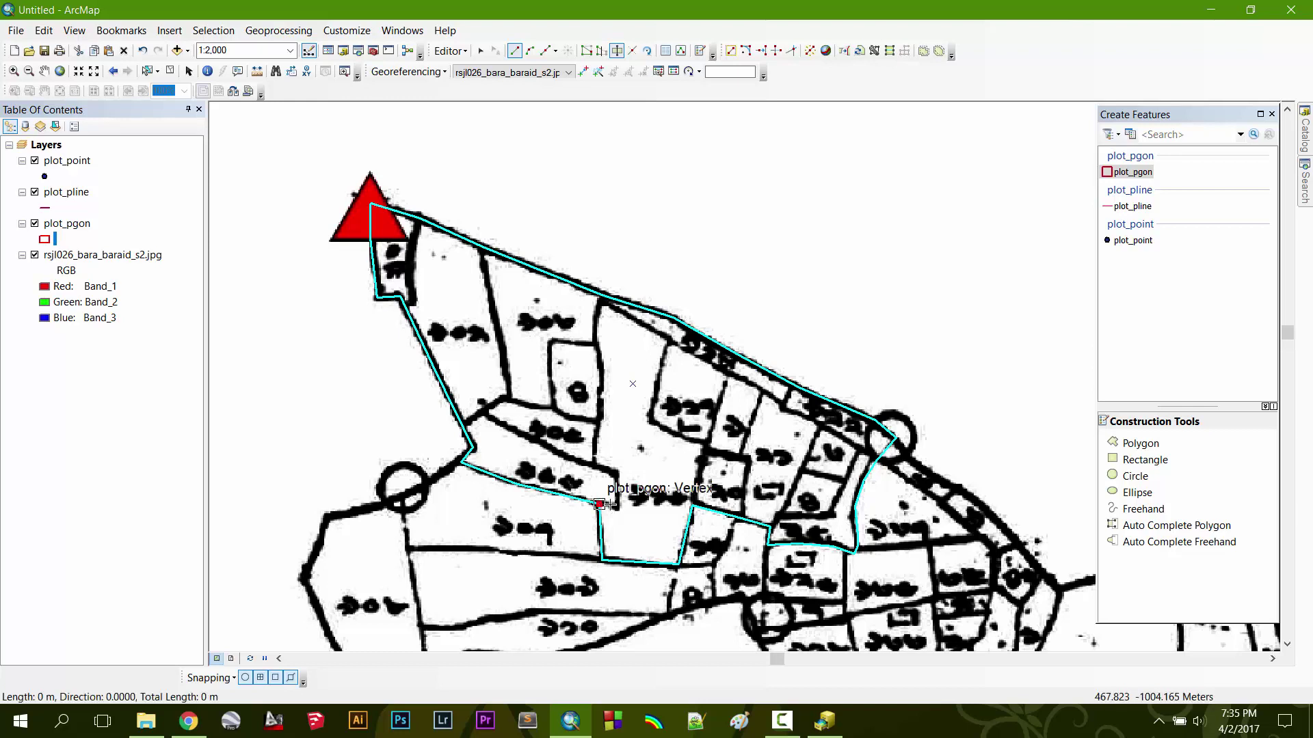
{"action": "left_click", "coordinate": [617, 509]}
{"action": "left_click", "coordinate": [618, 472]}
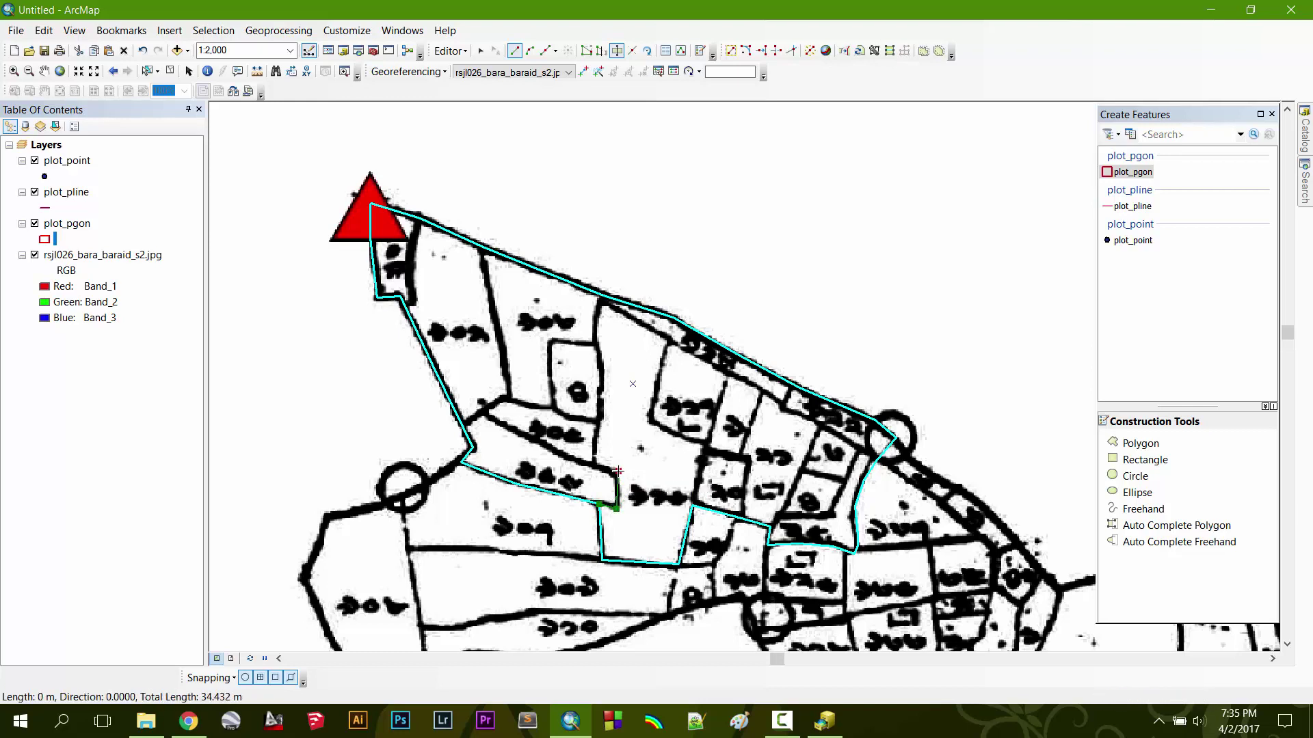
{"action": "left_click", "coordinate": [597, 465]}
{"action": "left_click", "coordinate": [597, 418]}
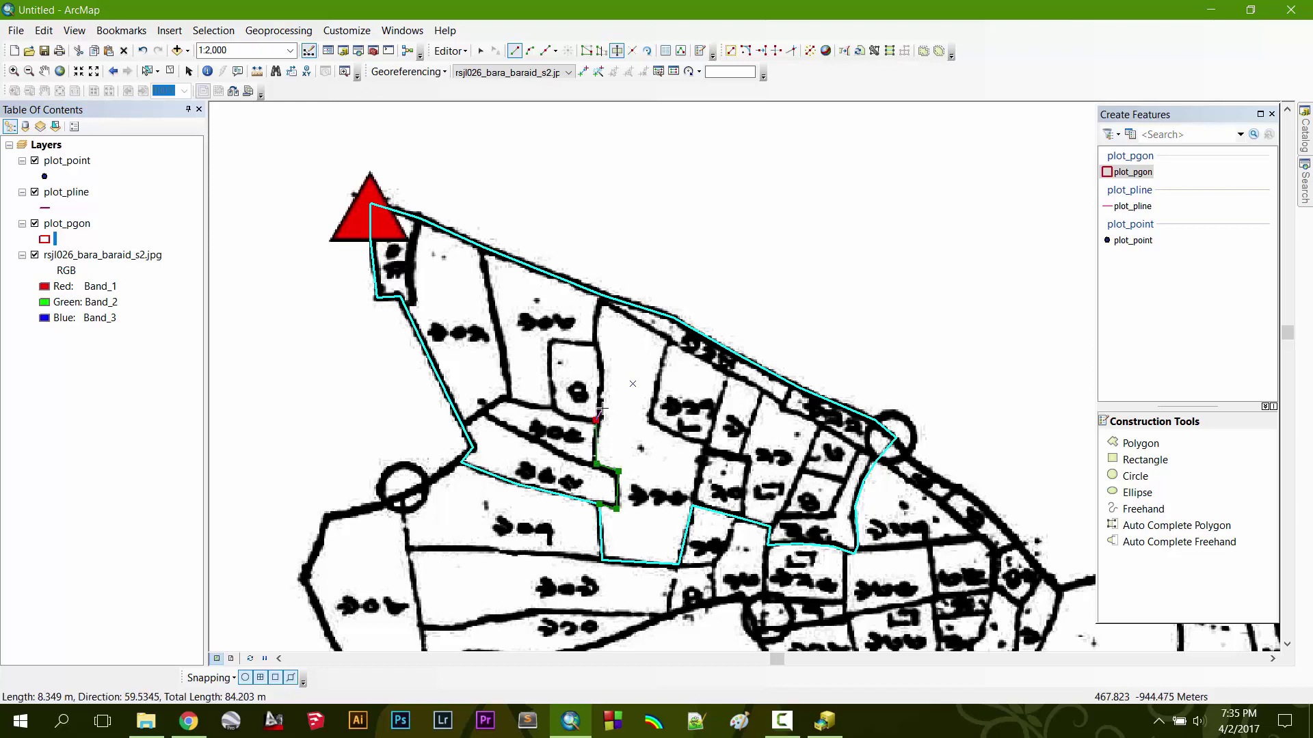
{"action": "left_click", "coordinate": [602, 395]}
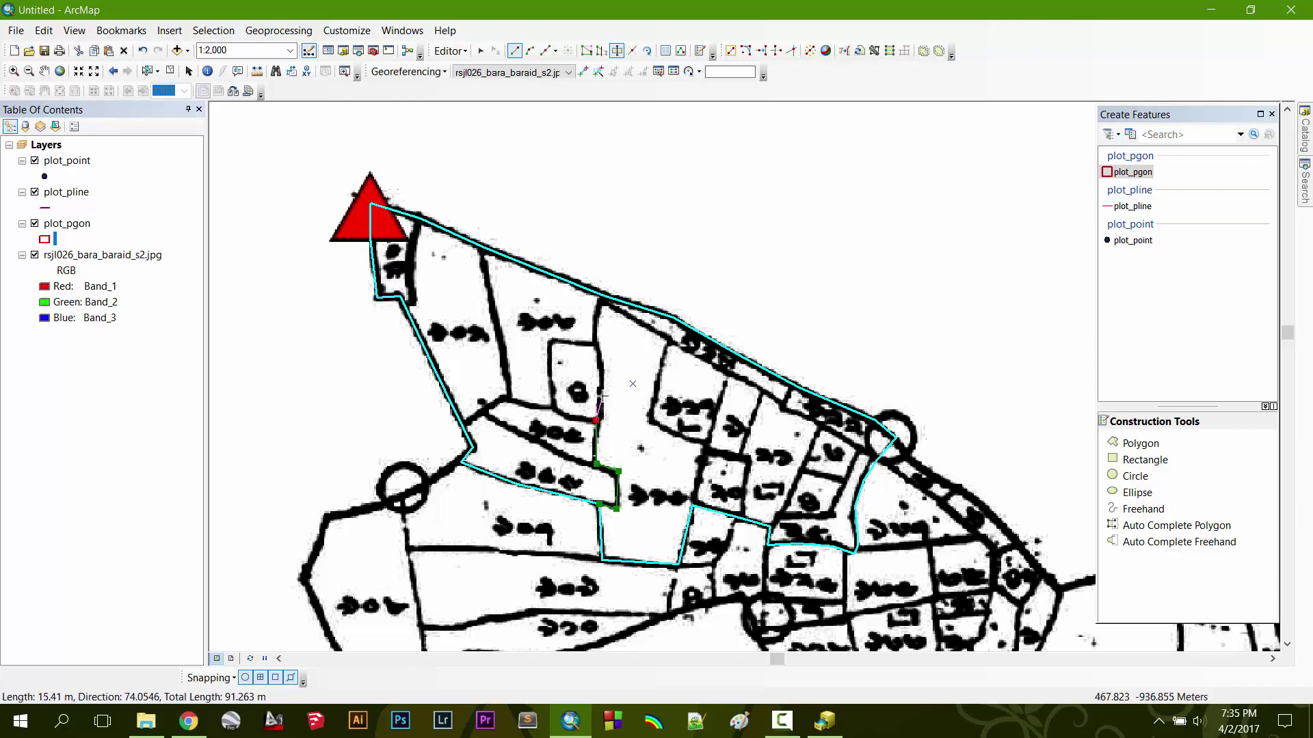
{"action": "left_click", "coordinate": [594, 343]}
{"action": "left_click", "coordinate": [594, 315]}
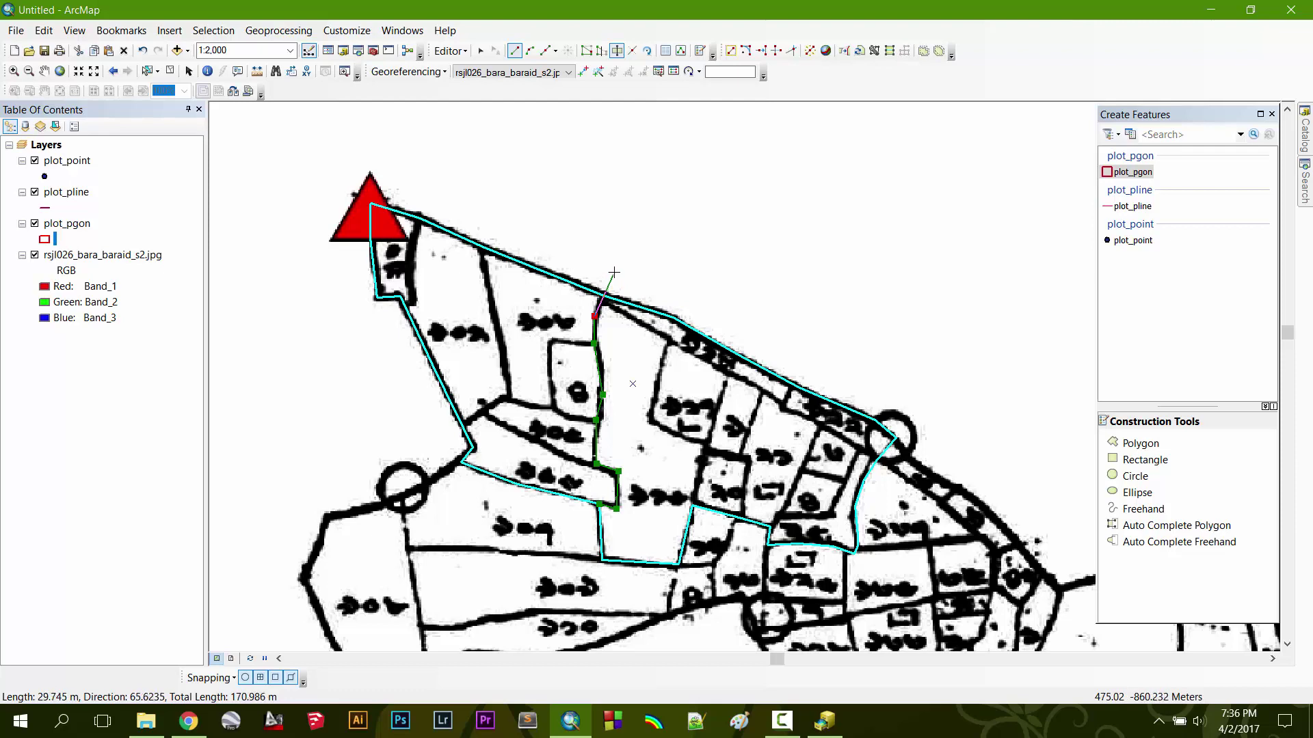
{"action": "double_click", "coordinate": [601, 297]}
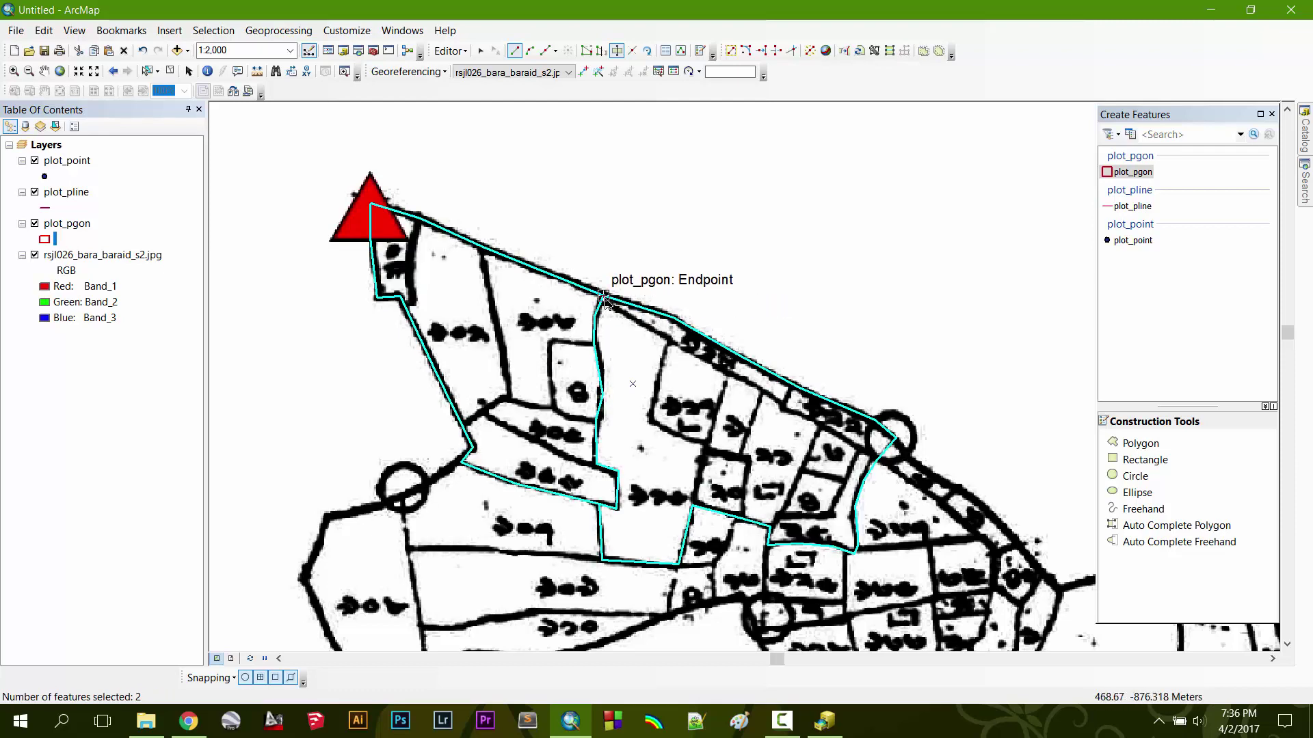
- Cut the western polygon along the next scanned plot line, from its southwestern edge around the inner corner to the northern boundary
{"action": "scroll", "coordinate": [605, 300], "scroll_direction": "up", "scroll_amount": 5}
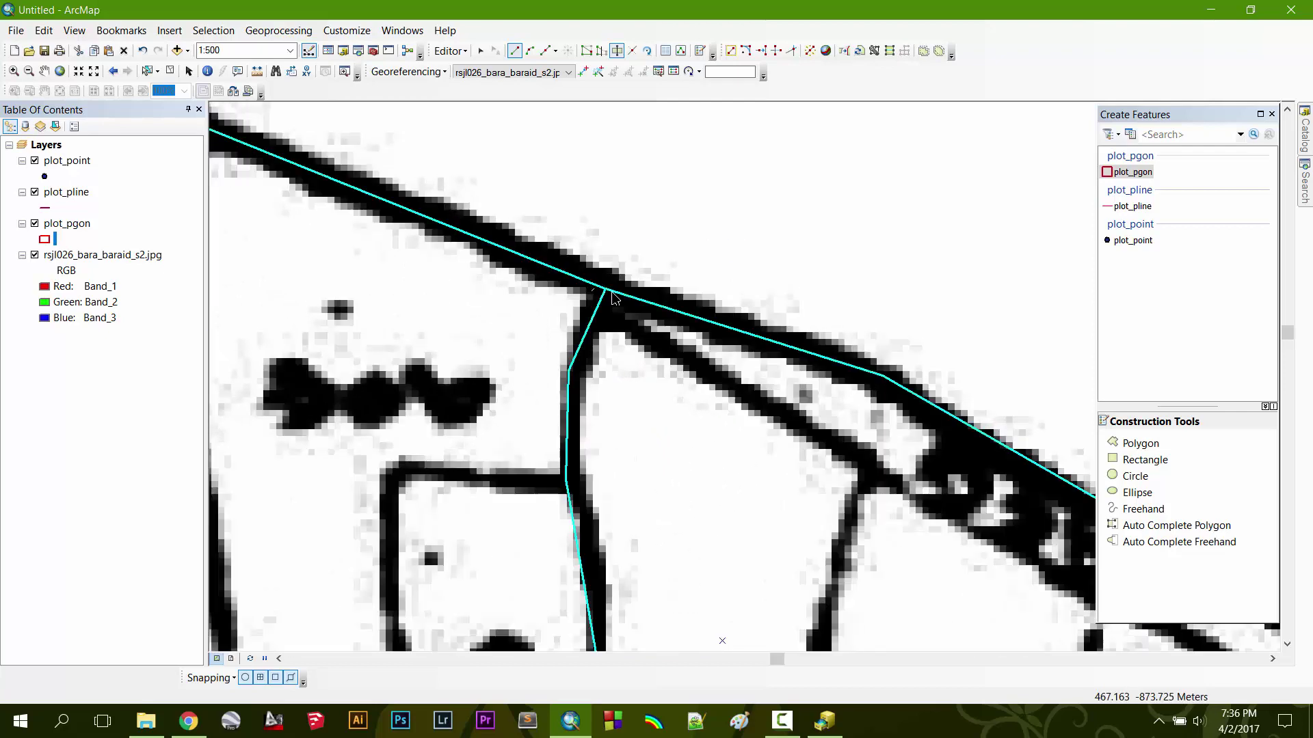
{"action": "scroll", "coordinate": [613, 298], "scroll_direction": "down", "scroll_amount": 3}
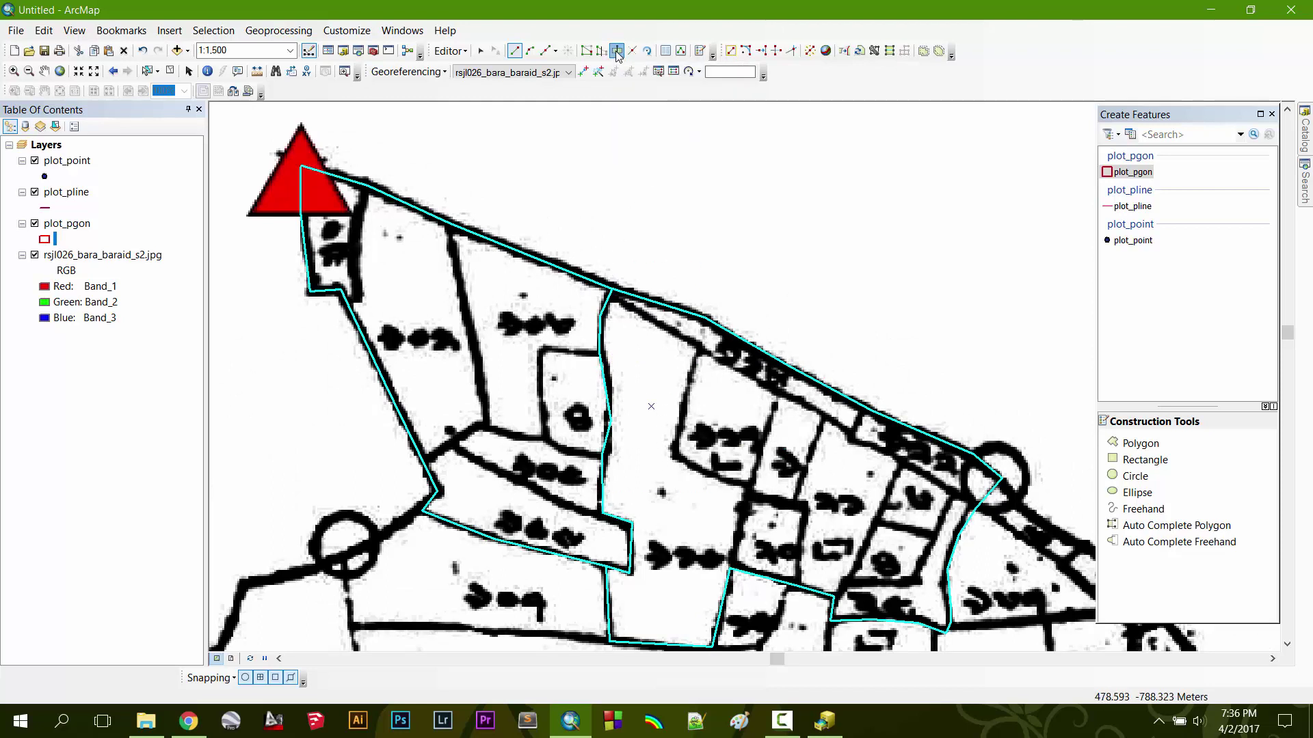
{"action": "left_click", "coordinate": [402, 474]}
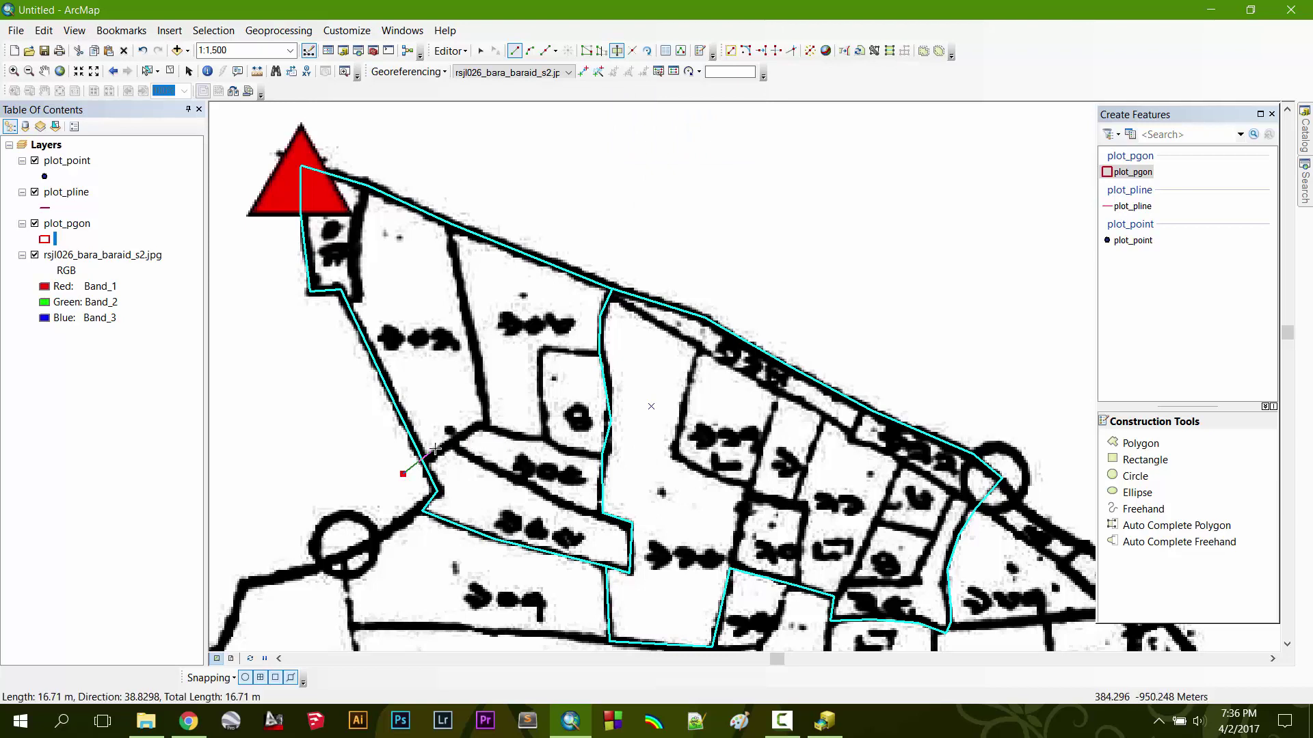
{"action": "left_click", "coordinate": [488, 419]}
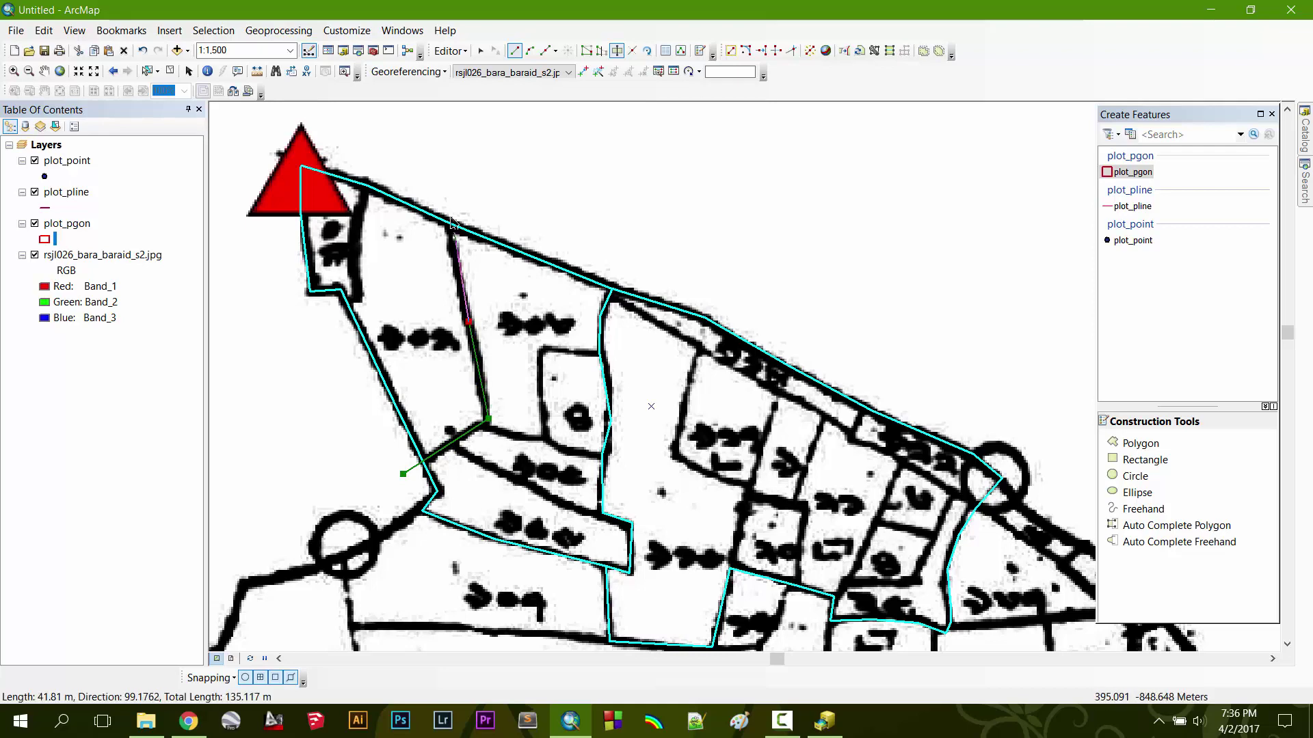
{"action": "double_click", "coordinate": [442, 183]}
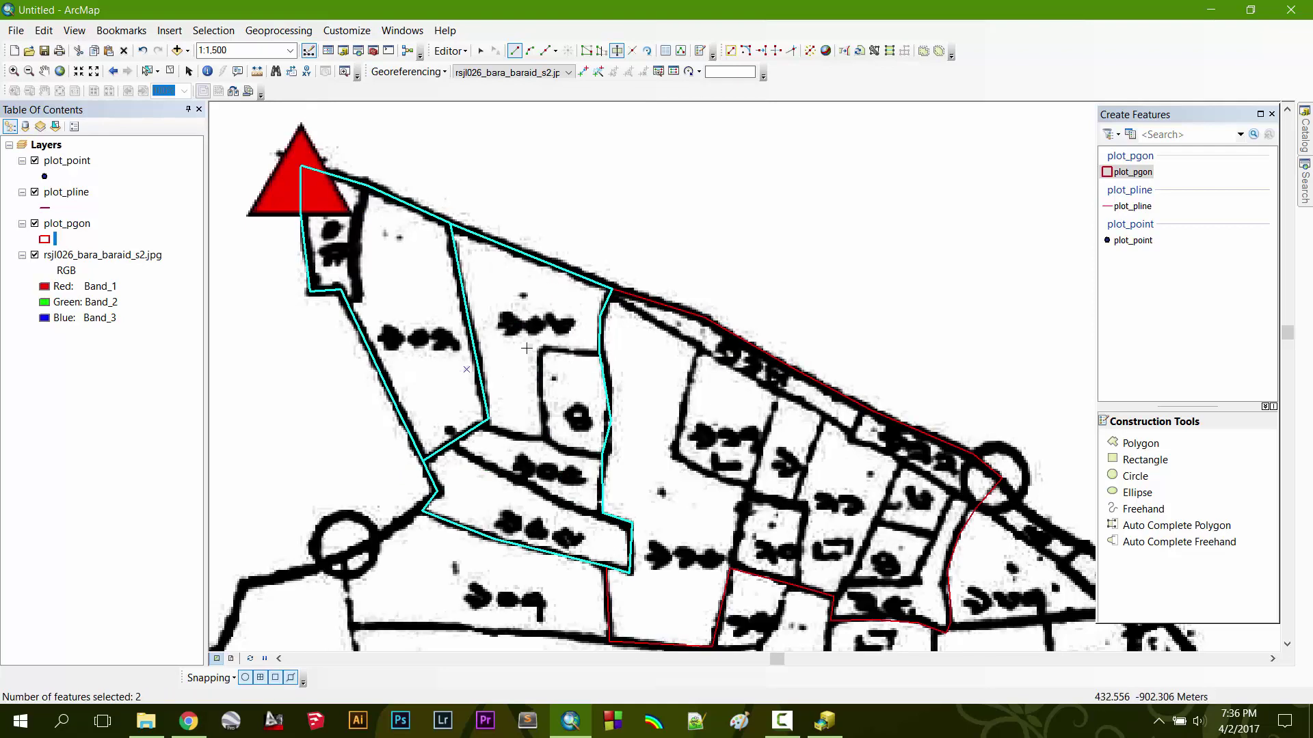
- Cut the small plot beside the red triangle from the westernmost polygon, following the thick scanned line to the northern boundary
{"action": "left_click", "coordinate": [323, 306]}
{"action": "left_click", "coordinate": [362, 296]}
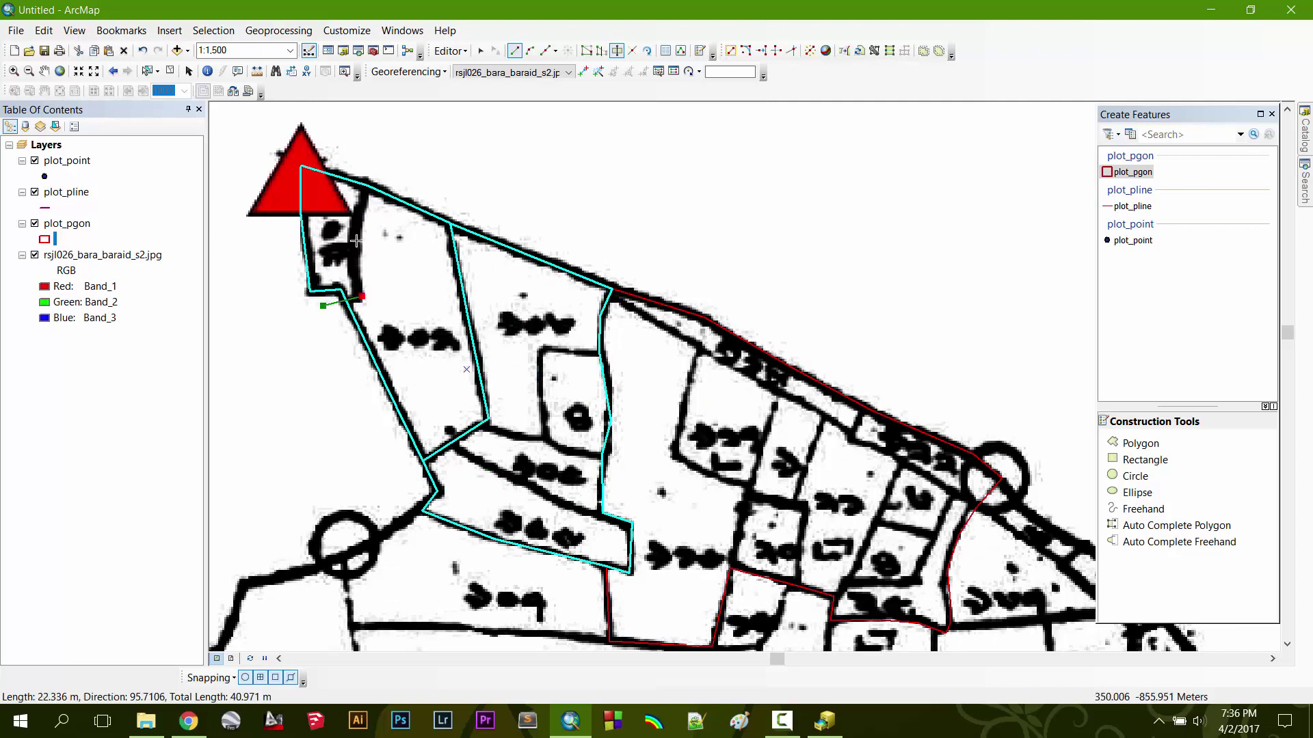
{"action": "left_click", "coordinate": [353, 237]}
{"action": "left_click", "coordinate": [362, 200]}
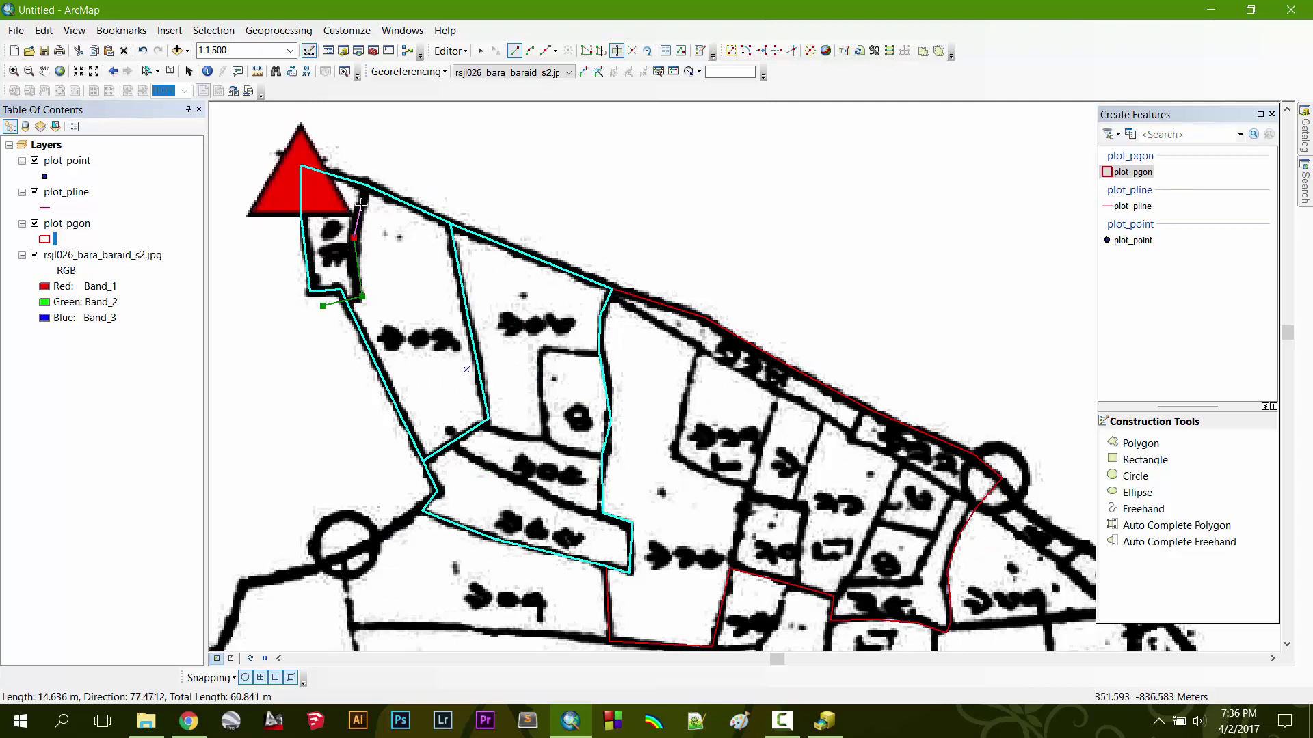
{"action": "double_click", "coordinate": [377, 161]}
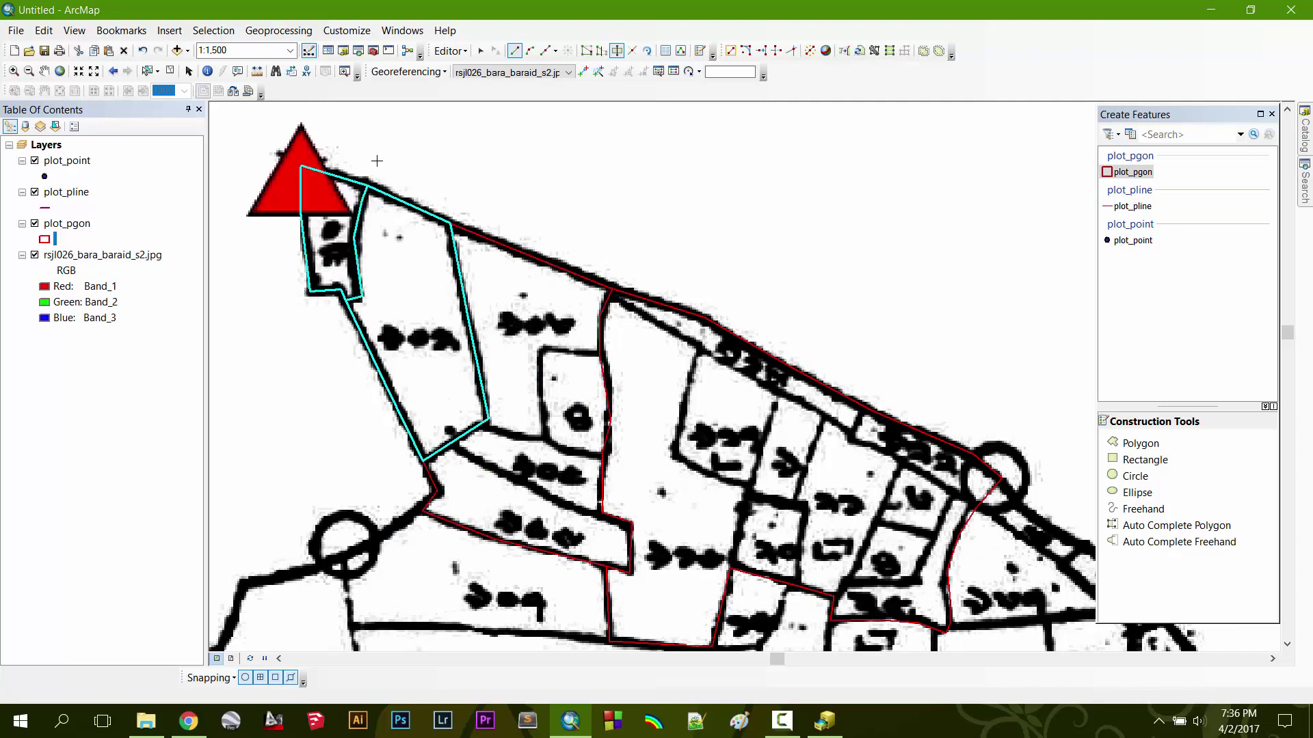
- Try to cut along the scanned line below the neighbouring eastern plot and around its small inner plot while the western polygons are selected
{"action": "left_click", "coordinate": [456, 414]}
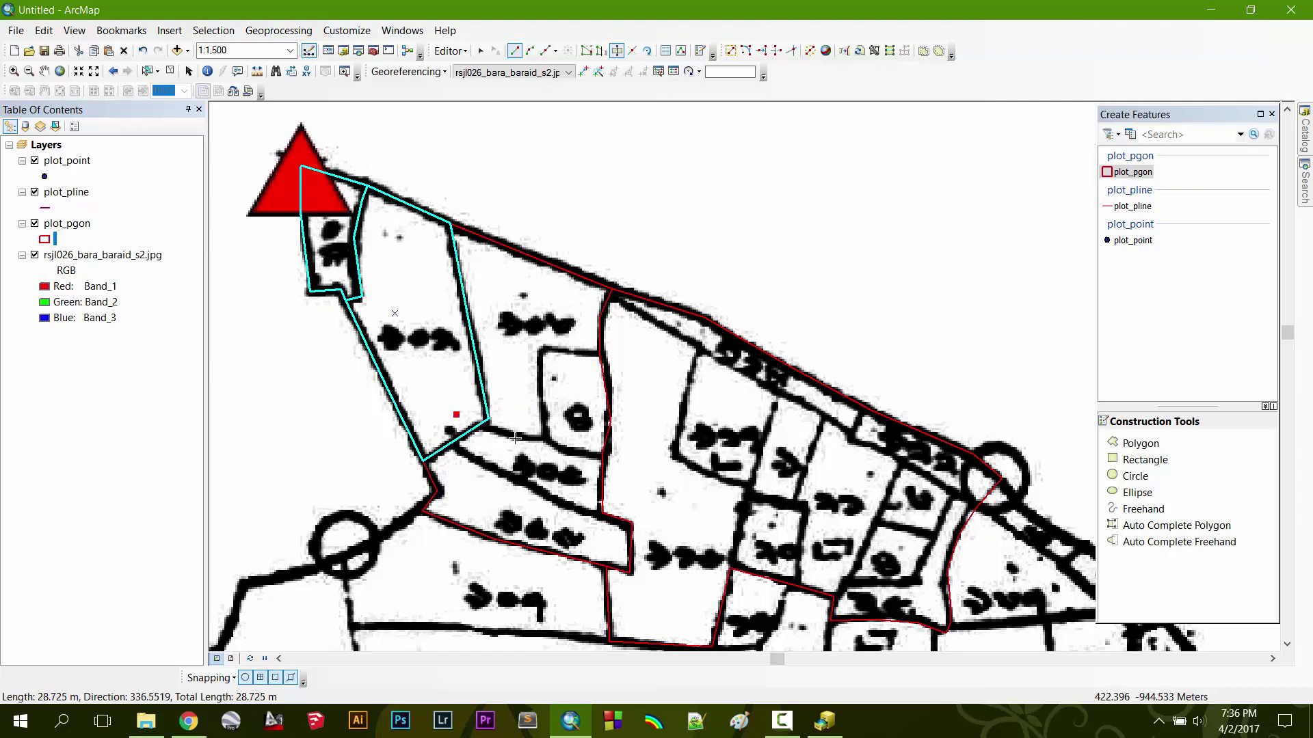
{"action": "left_click", "coordinate": [516, 438]}
{"action": "left_click", "coordinate": [544, 435]}
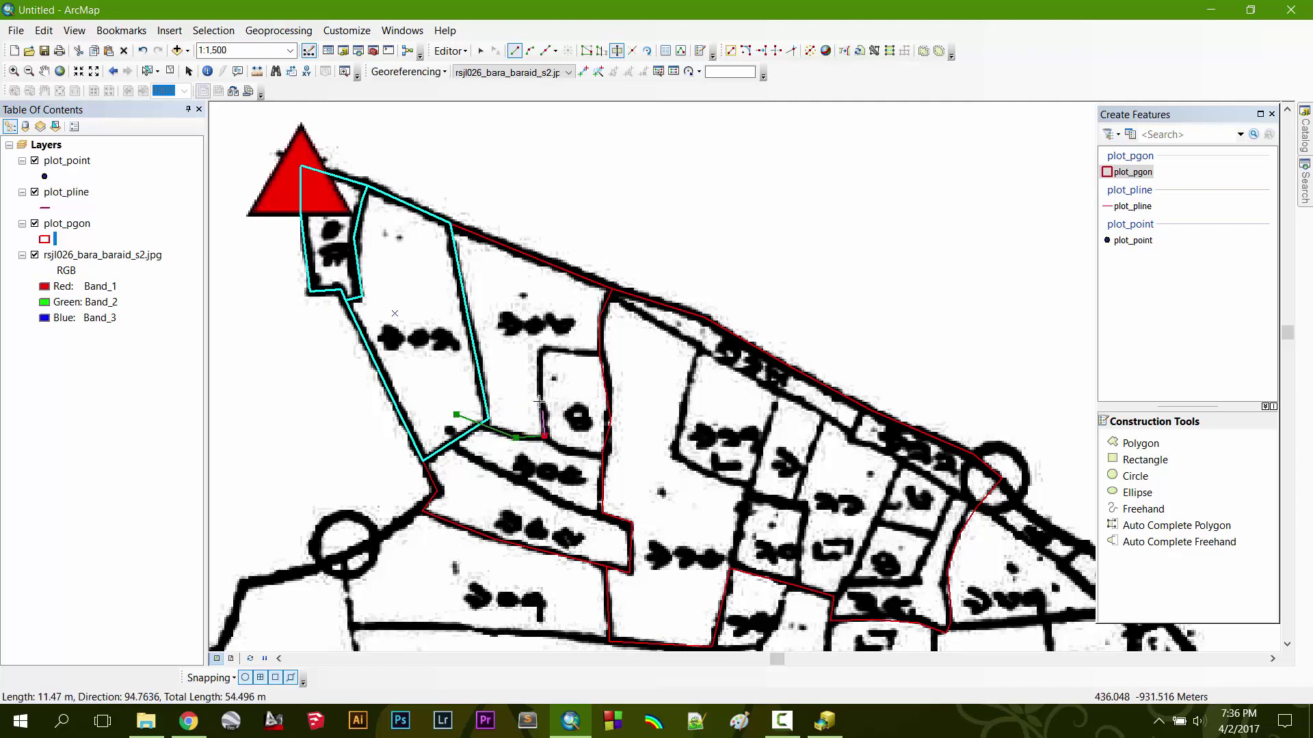
{"action": "left_click", "coordinate": [539, 347]}
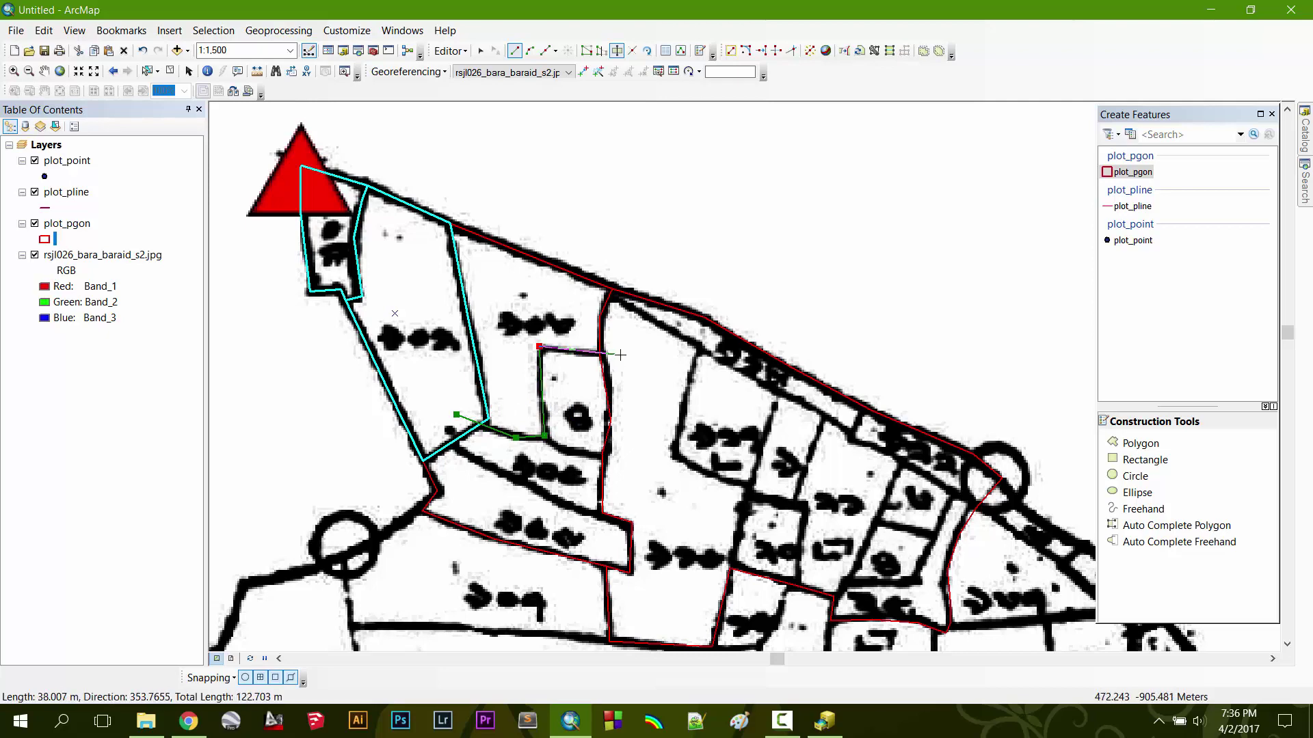
{"action": "double_click", "coordinate": [620, 355]}
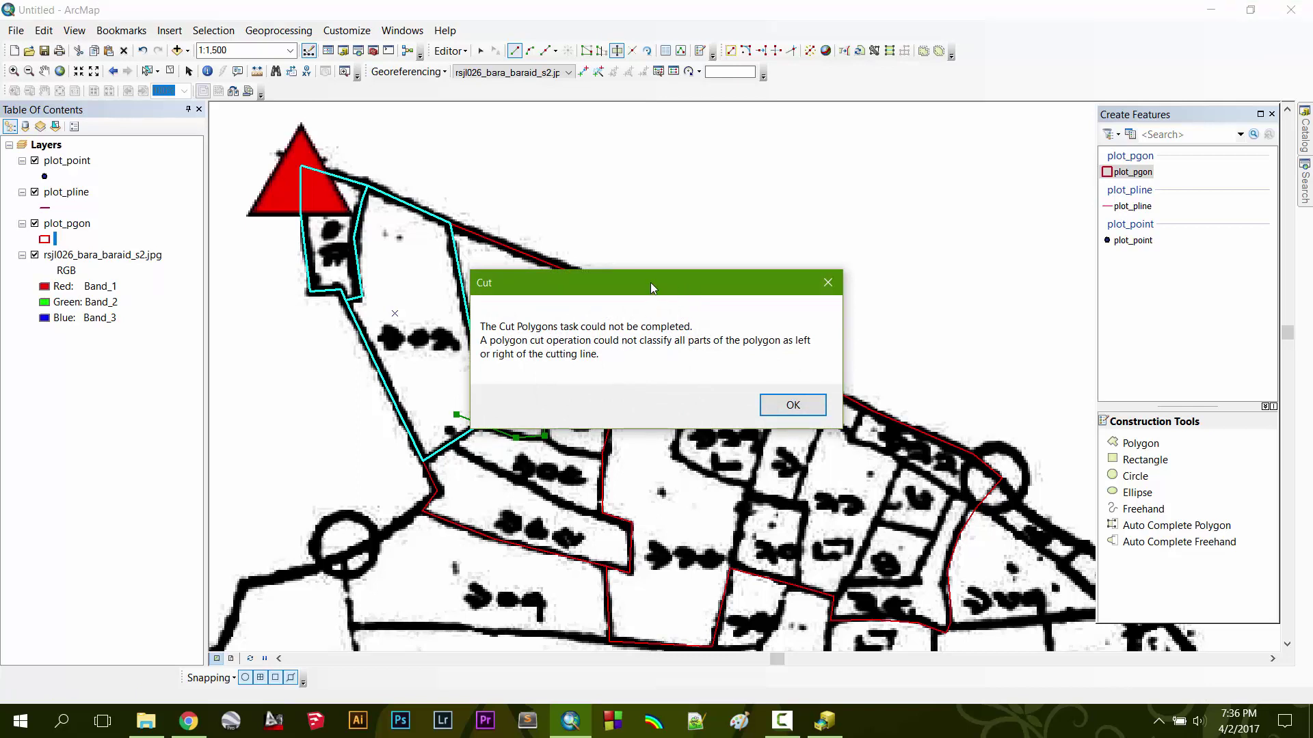
{"action": "mouse_move", "coordinate": [651, 282]}
{"action": "left_mouse_down"}
{"action": "mouse_move", "coordinate": [892, 170]}
{"action": "mouse_move", "coordinate": [898, 122]}
{"action": "left_mouse_up"}
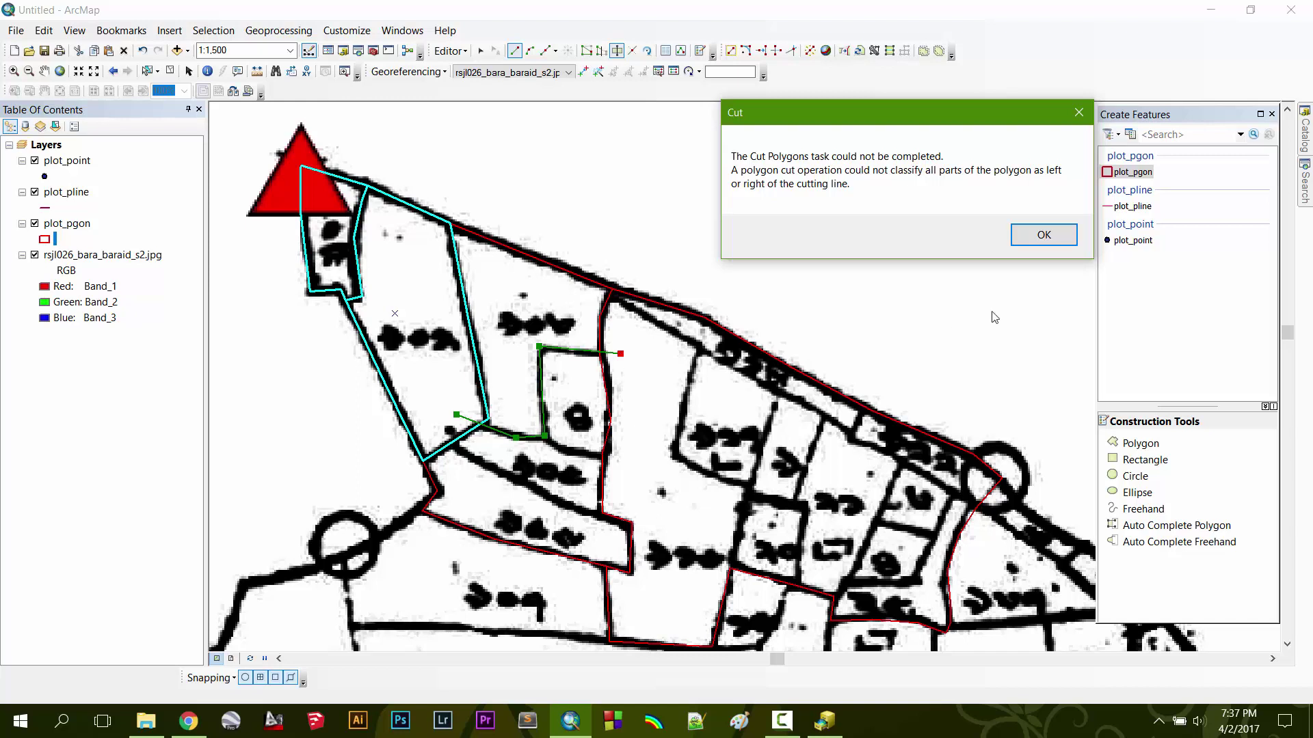
{"action": "left_click", "coordinate": [1044, 235]}
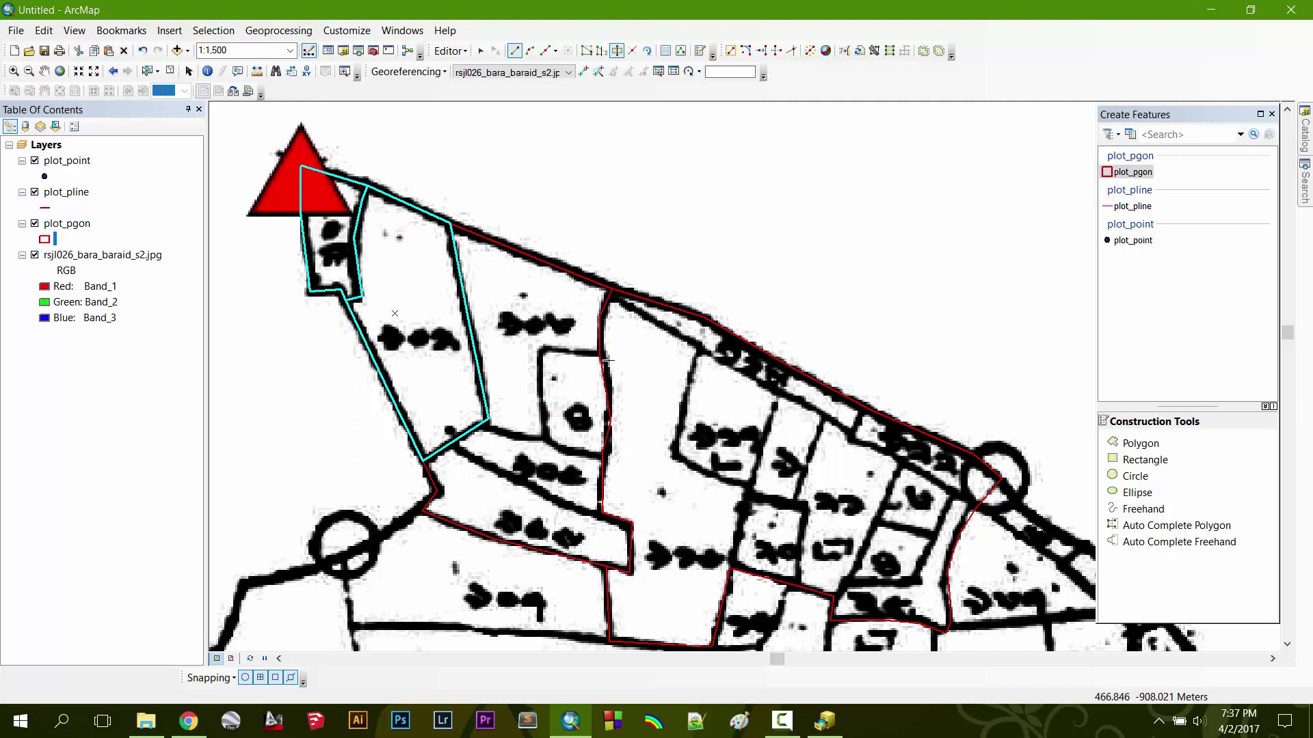
- Try to auto-complete a plot_pgon polygon along the scanned line south of the small inner plot, then select the polygons sharing its eastern edge
{"action": "left_click", "coordinate": [1190, 528]}
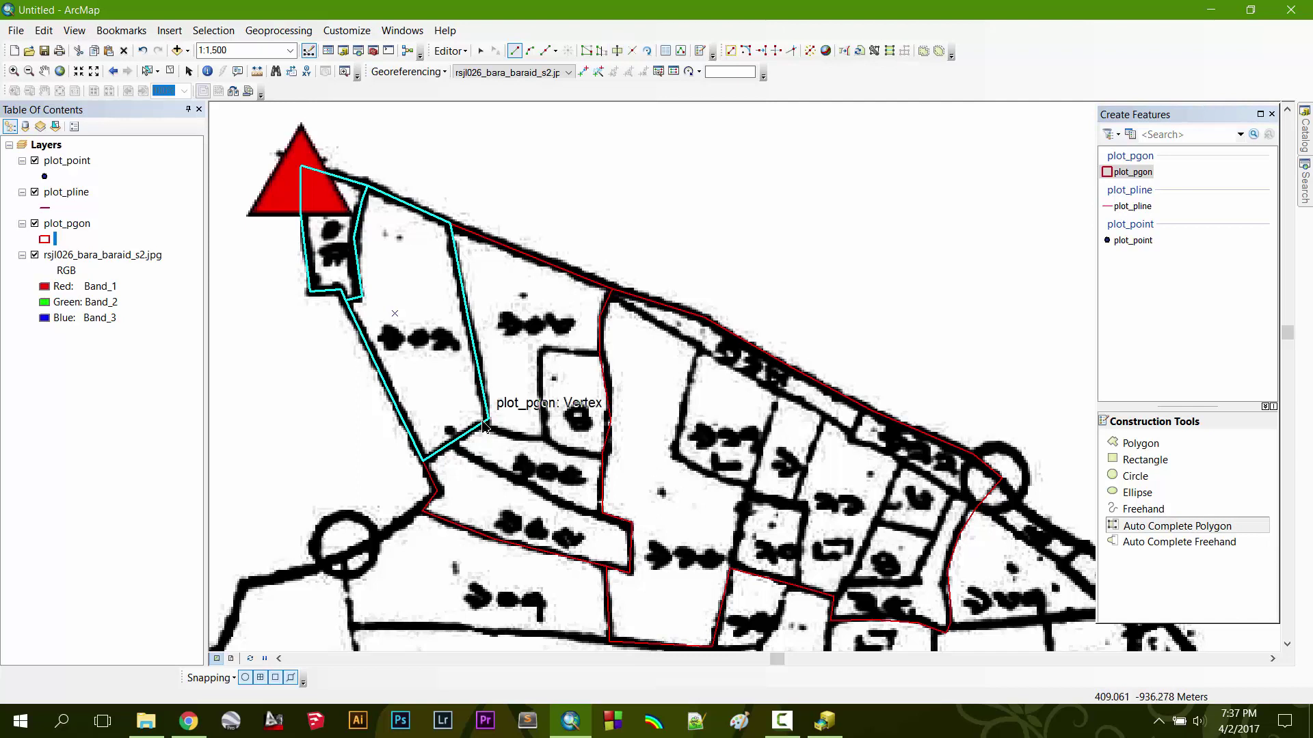
{"action": "left_click", "coordinate": [478, 427]}
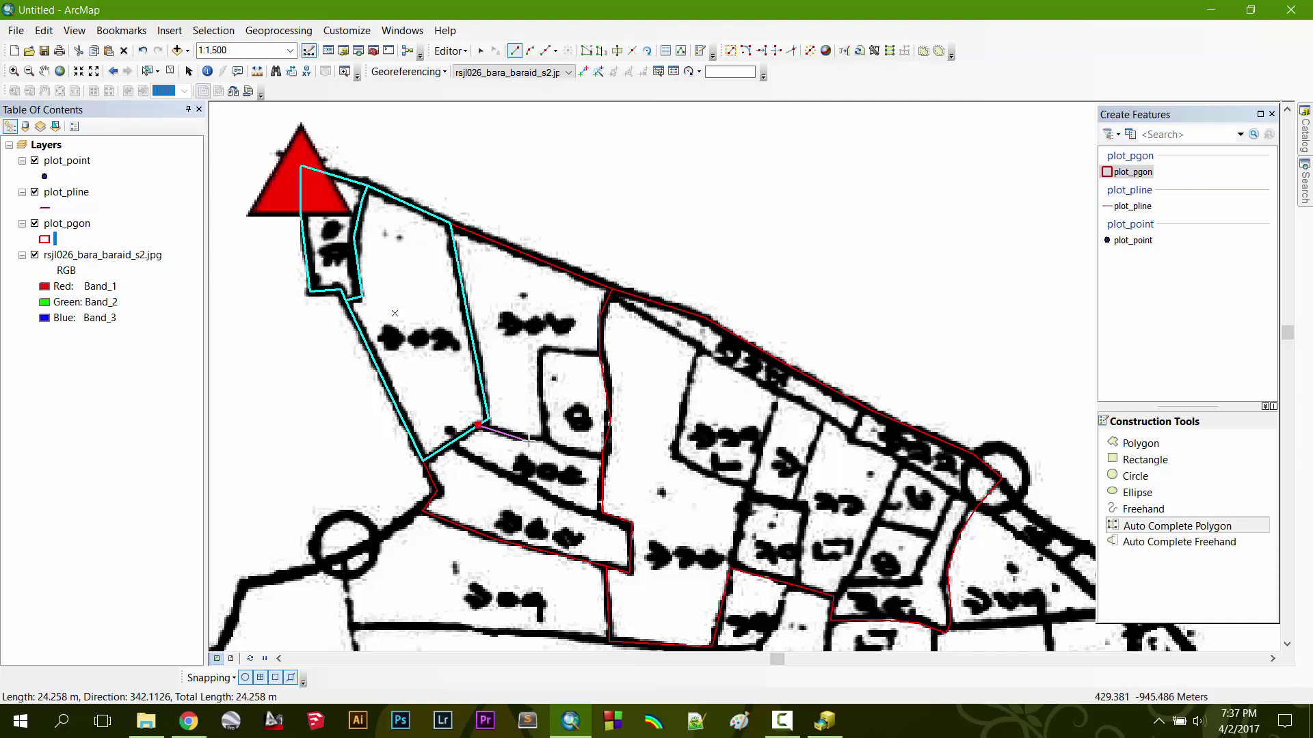
{"action": "left_click", "coordinate": [530, 438]}
{"action": "left_click", "coordinate": [549, 436]}
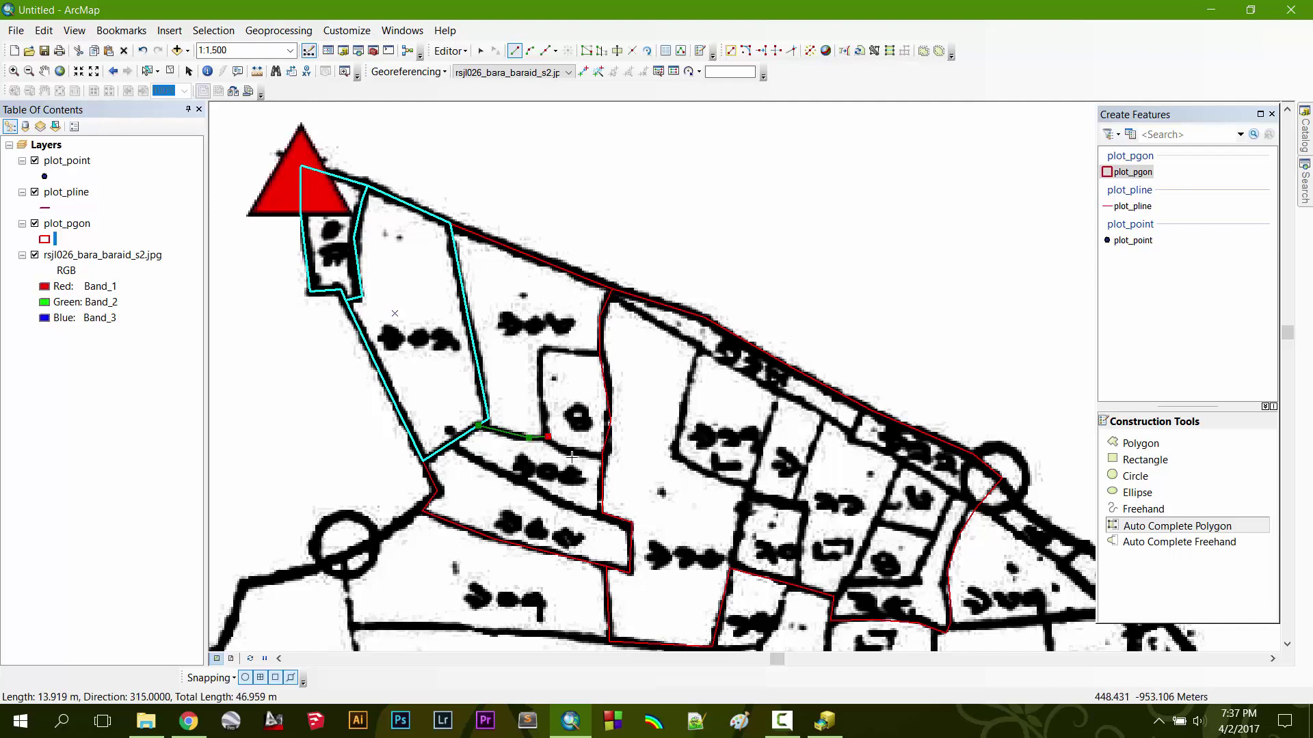
{"action": "left_click", "coordinate": [576, 453]}
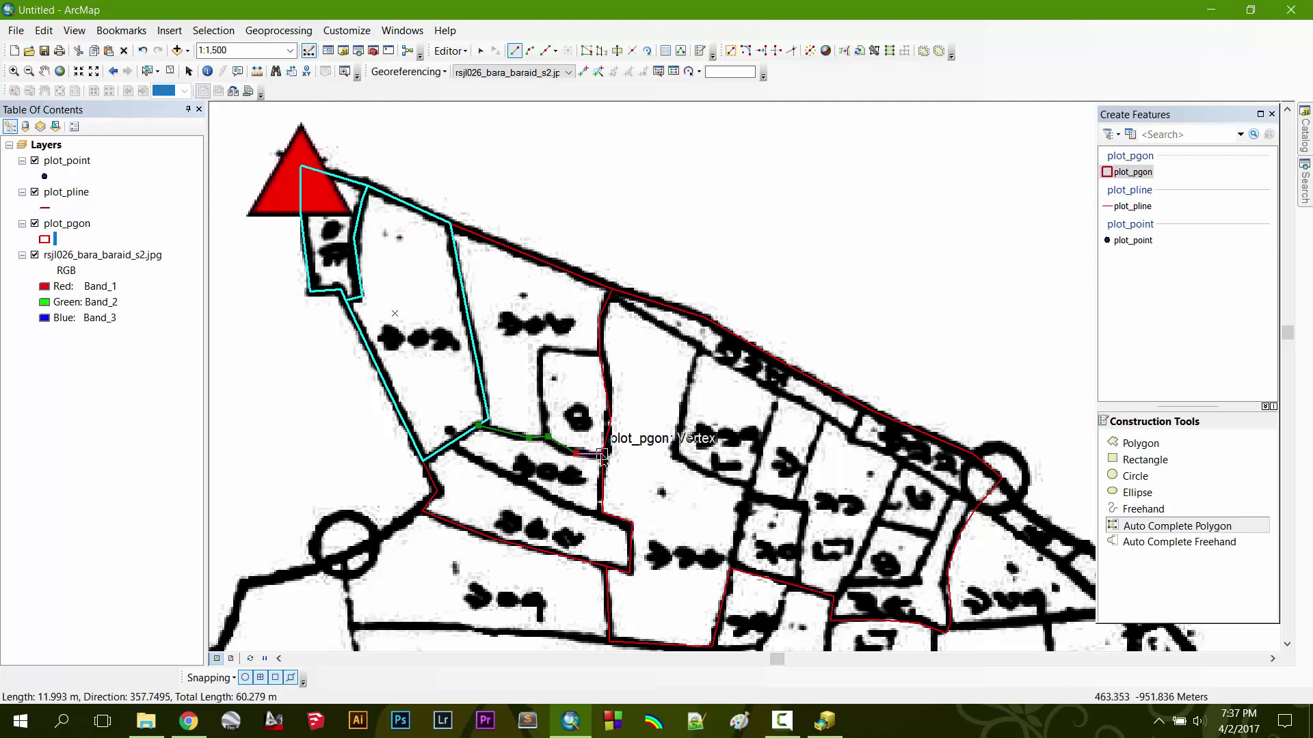
{"action": "double_click", "coordinate": [601, 454]}
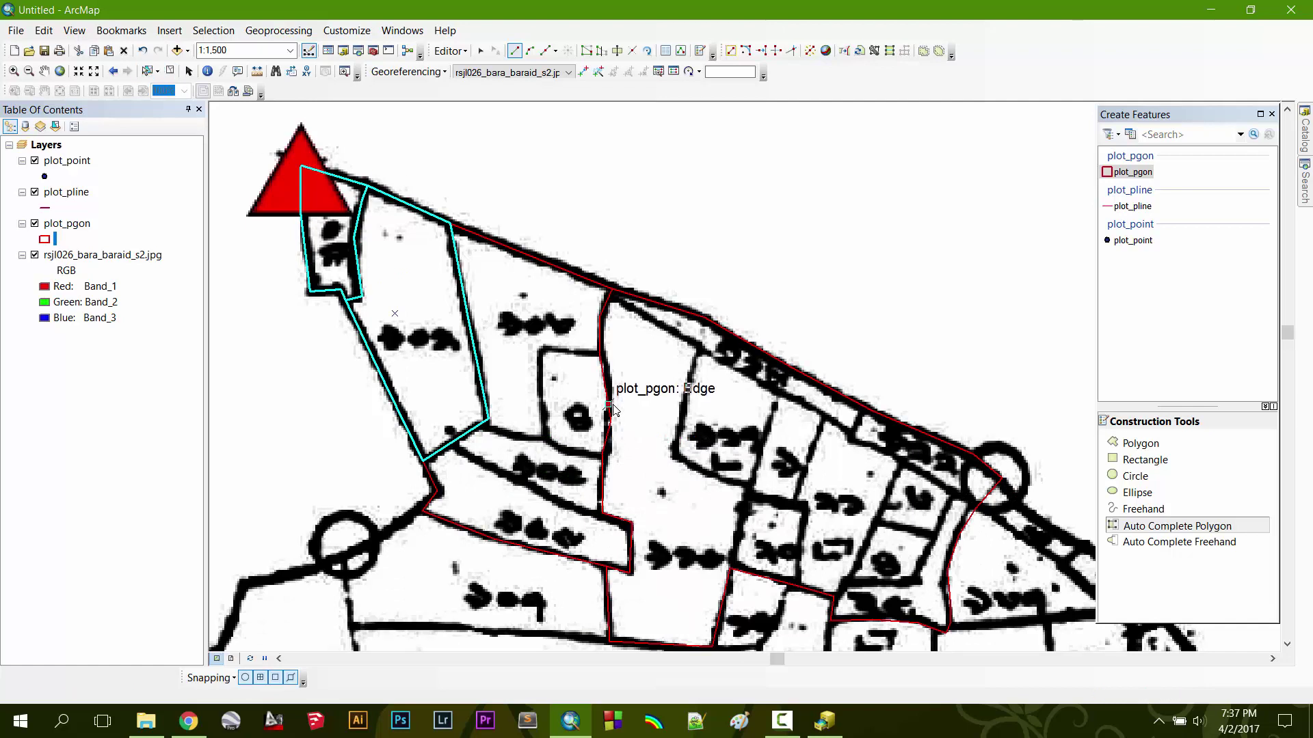
{"action": "left_click", "coordinate": [609, 405]}
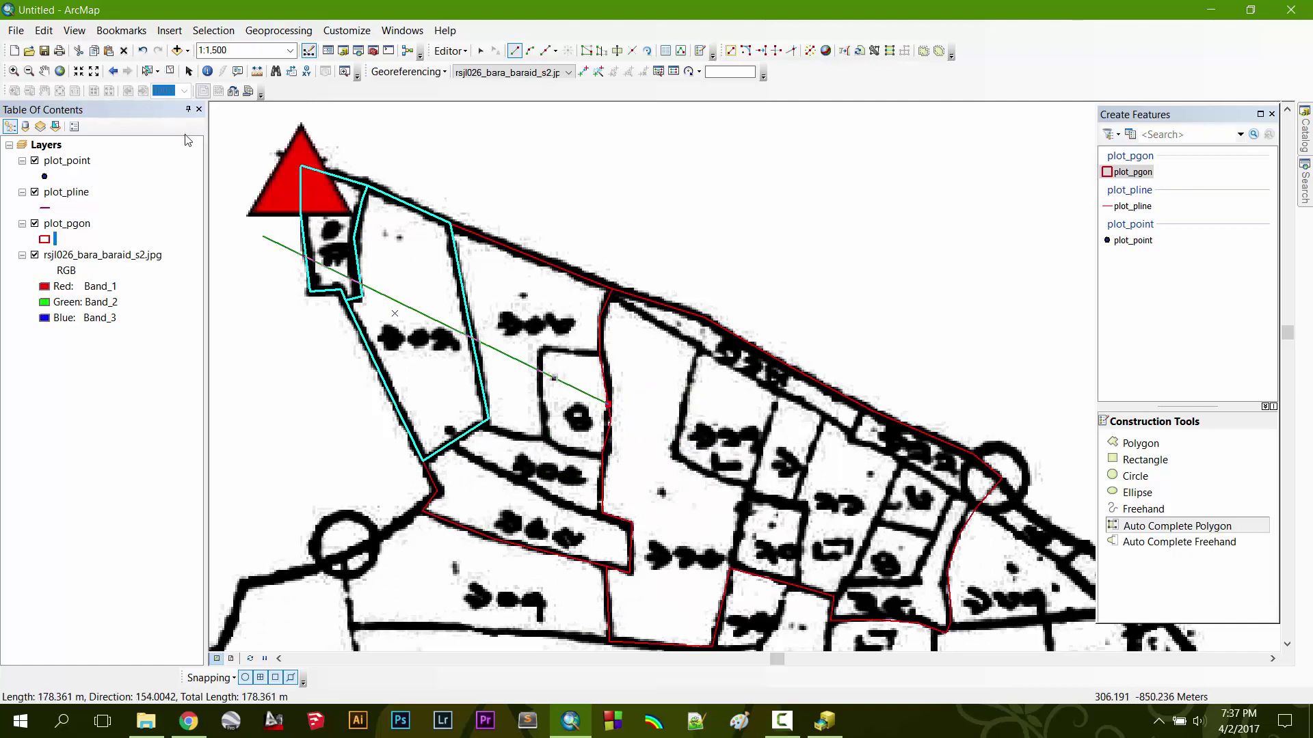
{"action": "left_click", "coordinate": [147, 71]}
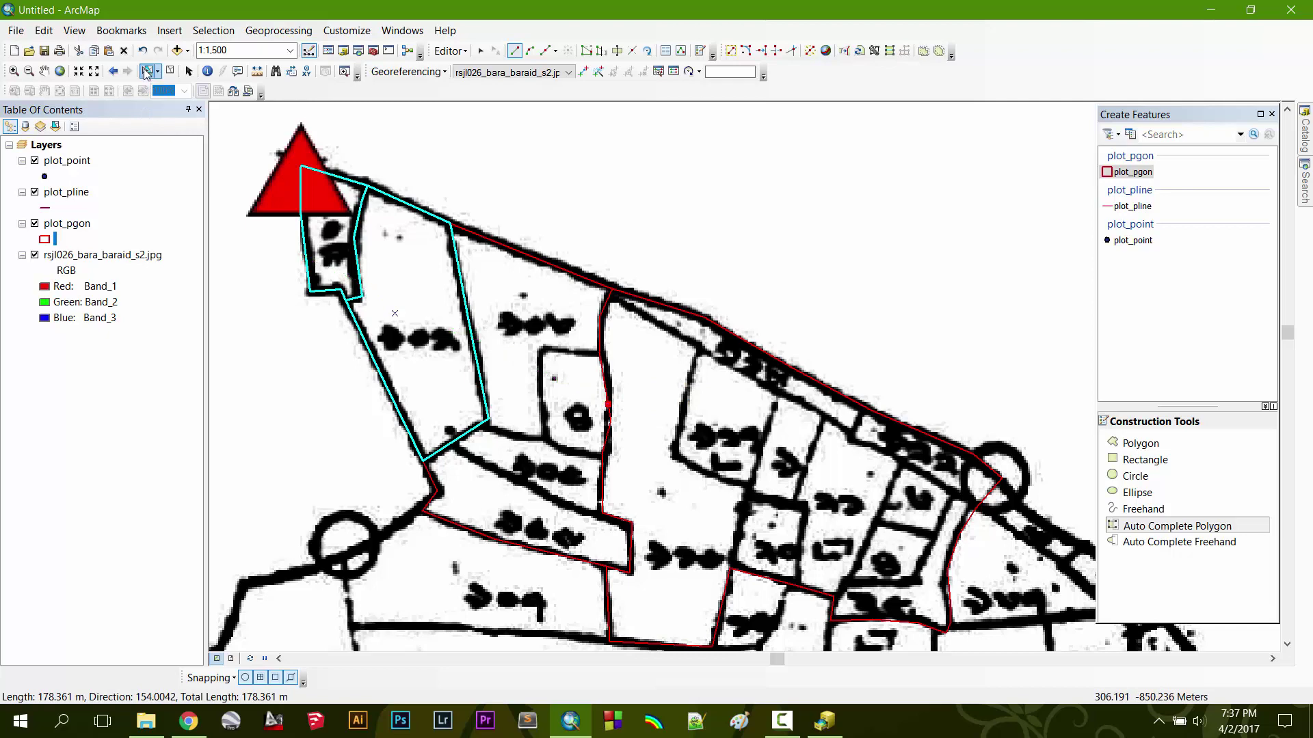
{"action": "left_click", "coordinate": [610, 429]}
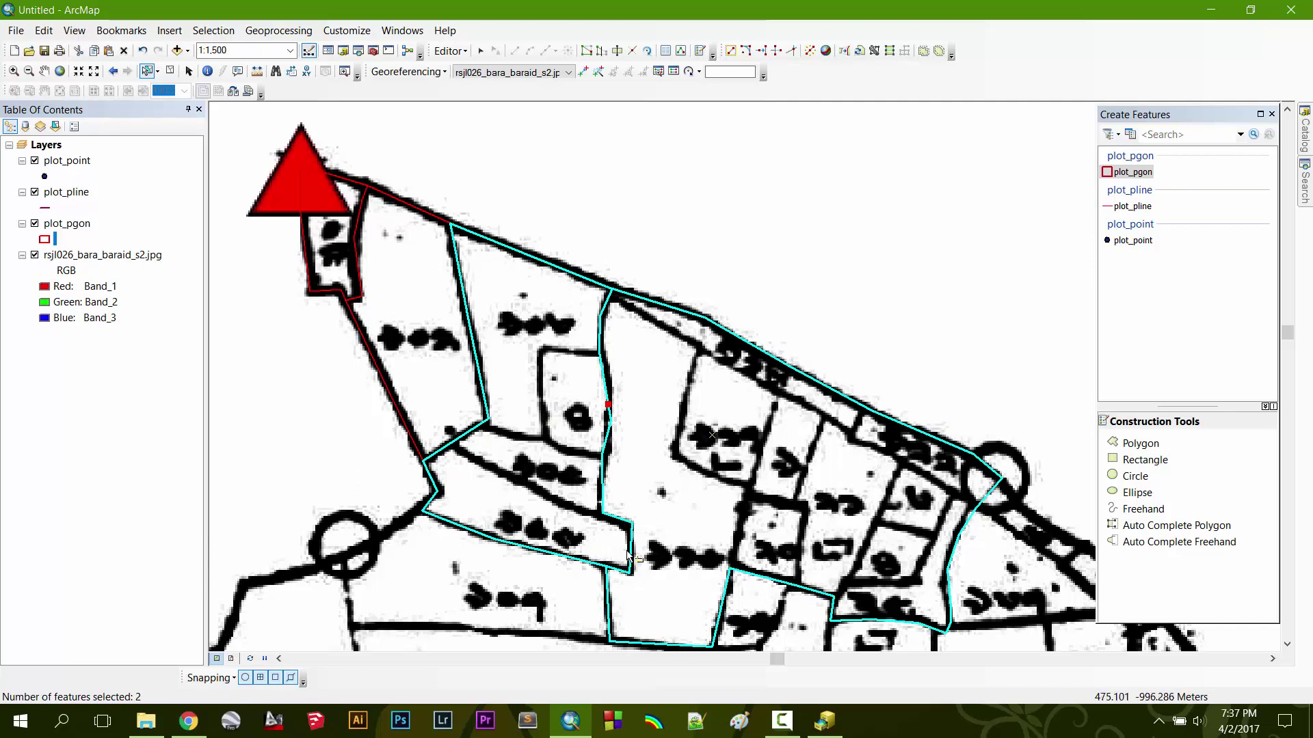
- Trace the separate westernmost plot, southwest of the cut area, as a new plot_pgon polygon starting from the circled boundary corner
{"action": "left_click_drag", "start_coordinate": [628, 554], "coordinate": [657, 314]}
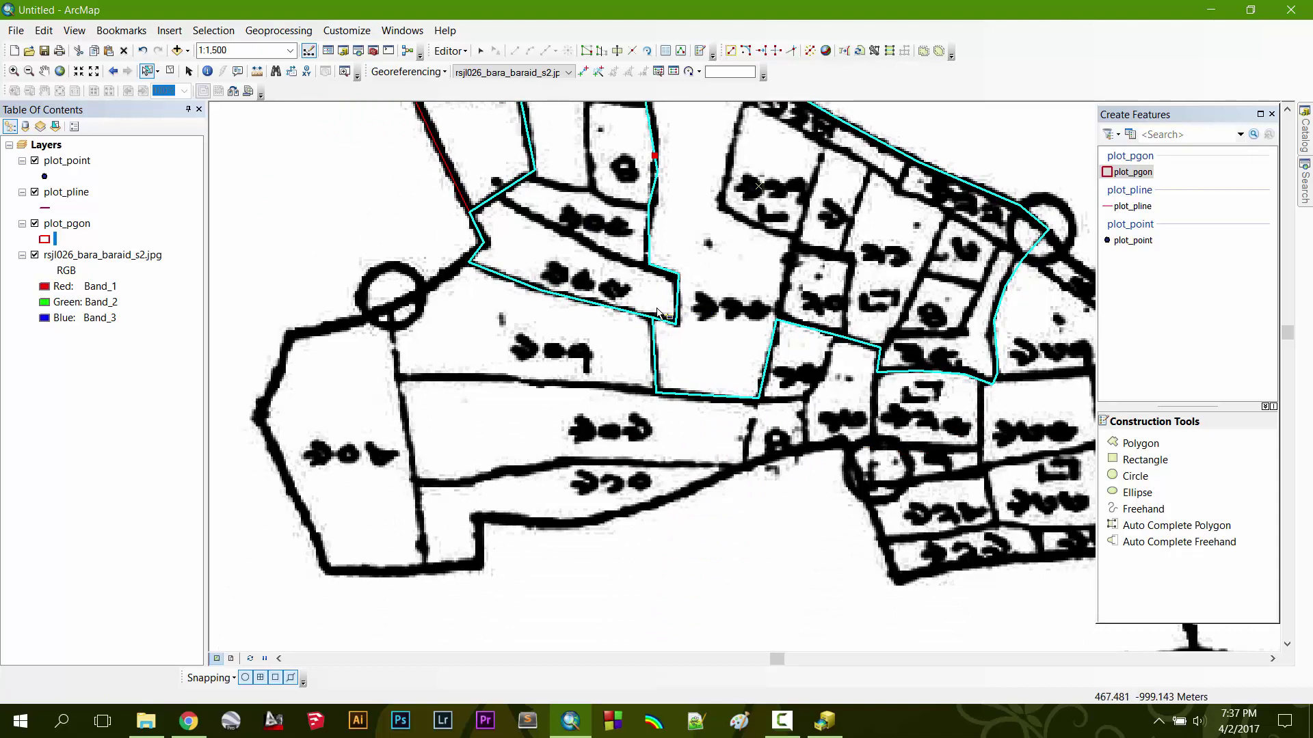
{"action": "left_click", "coordinate": [1154, 444]}
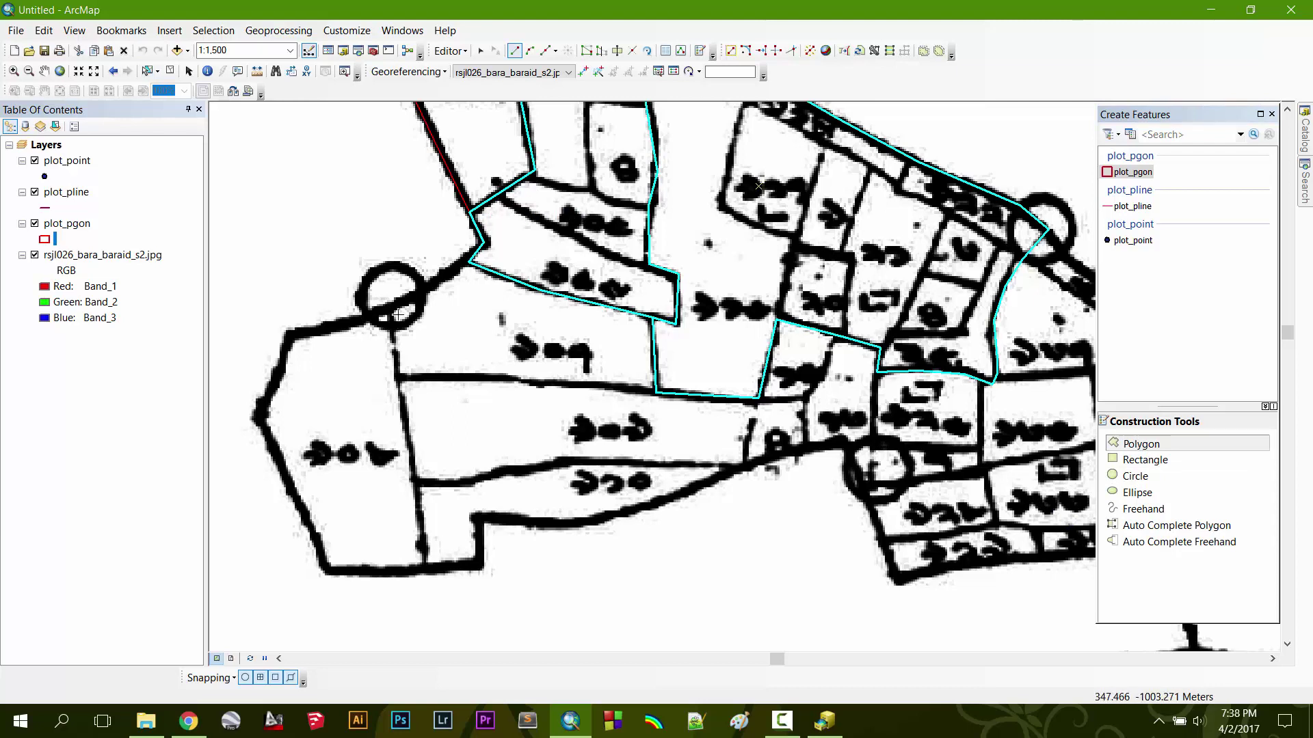
{"action": "left_click", "coordinate": [391, 309]}
{"action": "left_click", "coordinate": [347, 326]}
{"action": "left_click", "coordinate": [288, 332]}
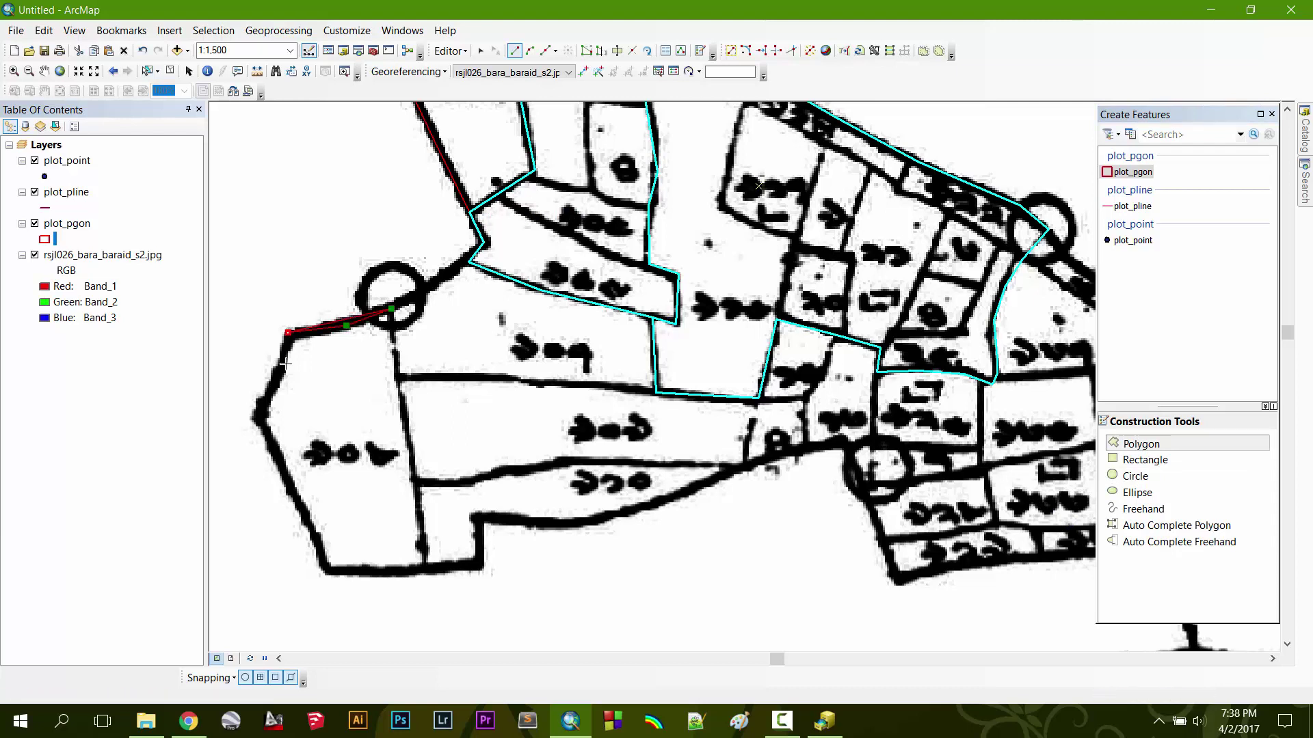
{"action": "left_click", "coordinate": [259, 411]}
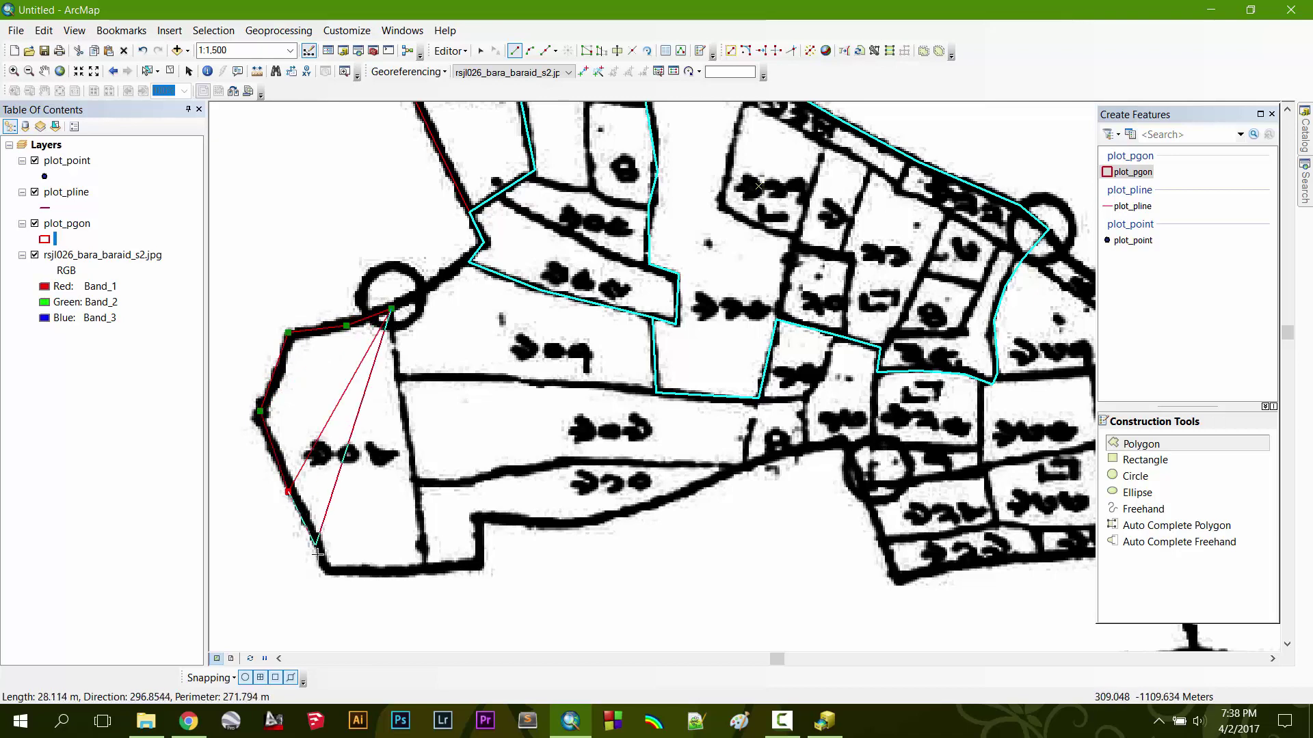
{"action": "left_click", "coordinate": [288, 491]}
{"action": "left_click", "coordinate": [327, 570]}
{"action": "left_click", "coordinate": [428, 573]}
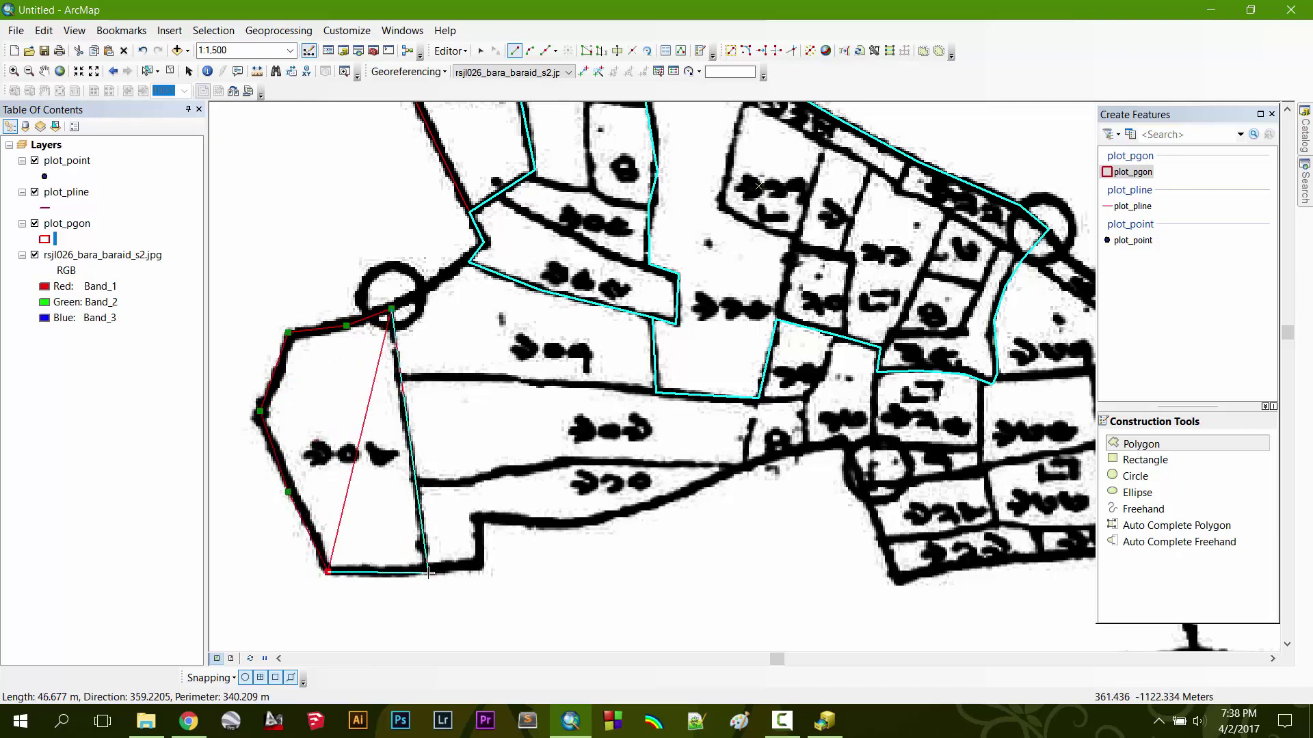
{"action": "left_click", "coordinate": [414, 478]}
{"action": "left_click", "coordinate": [395, 349]}
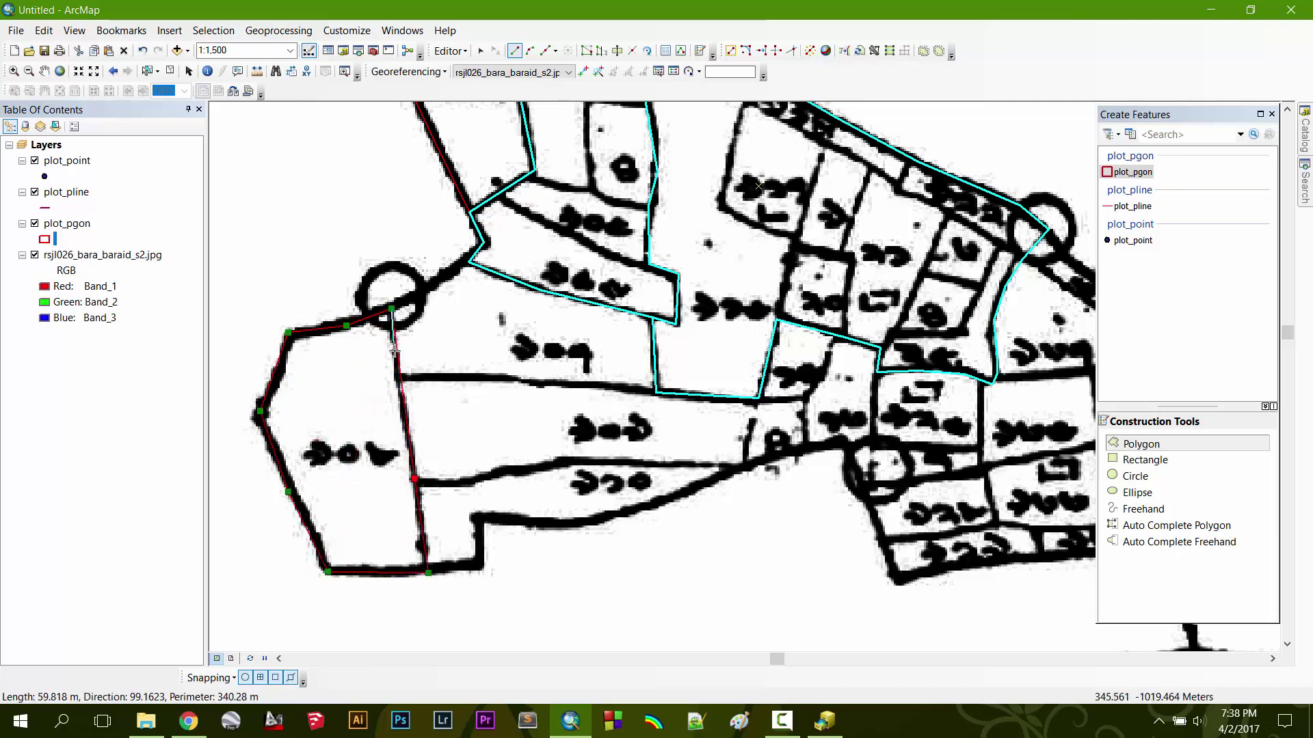
{"action": "double_click", "coordinate": [393, 314]}
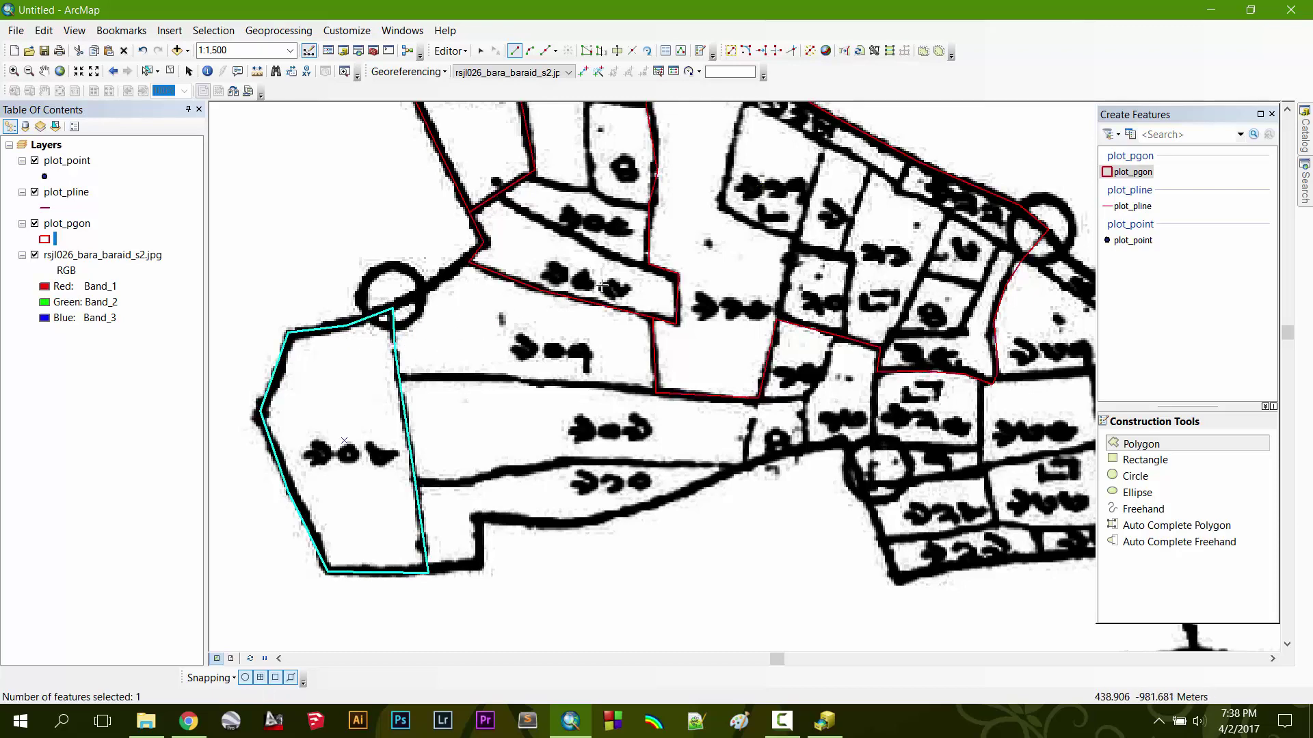
- Try to auto-complete a plot_pgon polygon along the scanned line from the westernmost plot's eastern edge to the neighbouring polygon's lower corner
{"action": "left_click", "coordinate": [1185, 528]}
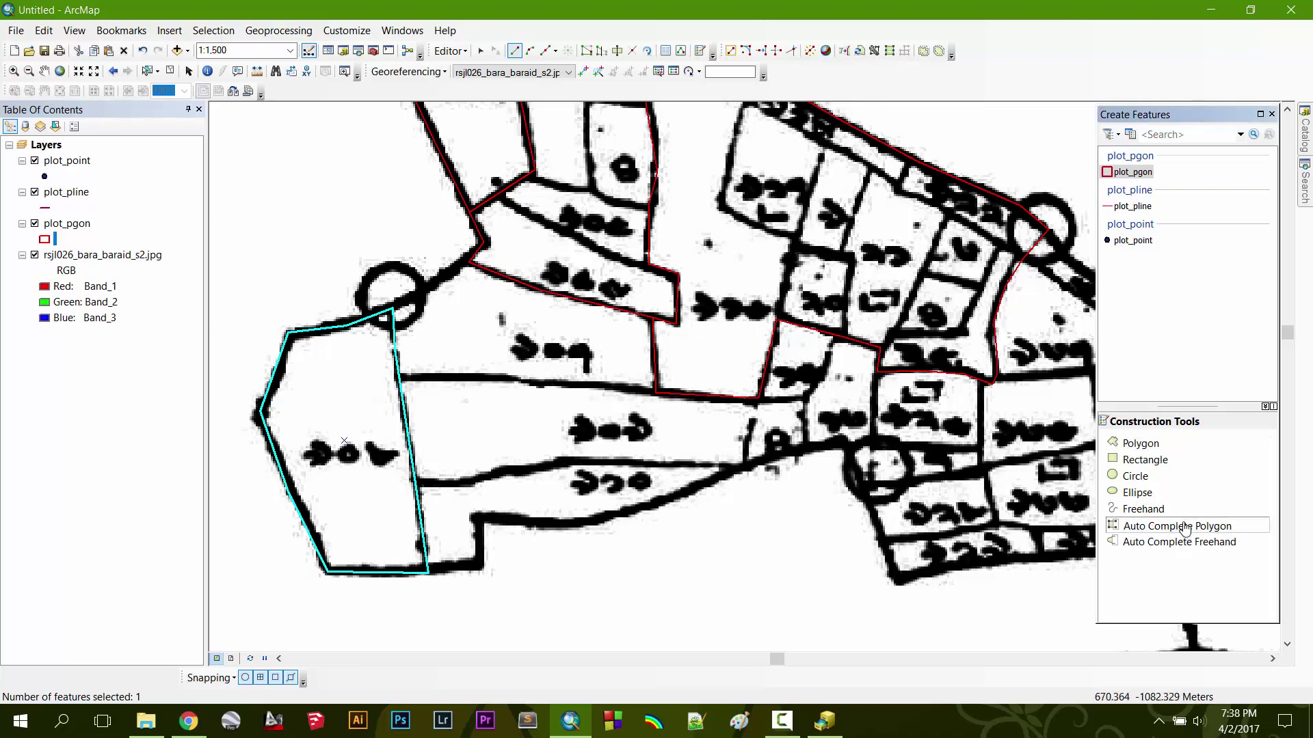
{"action": "left_click", "coordinate": [398, 376]}
{"action": "left_click", "coordinate": [473, 380]}
{"action": "left_click", "coordinate": [558, 383]}
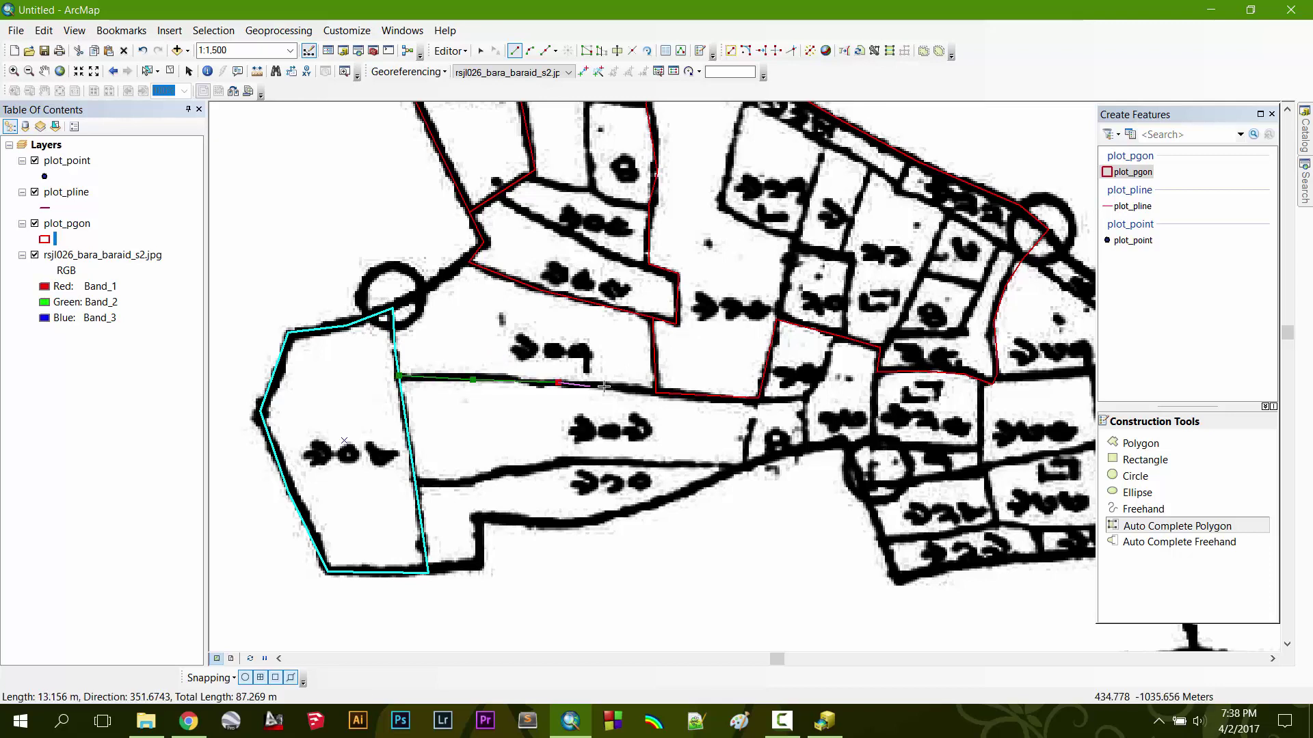
{"action": "double_click", "coordinate": [655, 393]}
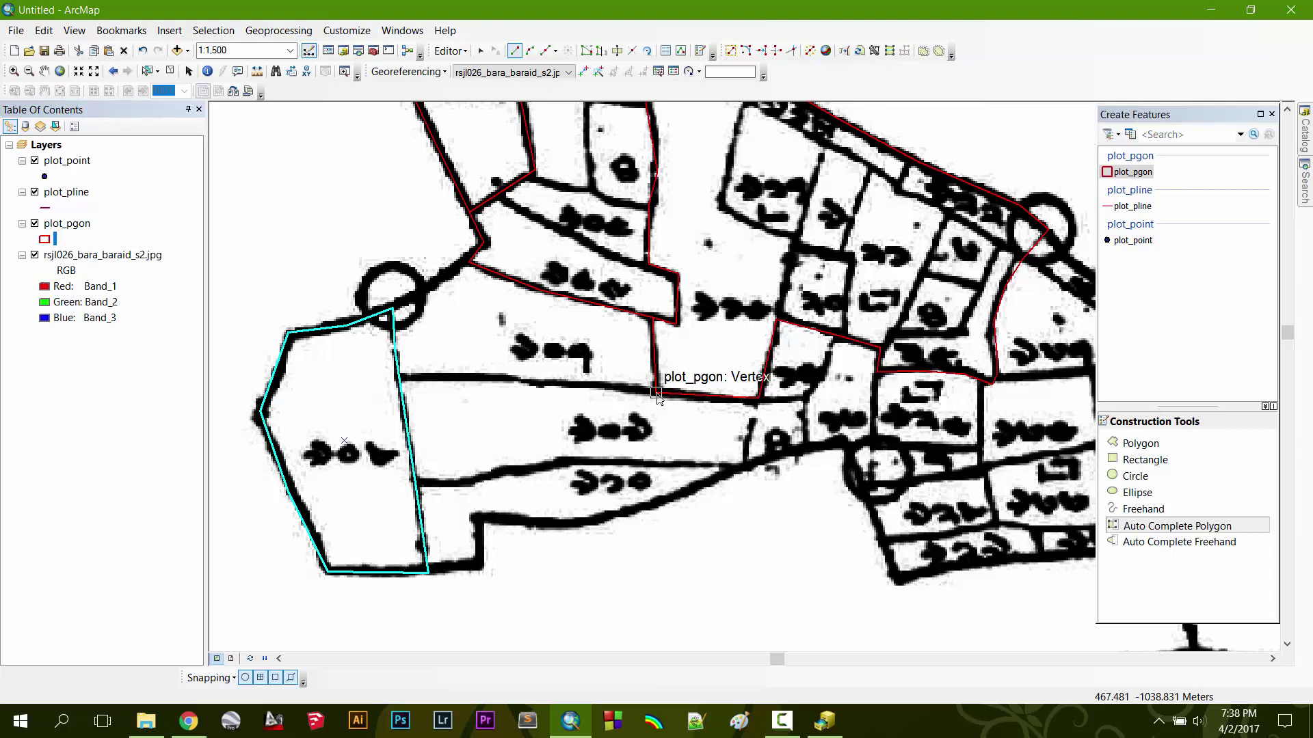
- Auto-complete the long plot east of the westernmost plot, tracing its northern, western and southern scanned lines between the two corners of the existing polygon
{"action": "left_click", "coordinate": [655, 393]}
{"action": "left_click", "coordinate": [586, 385]}
{"action": "left_click", "coordinate": [492, 378]}
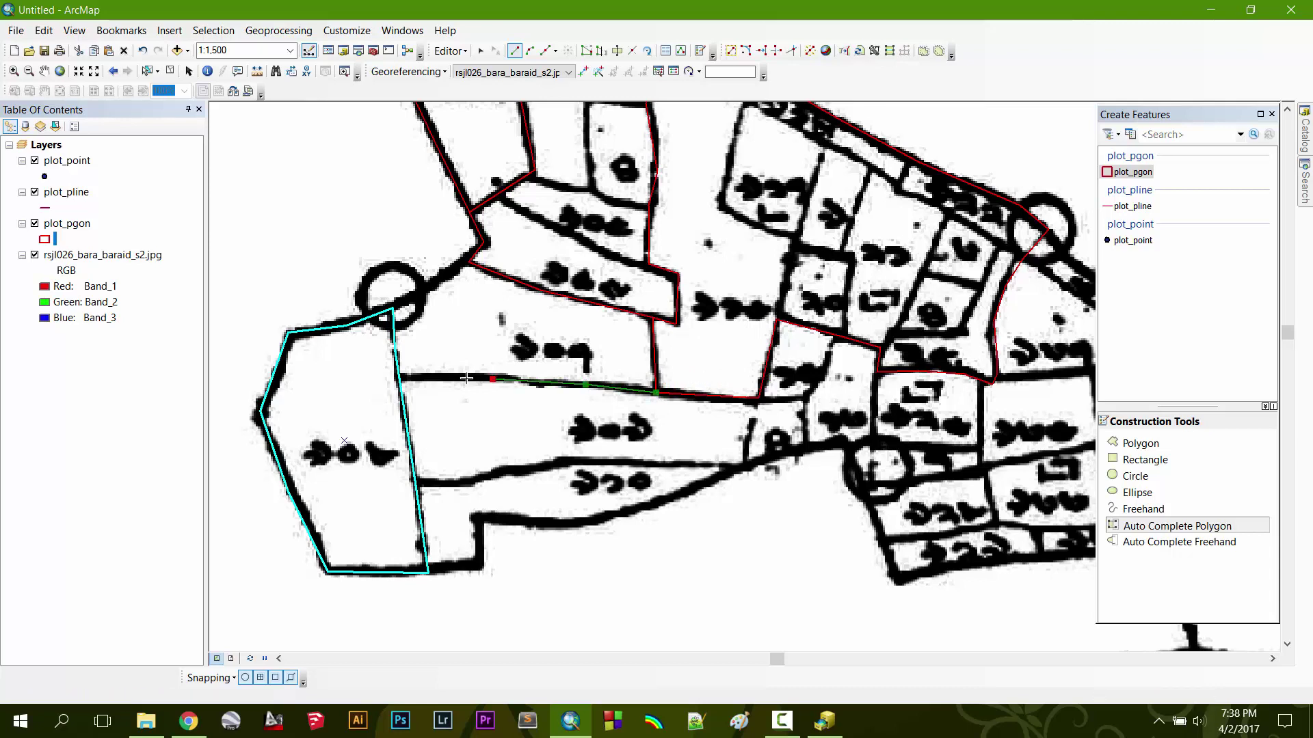
{"action": "left_click", "coordinate": [403, 382]}
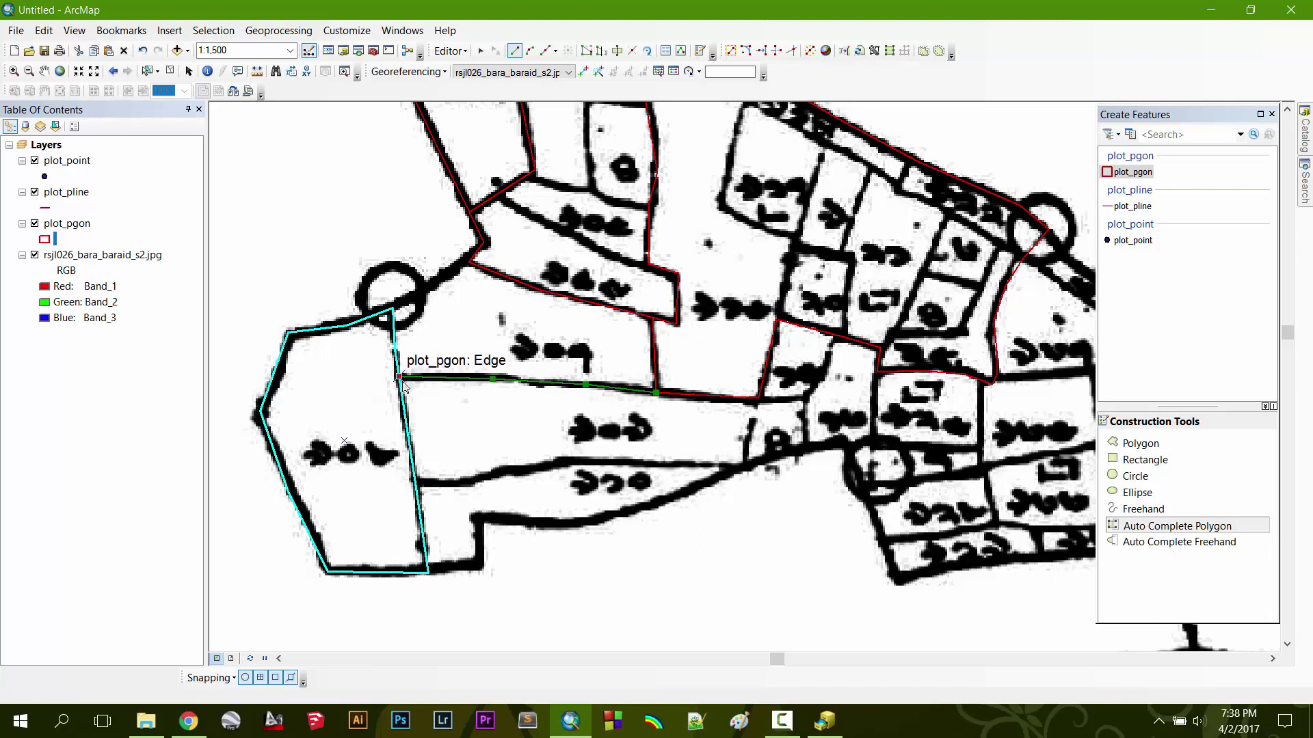
{"action": "left_click", "coordinate": [415, 480]}
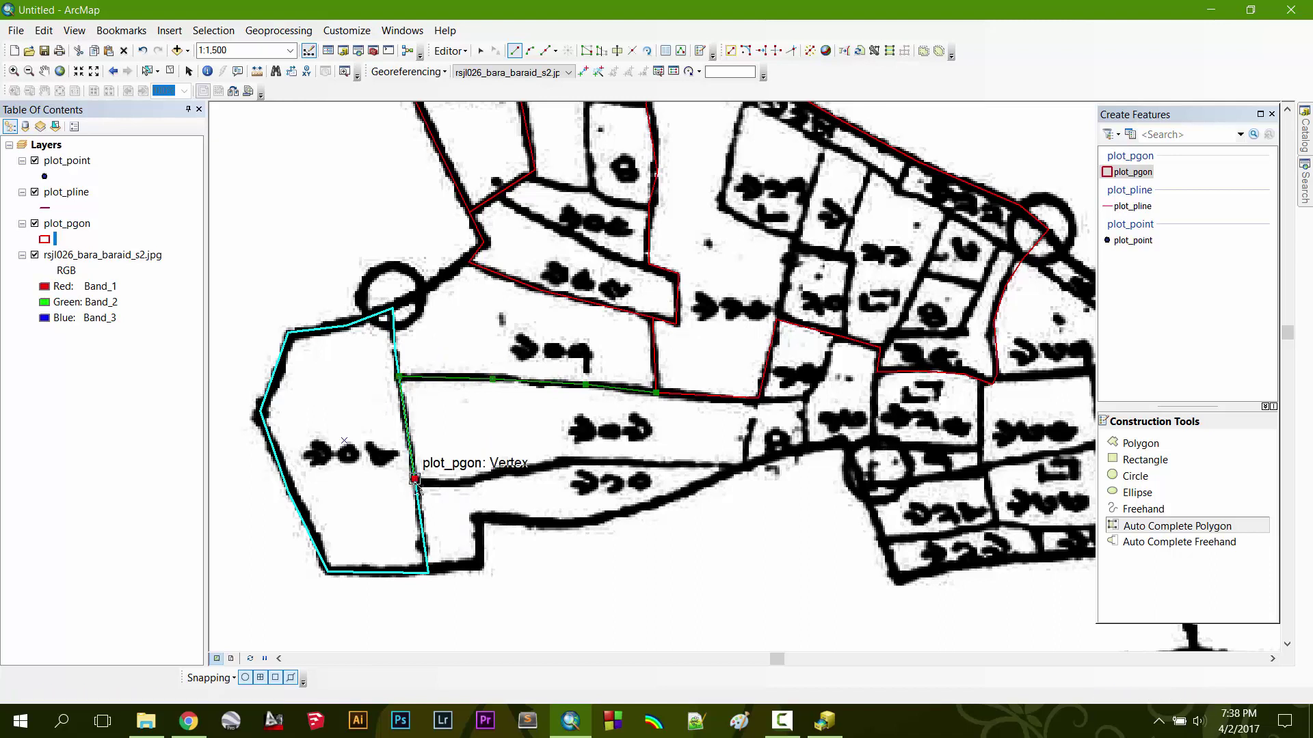
{"action": "left_click", "coordinate": [474, 486]}
{"action": "left_click", "coordinate": [510, 470]}
{"action": "left_click", "coordinate": [563, 458]}
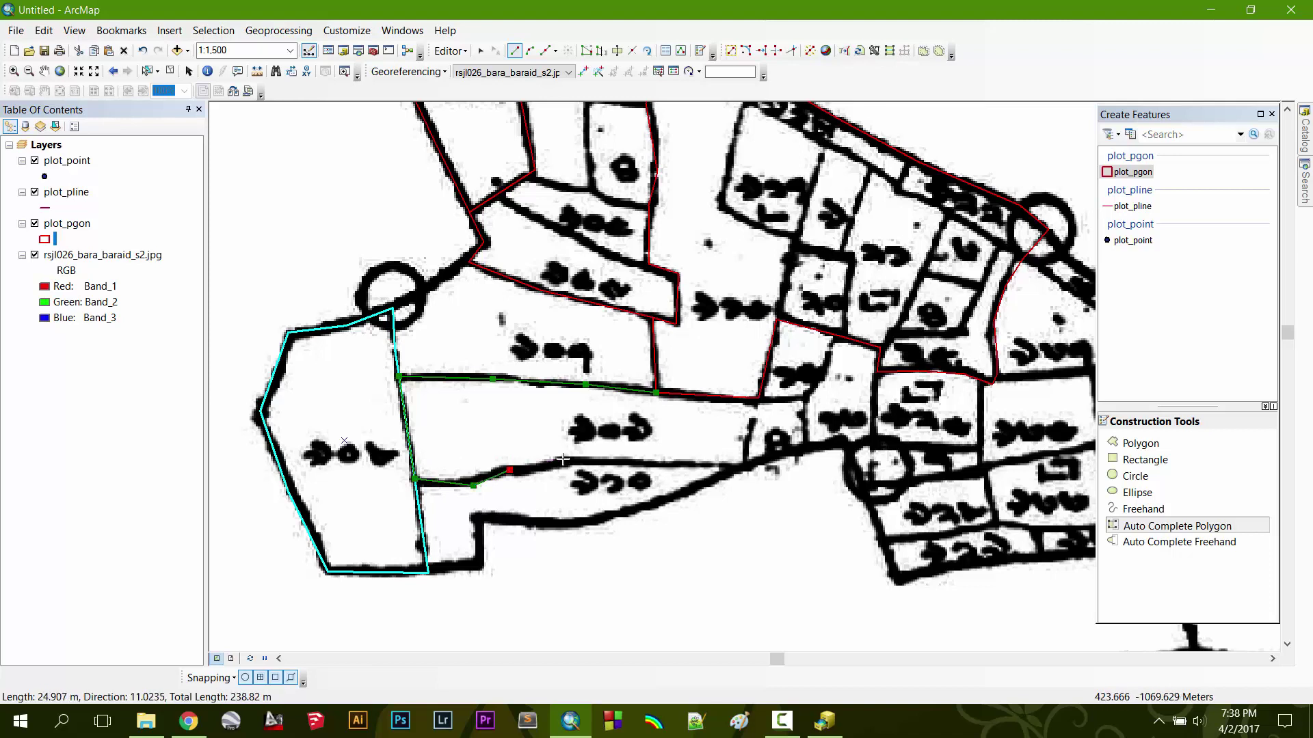
{"action": "left_click", "coordinate": [701, 467]}
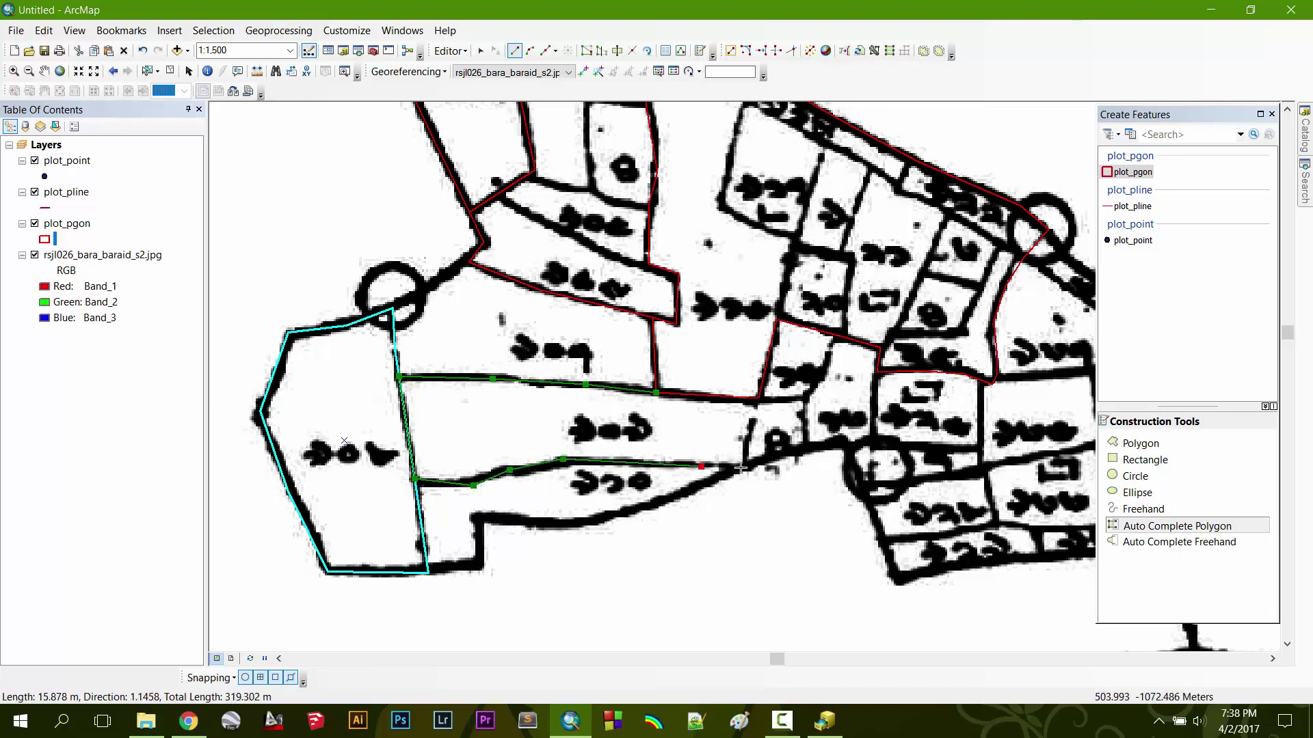
{"action": "left_click", "coordinate": [743, 469]}
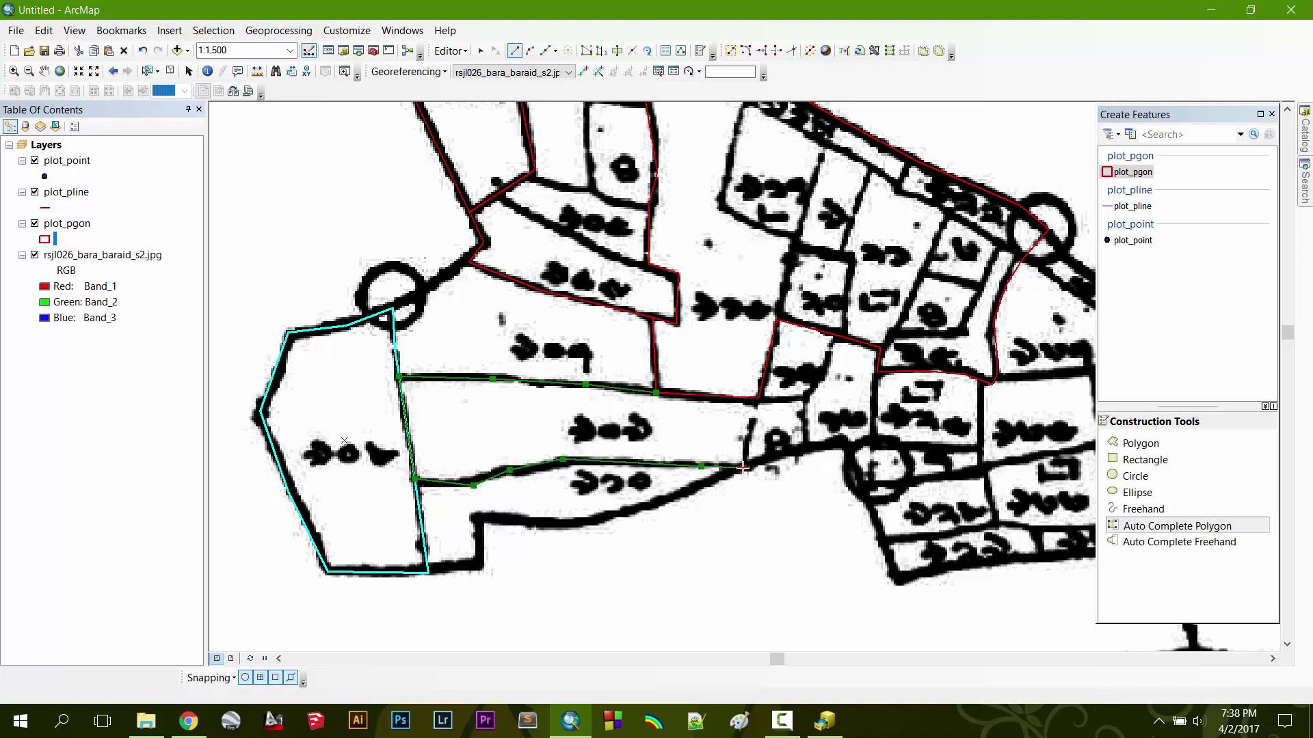
{"action": "double_click", "coordinate": [757, 399]}
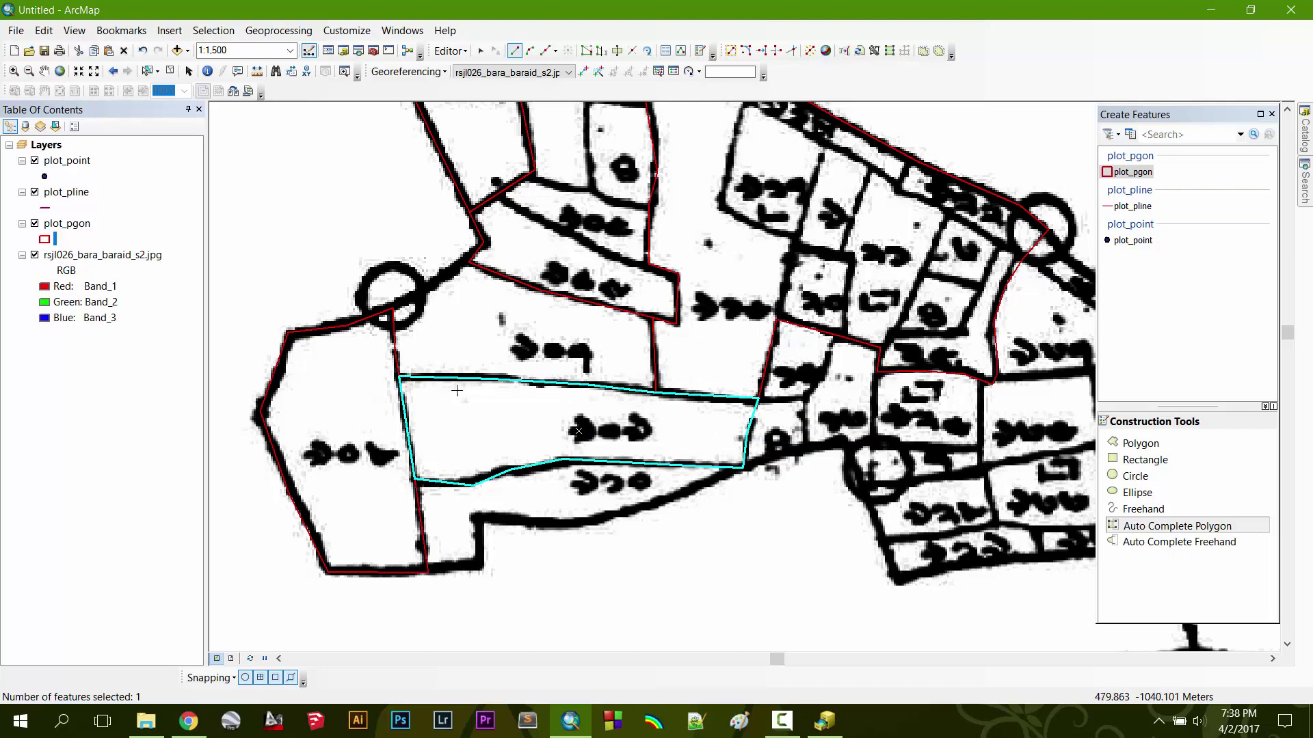
- Check the boundaries of the long plot, the westernmost plot and the polygon to the north by selecting them in turn
{"action": "scroll", "coordinate": [414, 429], "scroll_direction": "down", "scroll_amount": 2}
{"action": "scroll", "coordinate": [411, 428], "scroll_direction": "up", "scroll_amount": 6}
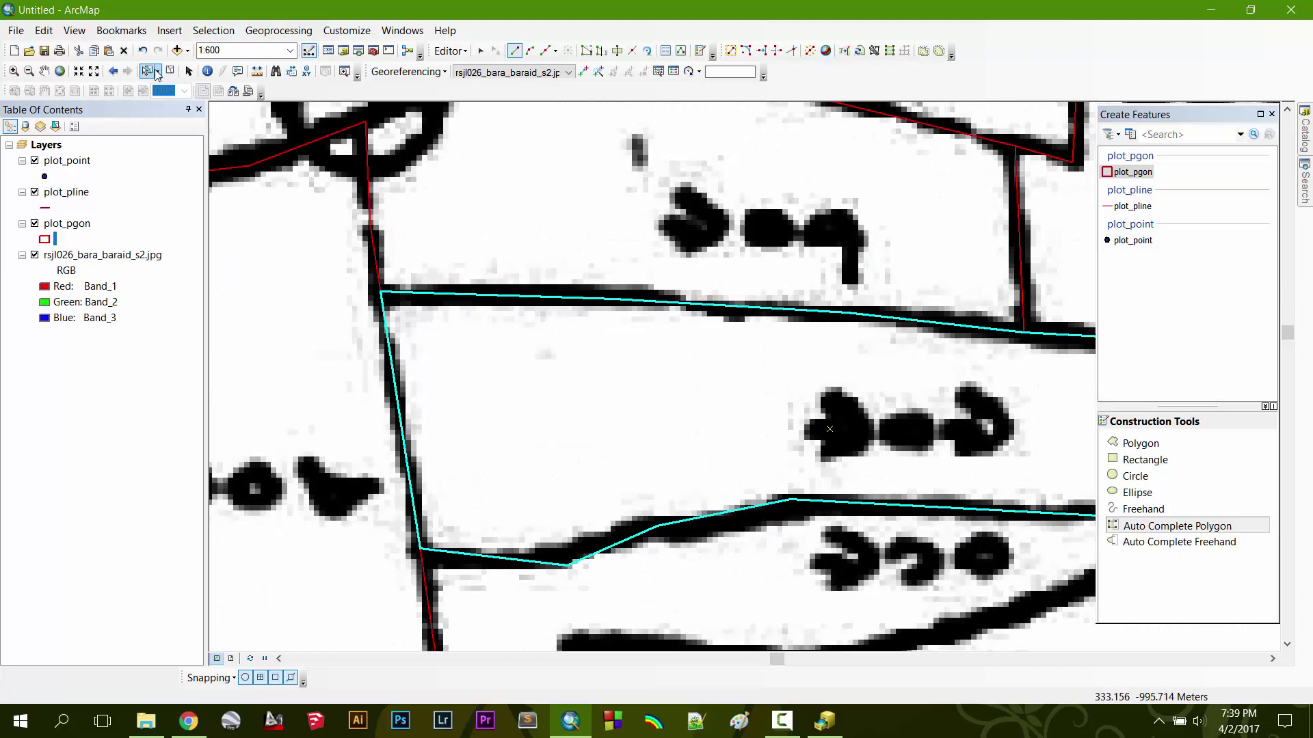
{"action": "left_click", "coordinate": [149, 72]}
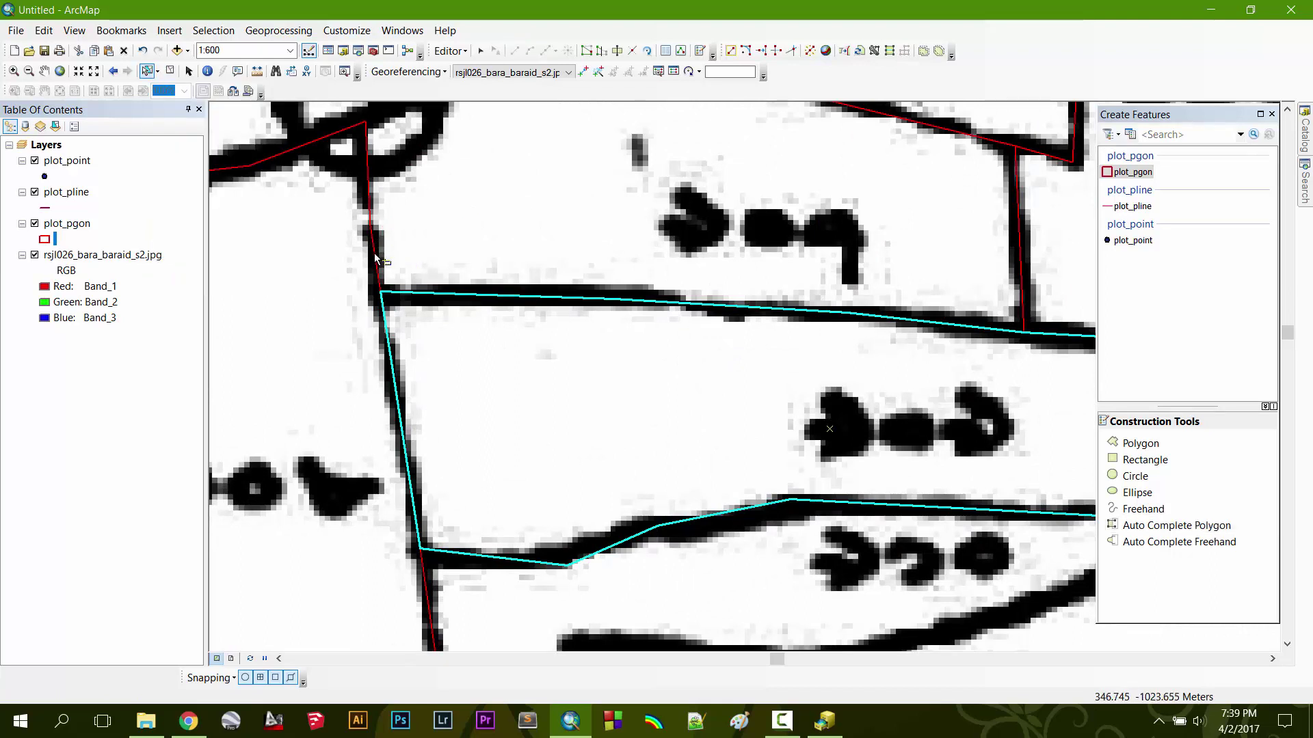
{"action": "left_click", "coordinate": [375, 258]}
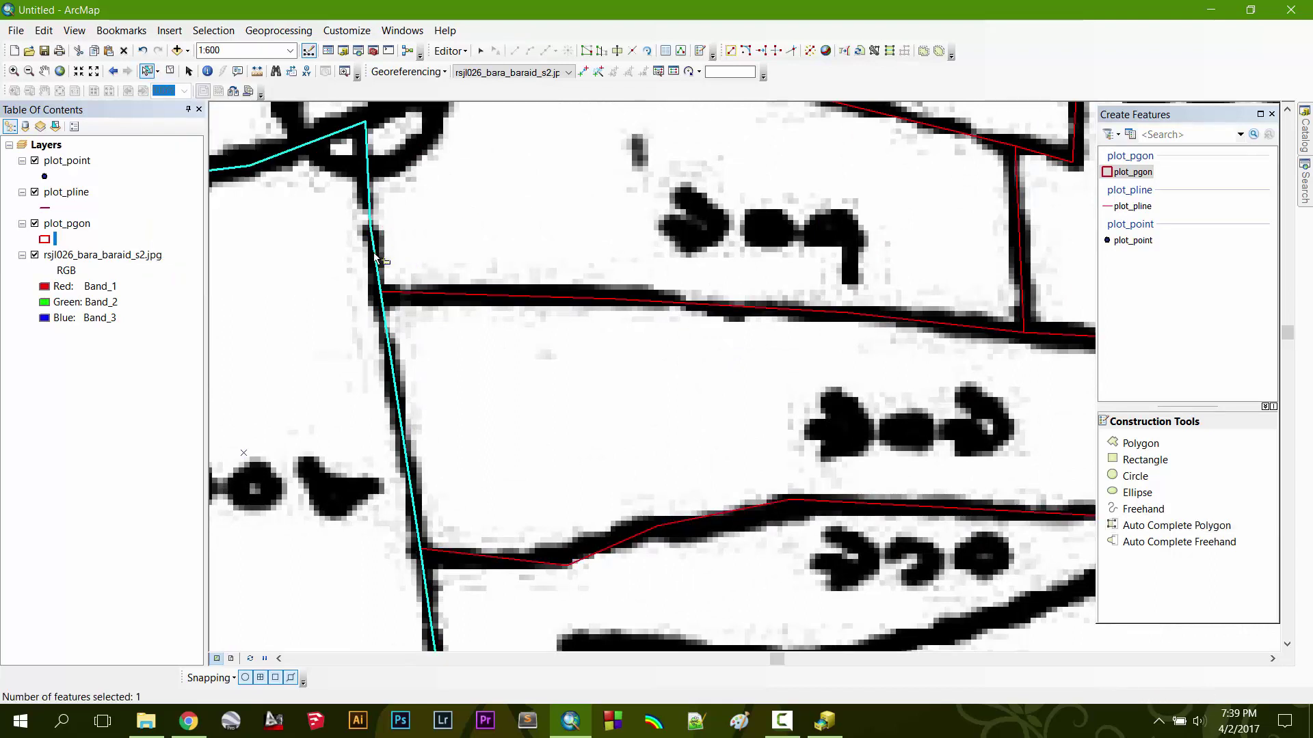
{"action": "left_click", "coordinate": [463, 556]}
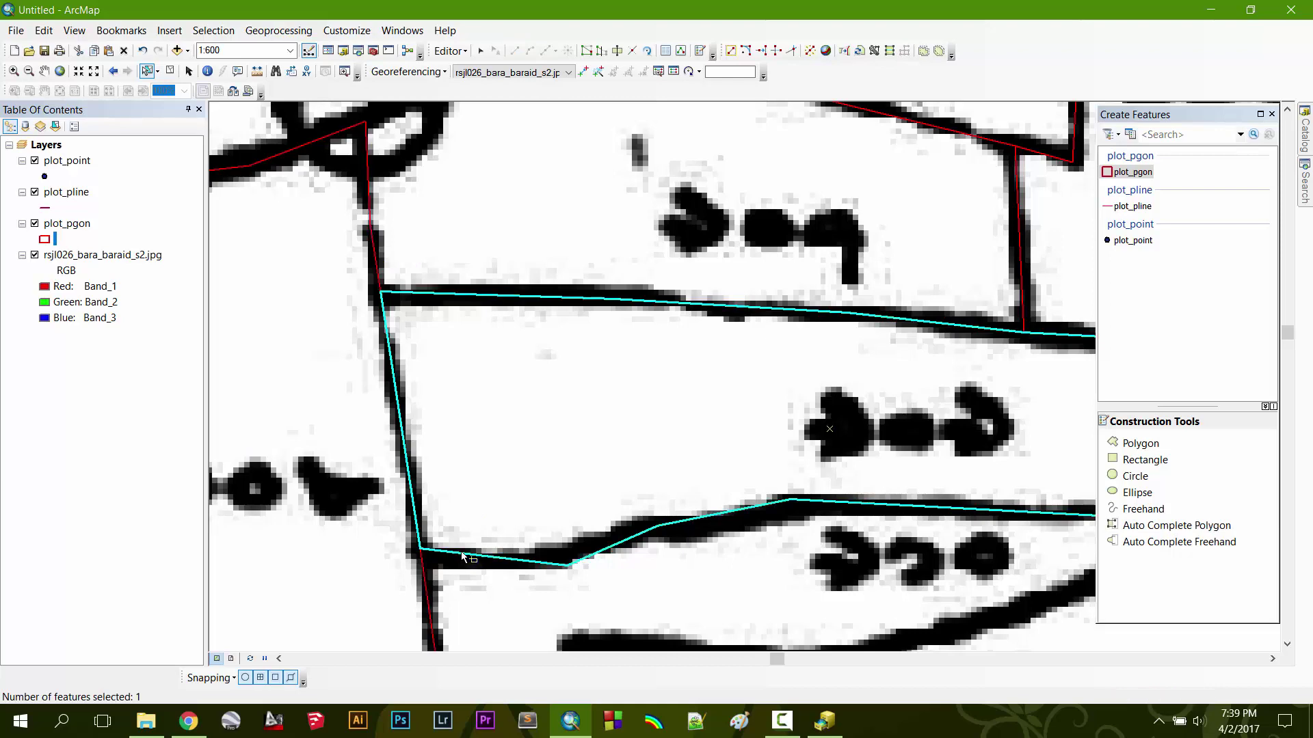
{"action": "left_click", "coordinate": [378, 277]}
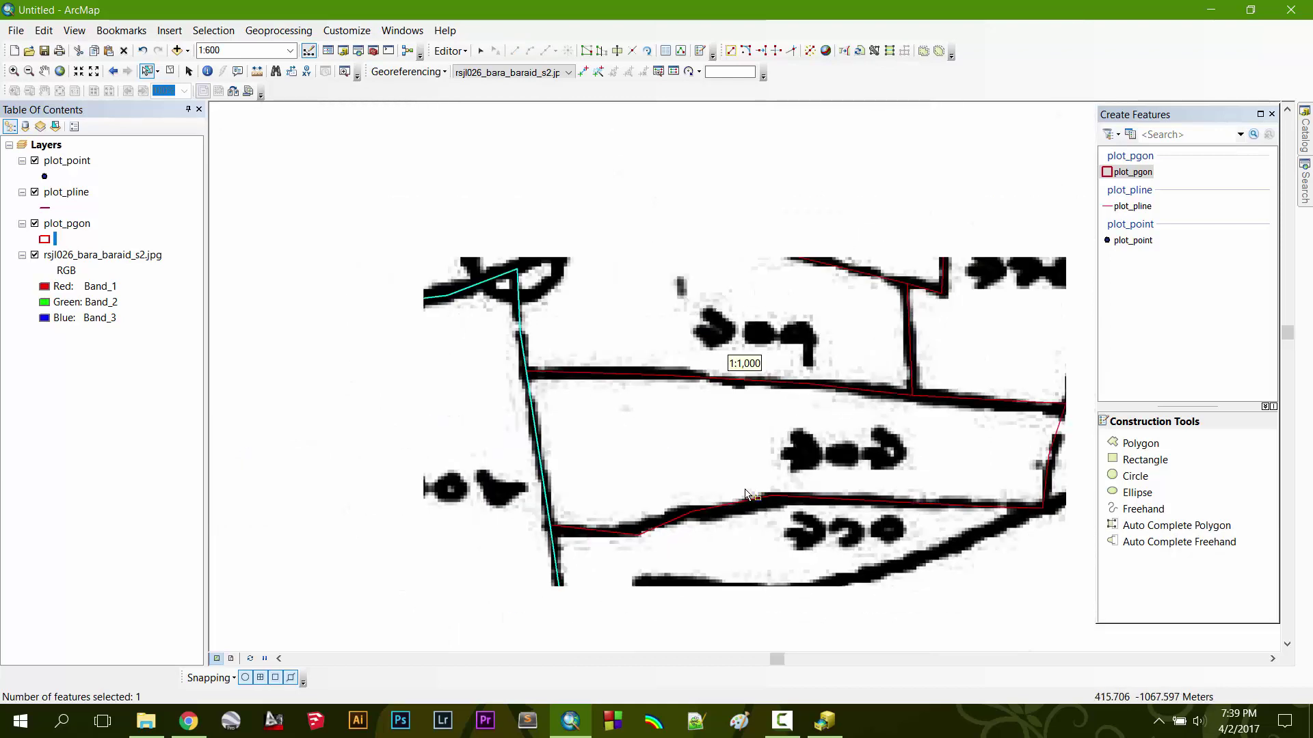
{"action": "scroll", "coordinate": [745, 493], "scroll_direction": "up", "scroll_amount": 4}
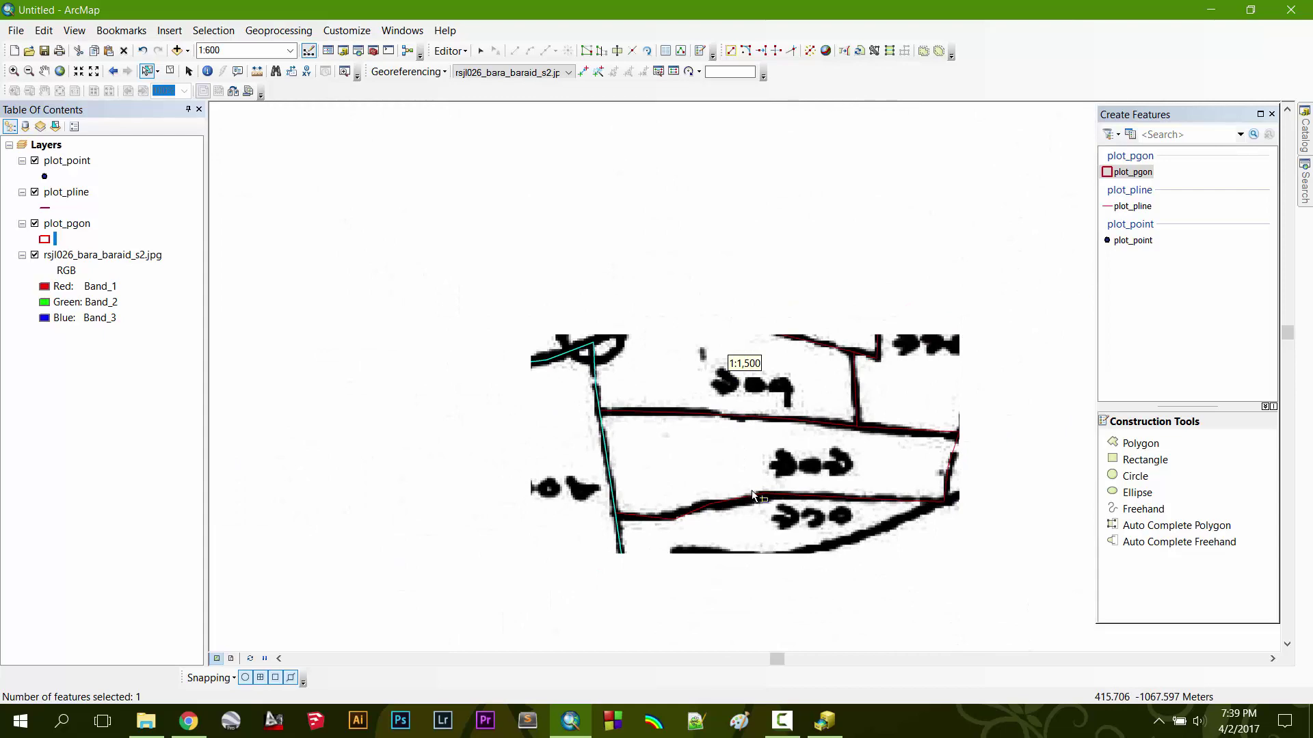
{"action": "left_click_drag", "start_coordinate": [792, 326], "coordinate": [659, 378]}
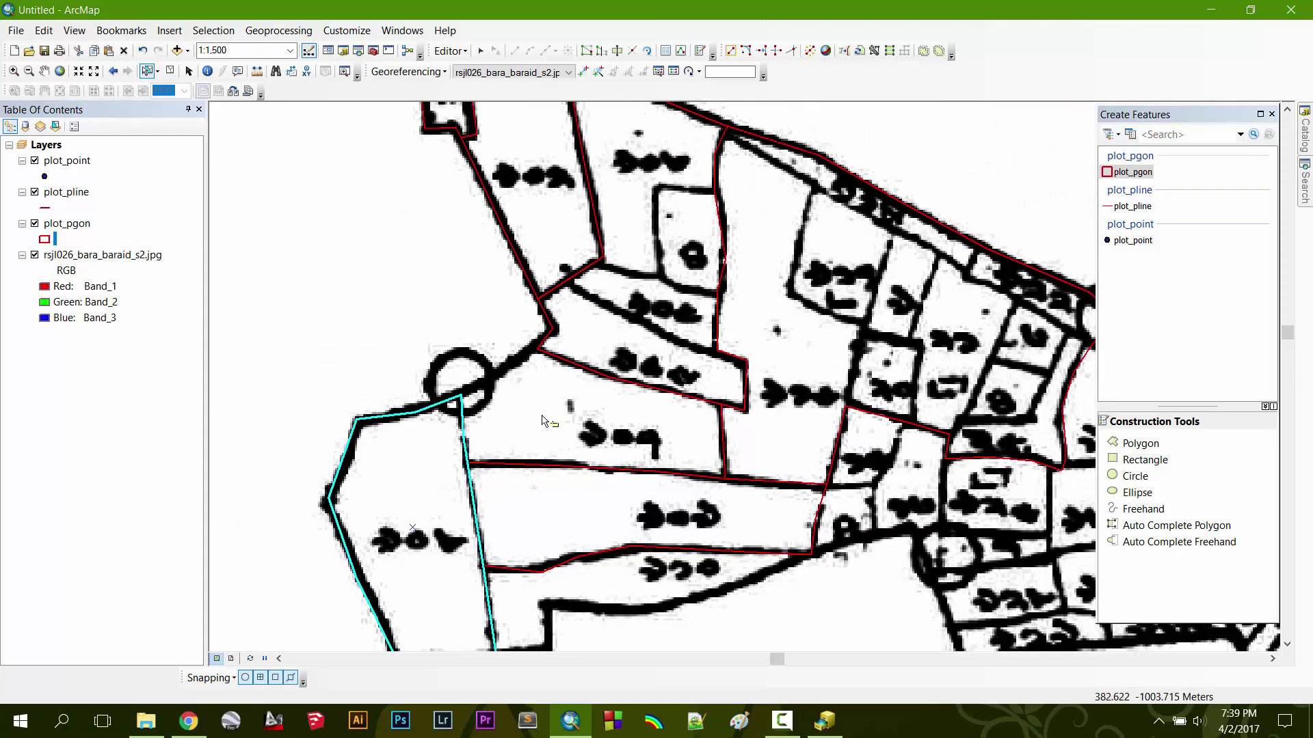
{"action": "left_click", "coordinate": [558, 357]}
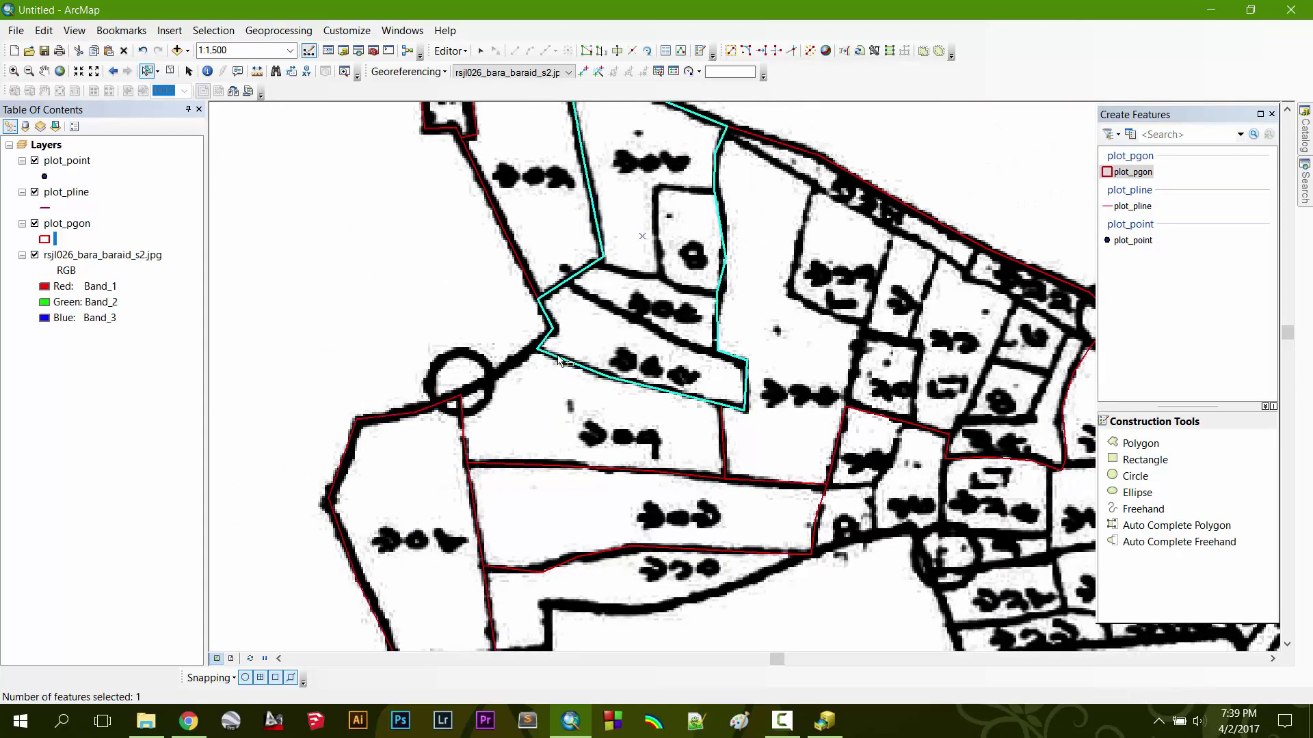
{"action": "left_click", "coordinate": [460, 404]}
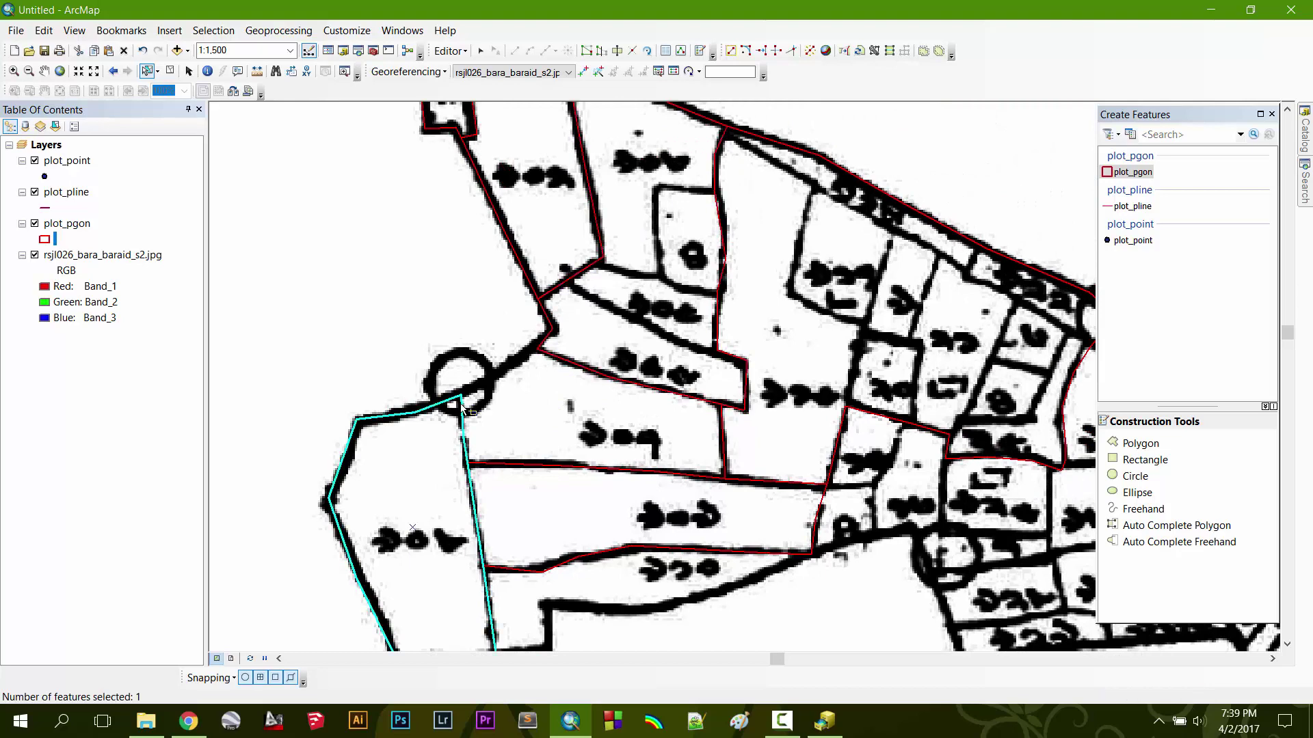
{"action": "left_click", "coordinate": [617, 384]}
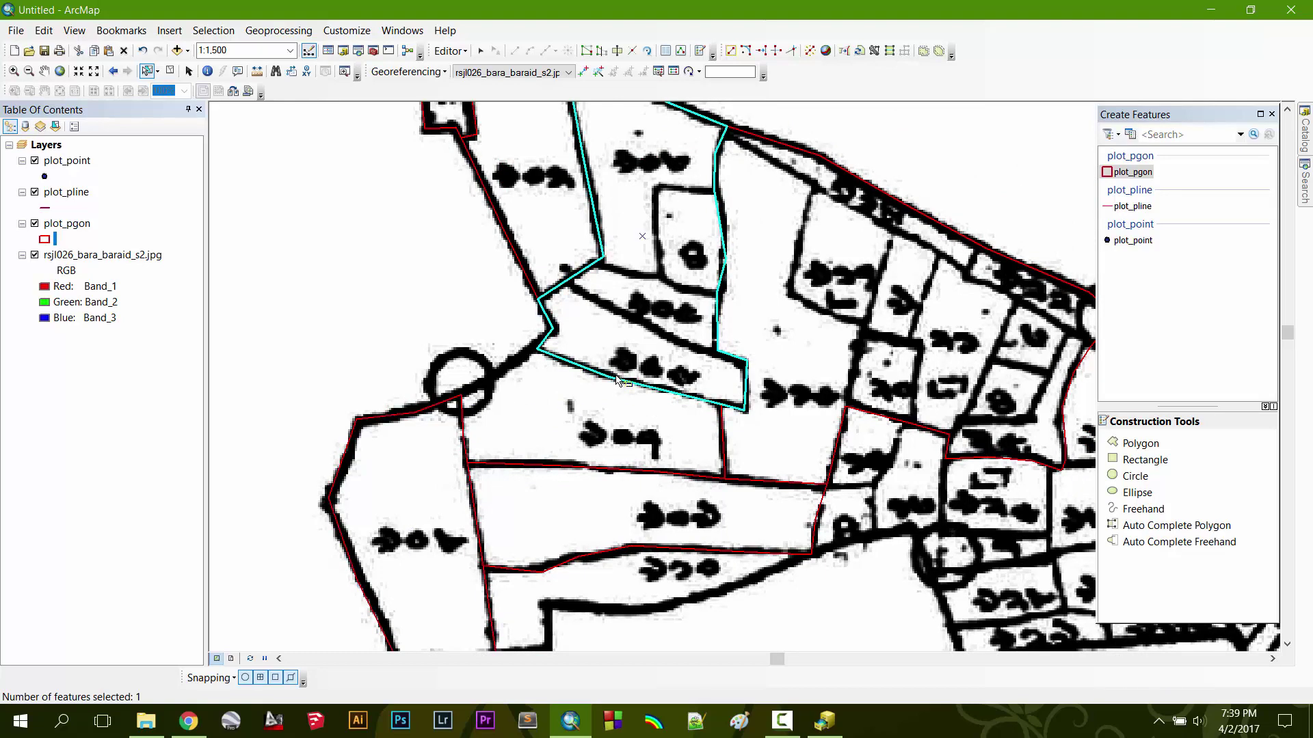
{"action": "left_click", "coordinate": [462, 405]}
- Auto-complete the enclosed plot north of the long plot by tracing its scanned boundary from the circled corner to the northern polygon's southwest corner
{"action": "left_click", "coordinate": [1176, 526]}
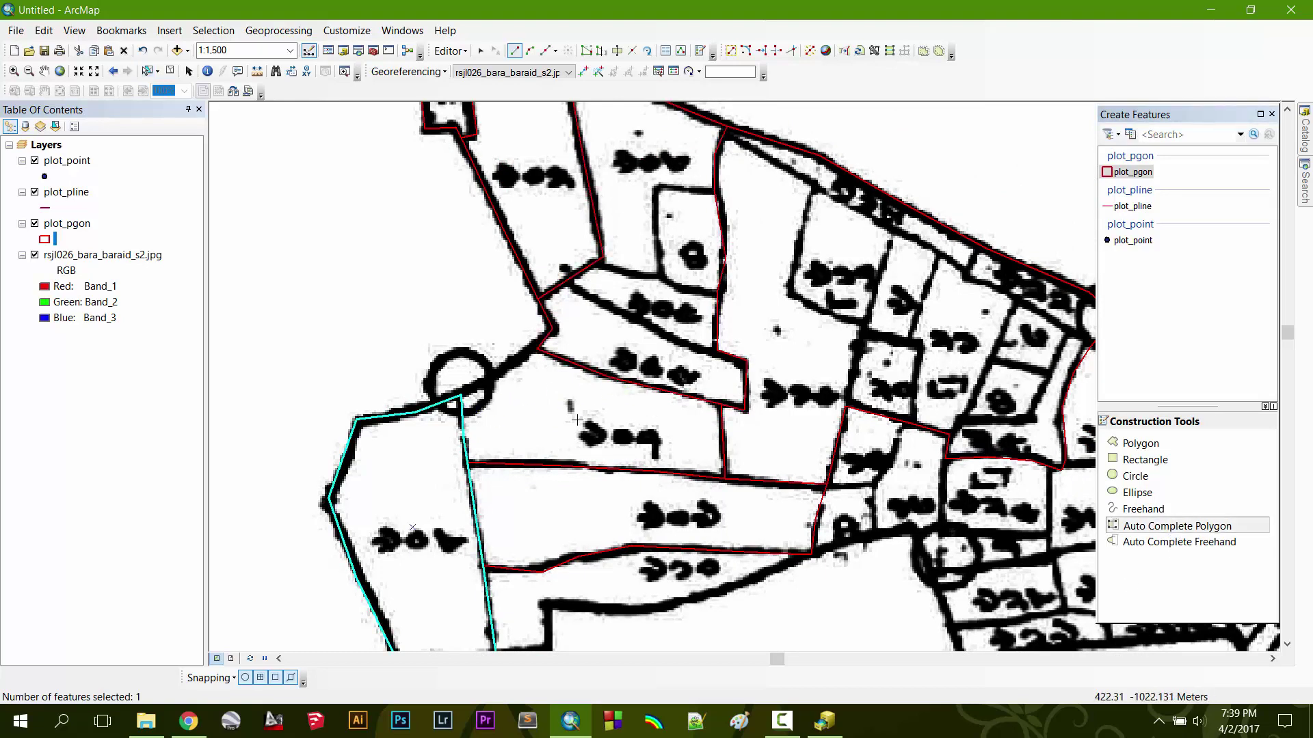
{"action": "left_click", "coordinate": [463, 395]}
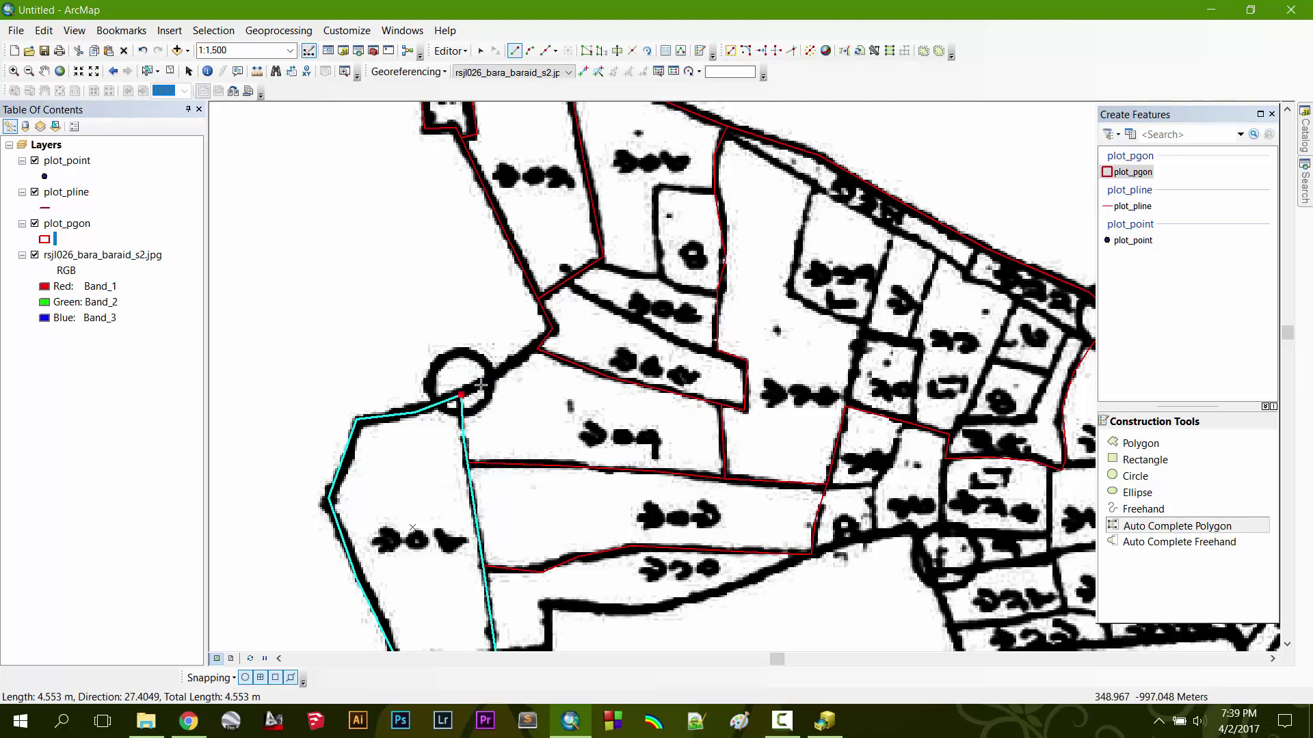
{"action": "left_click", "coordinate": [496, 374]}
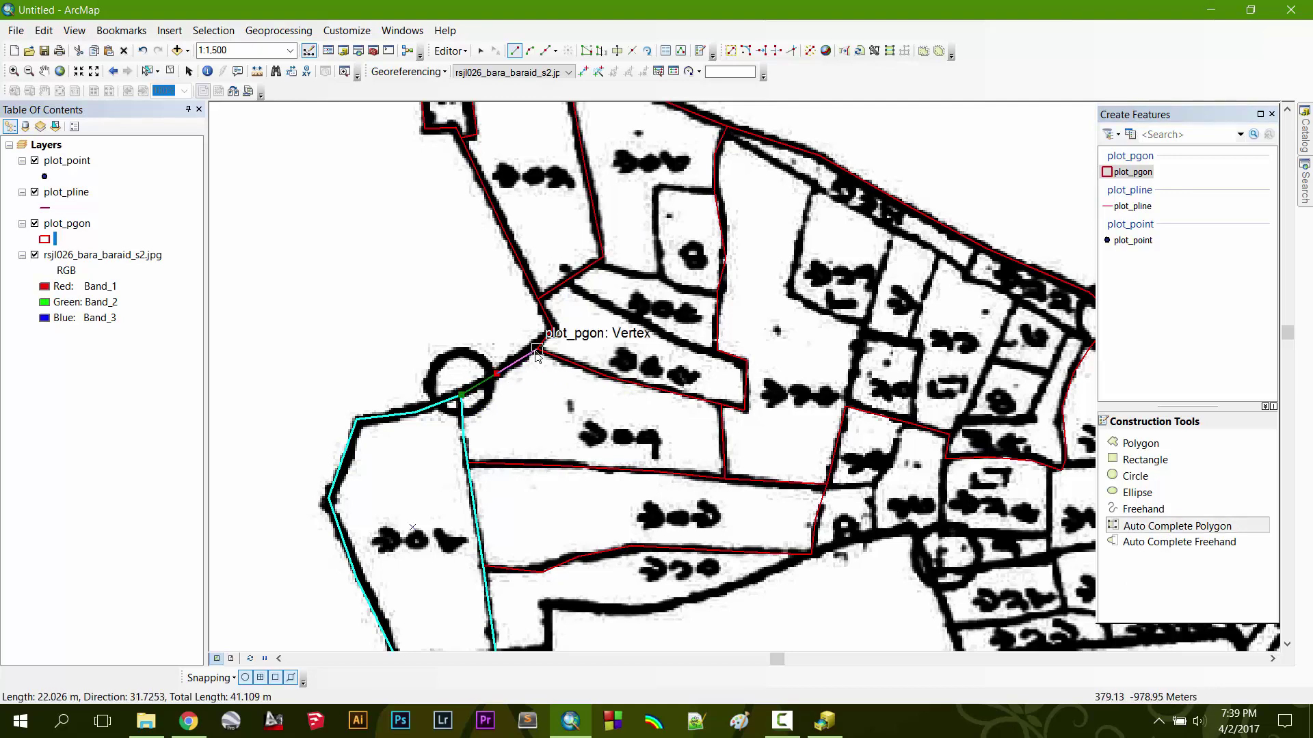
{"action": "double_click", "coordinate": [538, 349]}
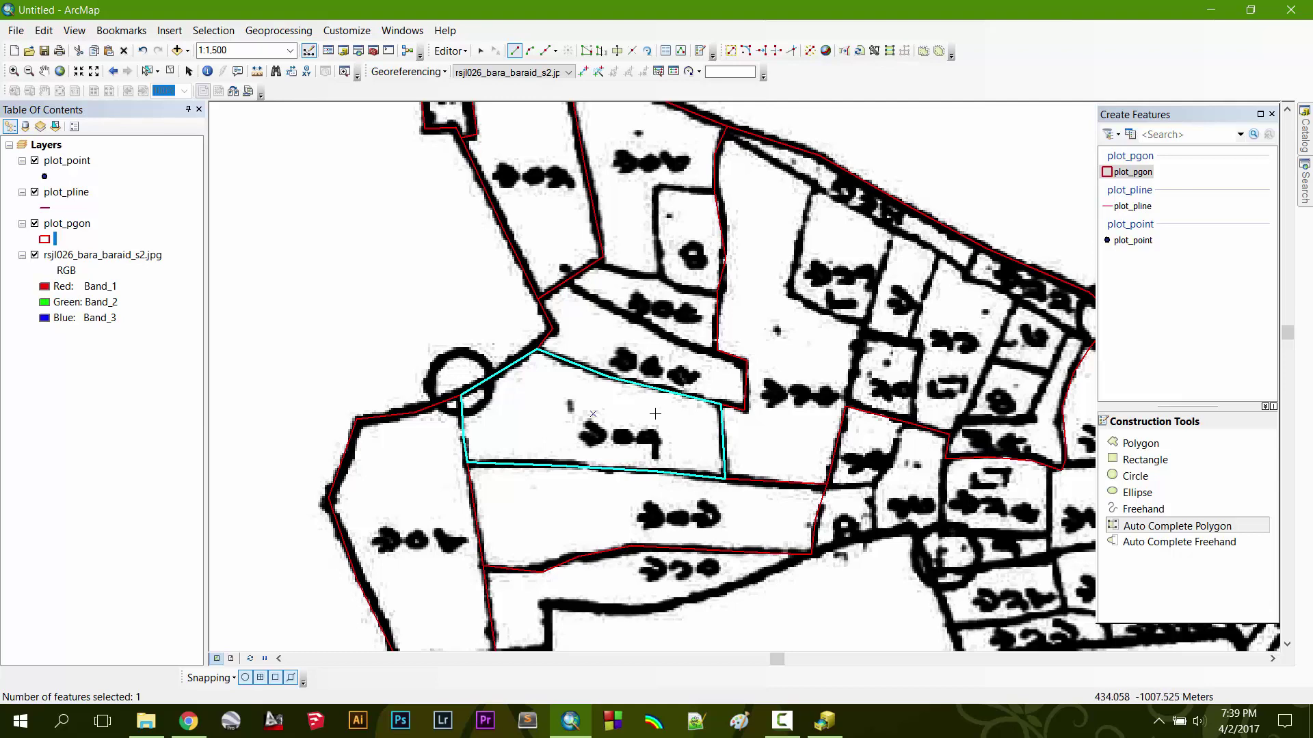
- Select the two polygons sharing the small inner plot's eastern edge and cut that inner plot out along its scanned outline
{"action": "left_click_drag", "start_coordinate": [667, 213], "coordinate": [526, 374]}
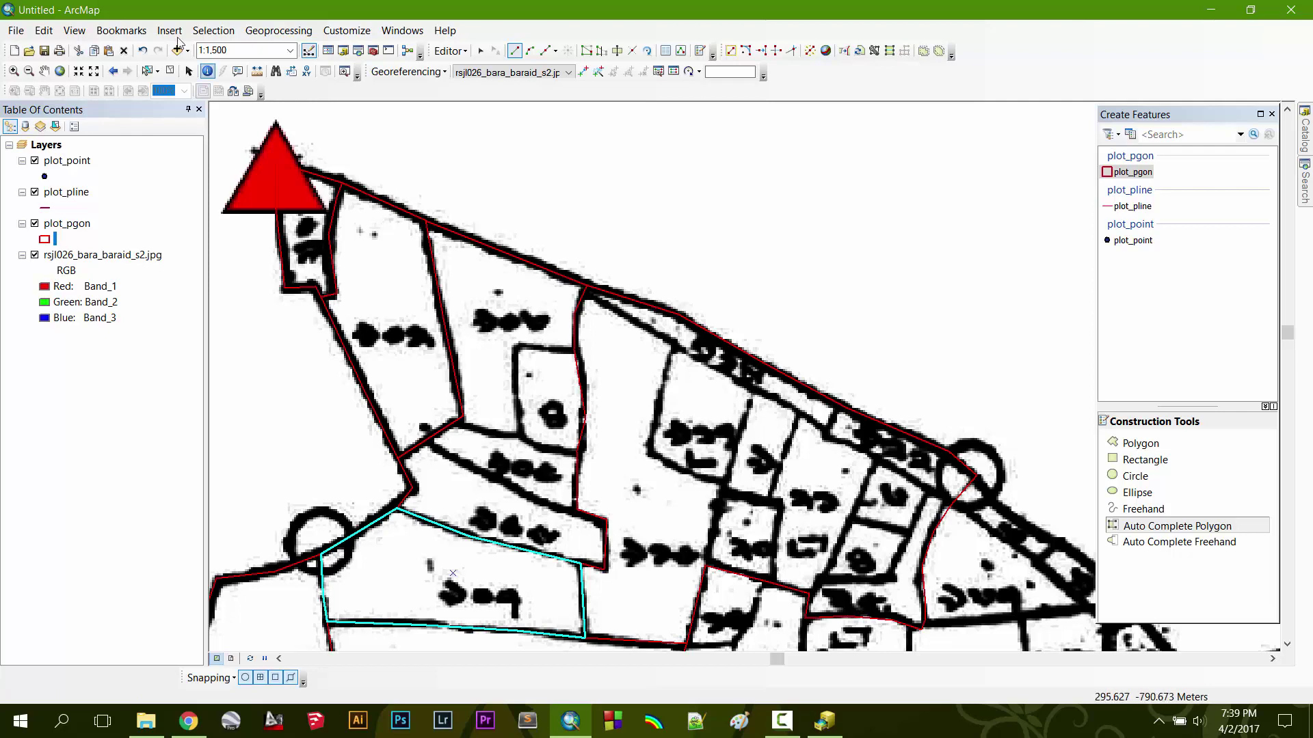
{"action": "left_click", "coordinate": [147, 71]}
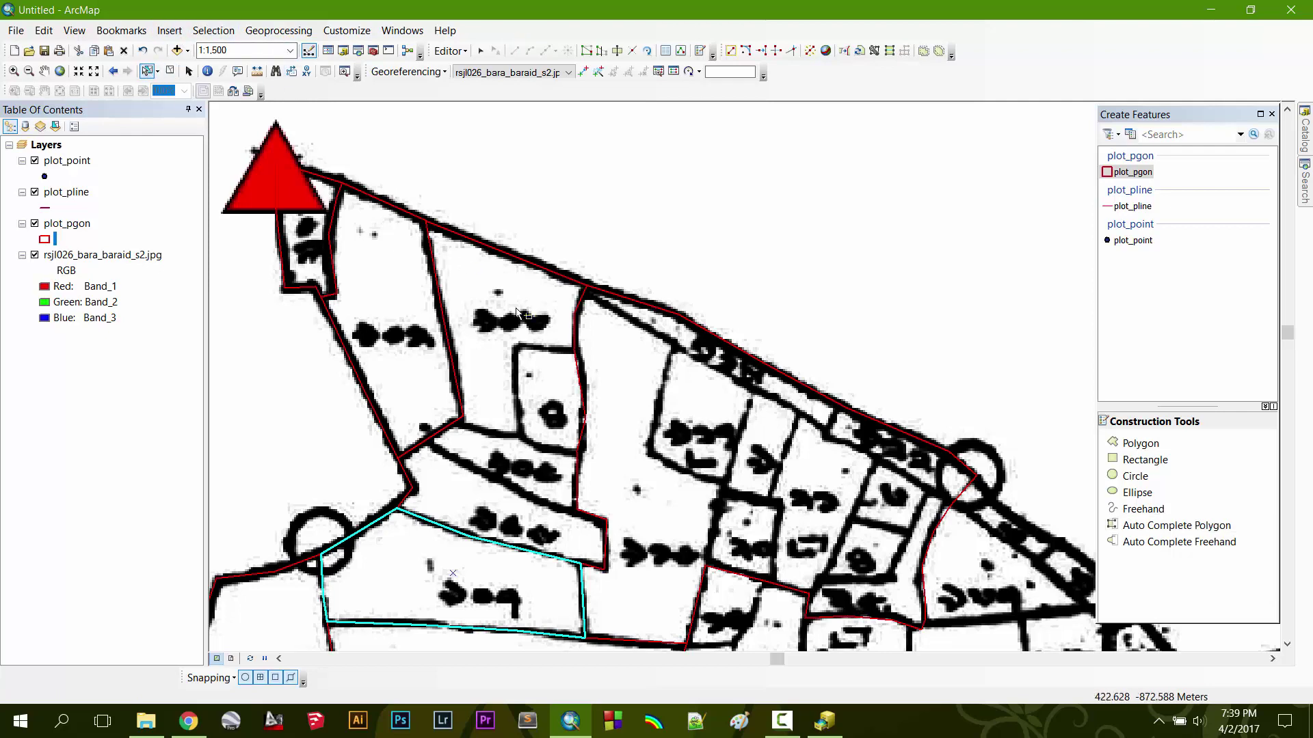
{"action": "left_click", "coordinate": [572, 309]}
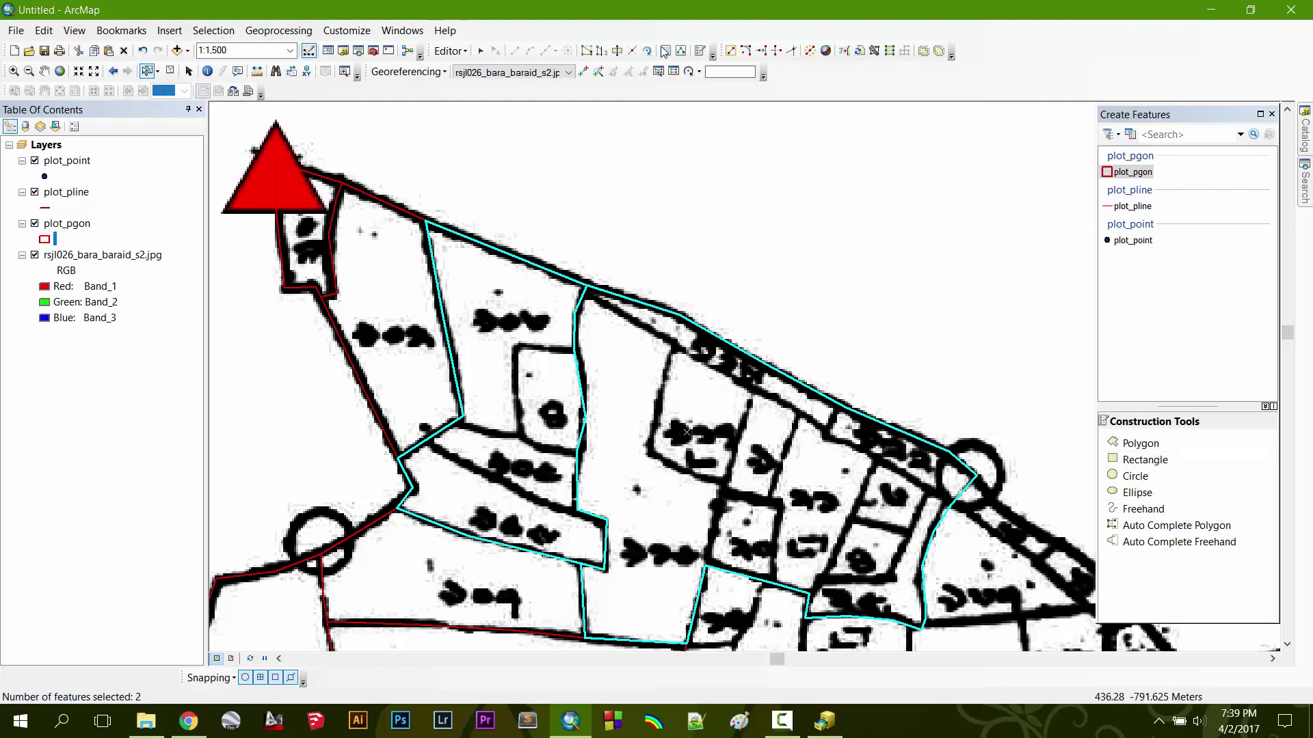
{"action": "left_click", "coordinate": [514, 51]}
{"action": "left_click", "coordinate": [573, 350]}
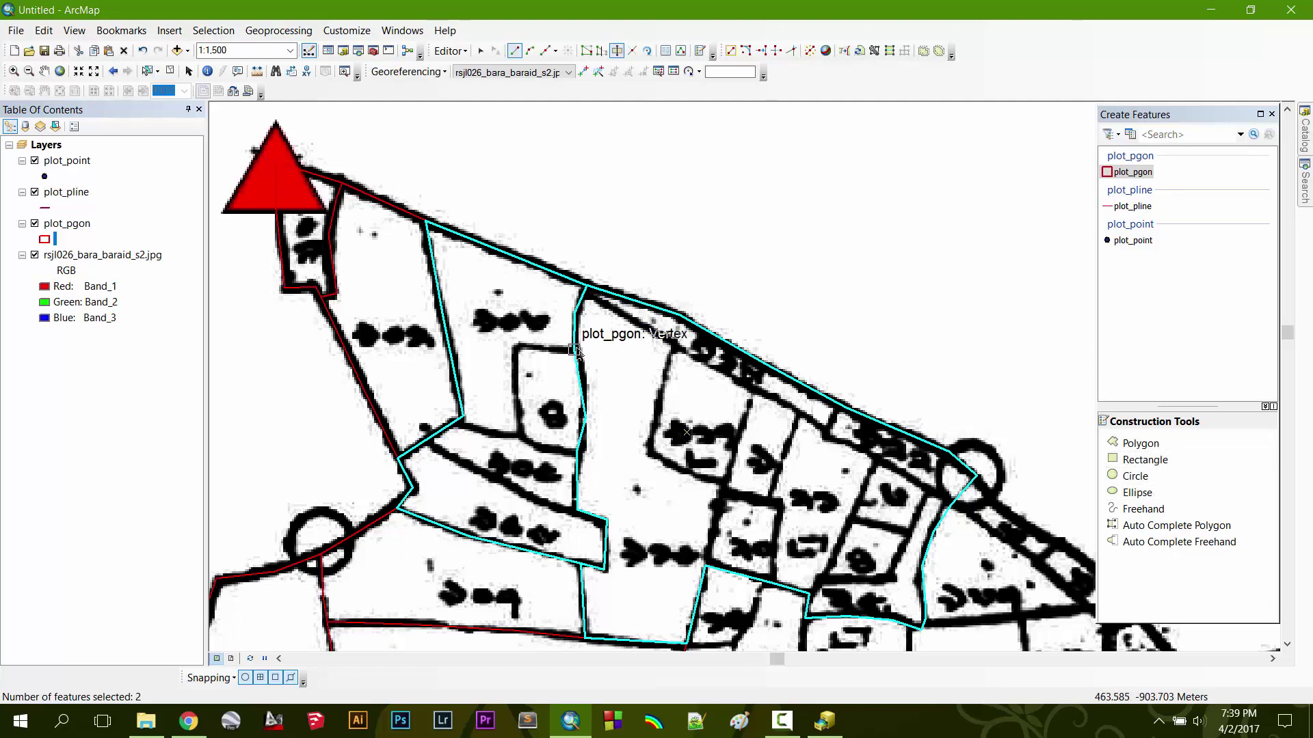
{"action": "left_click", "coordinate": [517, 344]}
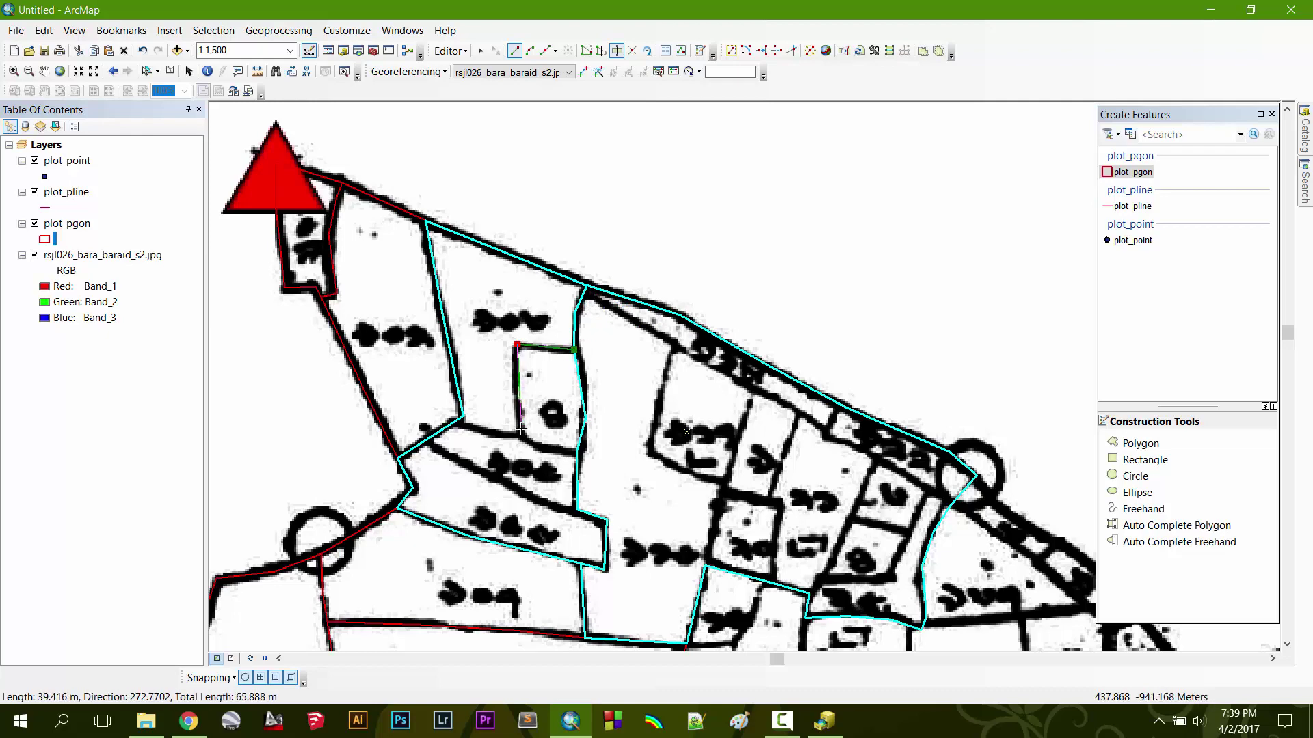
{"action": "left_click", "coordinate": [522, 435]}
{"action": "left_click", "coordinate": [553, 451]}
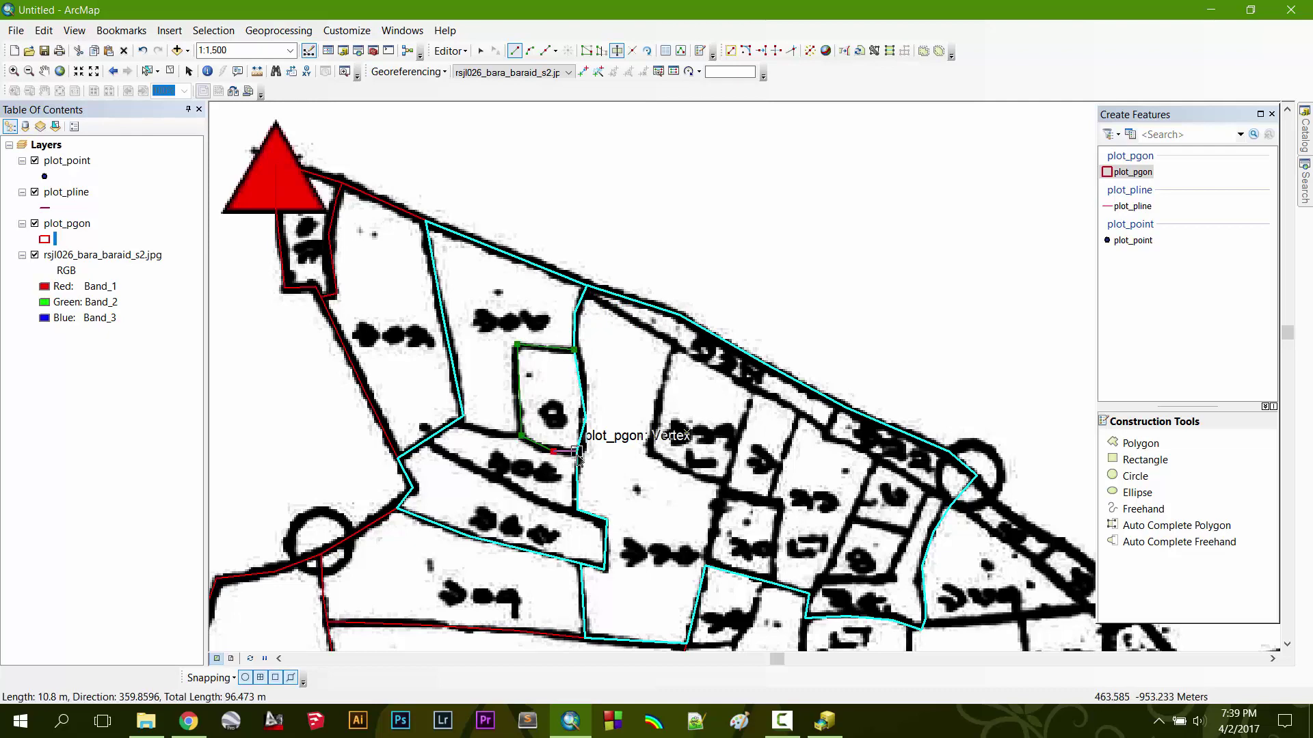
{"action": "double_click", "coordinate": [600, 453]}
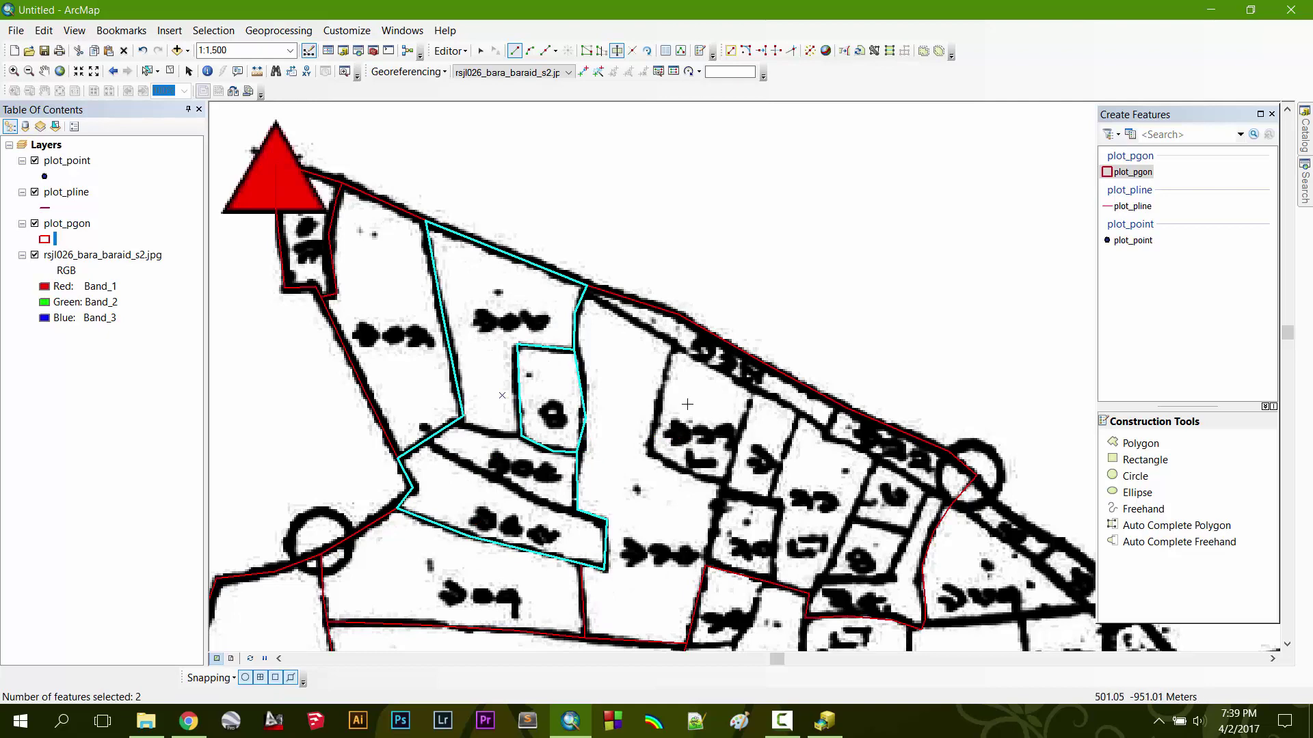
- Cut the selected polygon along the scanned line running from the western corner to the small inner plot's lower-left corner
{"action": "left_click", "coordinate": [463, 417]}
{"action": "left_click", "coordinate": [492, 436]}
{"action": "double_click", "coordinate": [521, 438]}
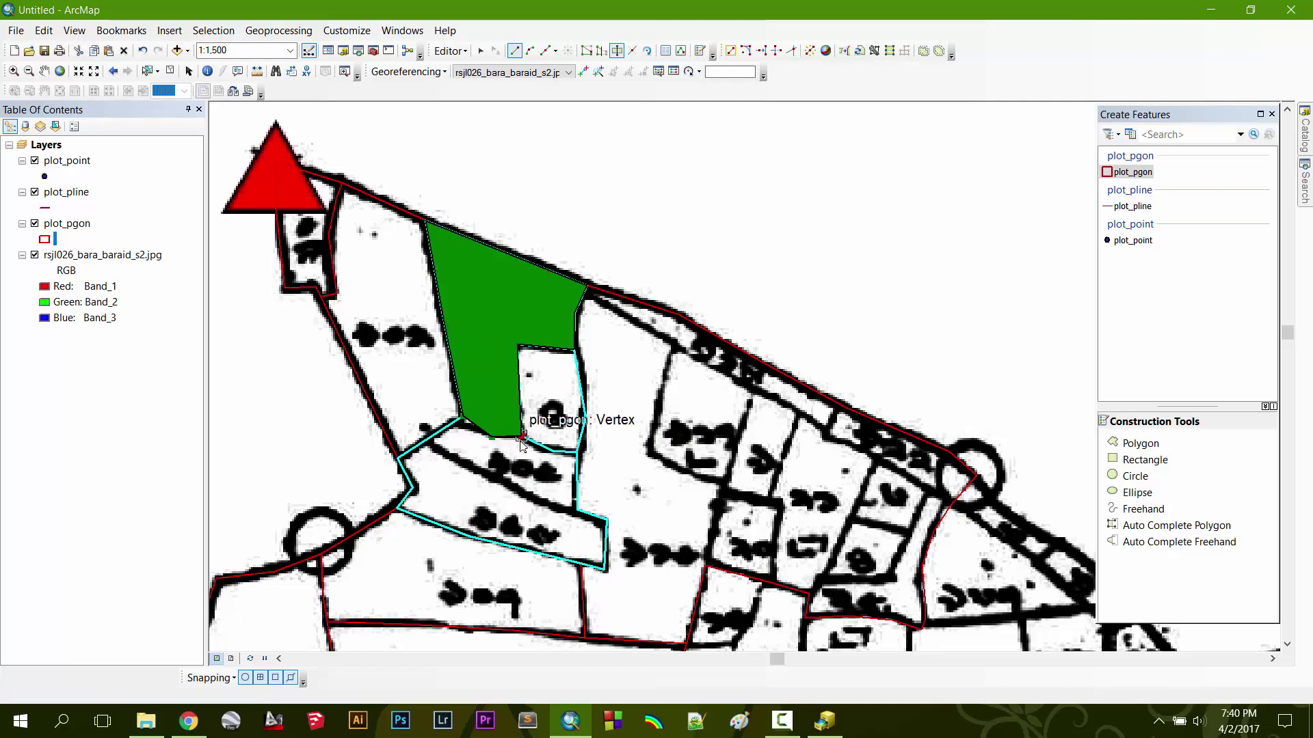
- Cut the remaining lower polygon into two plots along the diagonal scanned line ending at its eastern edge
{"action": "left_click", "coordinate": [413, 425]}
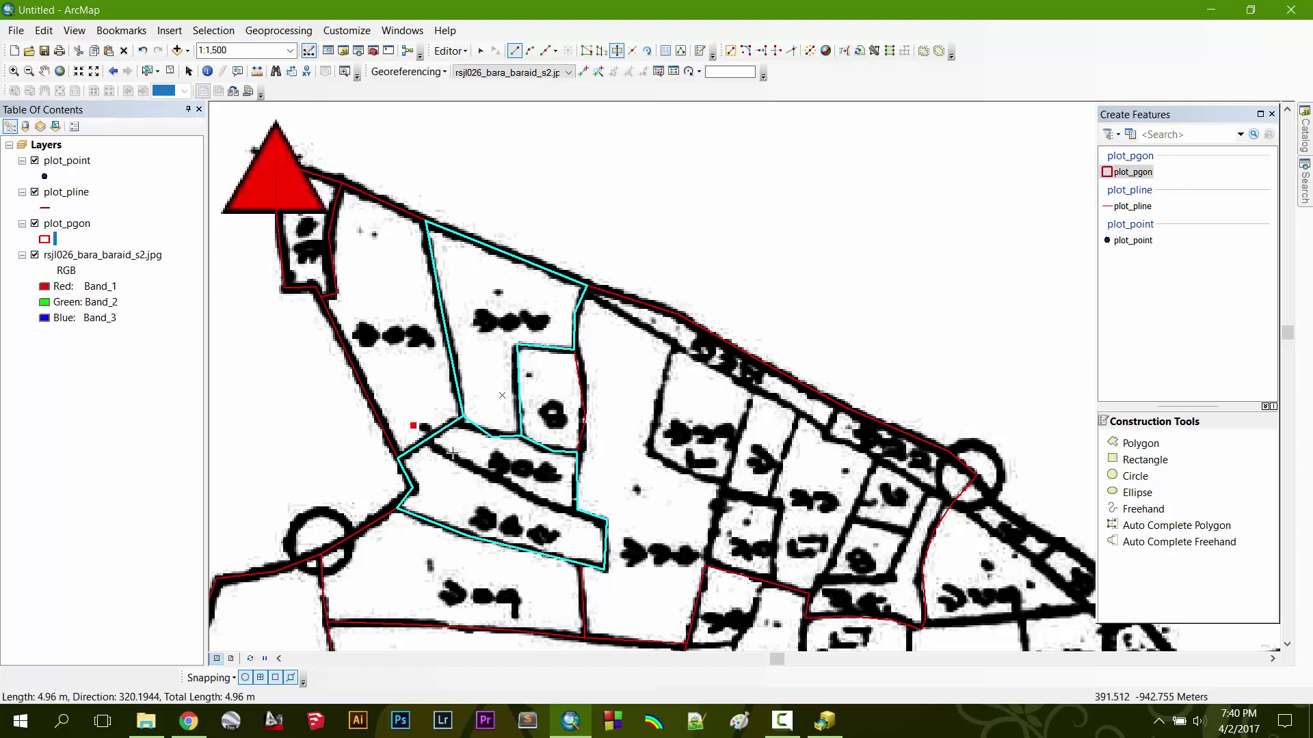
{"action": "left_click", "coordinate": [477, 472]}
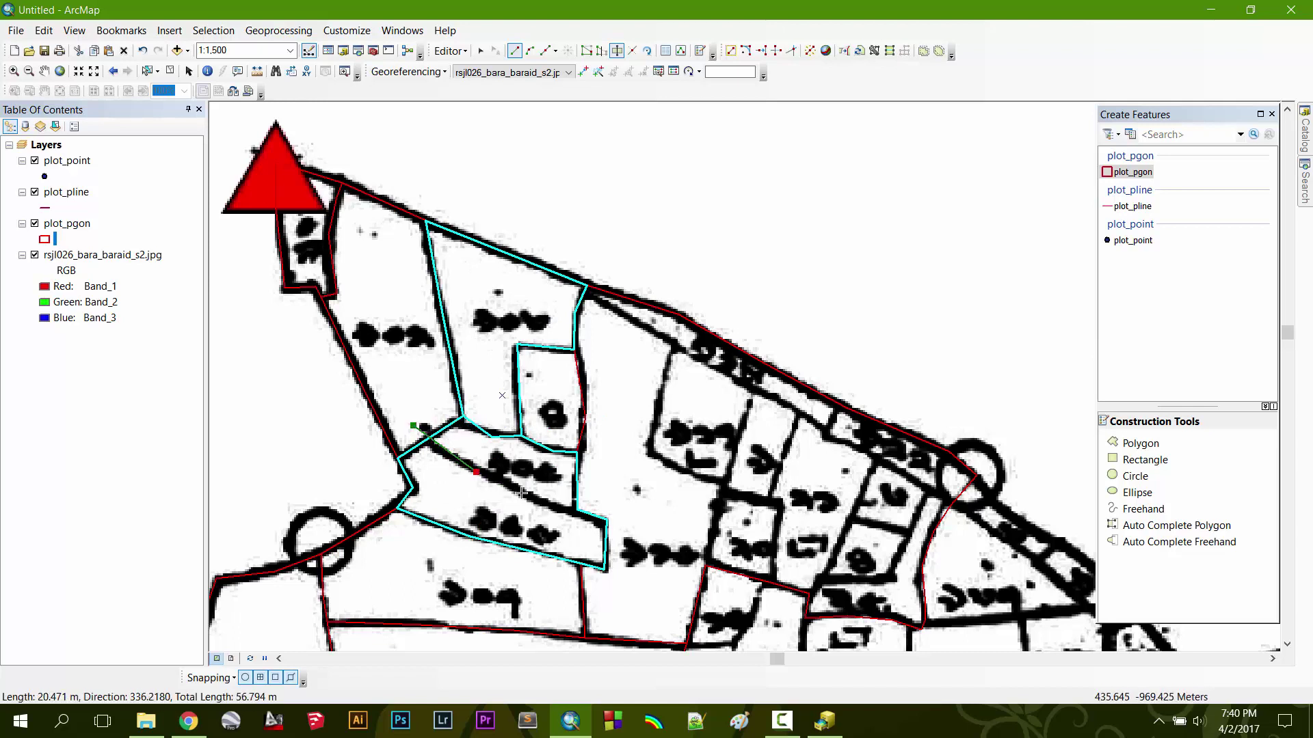
{"action": "double_click", "coordinate": [580, 510]}
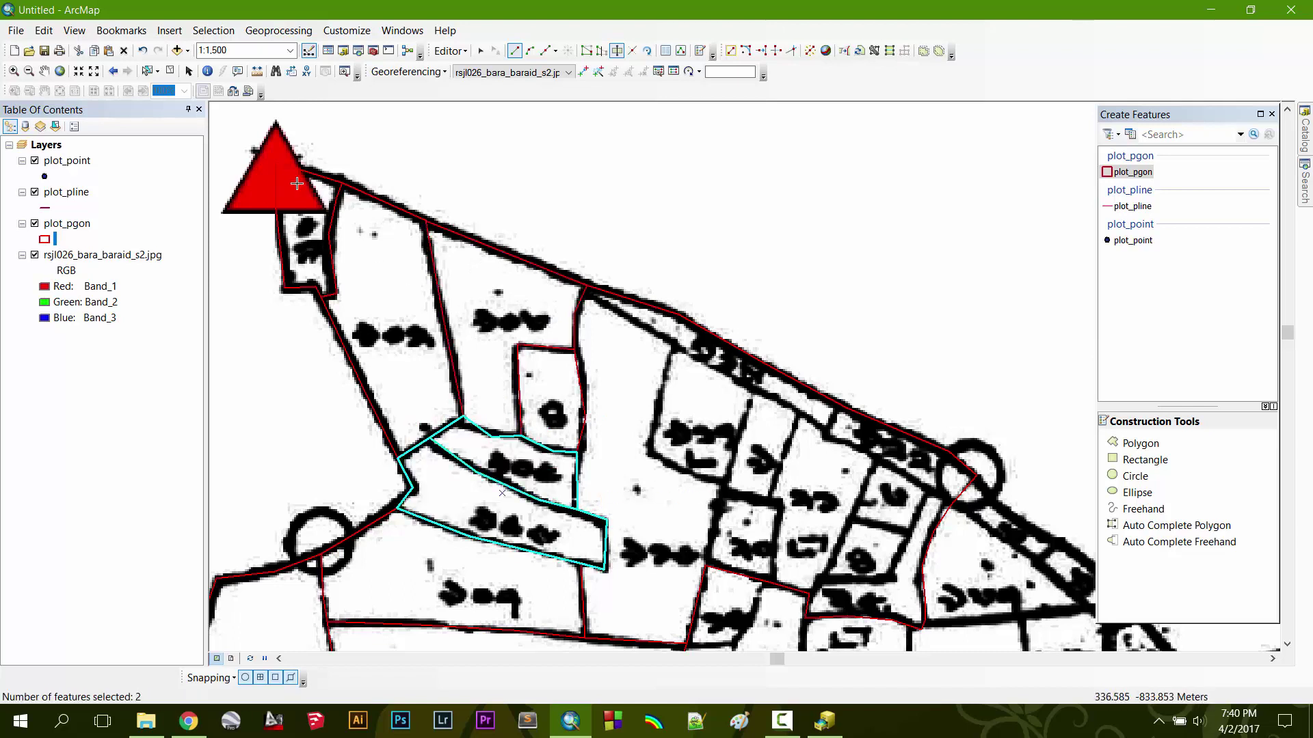
- Clear the selection of the two cut polygons on the map
{"action": "left_click", "coordinate": [147, 73]}
{"action": "left_click", "coordinate": [499, 173]}
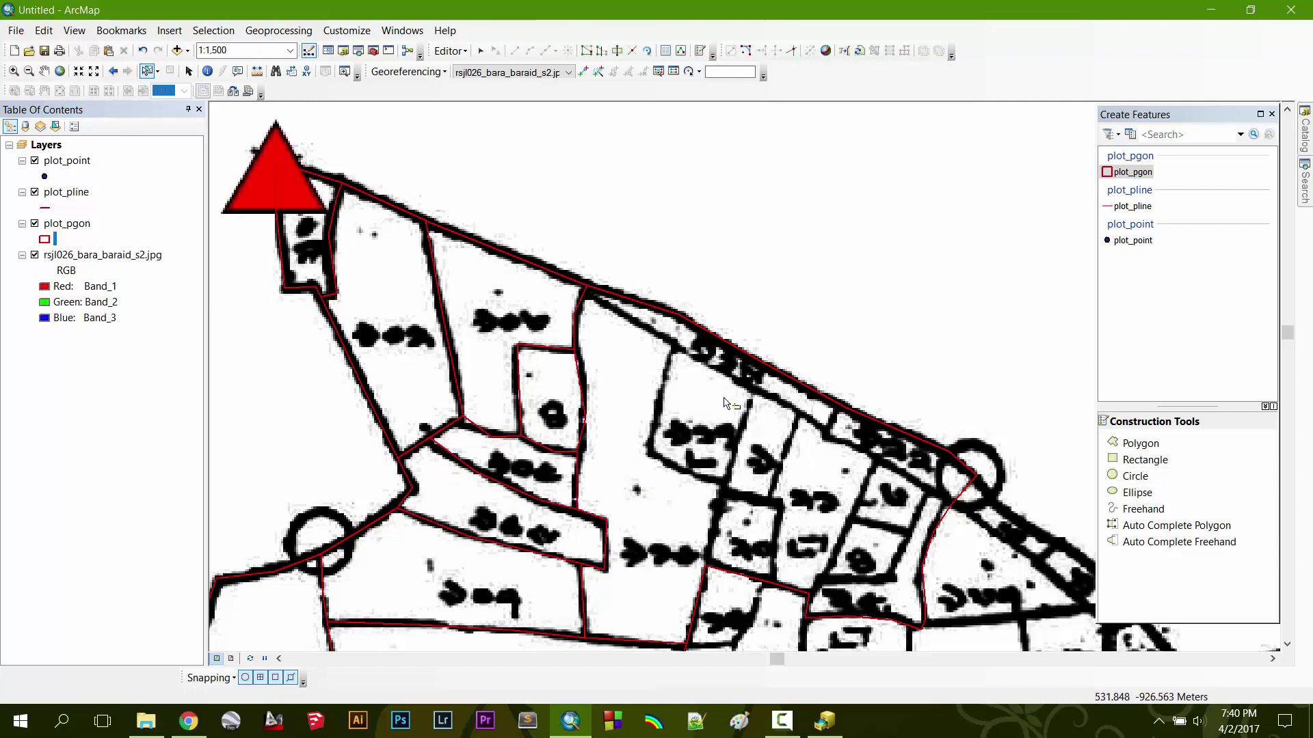
{"action": "scroll", "coordinate": [723, 408], "scroll_direction": "down", "scroll_amount": 3}
{"action": "scroll", "coordinate": [723, 408], "scroll_direction": "up", "scroll_amount": 7}
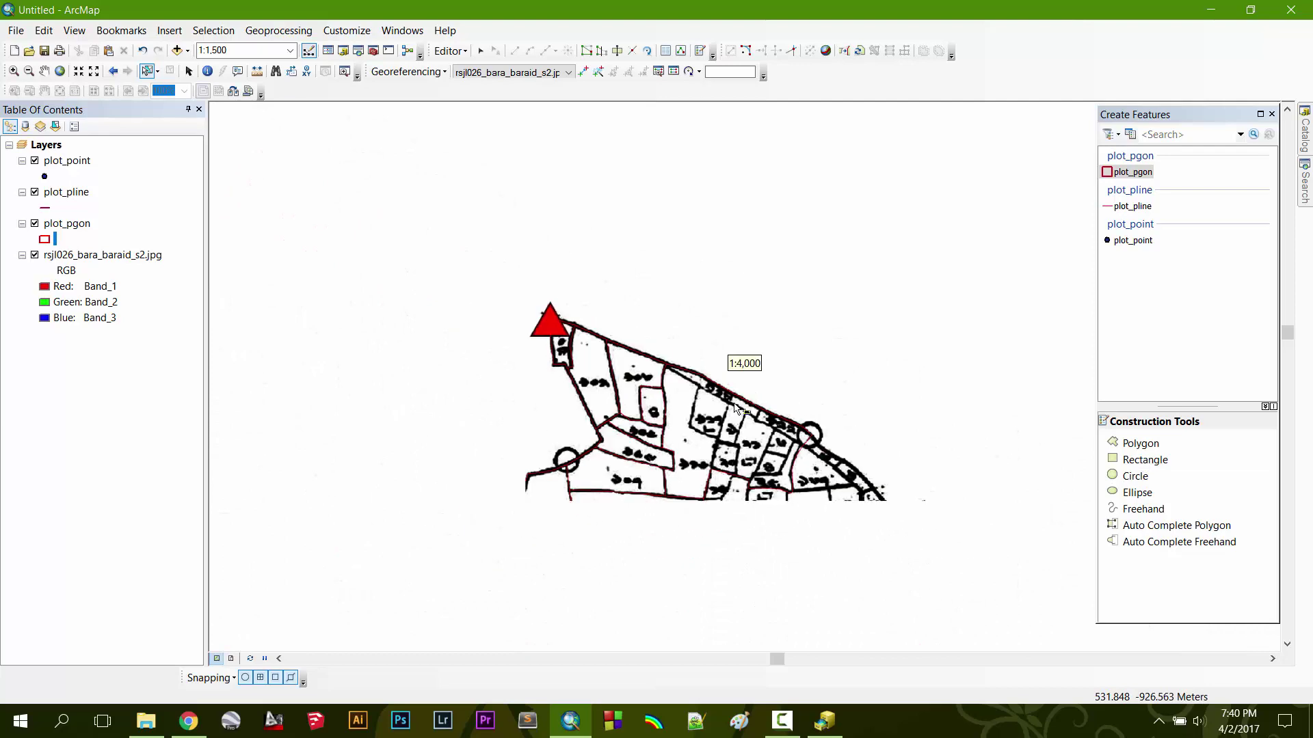
{"action": "scroll", "coordinate": [752, 411], "scroll_direction": "down", "scroll_amount": 2}
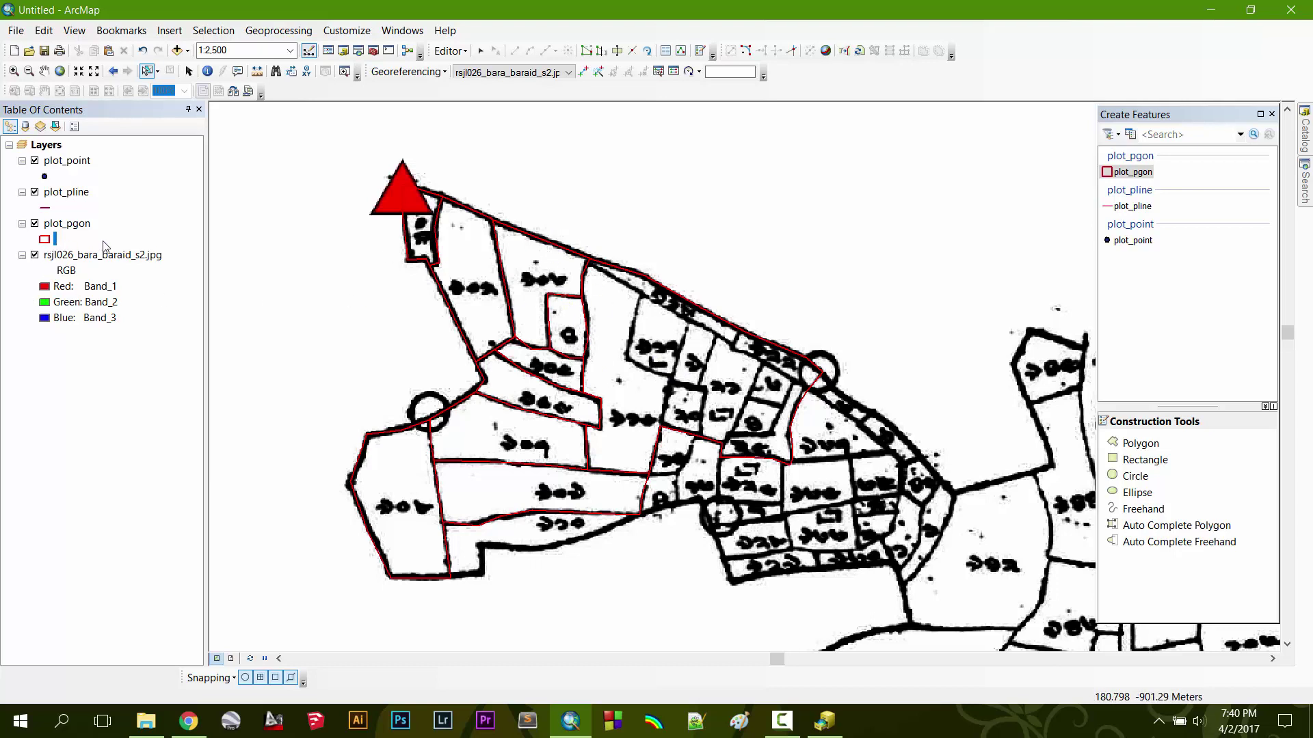
- Open the plot_pgon attribute table and place it as a narrow floating window beside the digitized plots
{"action": "left_click", "coordinate": [80, 230]}
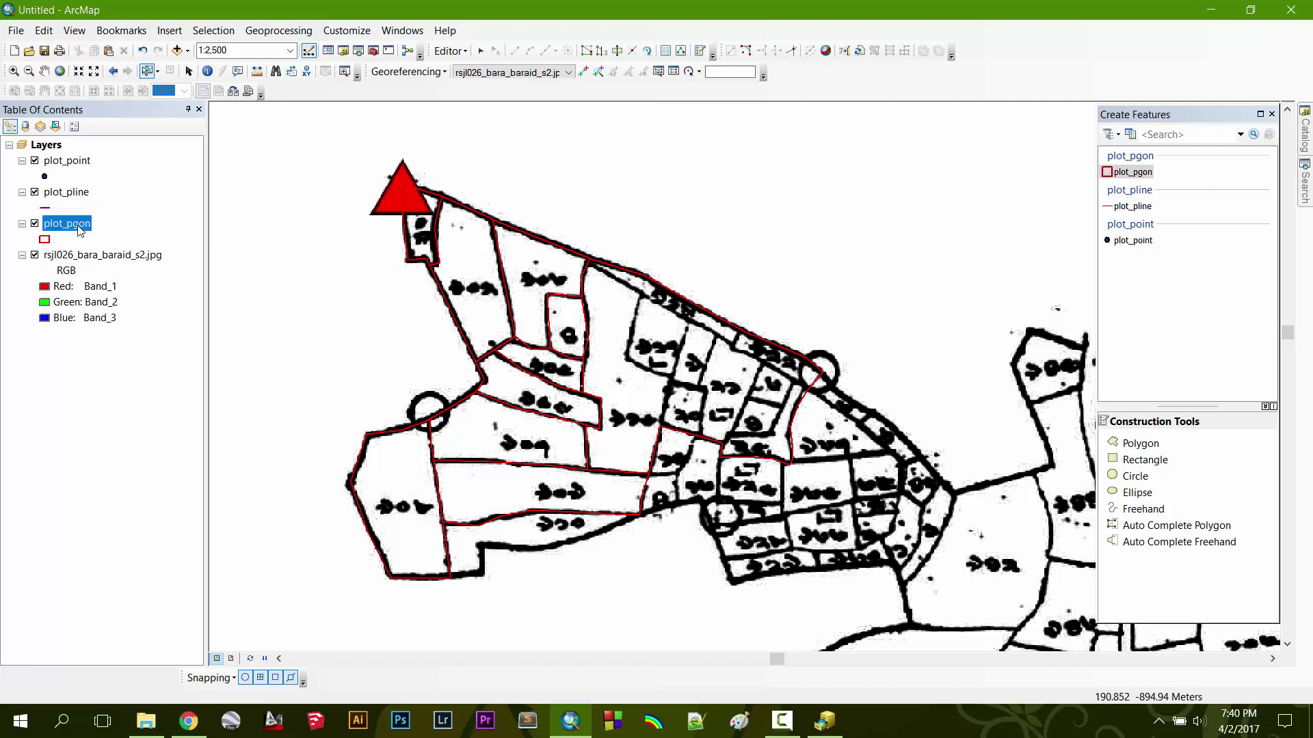
{"action": "right_click", "coordinate": [81, 229]}
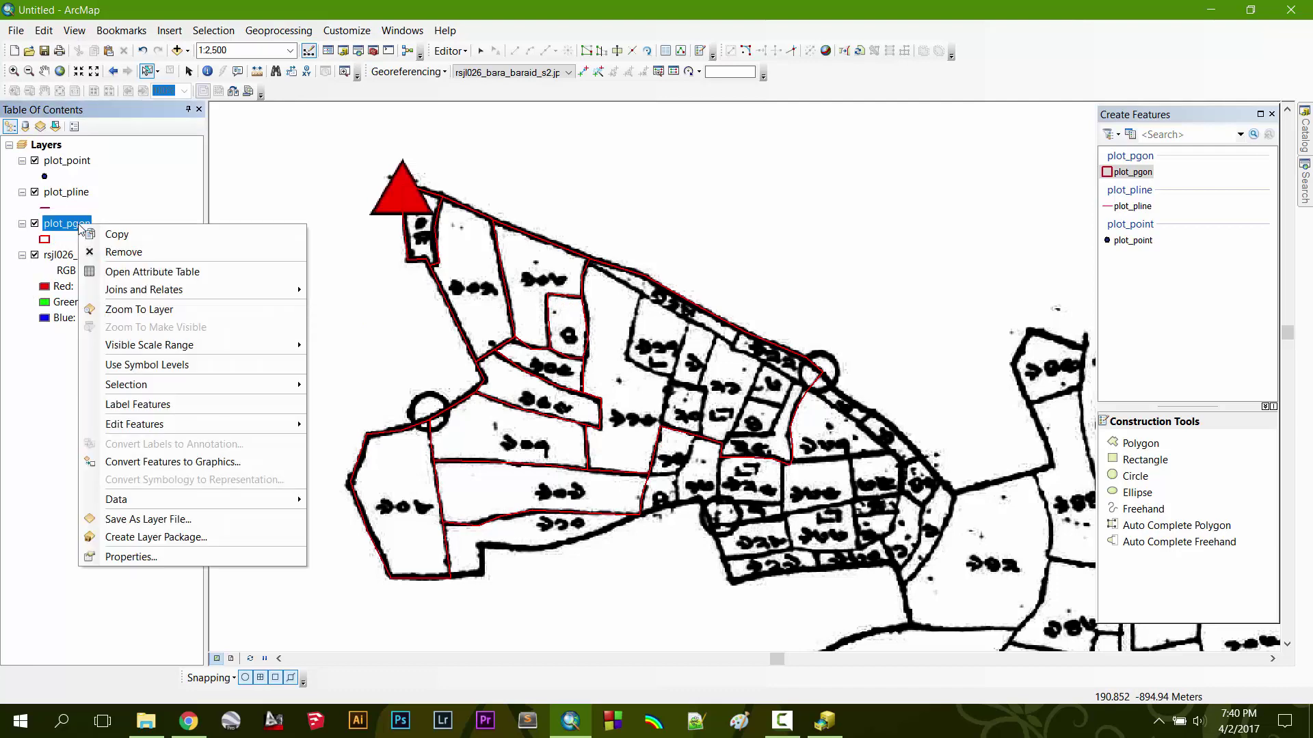
{"action": "left_click", "coordinate": [157, 272]}
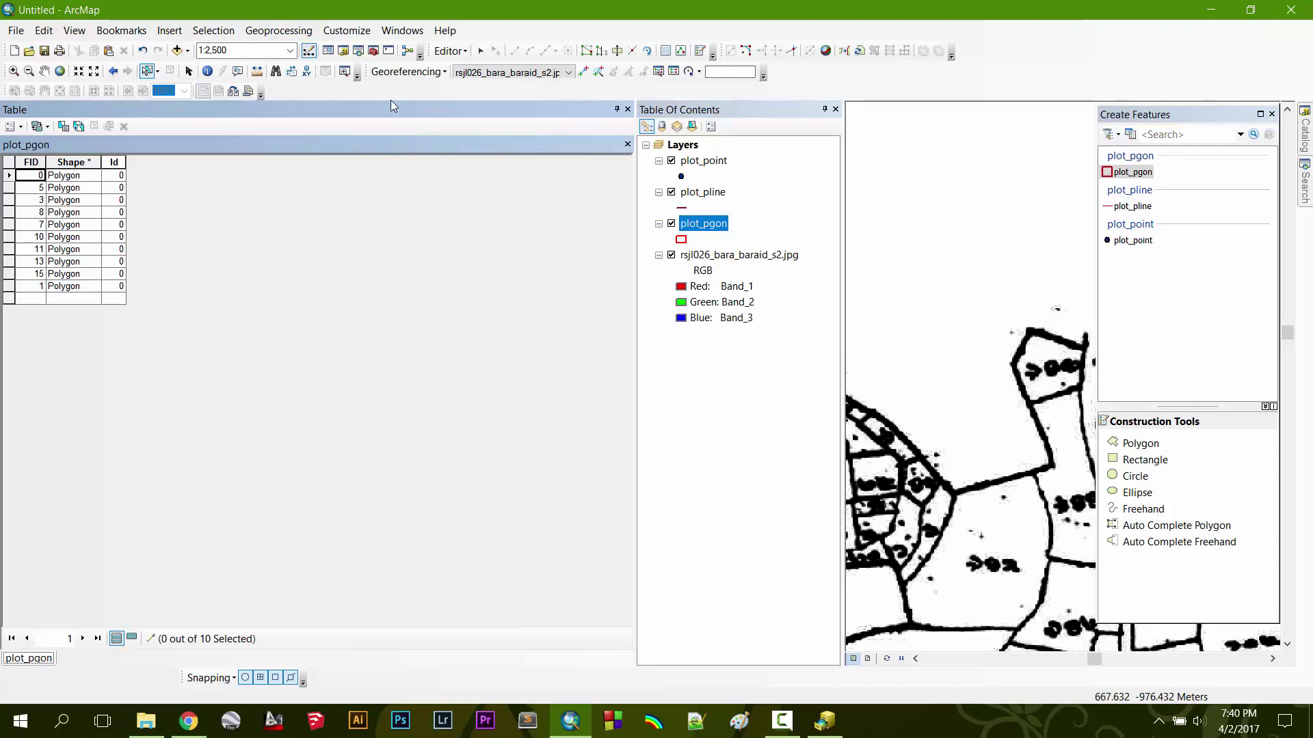
{"action": "left_click_drag", "start_coordinate": [391, 108], "coordinate": [506, 290]}
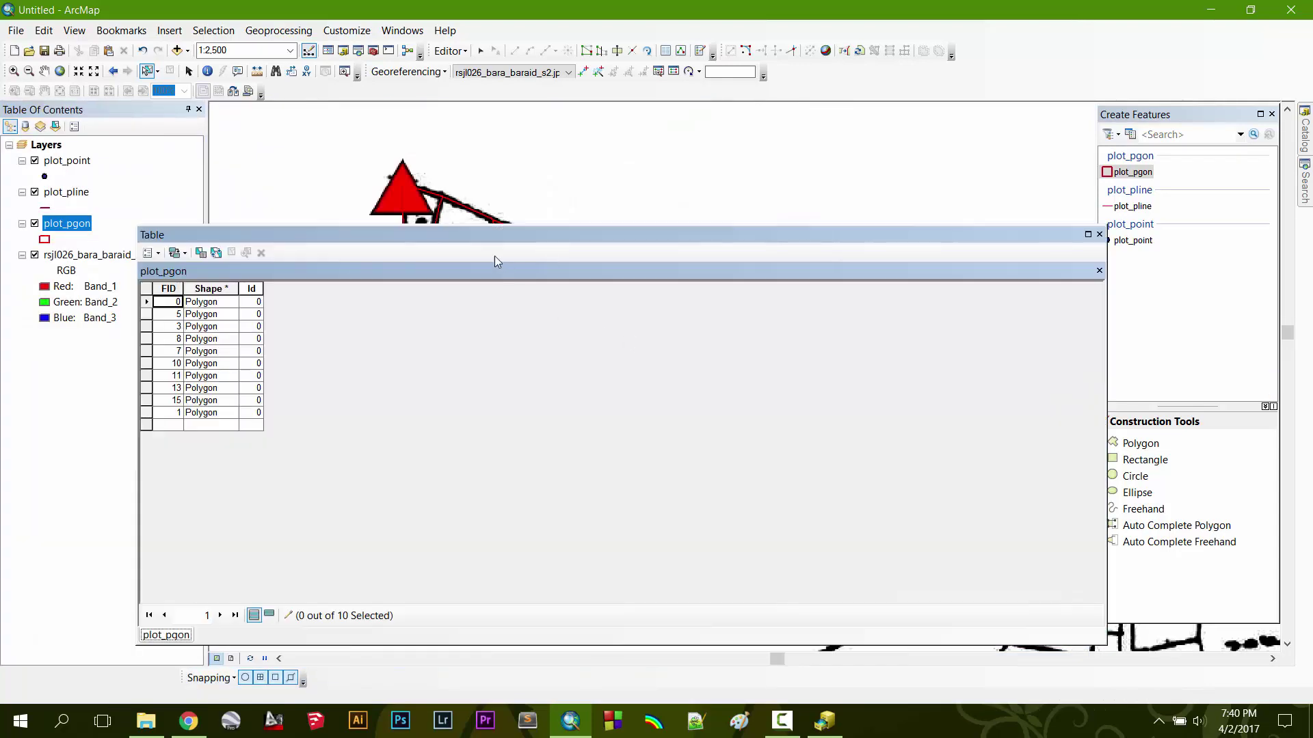
{"action": "left_click_drag", "start_coordinate": [1106, 403], "coordinate": [338, 403]}
{"action": "left_click_drag", "start_coordinate": [239, 235], "coordinate": [949, 182]}
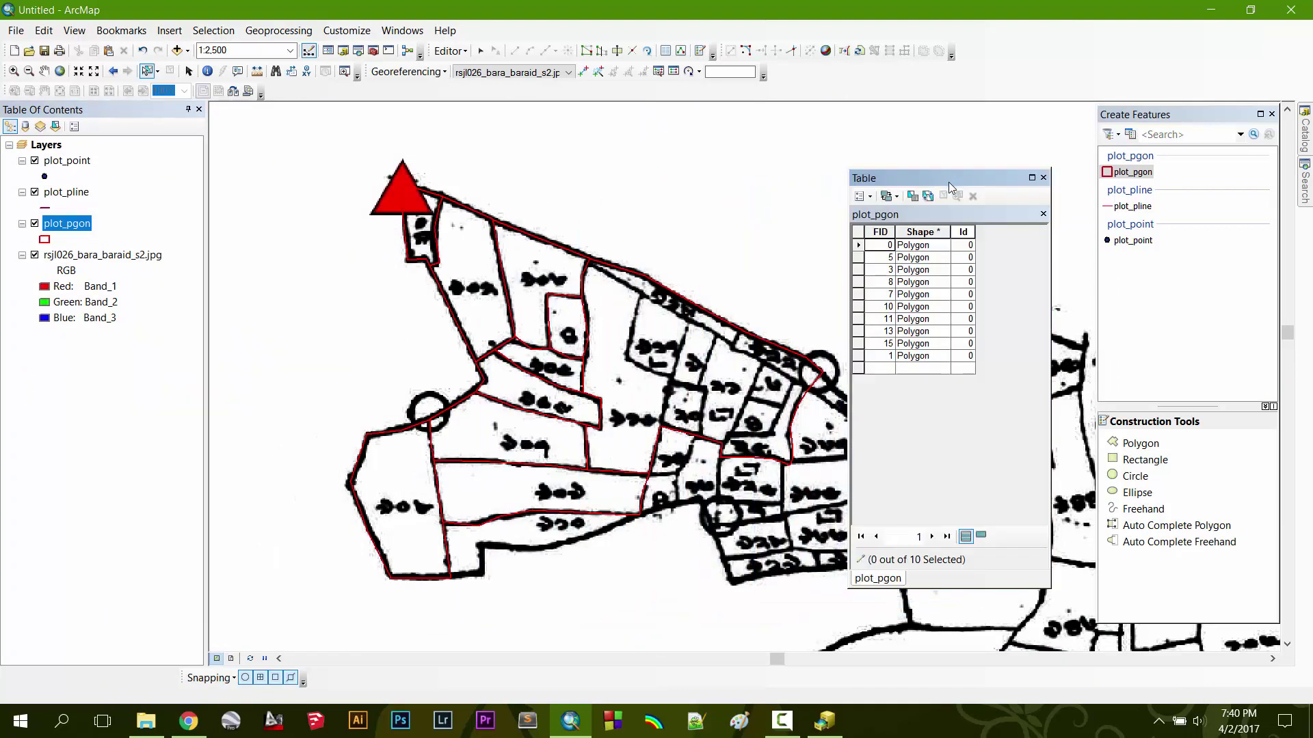
- Highlight several records' polygons on the map and sort the table by FID in ascending order
{"action": "left_click", "coordinate": [859, 257]}
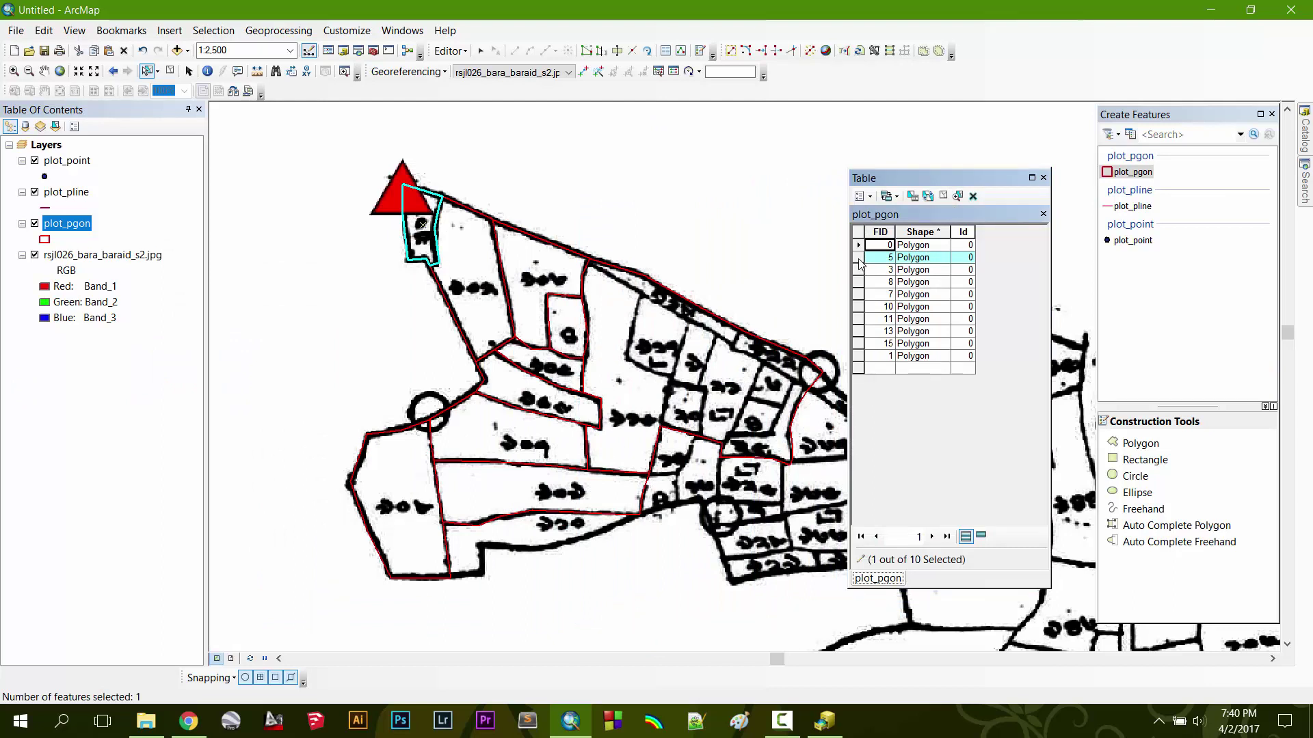
{"action": "left_click", "coordinate": [859, 271]}
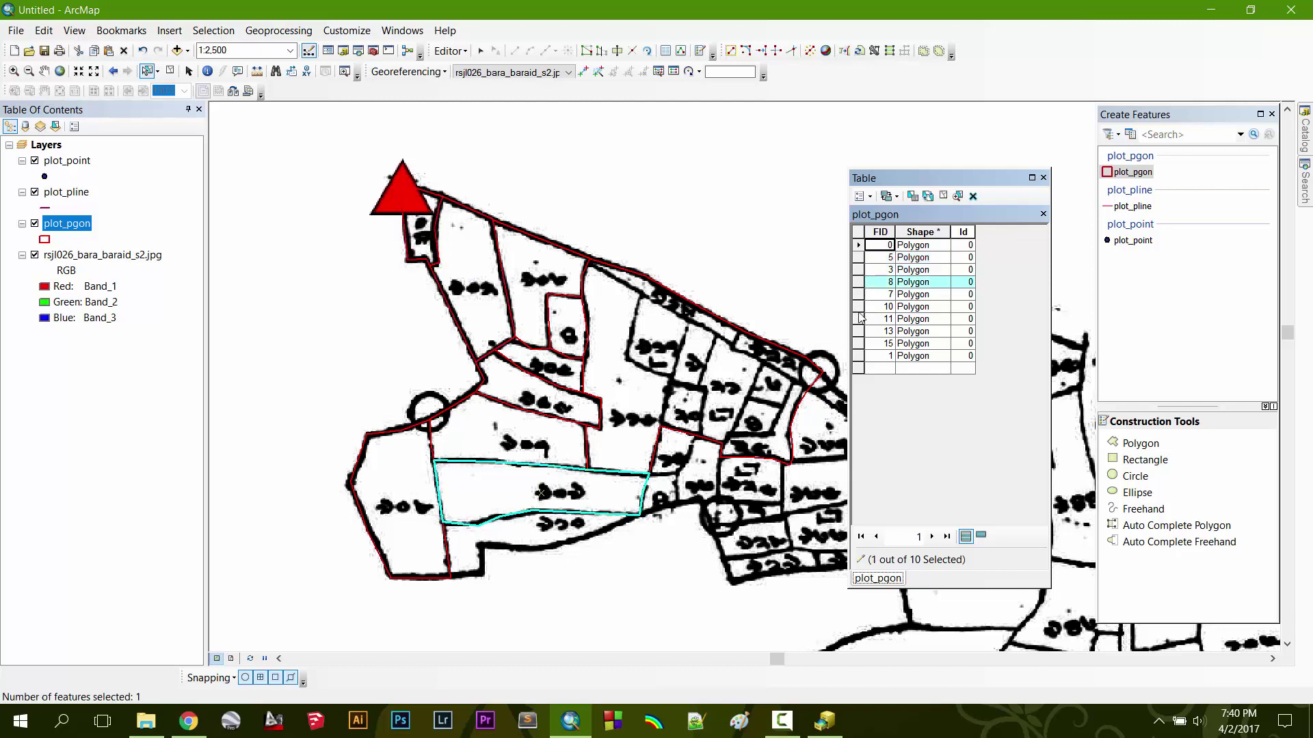
{"action": "left_click", "coordinate": [859, 309]}
{"action": "left_click", "coordinate": [882, 232]}
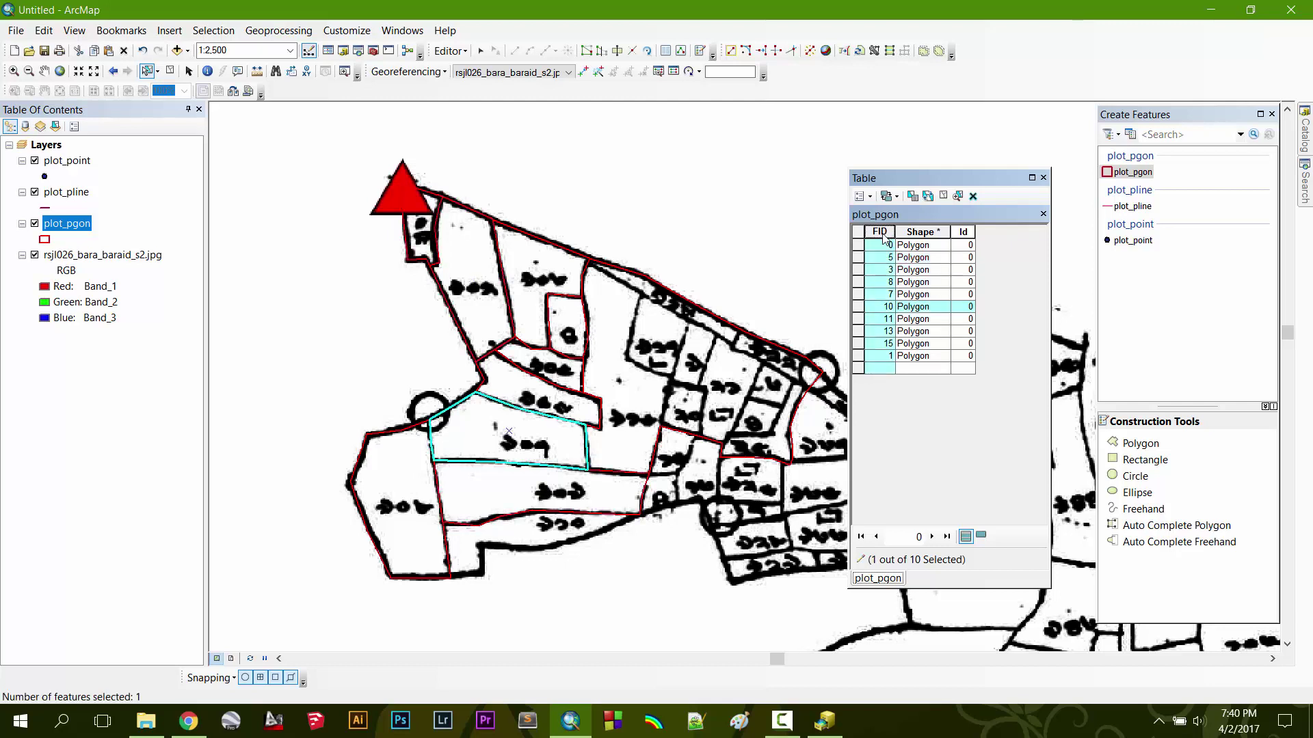
{"action": "left_click", "coordinate": [882, 233]}
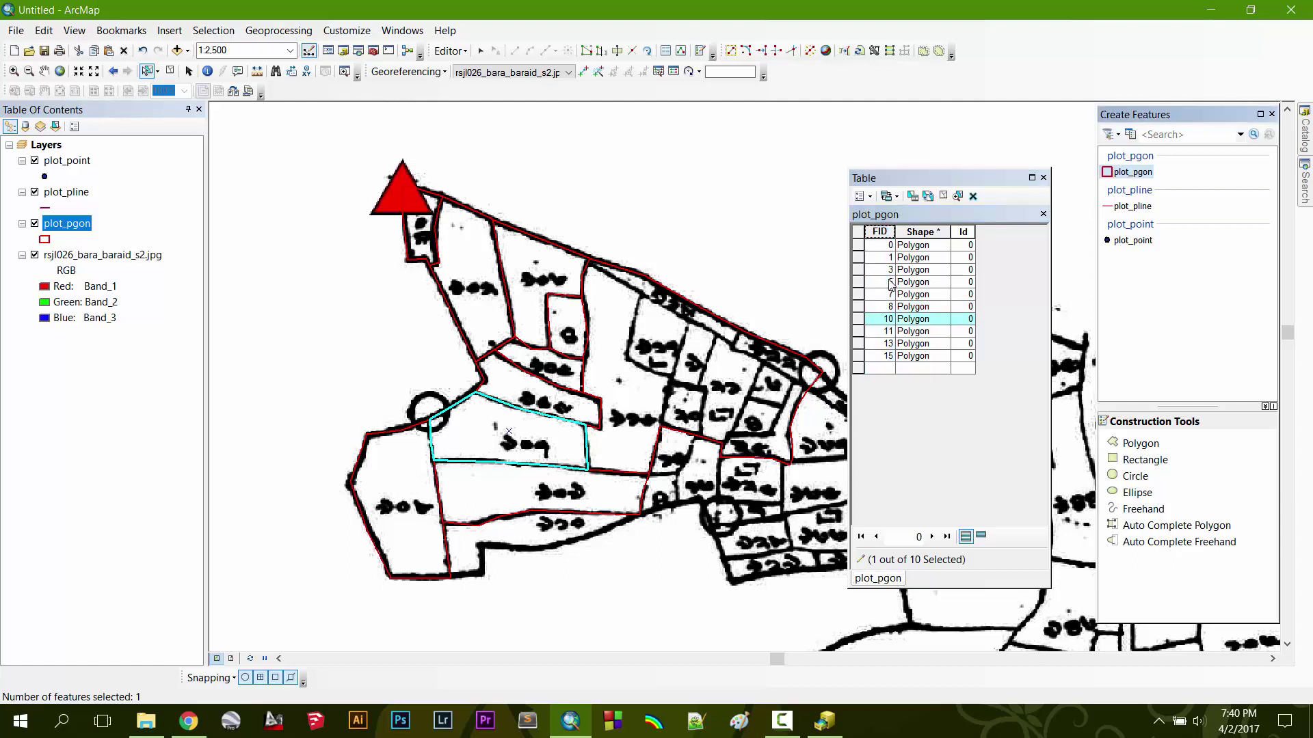
- Select the records with FID 15, 13, 11 and 10 in turn to identify their plots on the map
{"action": "left_click", "coordinate": [861, 355]}
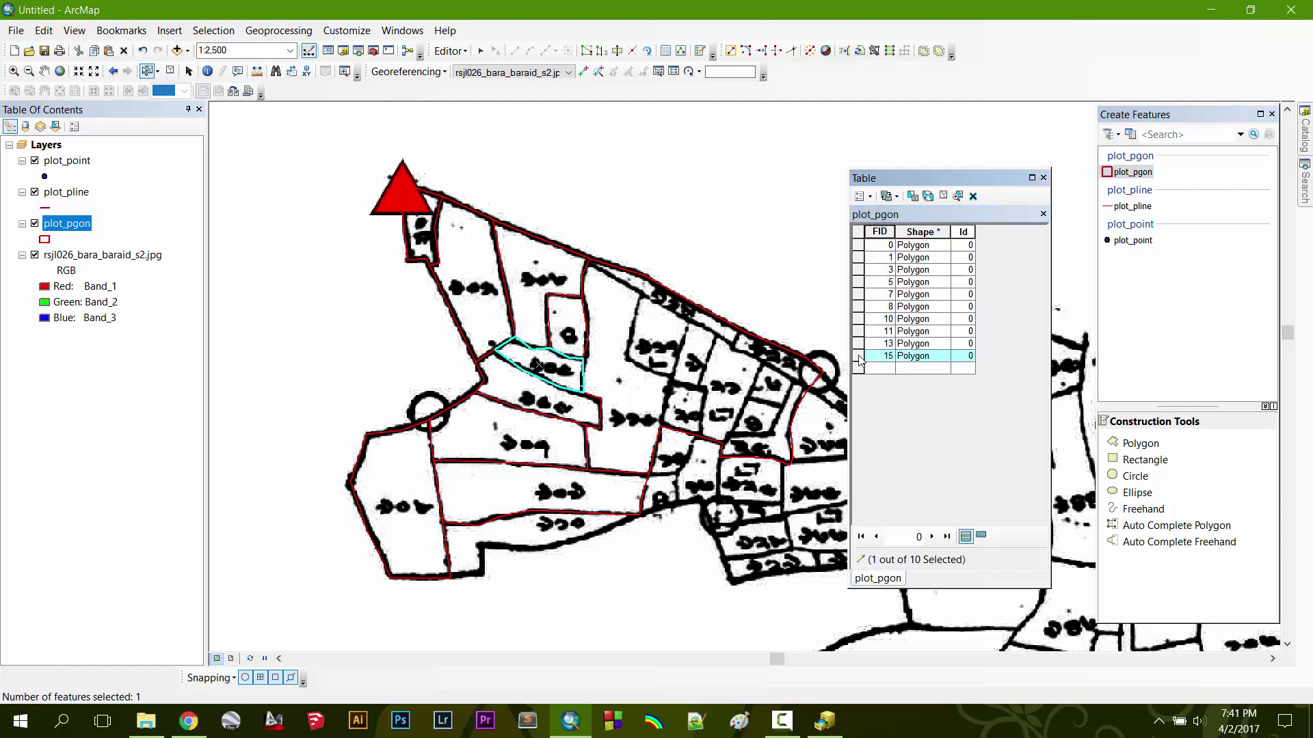
{"action": "left_click", "coordinate": [860, 344]}
{"action": "left_click", "coordinate": [860, 331]}
{"action": "left_click", "coordinate": [859, 318]}
- Set the Id to 909 for the record with FID 8 and to 907 for the record with FID 10
{"action": "left_click", "coordinate": [858, 307]}
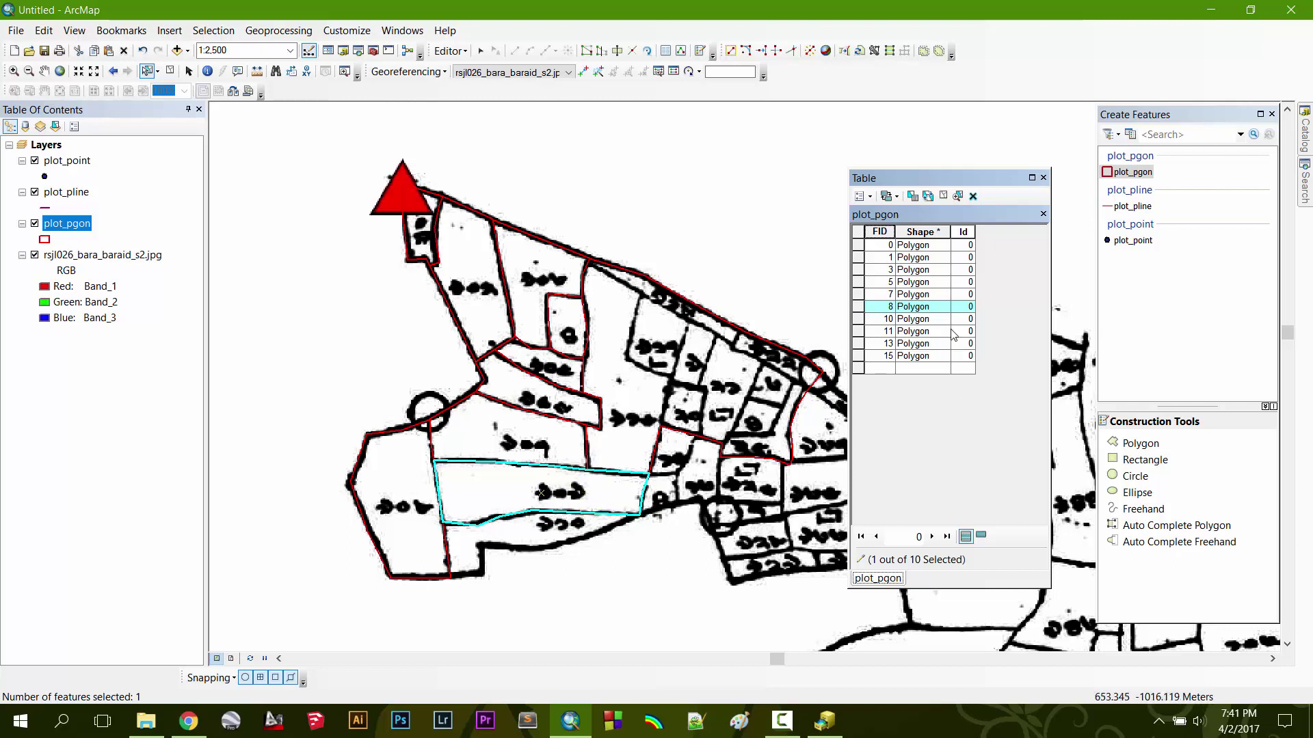
{"action": "left_click", "coordinate": [970, 308]}
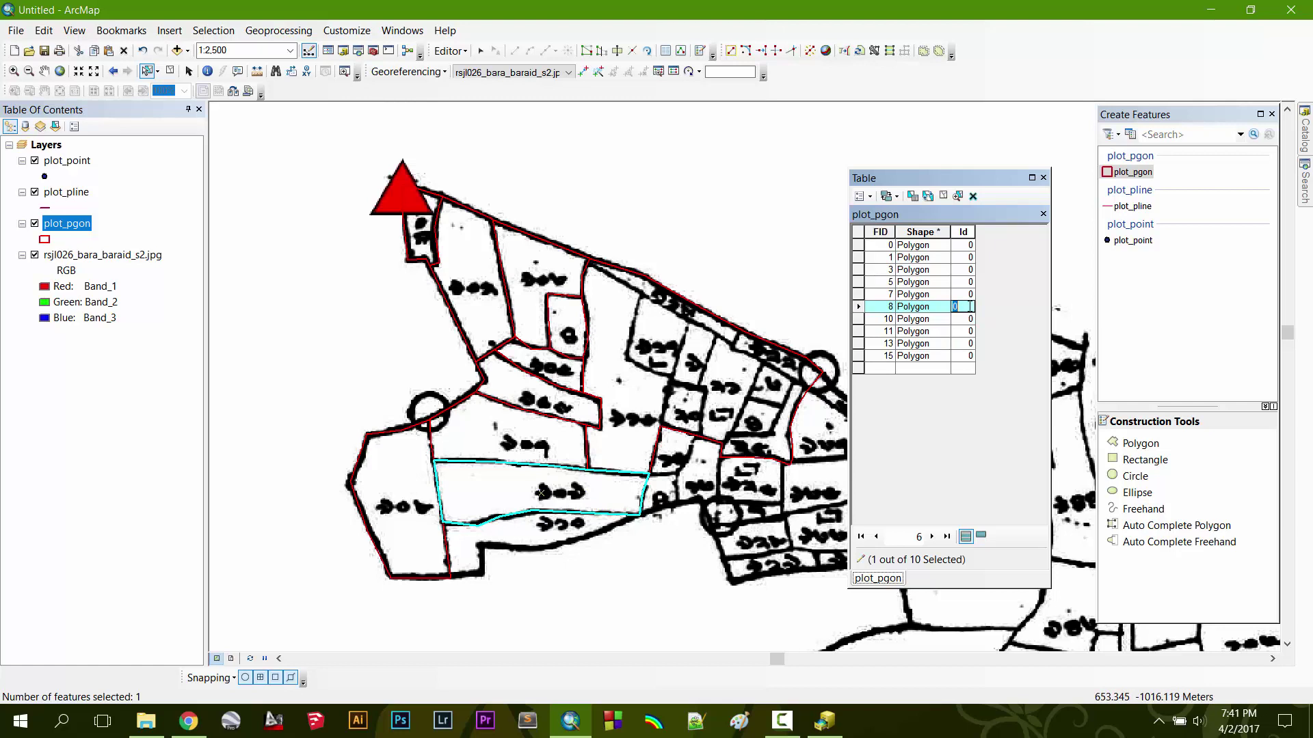
{"action": "type", "text": "909"}
{"action": "left_click", "coordinate": [859, 320]}
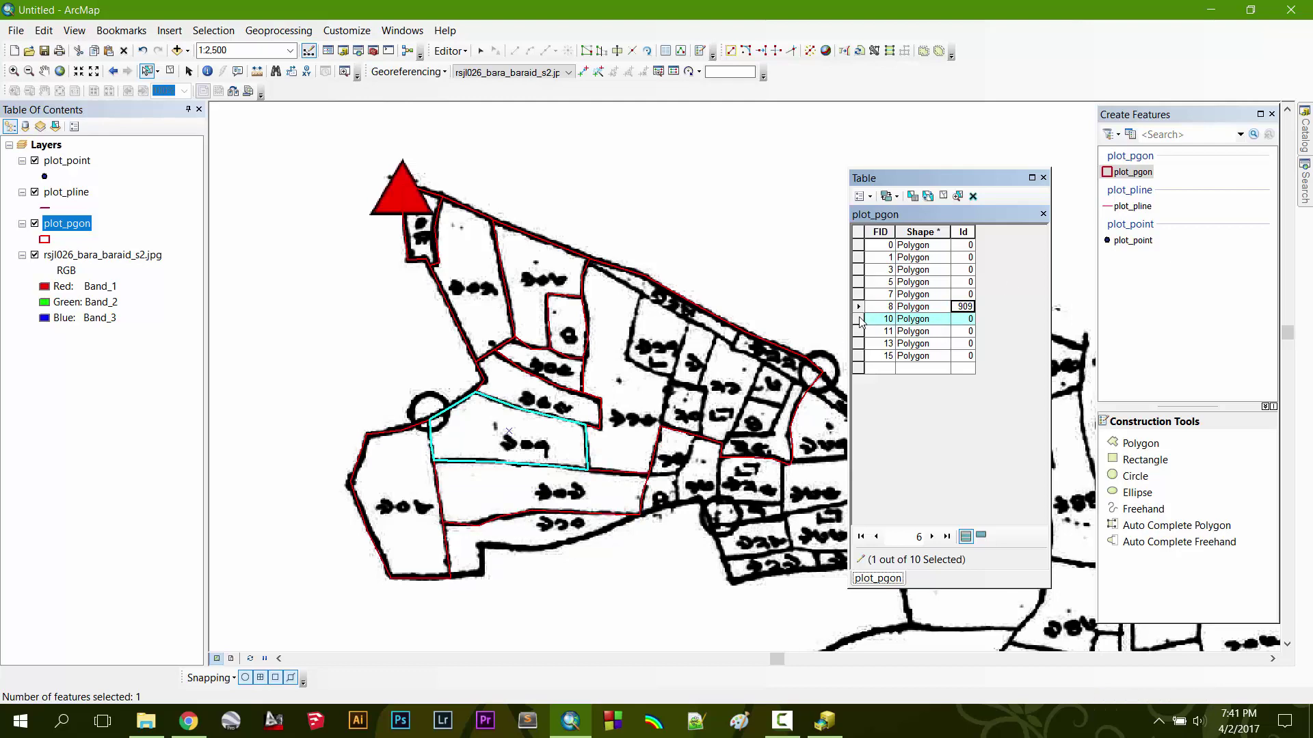
{"action": "left_click", "coordinate": [969, 318]}
{"action": "type", "text": "90"}
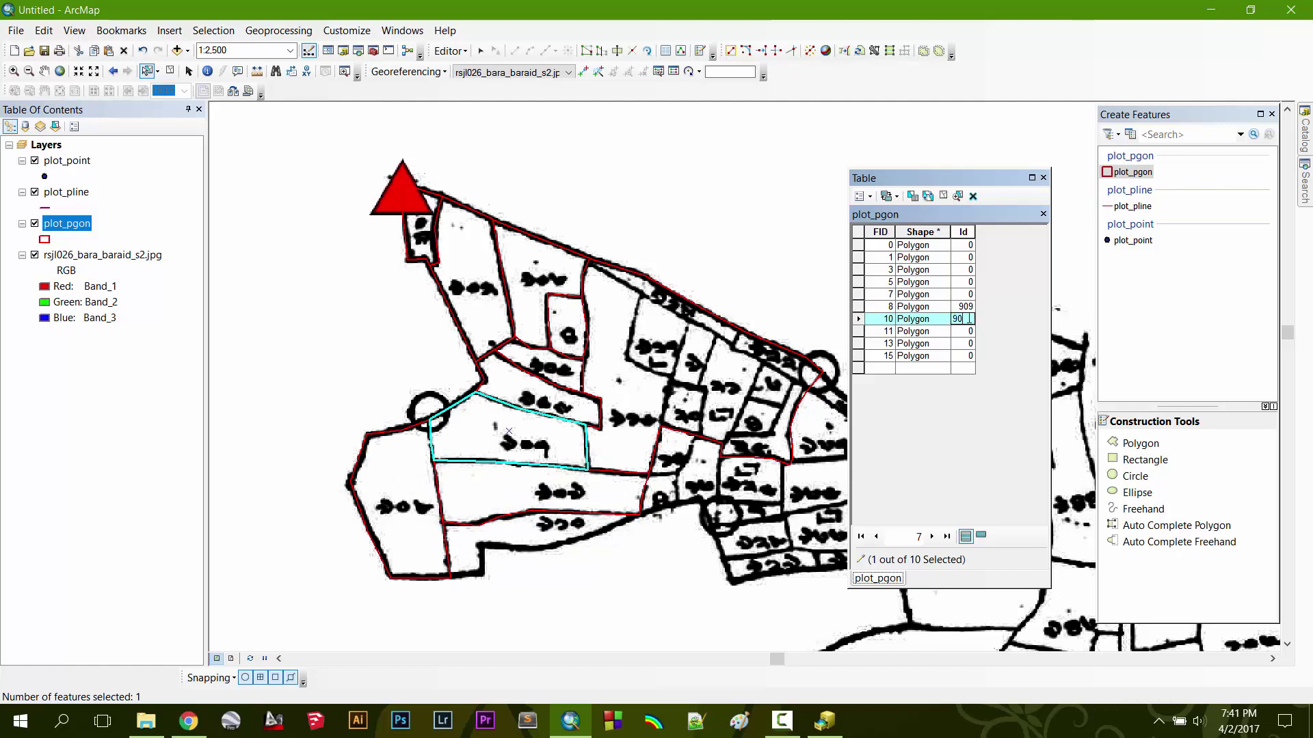
{"action": "type", "text": "7"}
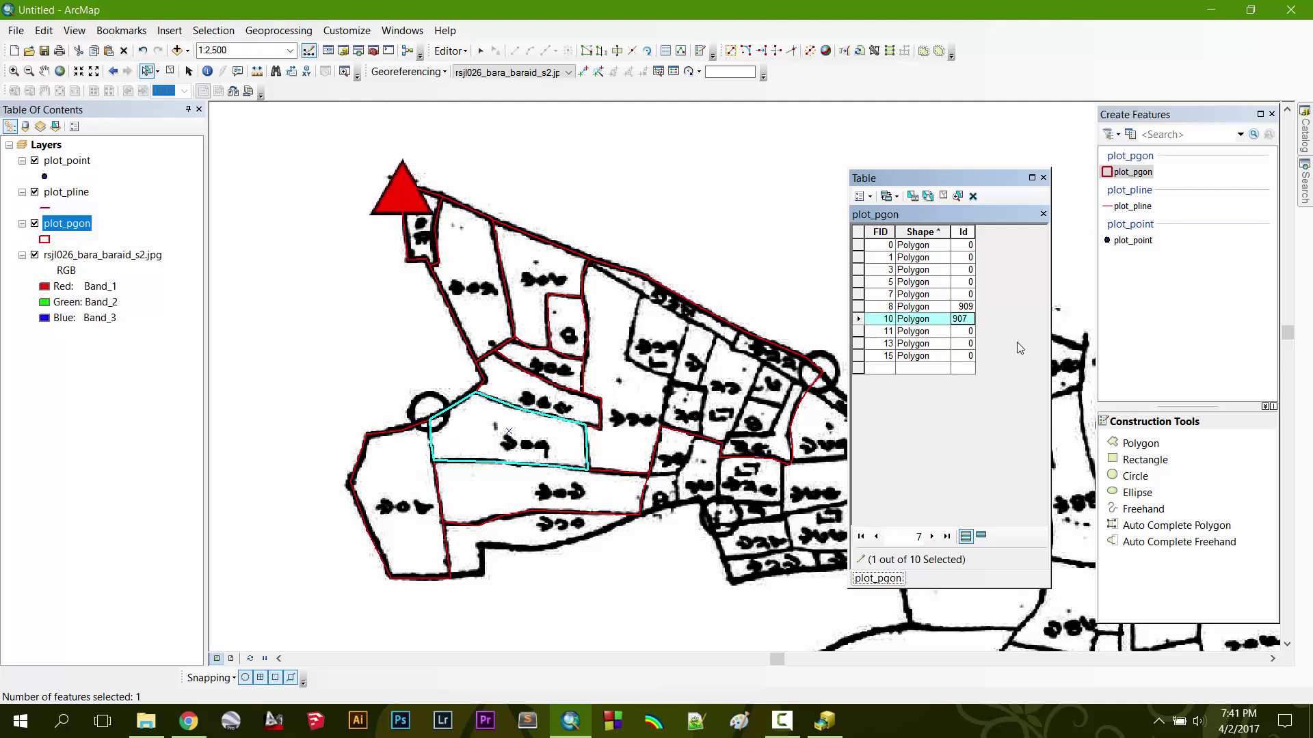
{"action": "key", "text": "Return"}
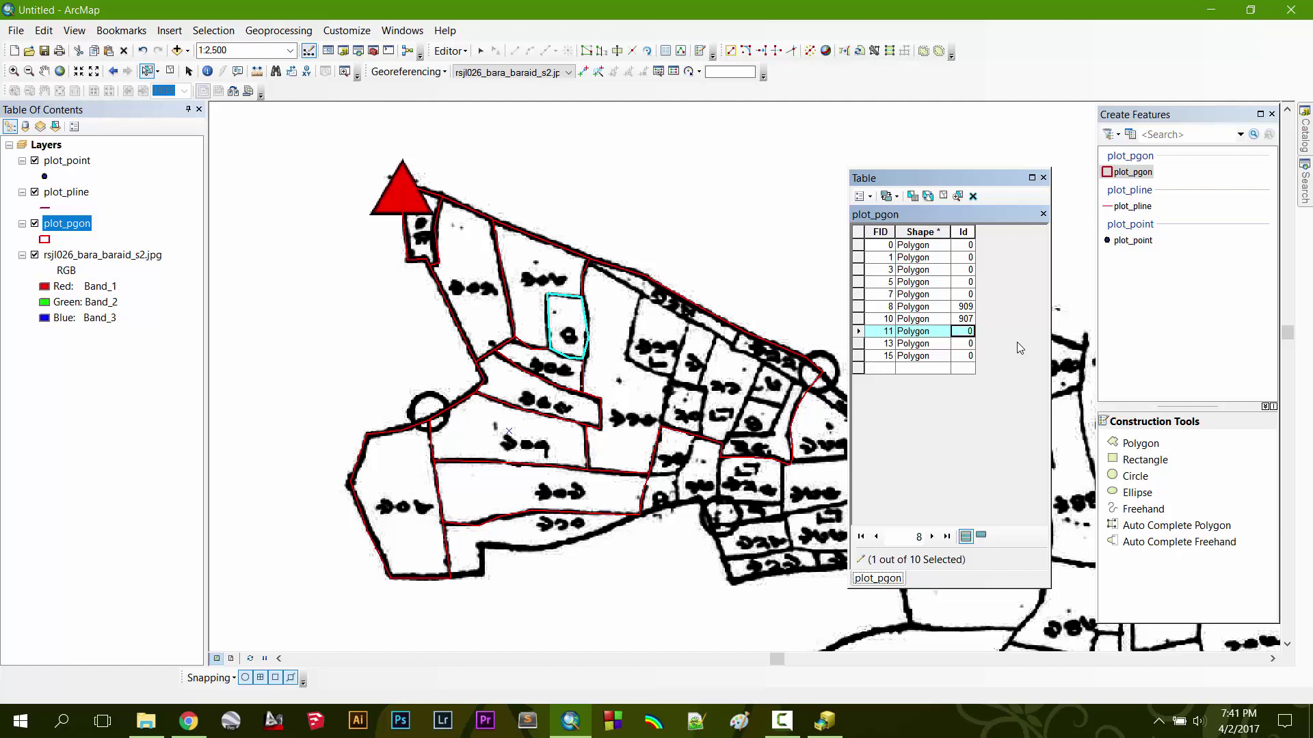
- Set the Id to 906 for the record with FID 13 and to 905 for the record with FID 15
{"action": "key", "text": "Down"}
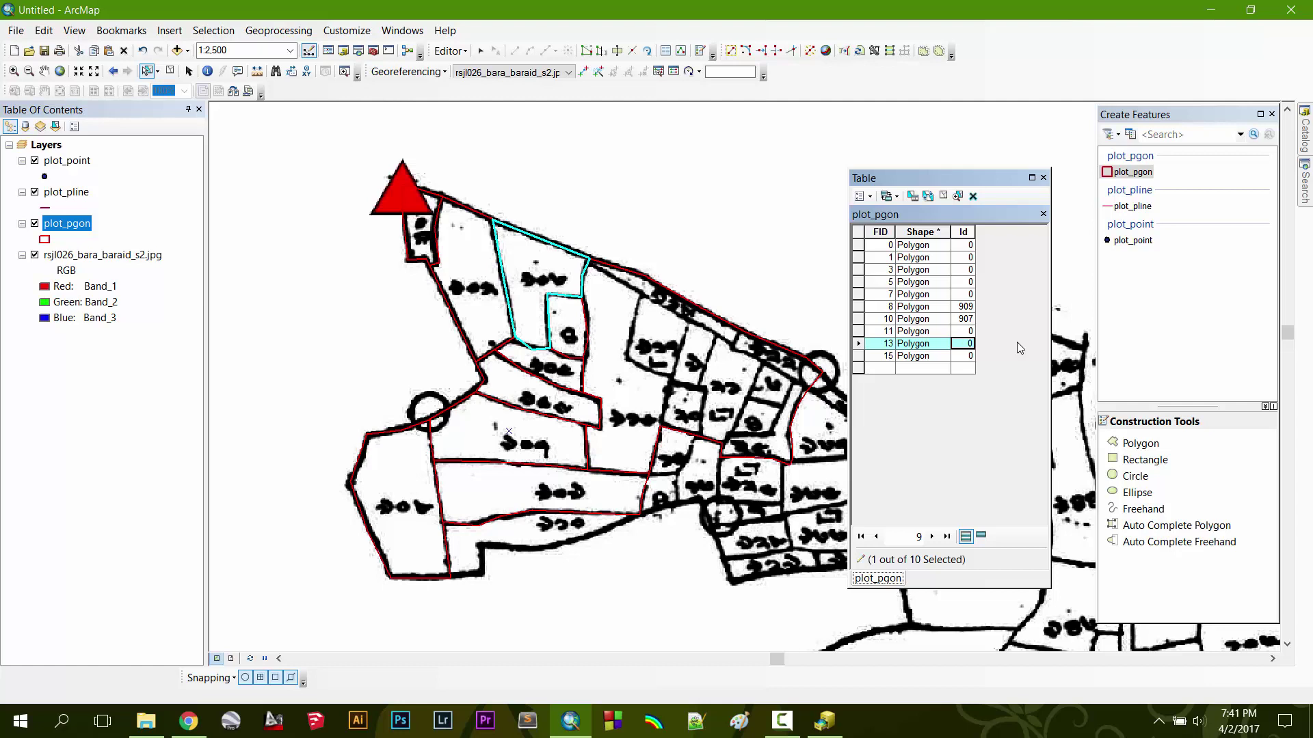
{"action": "type", "text": "906"}
{"action": "key", "text": "Down"}
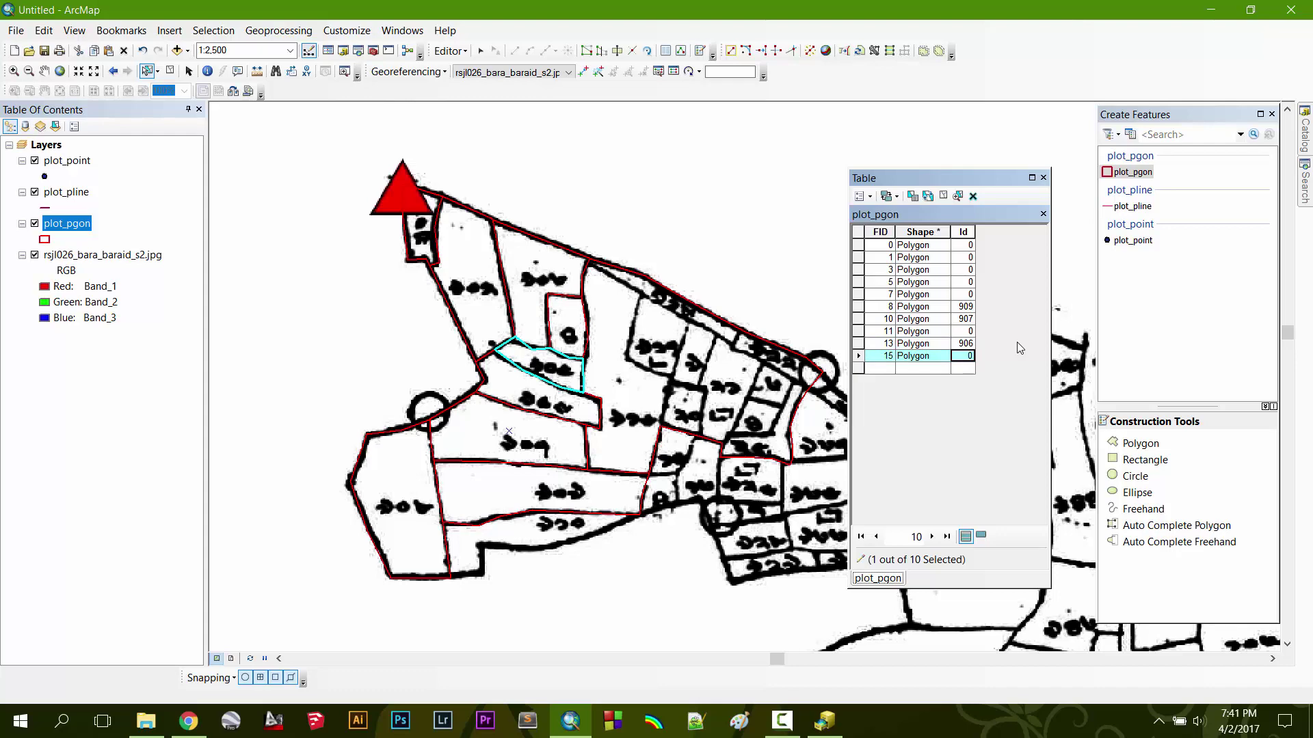
{"action": "type", "text": "905"}
- Highlight the polygons with FID 0 and 1 on the map and widen the attribute table window
{"action": "left_click", "coordinate": [859, 245]}
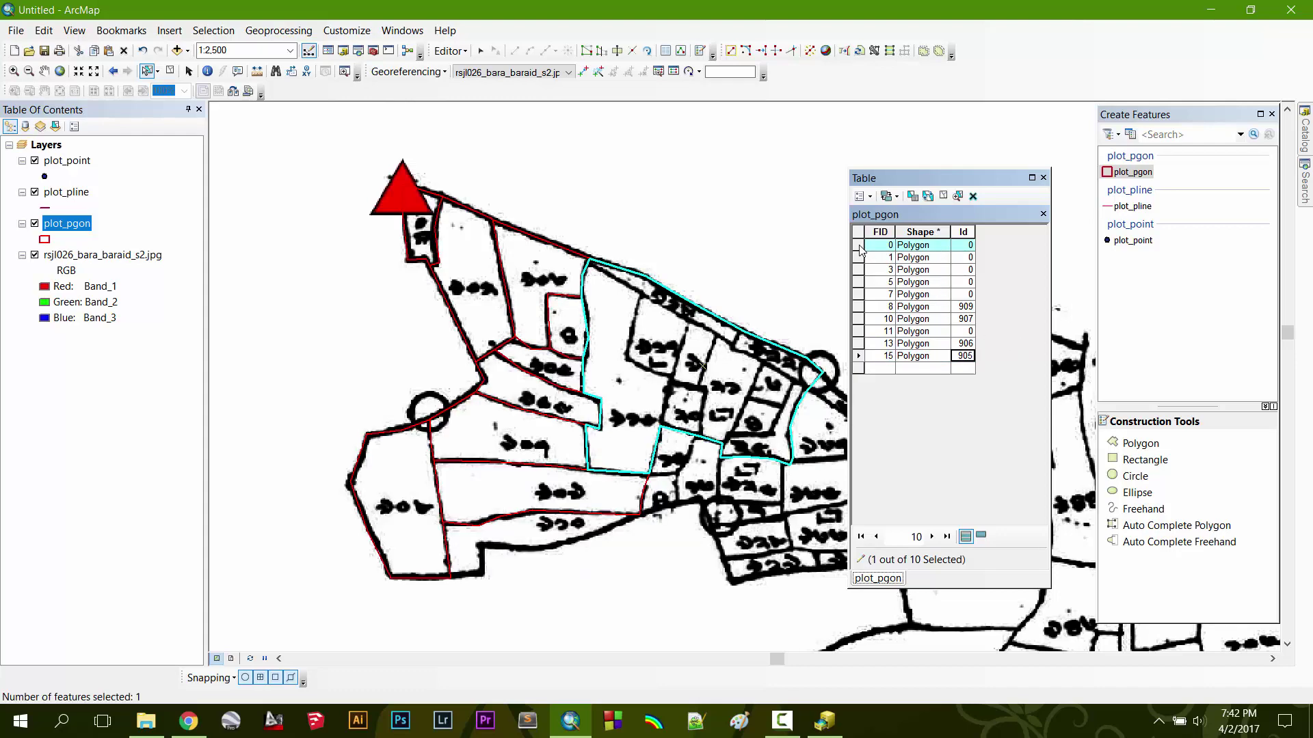
{"action": "left_click", "coordinate": [859, 258]}
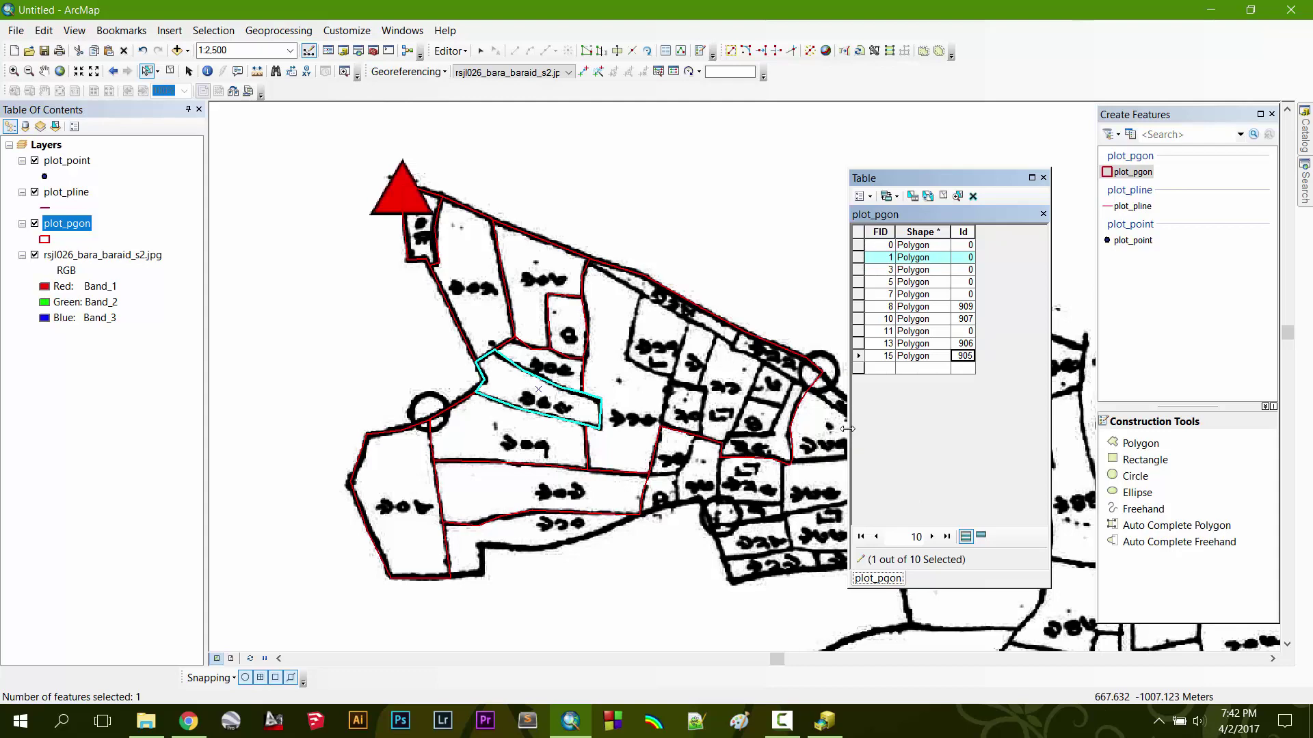
{"action": "left_click_drag", "start_coordinate": [849, 434], "coordinate": [439, 424]}
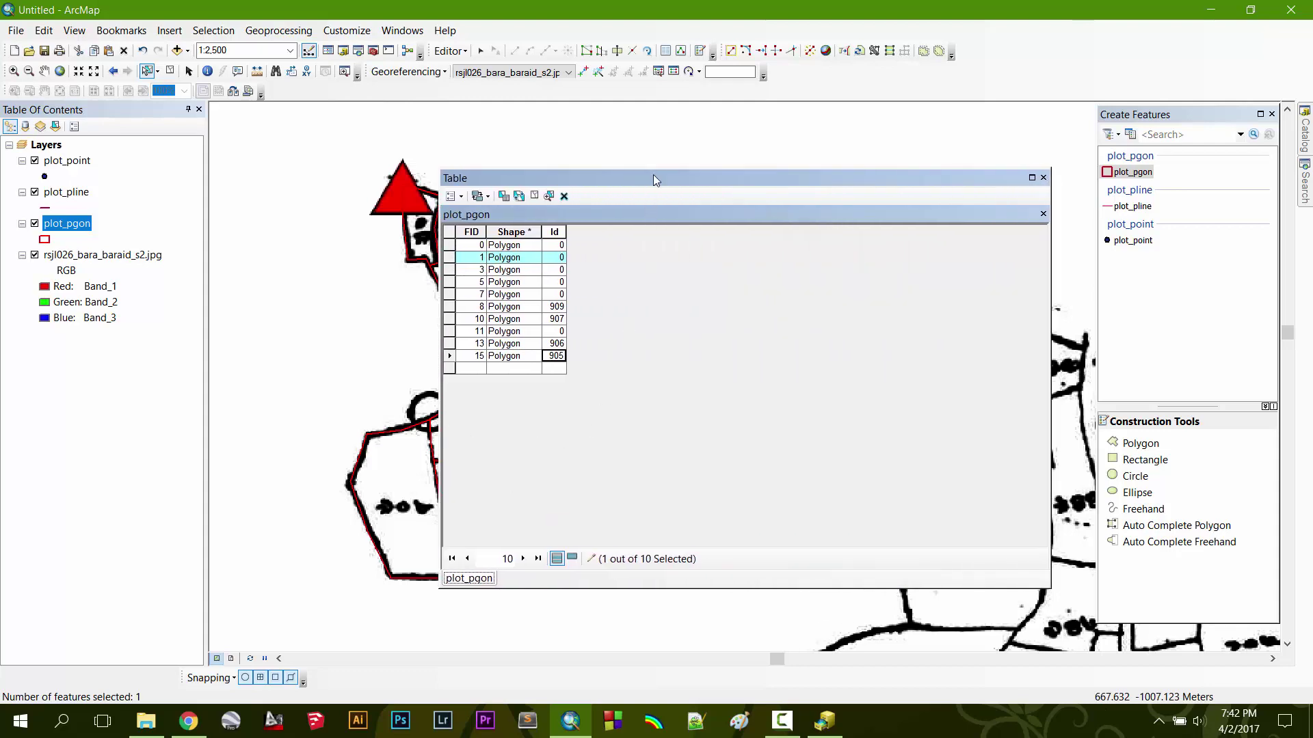
{"action": "left_click_drag", "start_coordinate": [654, 174], "coordinate": [786, 185]}
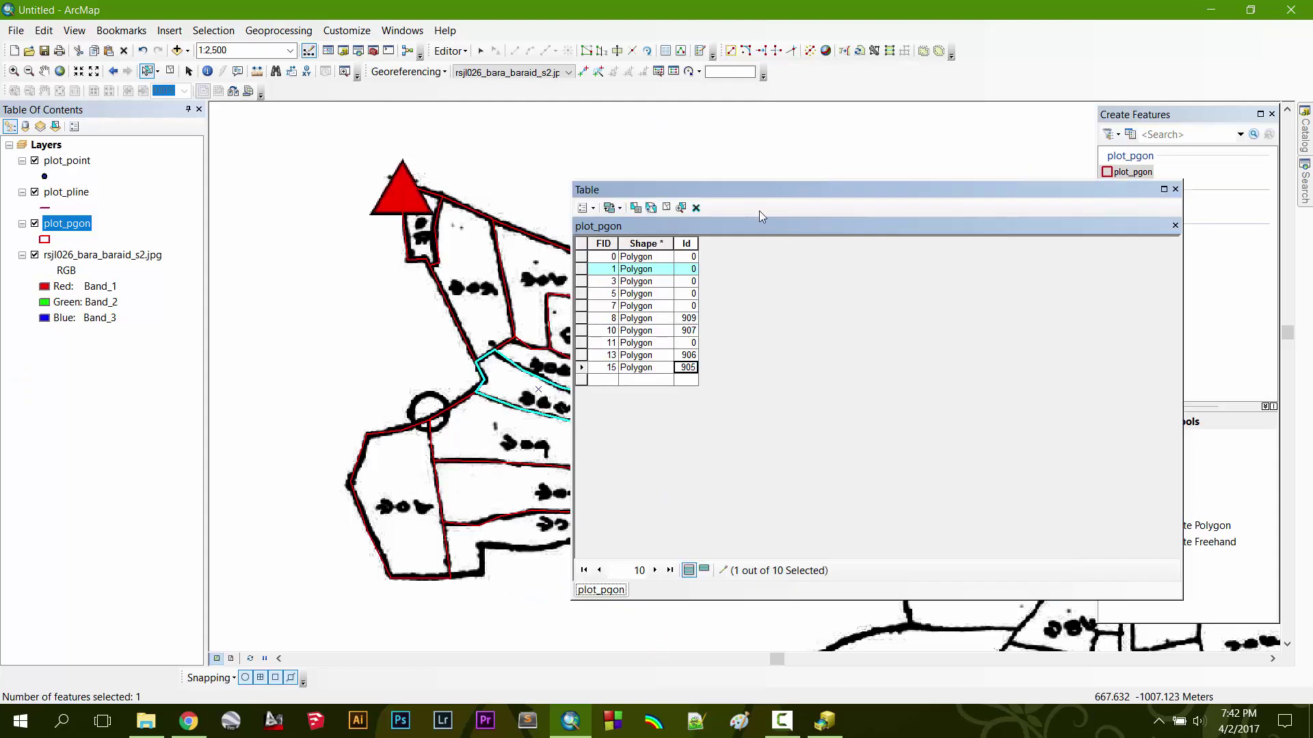
{"action": "right_click", "coordinate": [749, 224]}
{"action": "left_click", "coordinate": [737, 206]}
{"action": "left_click", "coordinate": [642, 242]}
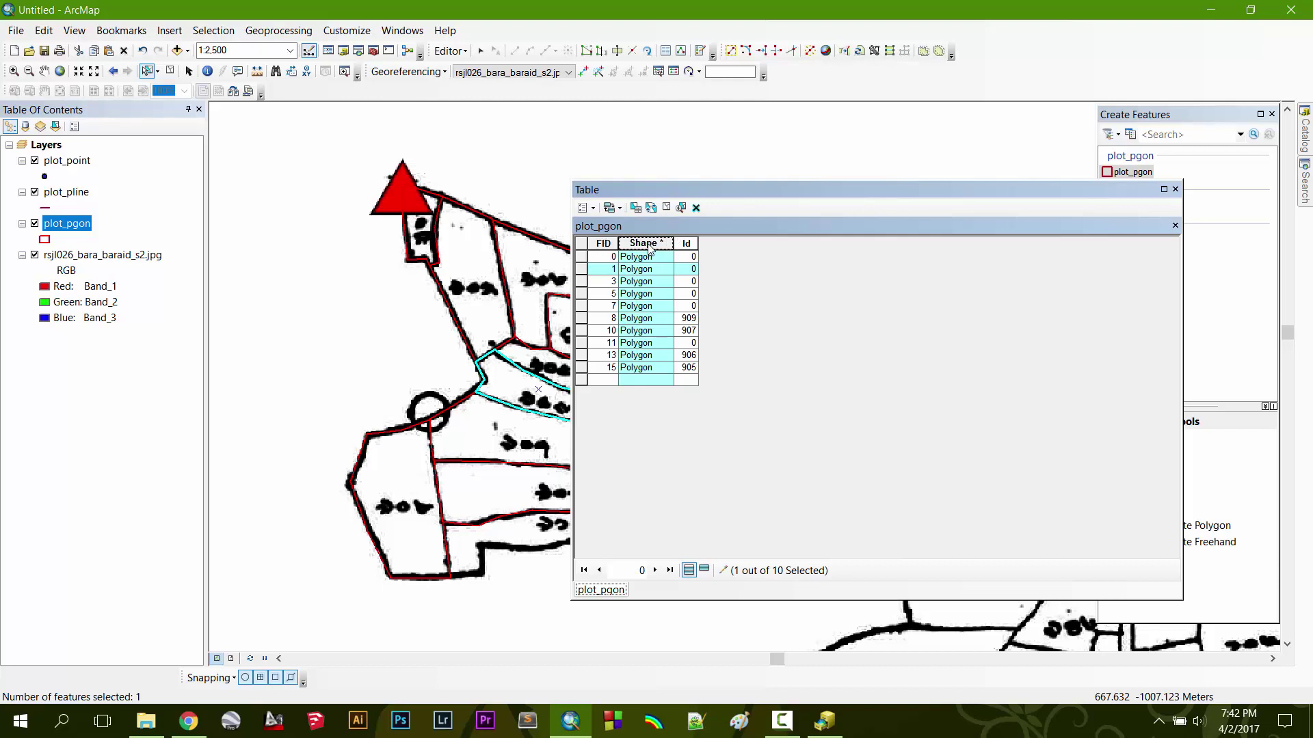
{"action": "right_click", "coordinate": [651, 247]}
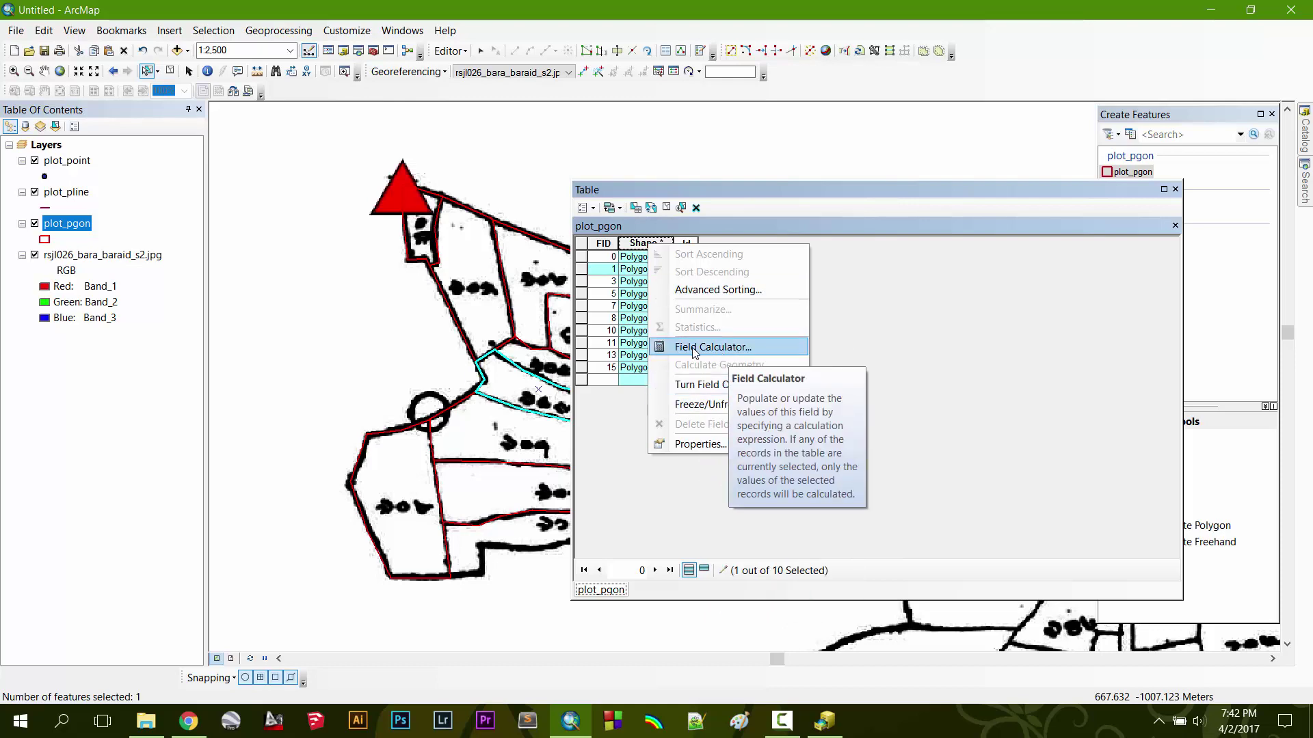
{"action": "left_click", "coordinate": [780, 192]}
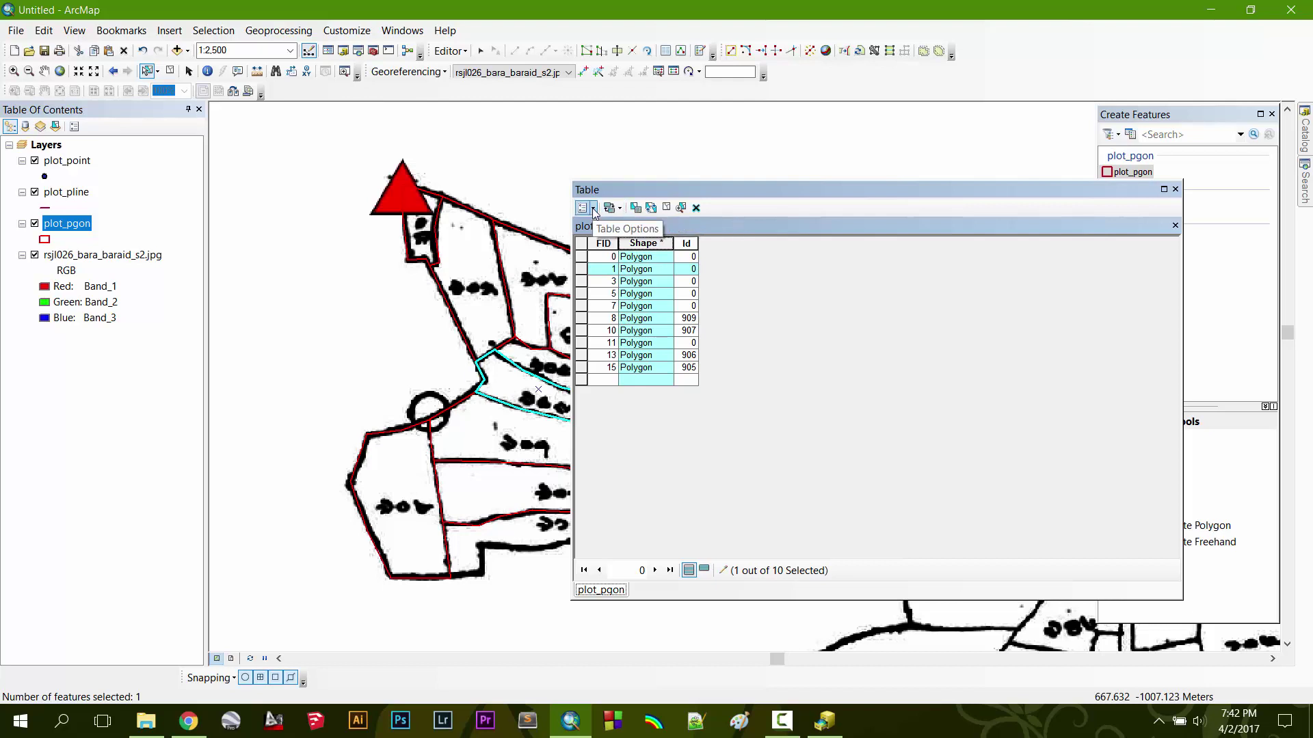
{"action": "left_click", "coordinate": [592, 208]}
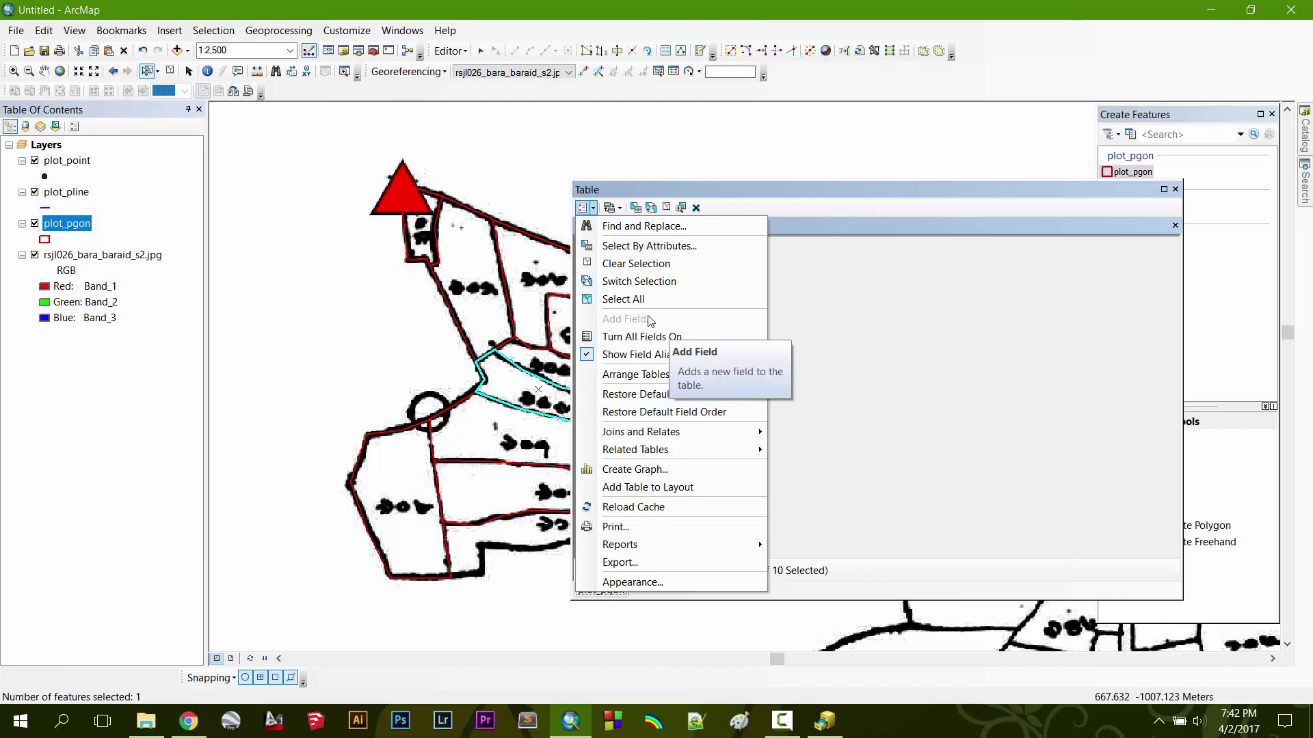
{"action": "left_click", "coordinate": [913, 195]}
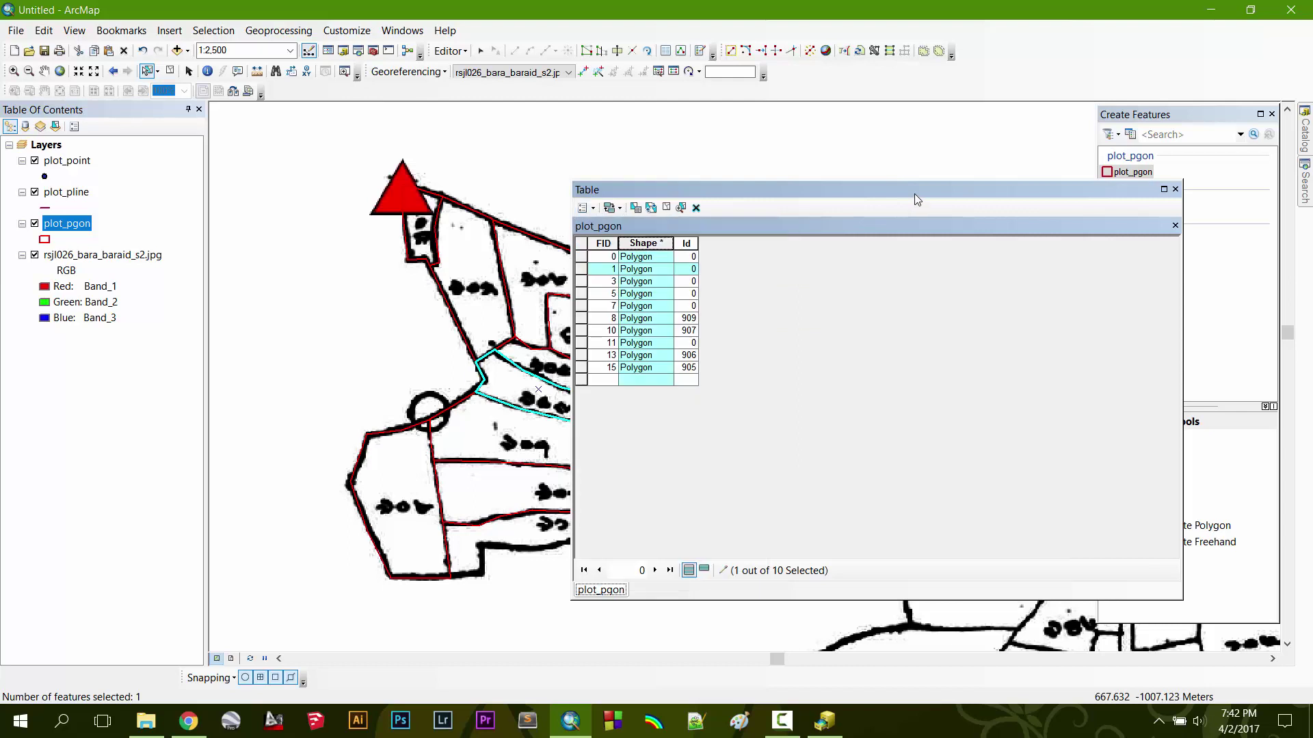
- Stop the editing session and save the edits
{"action": "left_click", "coordinate": [465, 51]}
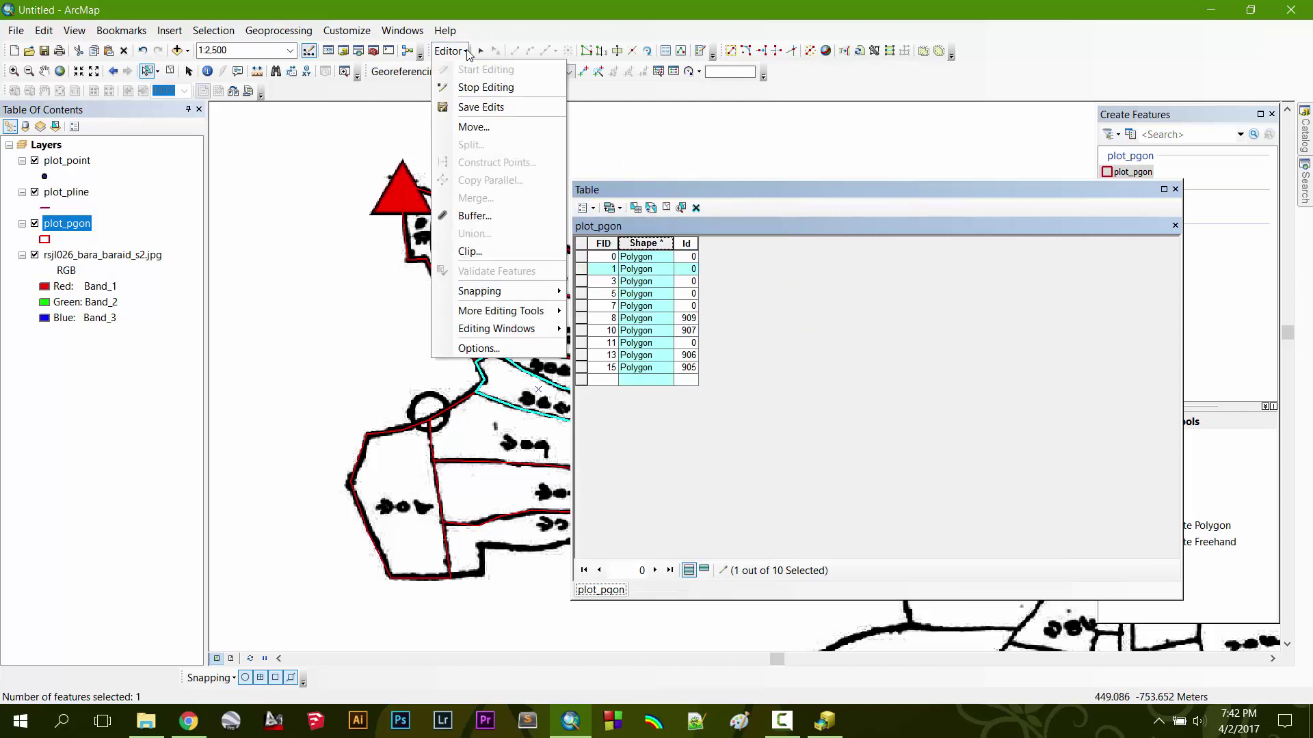
{"action": "left_click", "coordinate": [482, 88]}
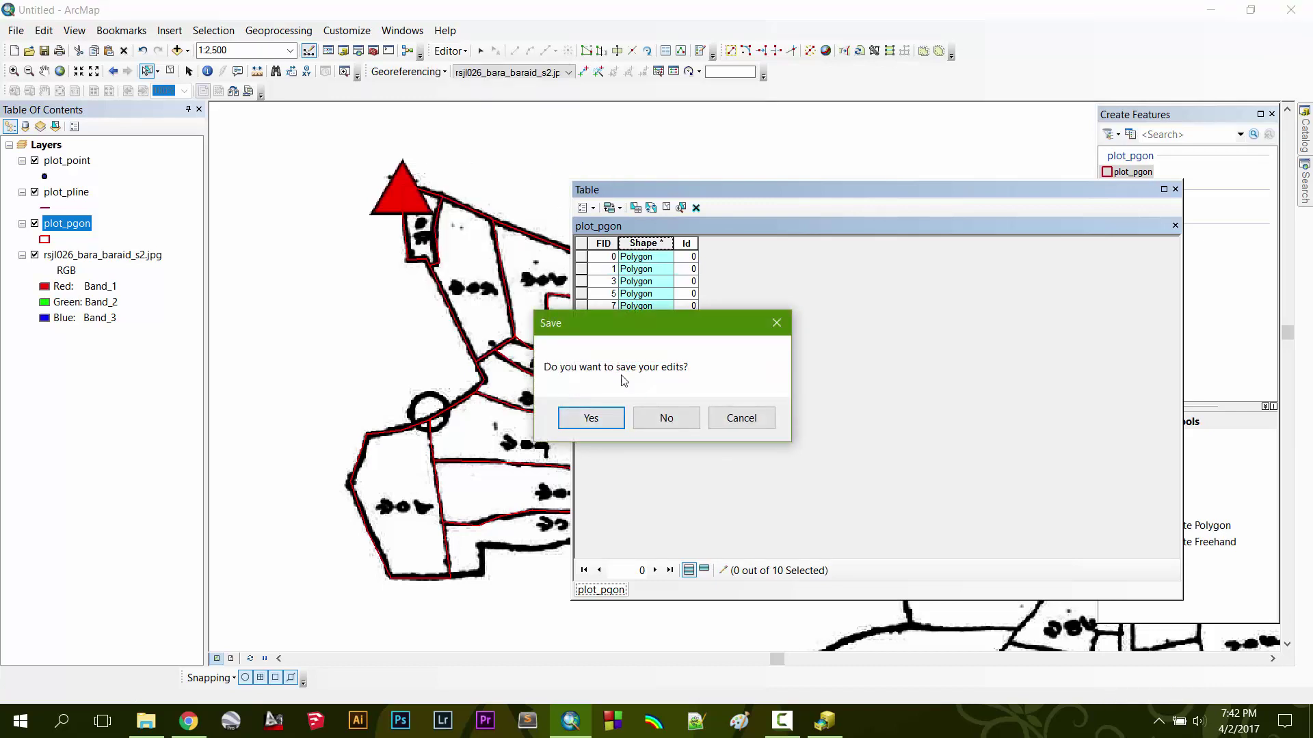
{"action": "left_click", "coordinate": [588, 418]}
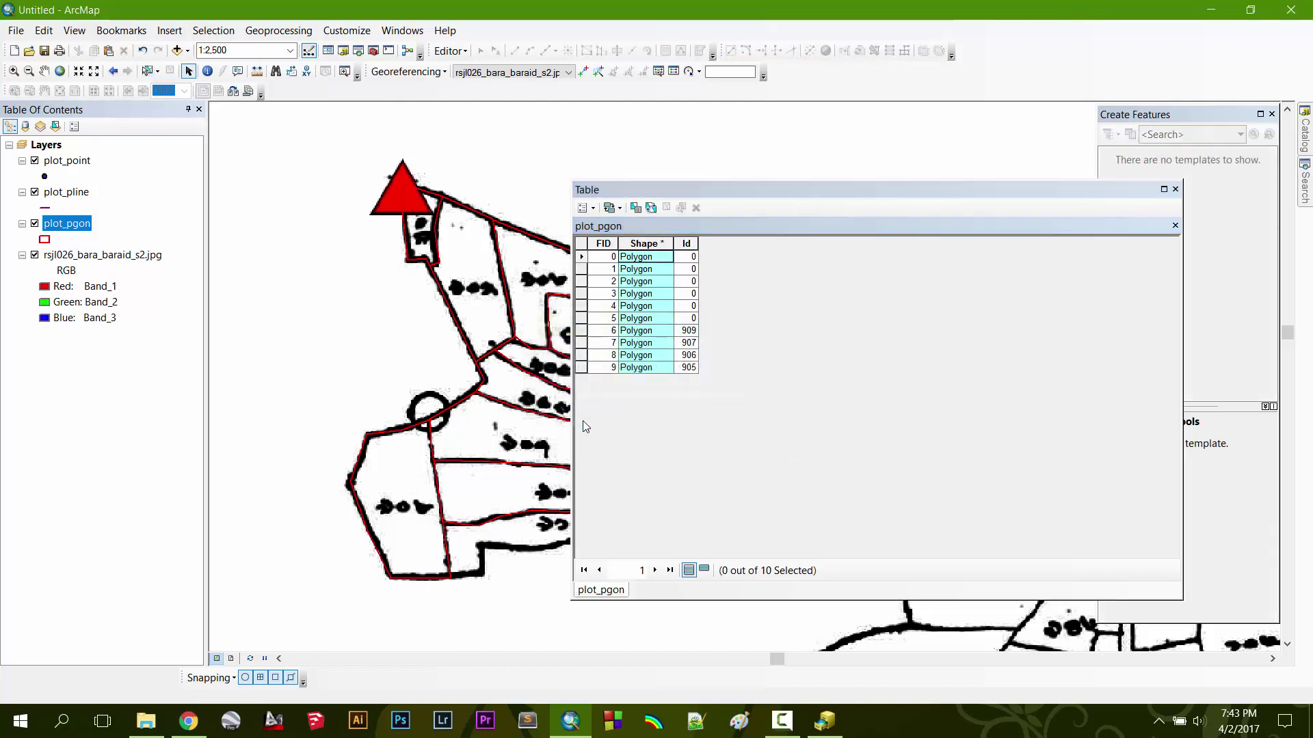
- Start a new field in the plot_pgon table, name it area_acre and set its type to Float
{"action": "left_click", "coordinate": [582, 208]}
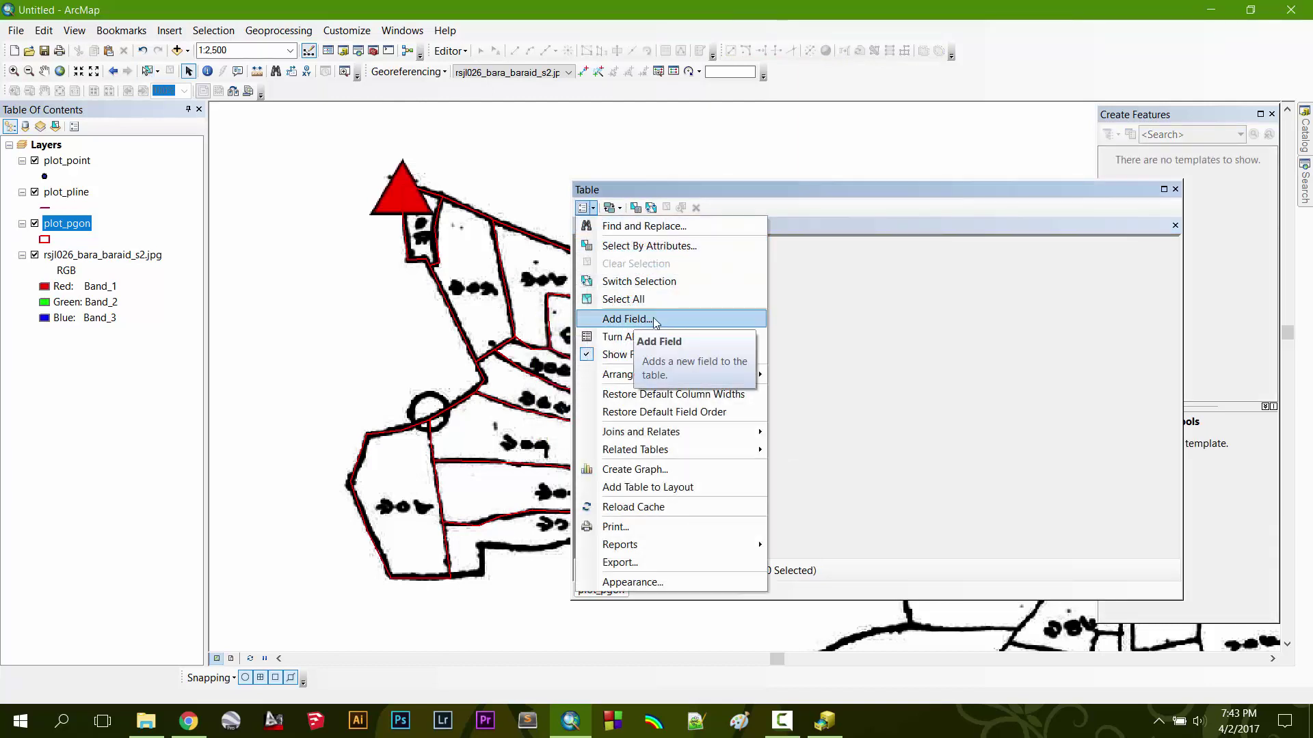
{"action": "left_click", "coordinate": [626, 320]}
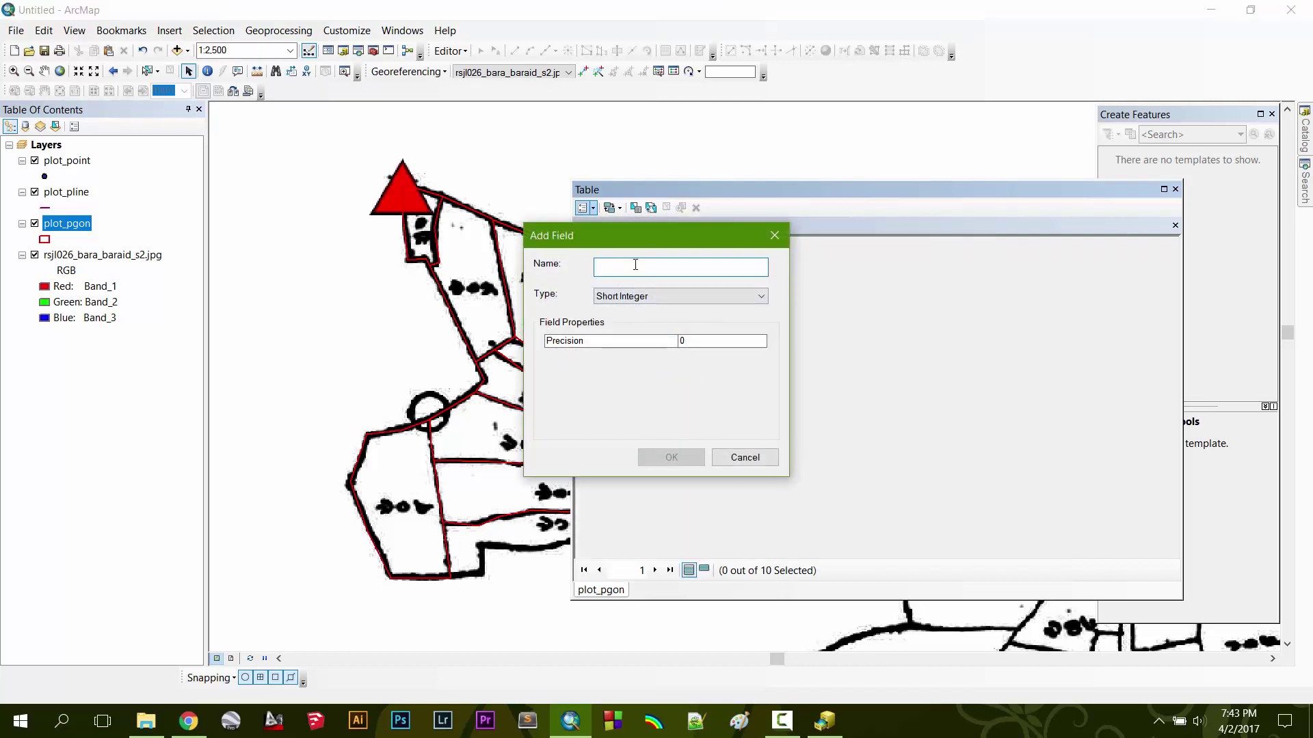
{"action": "left_click_drag", "start_coordinate": [668, 245], "coordinate": [370, 282]}
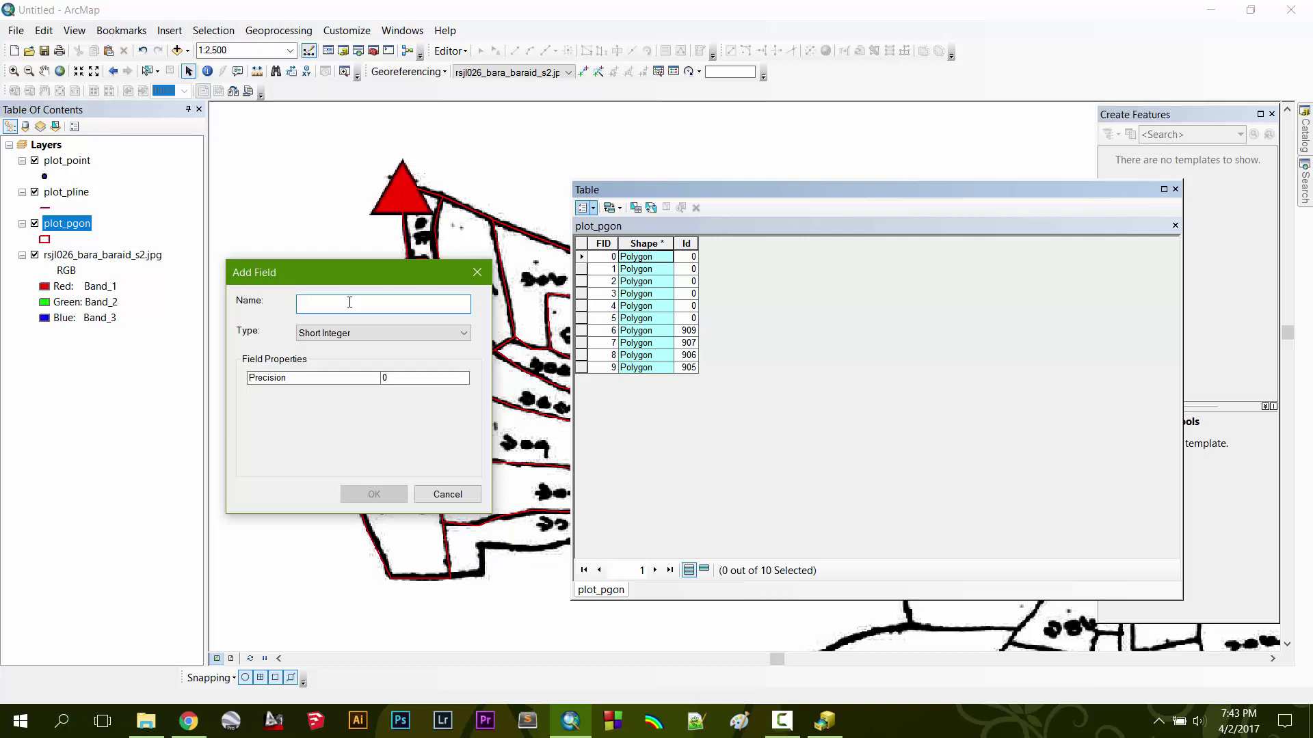
{"action": "type", "text": "a"}
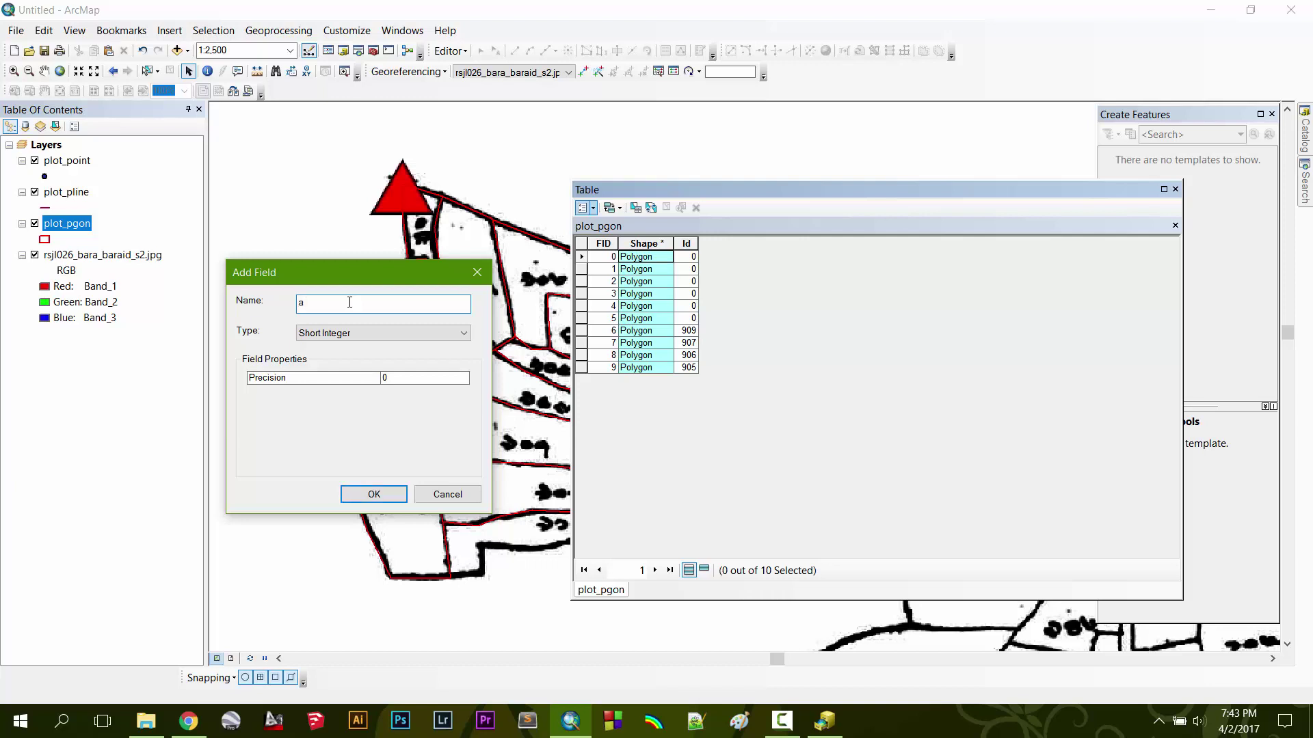
{"action": "type", "text": "rea"}
{"action": "type", "text": "_acre"}
{"action": "left_click", "coordinate": [367, 335]}
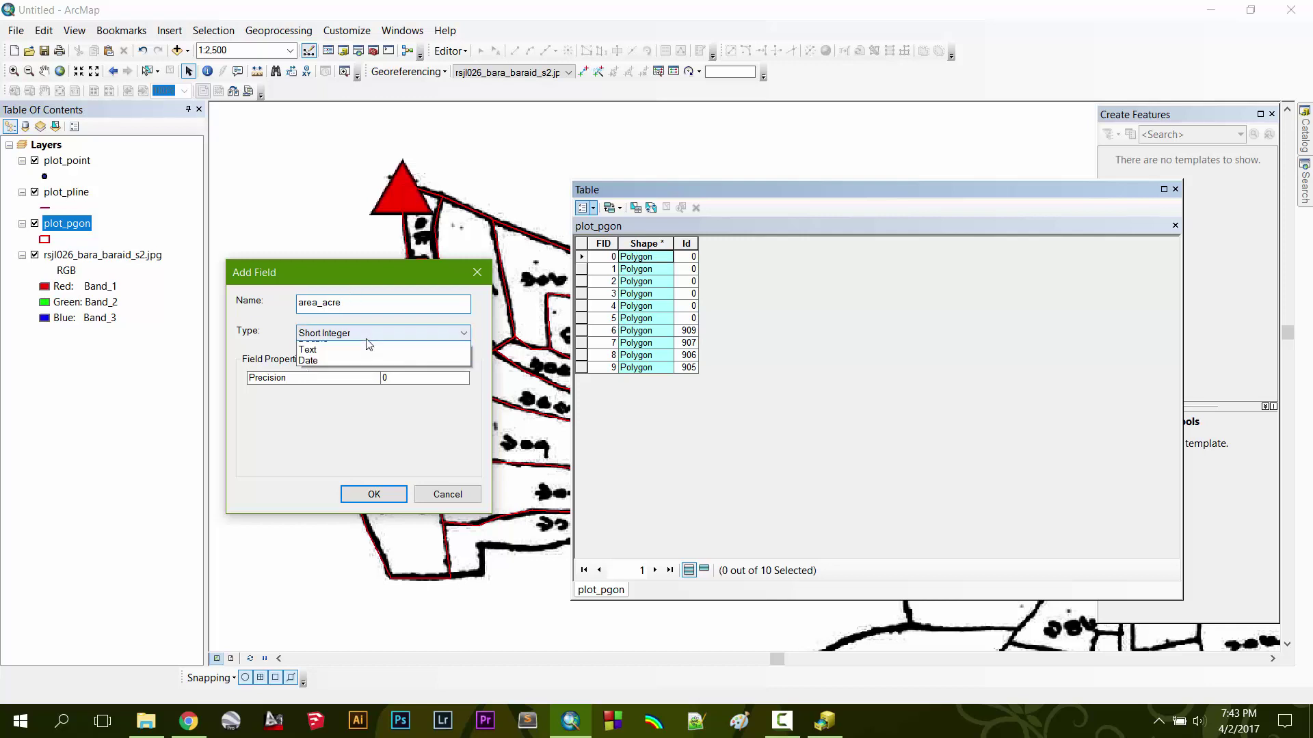
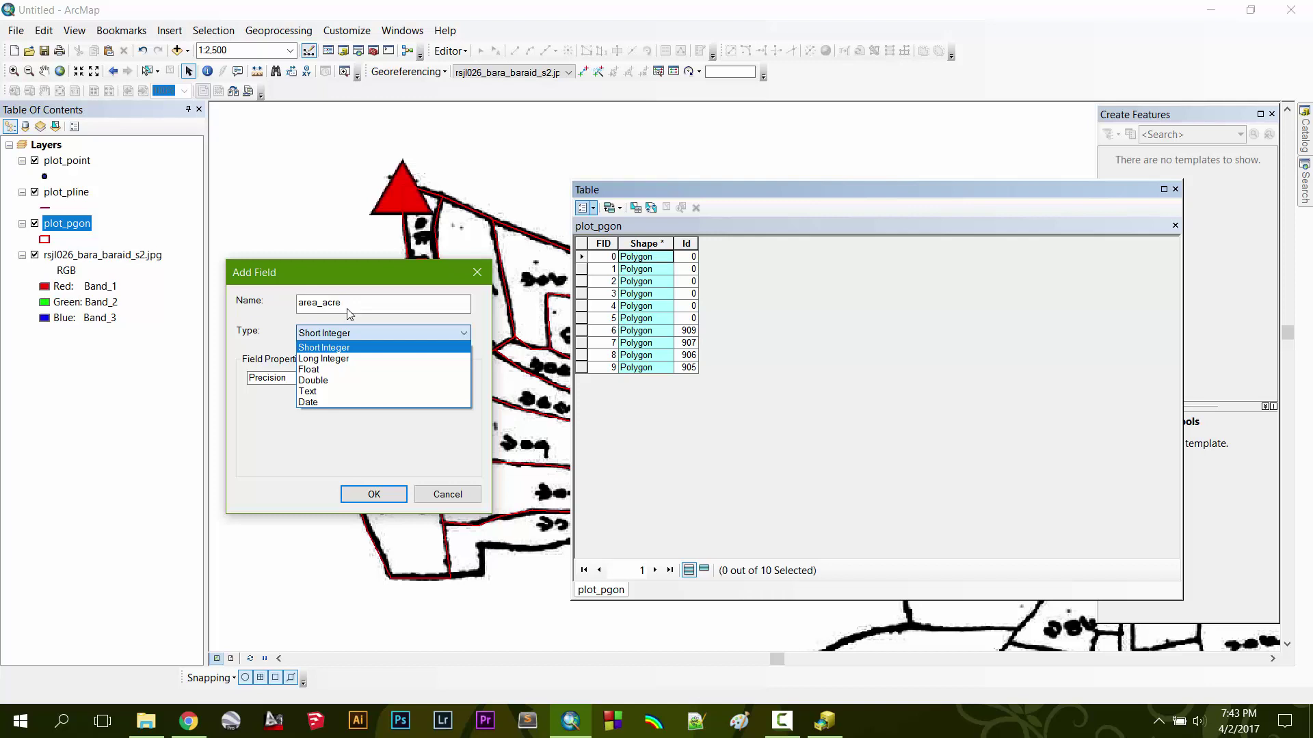
{"action": "left_click", "coordinate": [329, 370]}
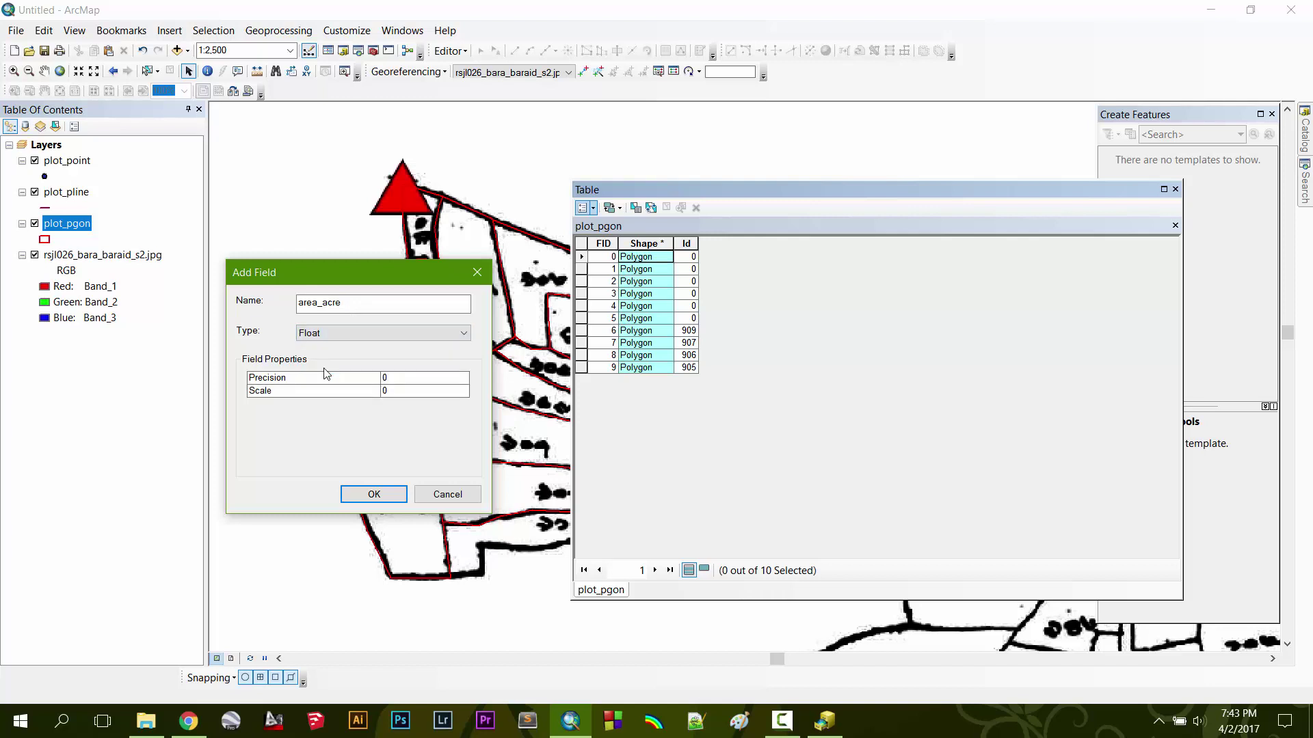
- Set the precision of the area_acre field to 20 and add the field to the table
{"action": "left_click", "coordinate": [397, 378]}
{"action": "double_click", "coordinate": [397, 378]}
{"action": "left_click", "coordinate": [410, 392]}
{"action": "type", "text": "20"}
{"action": "left_click", "coordinate": [374, 494]}
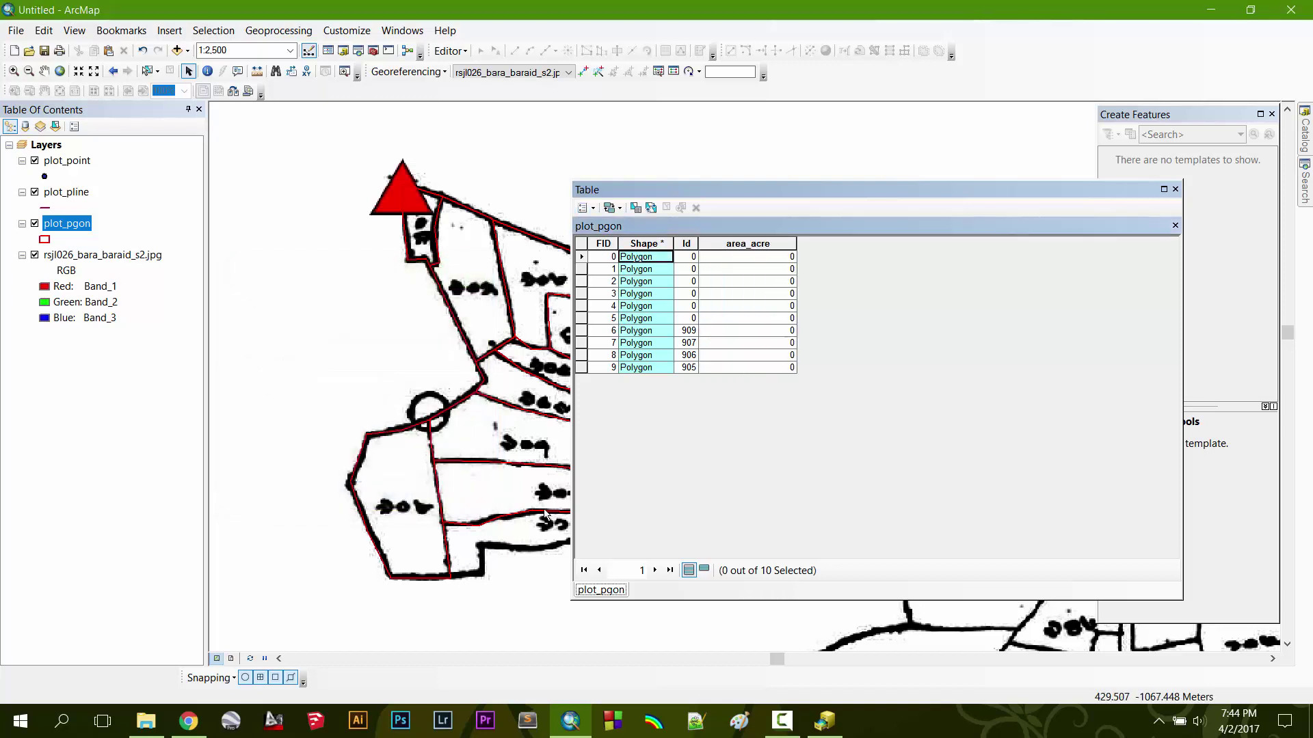
{"action": "left_click", "coordinate": [750, 244]}
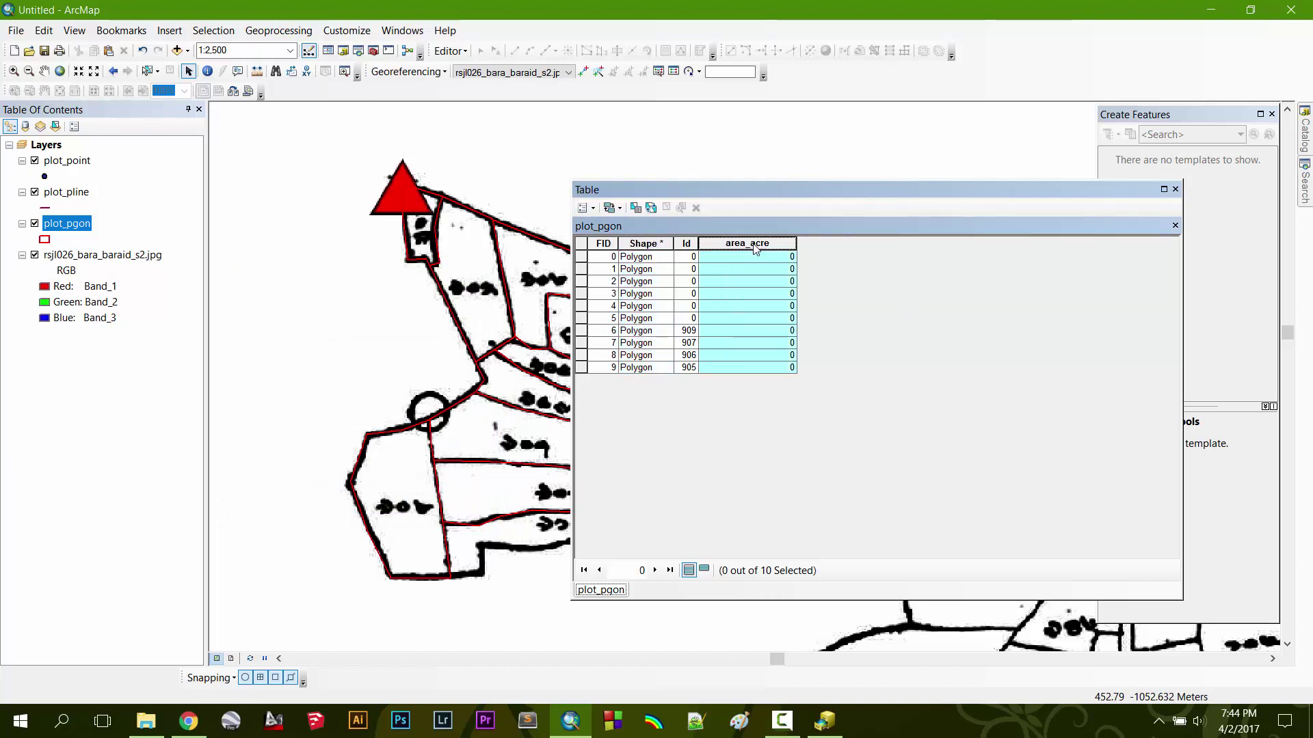
{"action": "right_click", "coordinate": [755, 249]}
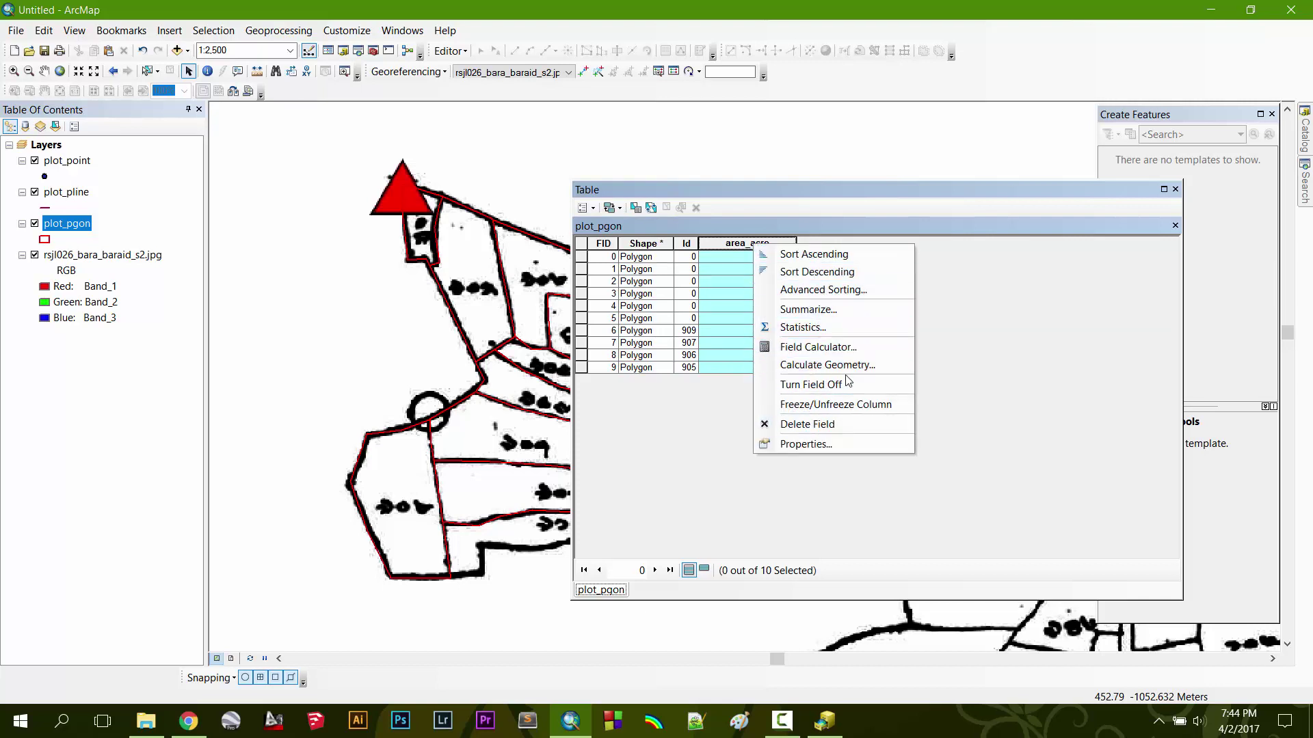
{"action": "left_click", "coordinate": [831, 350]}
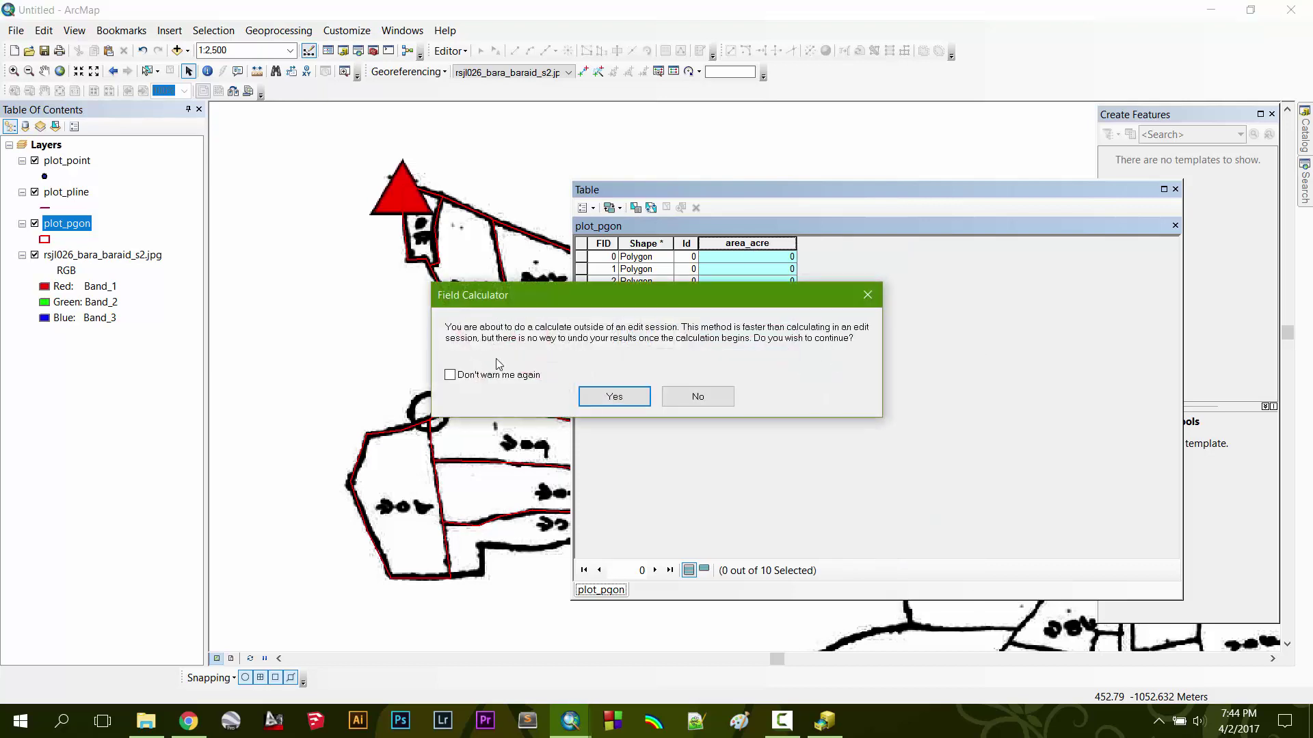
{"action": "left_click", "coordinate": [614, 400]}
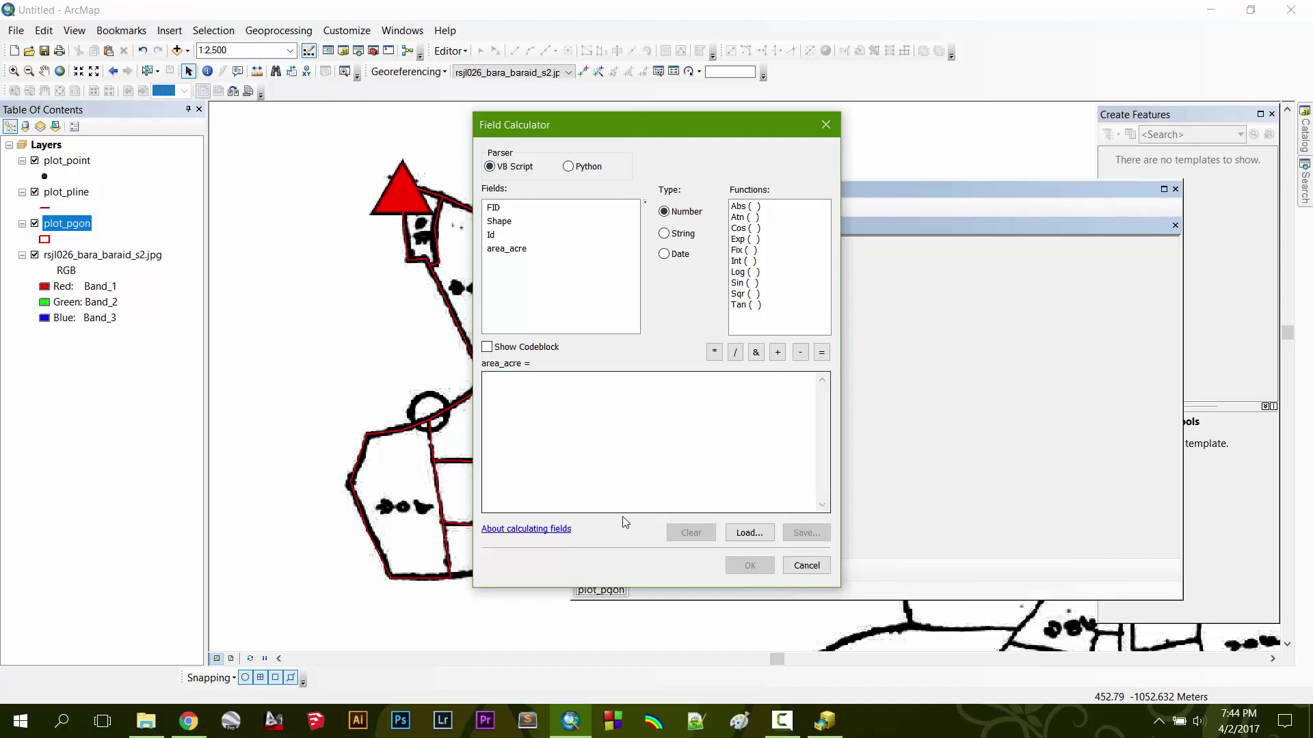
{"action": "left_click", "coordinate": [814, 567]}
- Calculate the polygons' area into the area_acre field with Calculate Geometry, using Acres US [ac] and the data source's coordinate system
{"action": "right_click", "coordinate": [745, 243]}
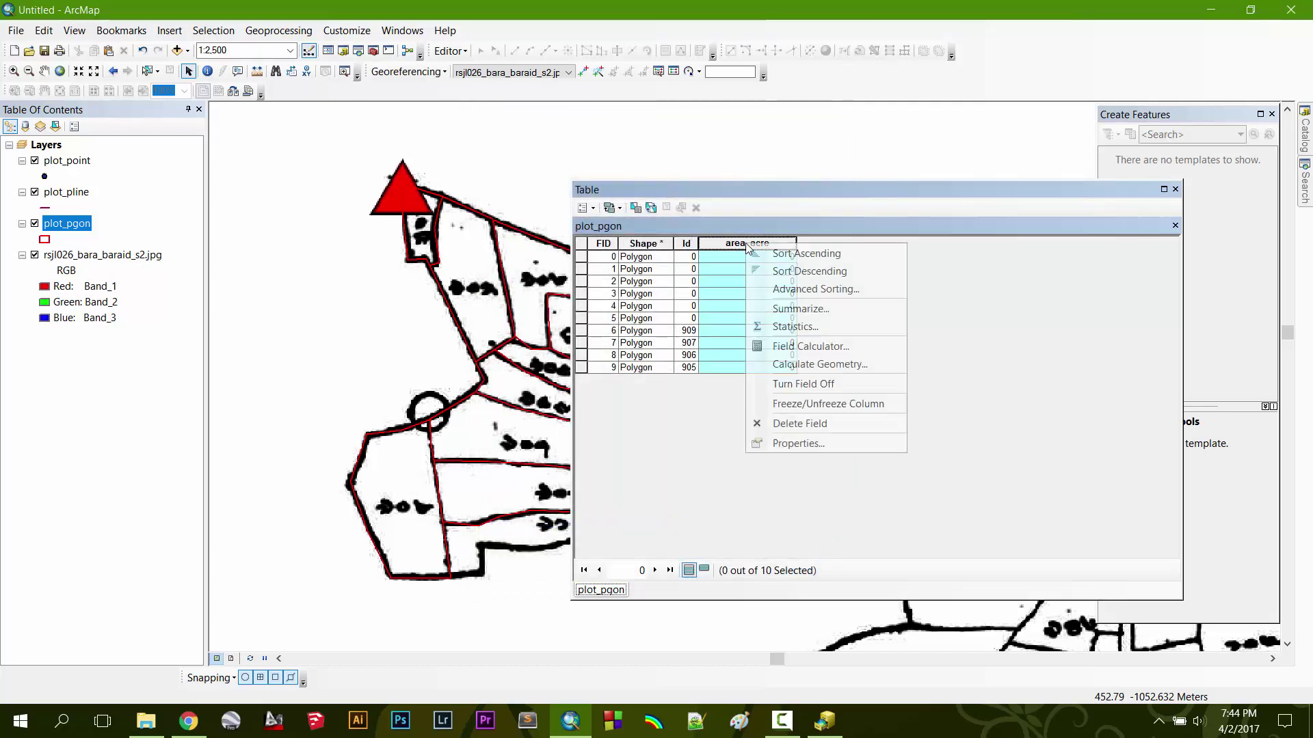
{"action": "left_click", "coordinate": [826, 367]}
{"action": "left_click", "coordinate": [621, 398]}
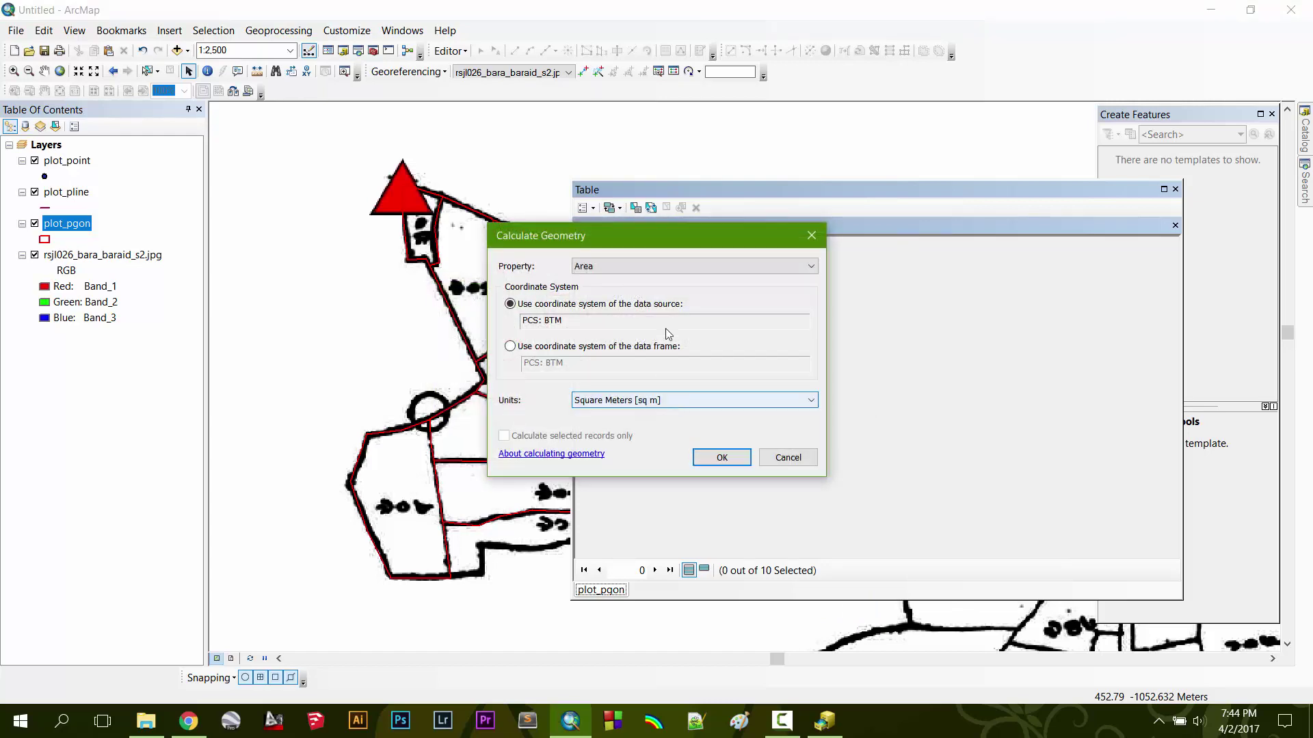
{"action": "left_click_drag", "start_coordinate": [680, 241], "coordinate": [434, 226]}
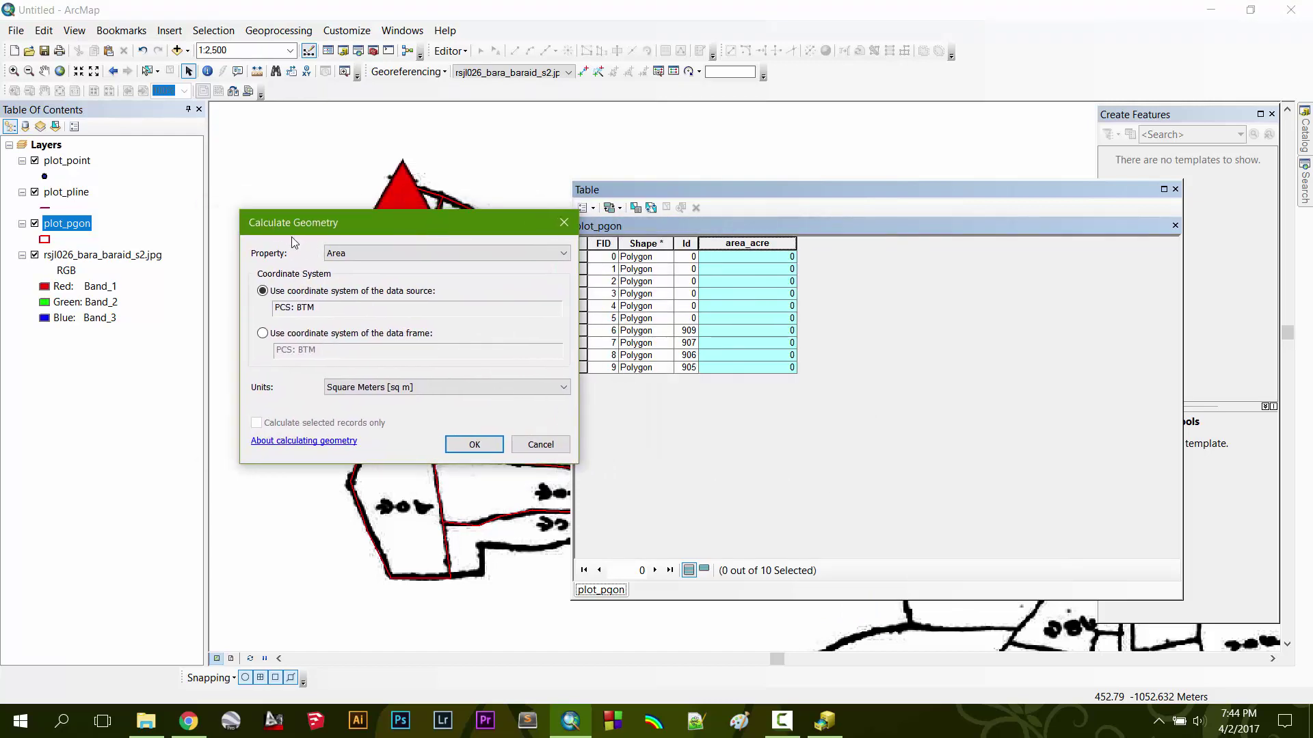
{"action": "left_click", "coordinate": [384, 254]}
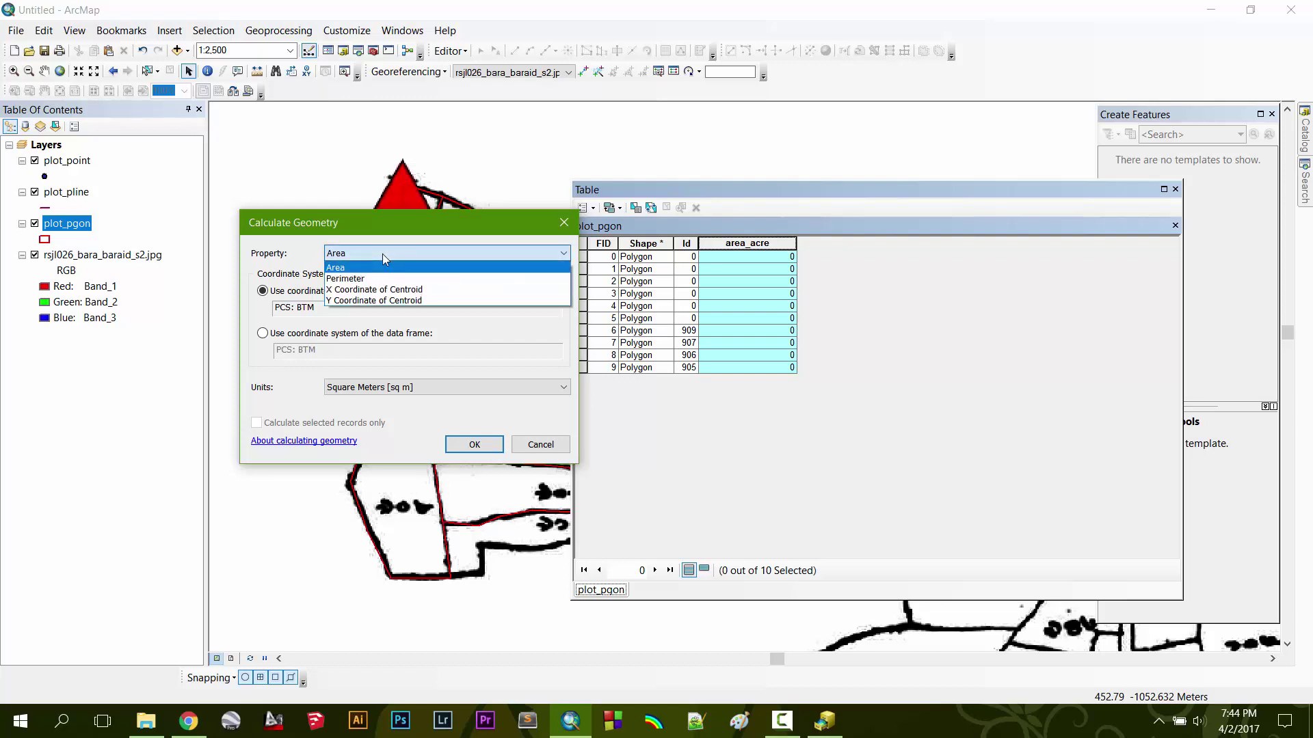
{"action": "left_click", "coordinate": [383, 253]}
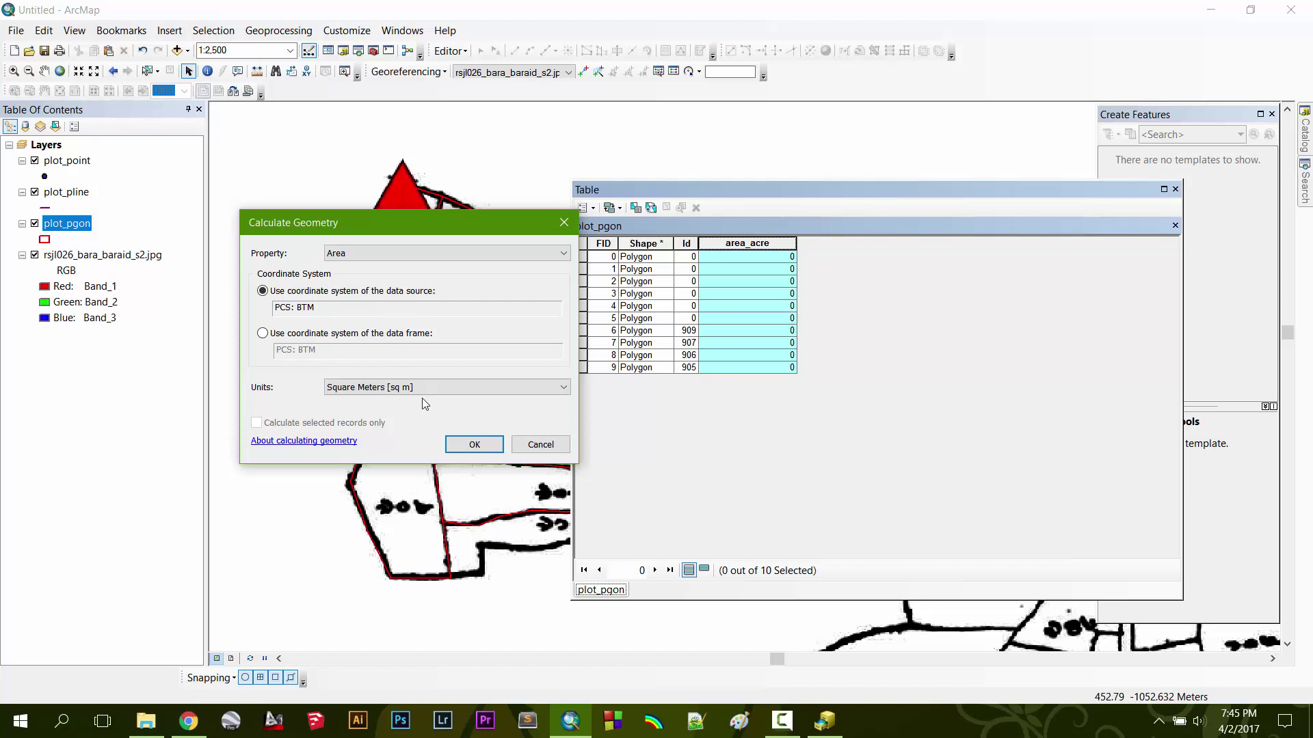
{"action": "left_click", "coordinate": [450, 388]}
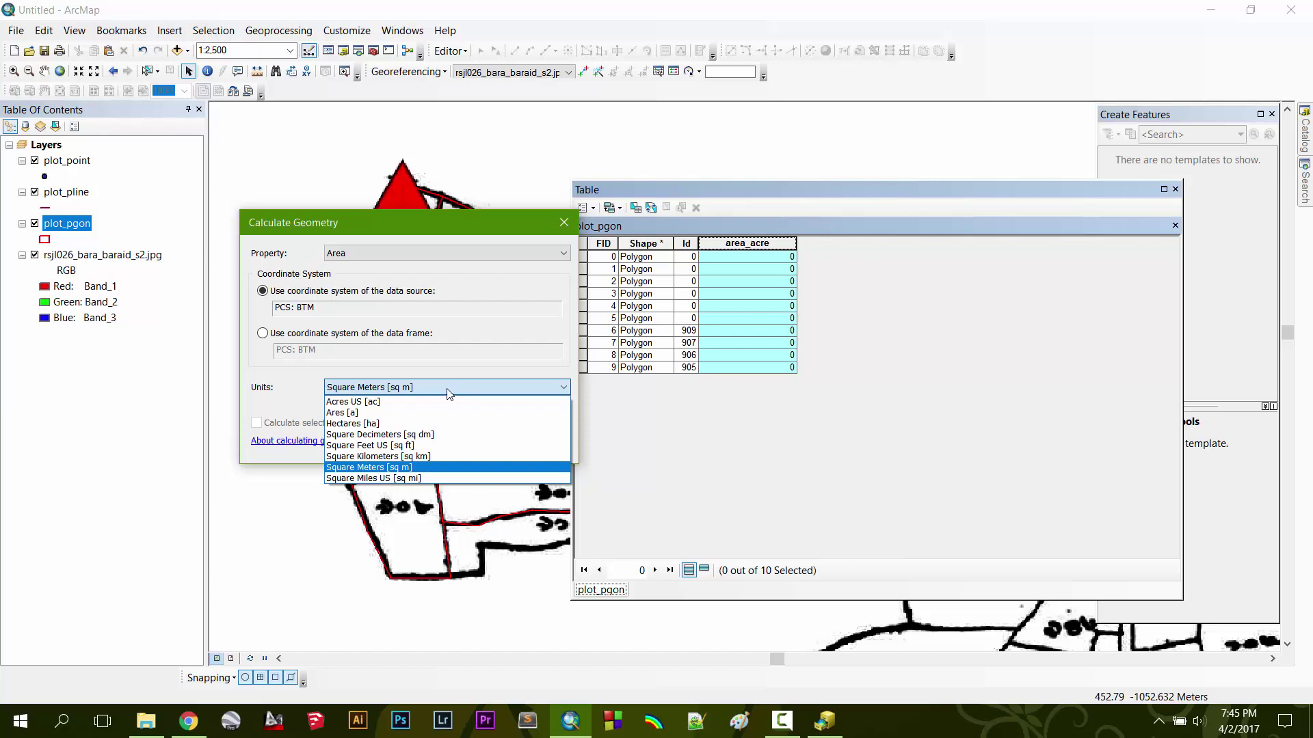
{"action": "left_click", "coordinate": [376, 402]}
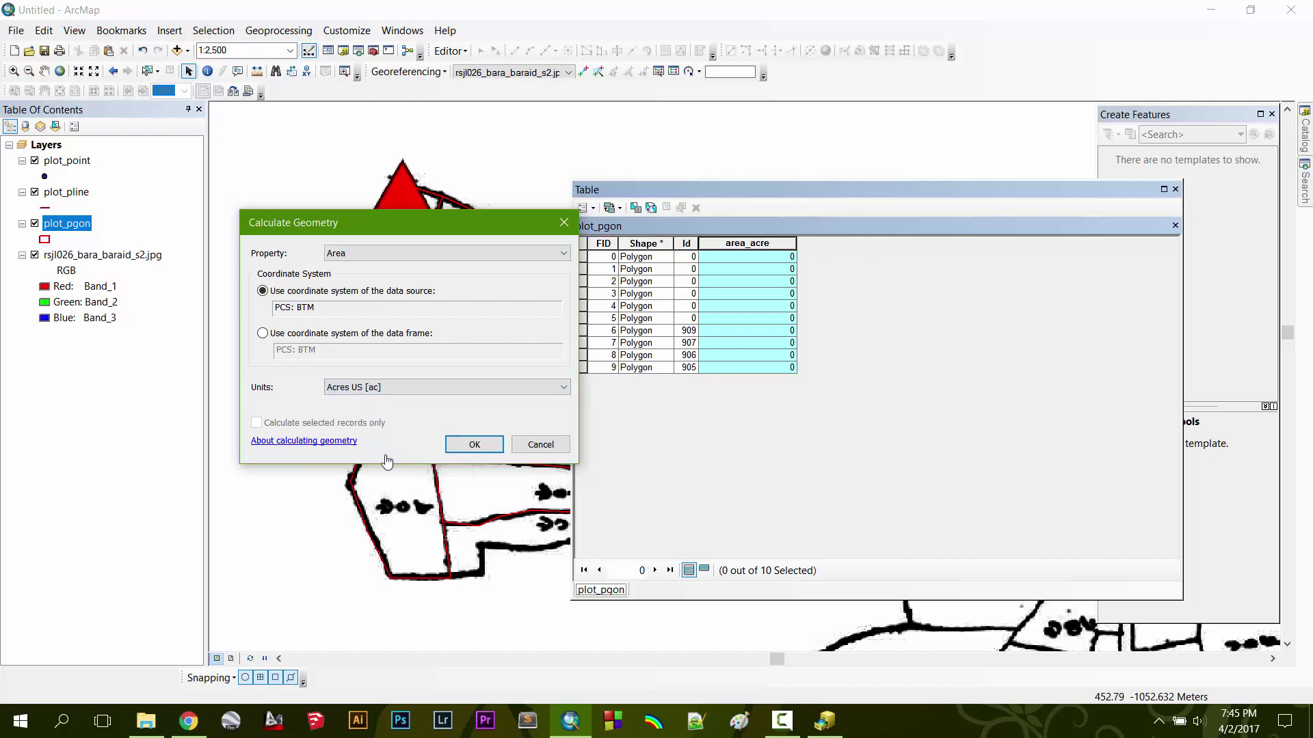
{"action": "left_click", "coordinate": [478, 447]}
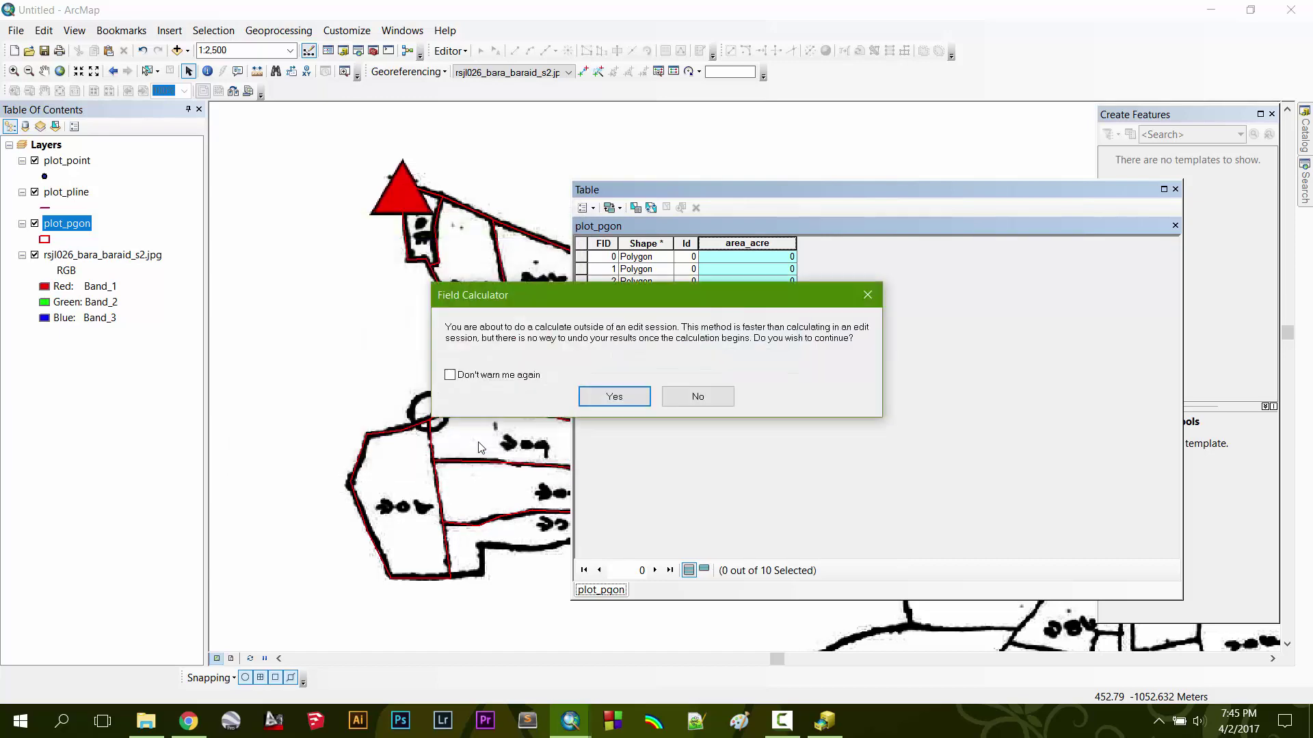
{"action": "left_click", "coordinate": [633, 398]}
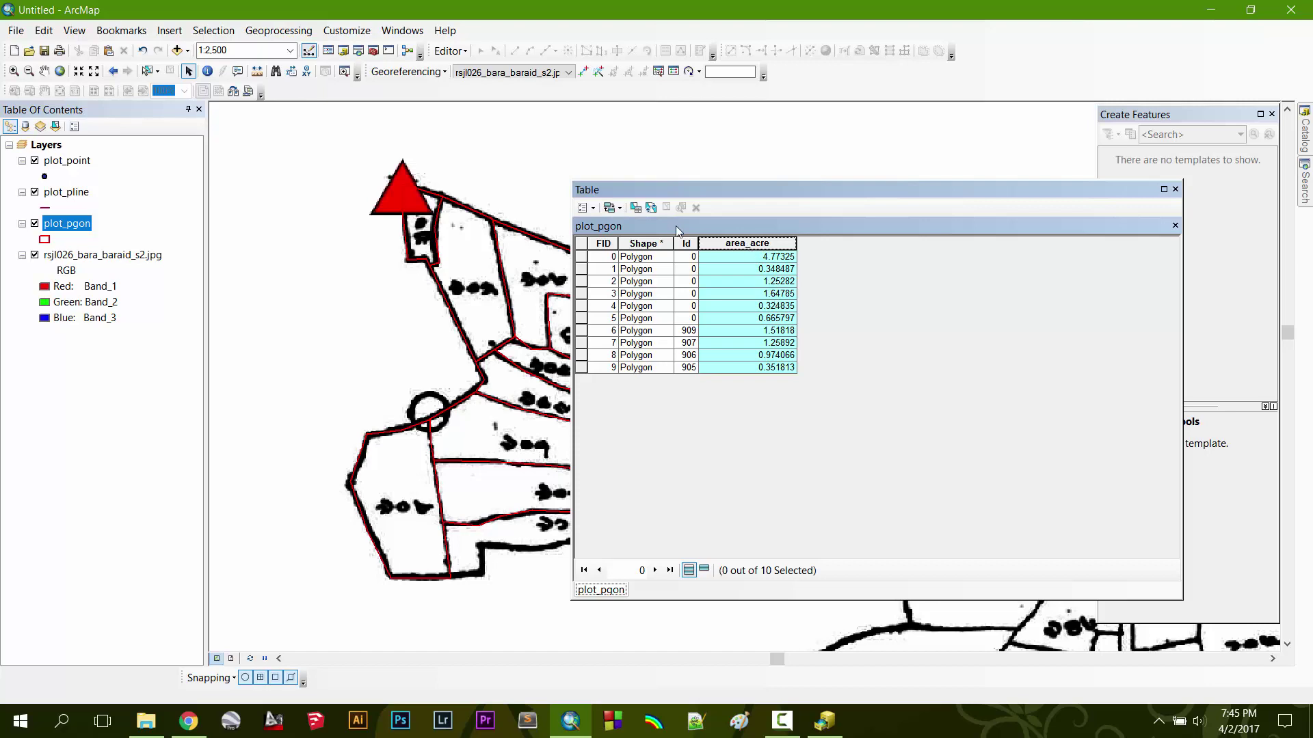
- Start another new field in the plot_pgon table and name it peri_meter
{"action": "left_click", "coordinate": [590, 213]}
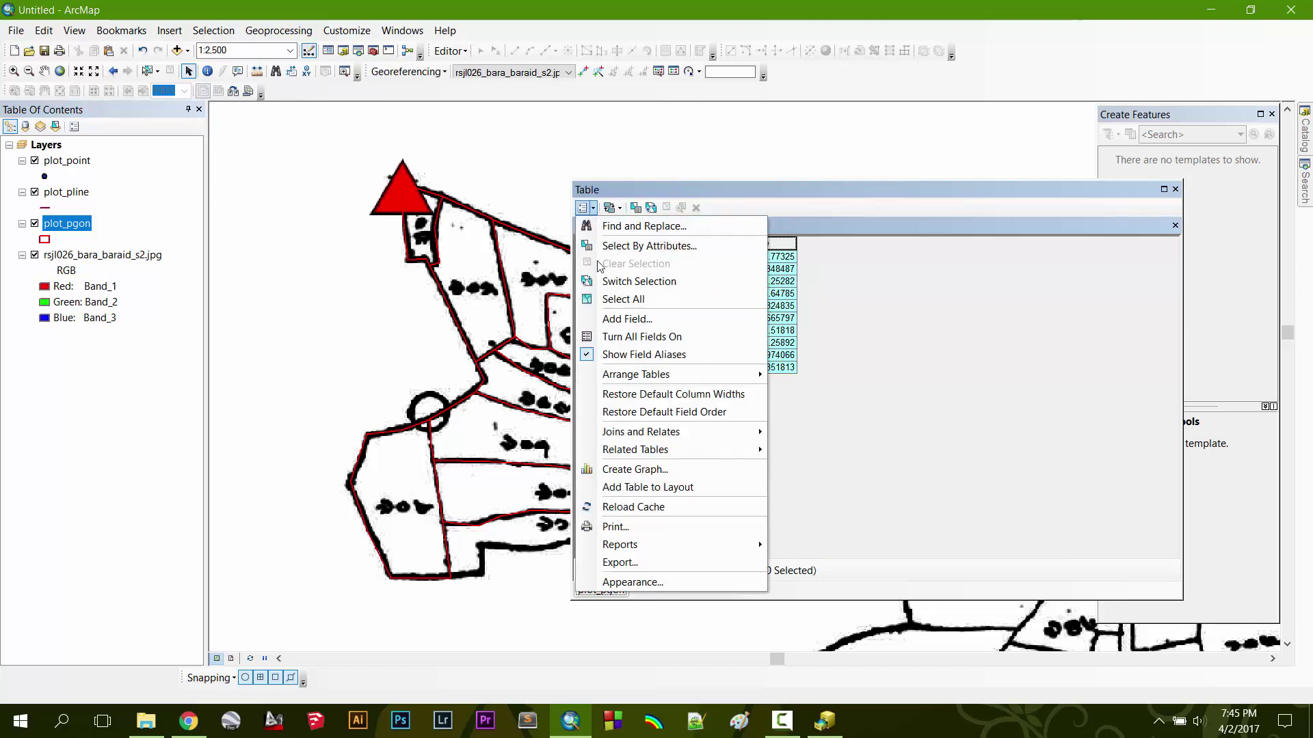
{"action": "left_click", "coordinate": [627, 323]}
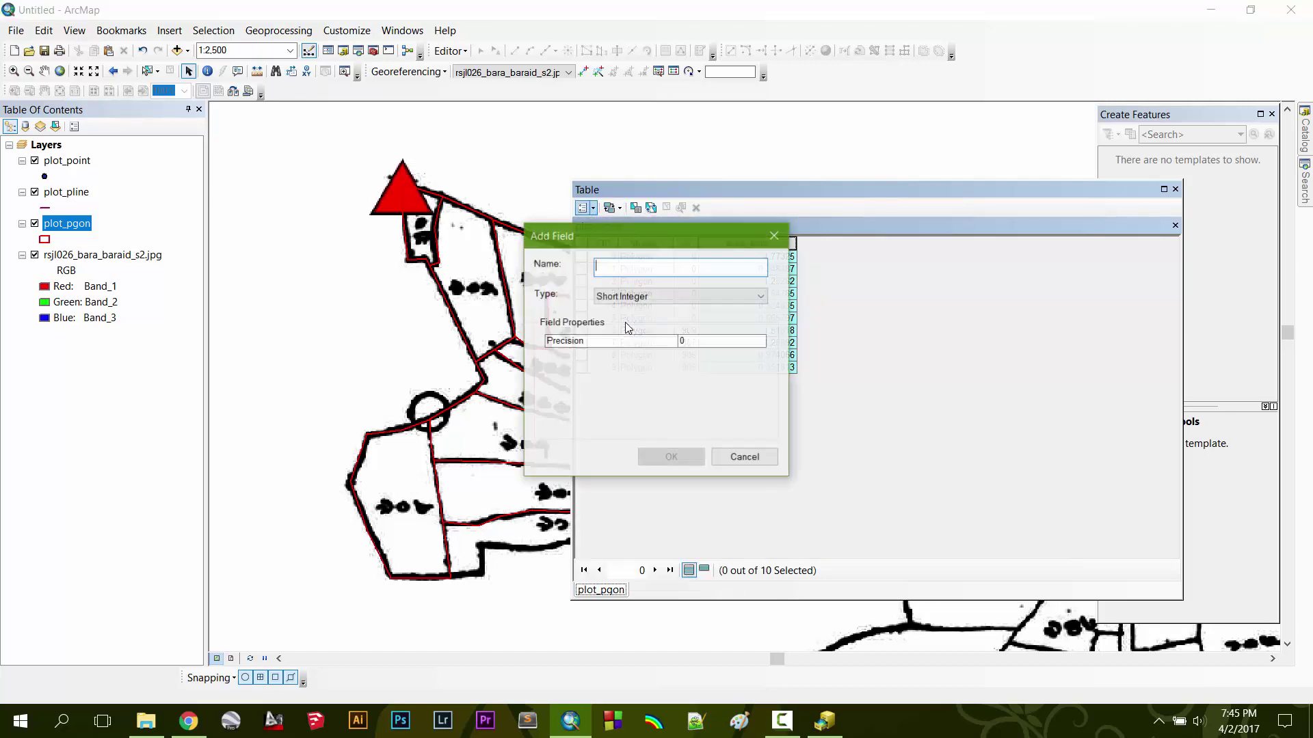
{"action": "left_click", "coordinate": [666, 294]}
{"action": "left_click", "coordinate": [666, 294]}
{"action": "left_click", "coordinate": [660, 267]}
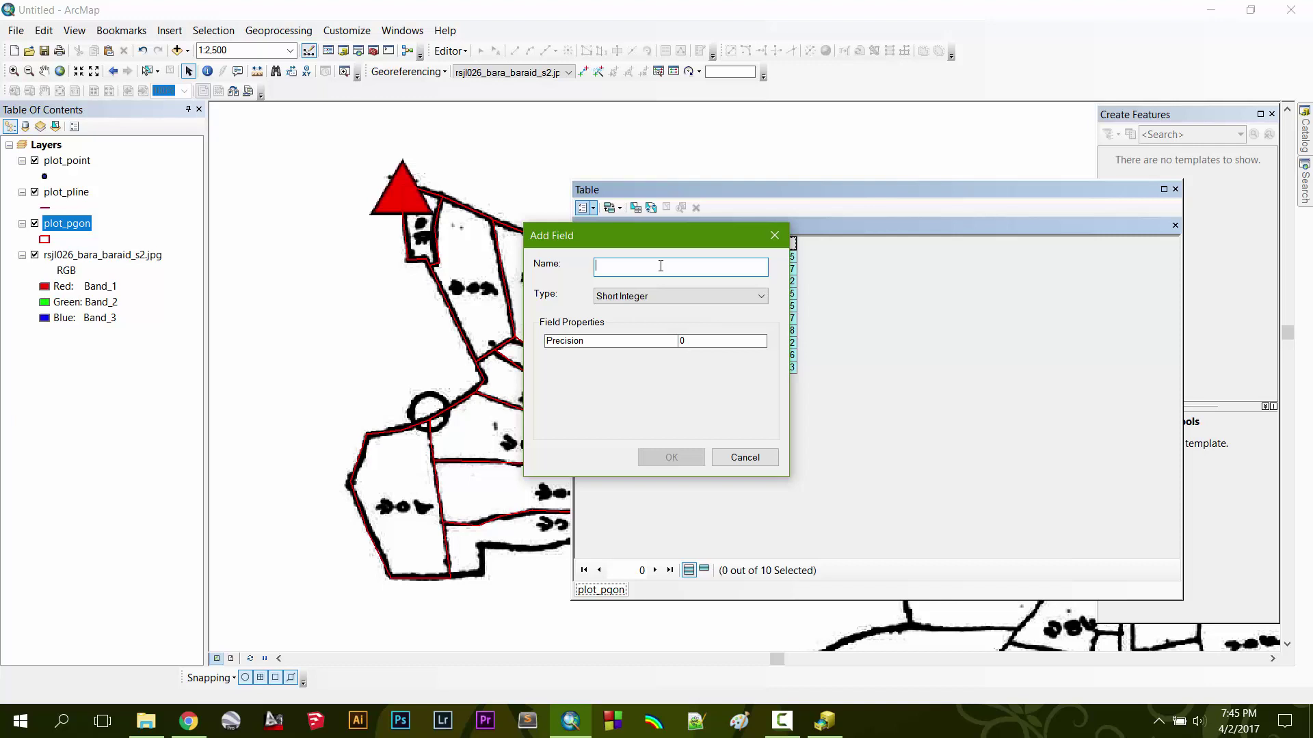
{"action": "type", "text": "are"}
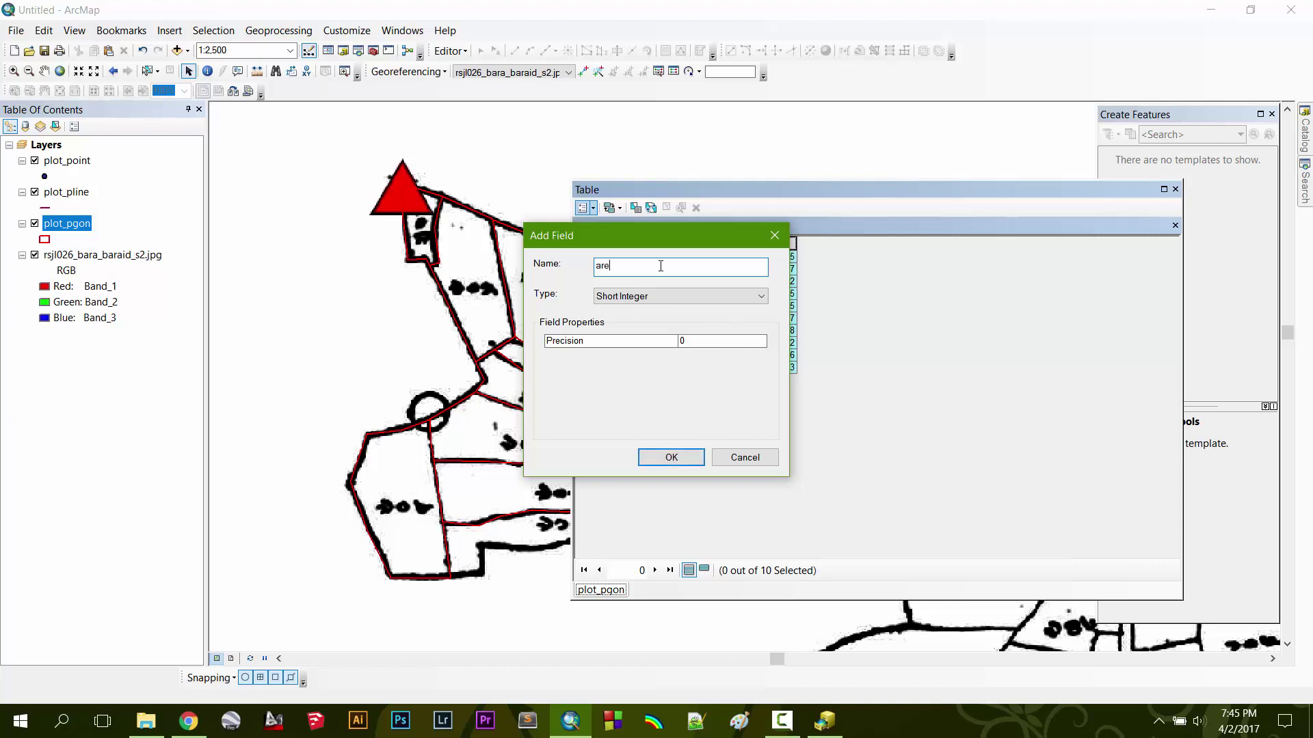
{"action": "key", "text": "BackSpace"}
{"action": "key", "text": "BackSpace"}
{"action": "key", "text": "BackSpace"}
{"action": "key", "text": "BackSpace"}
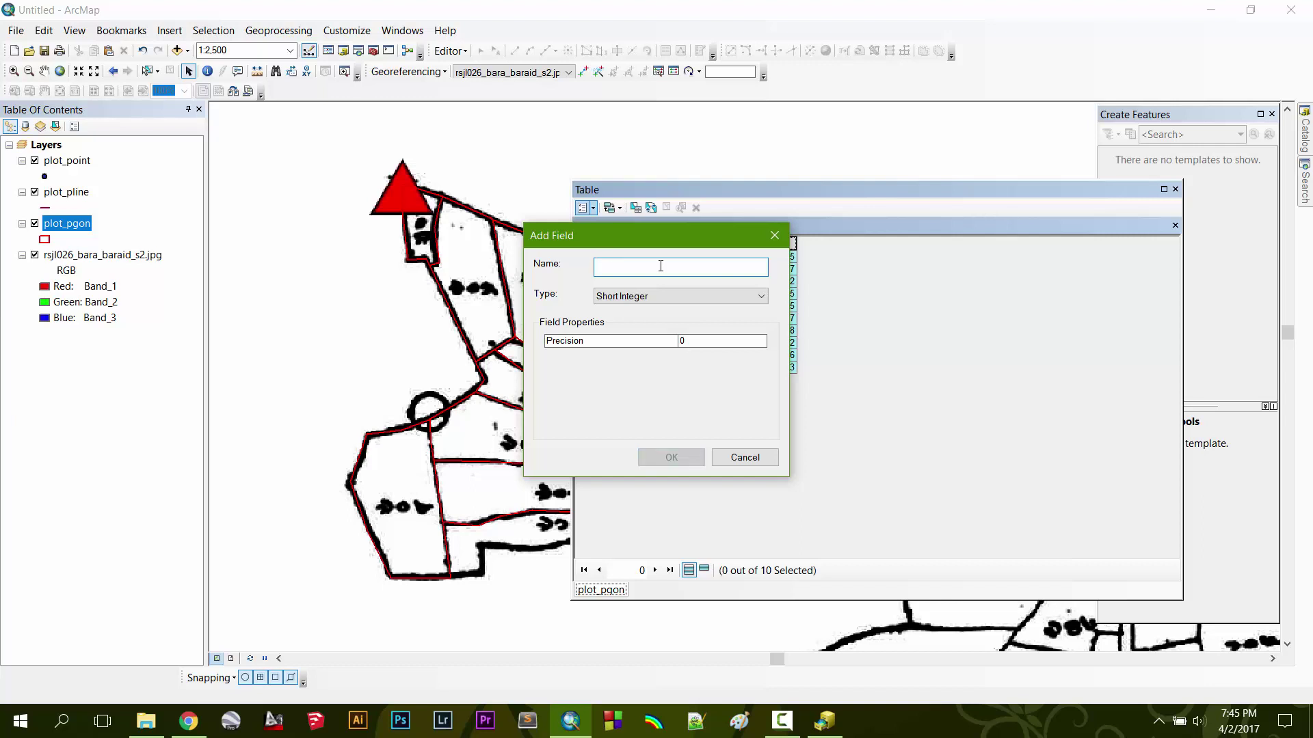
{"action": "type", "text": "peri_meter"}
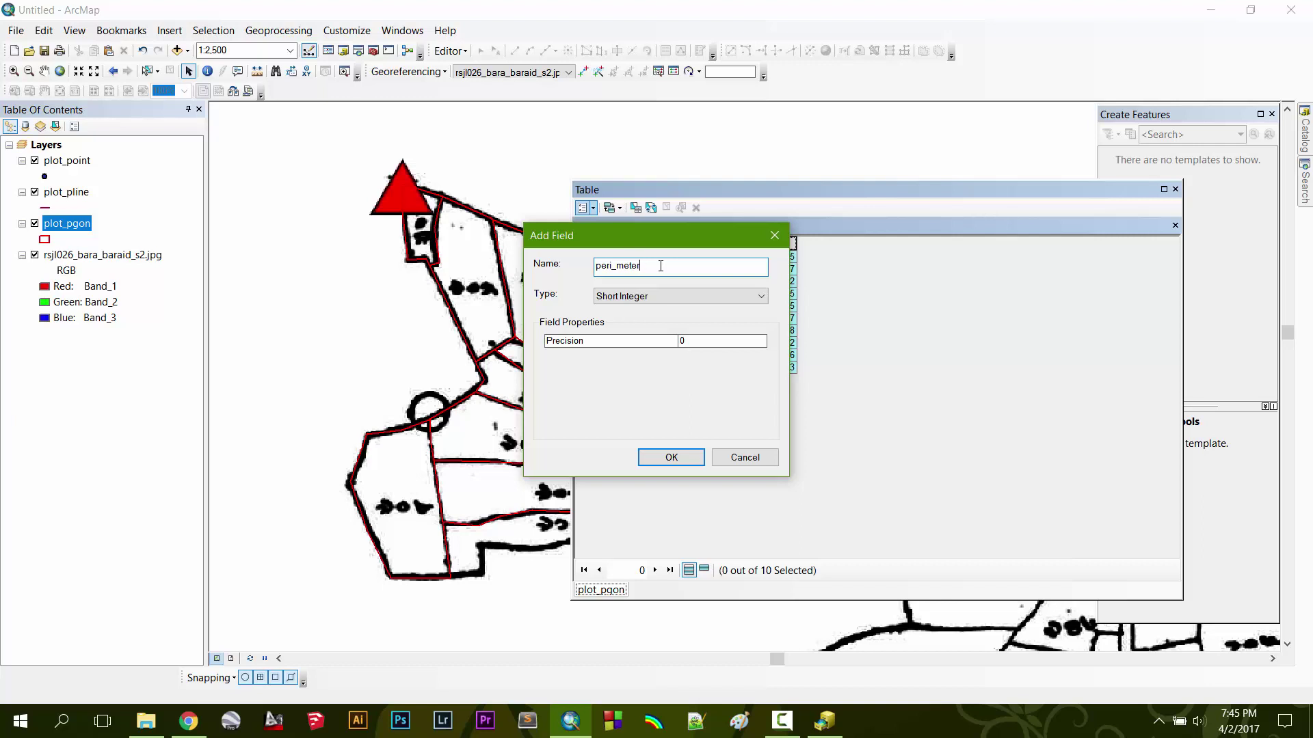
- Set the peri_meter field's type to Float with a precision of 20 and add it to the table
{"action": "left_click", "coordinate": [663, 297]}
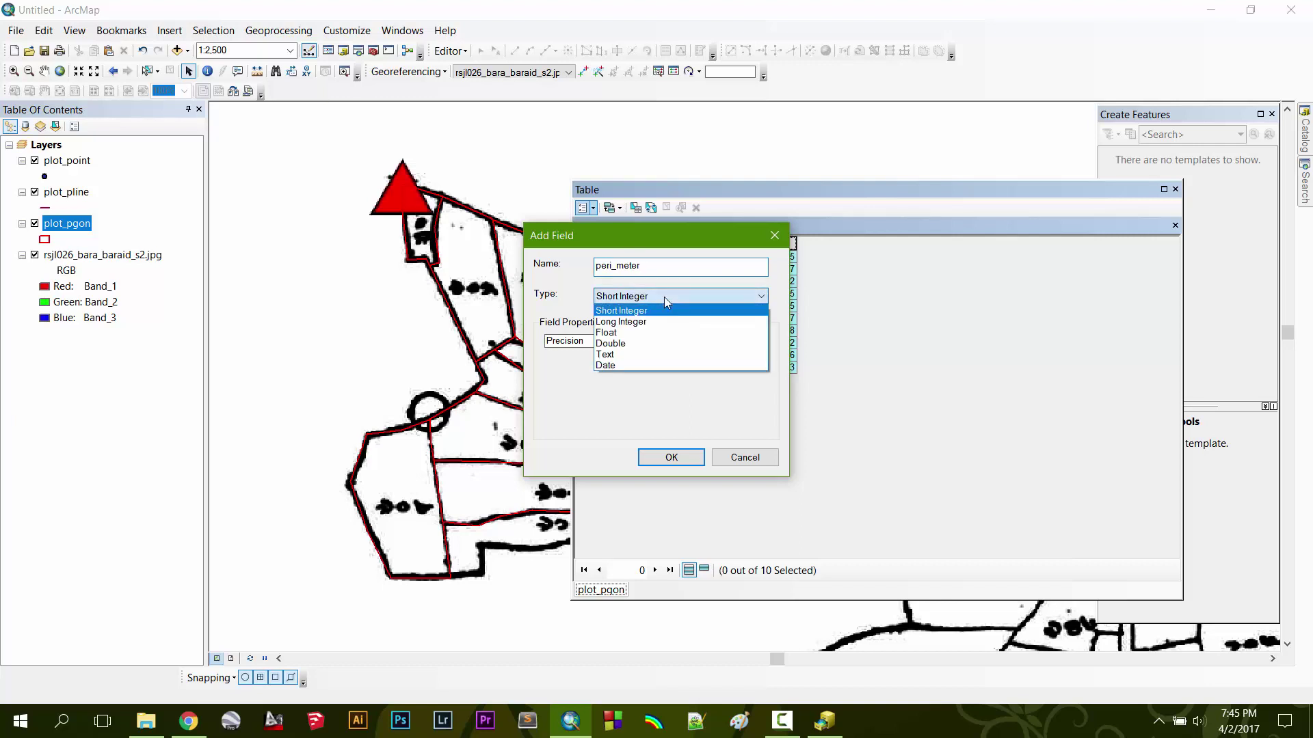
{"action": "left_click", "coordinate": [668, 332]}
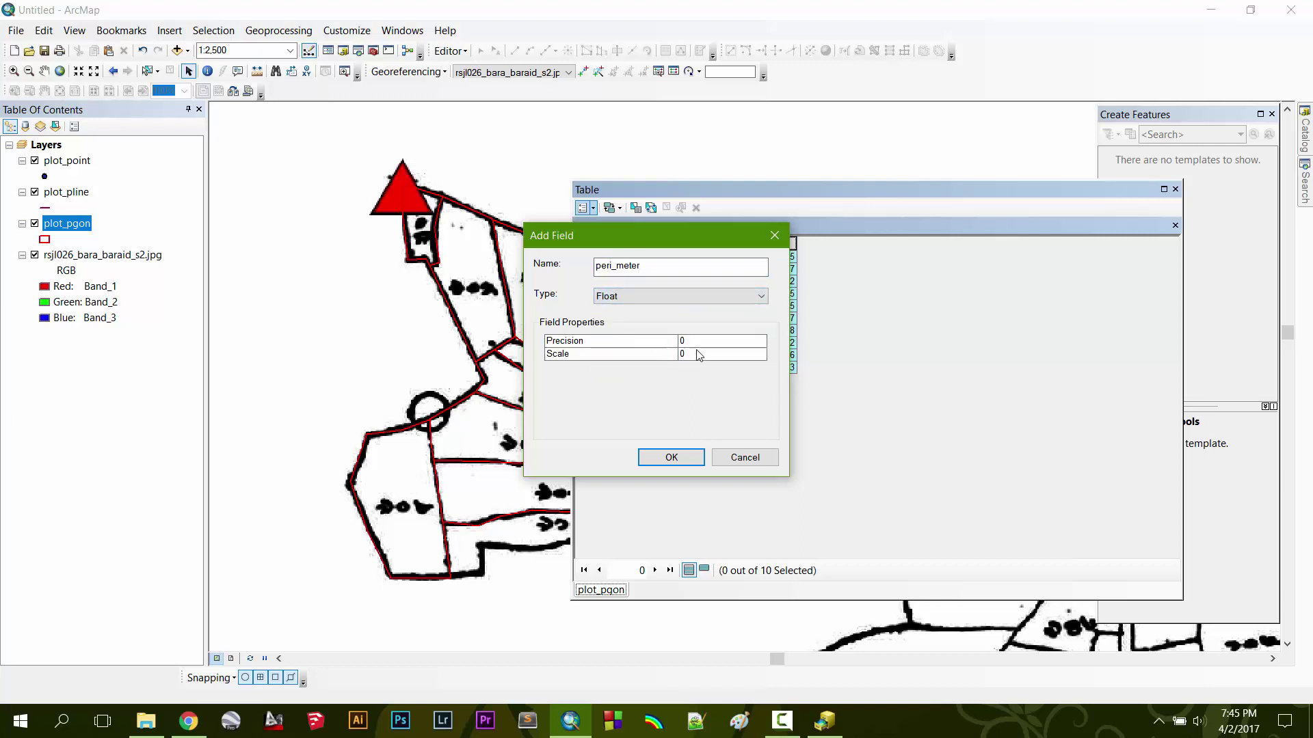
{"action": "left_click", "coordinate": [674, 342]}
{"action": "left_click", "coordinate": [698, 338]}
{"action": "type", "text": "20"}
{"action": "left_click", "coordinate": [702, 354]}
{"action": "left_click", "coordinate": [659, 458]}
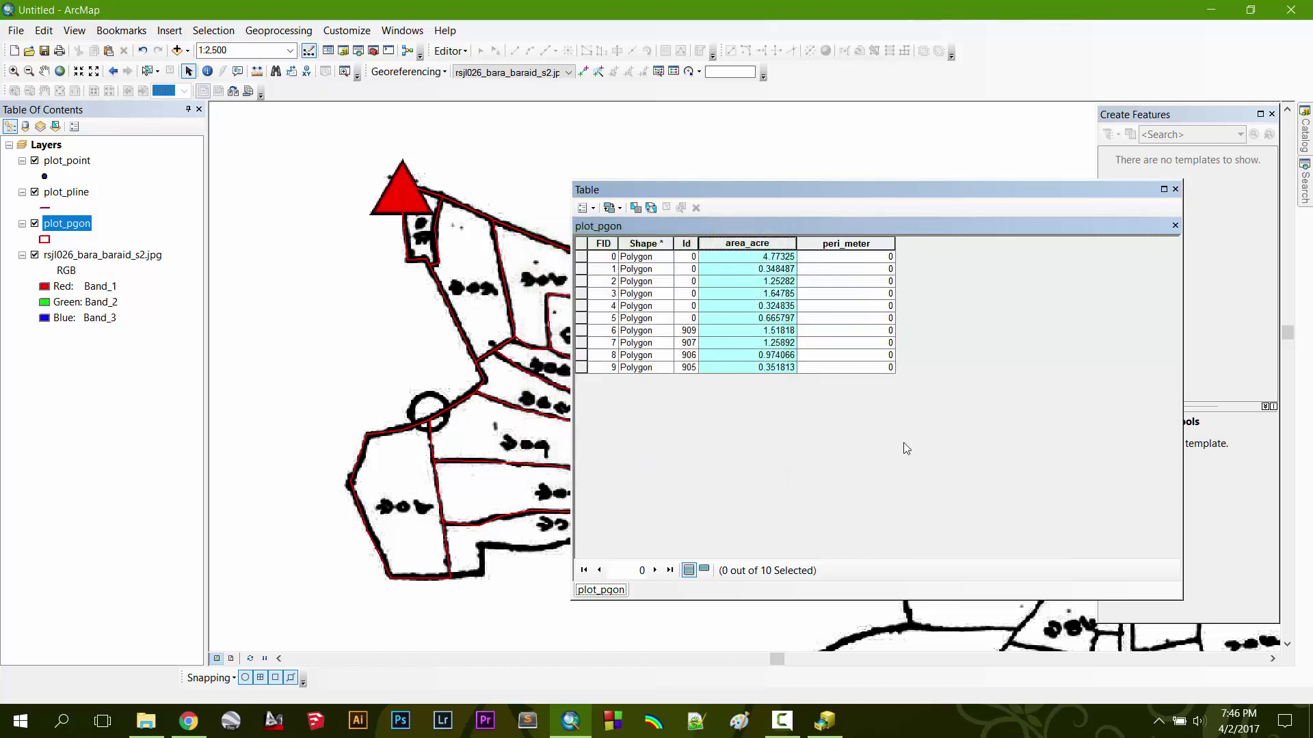
- Calculate the polygons' perimeter into the peri_meter field with Calculate Geometry, using Meters [m] and the data source's coordinate system
{"action": "left_click", "coordinate": [856, 245]}
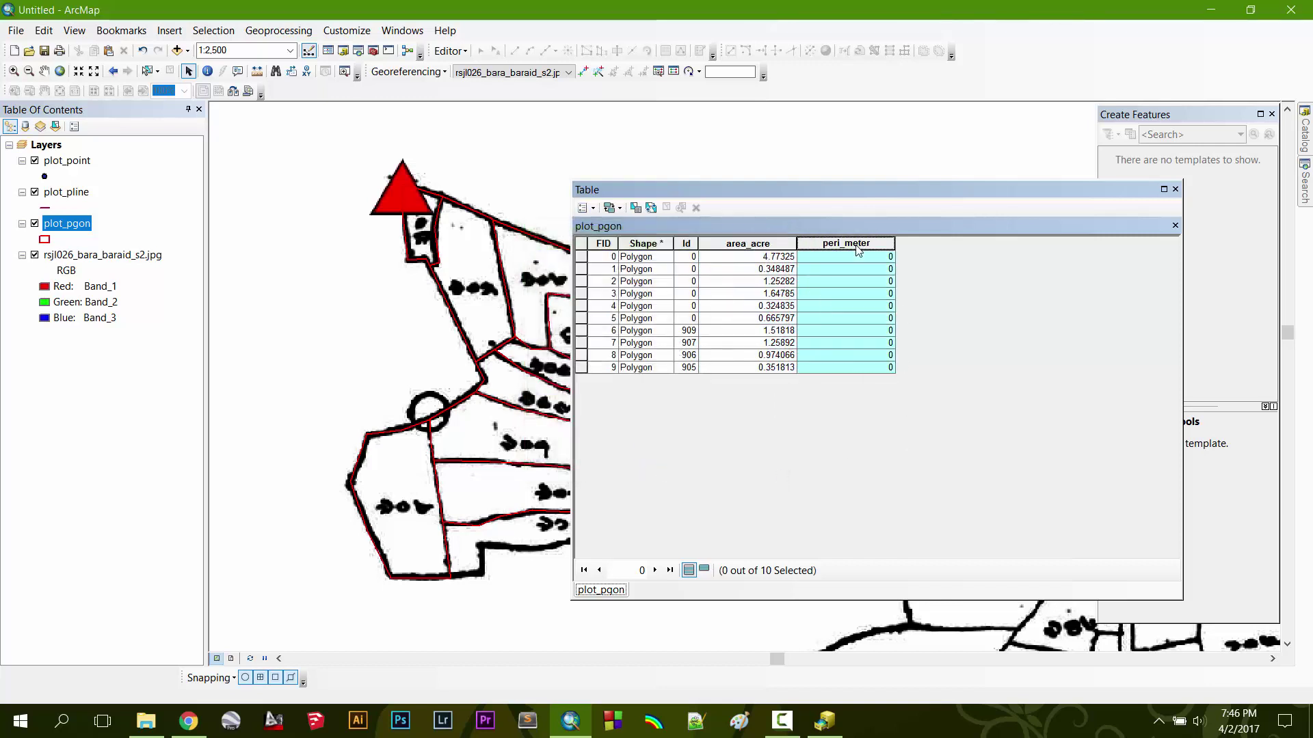
{"action": "right_click", "coordinate": [859, 249]}
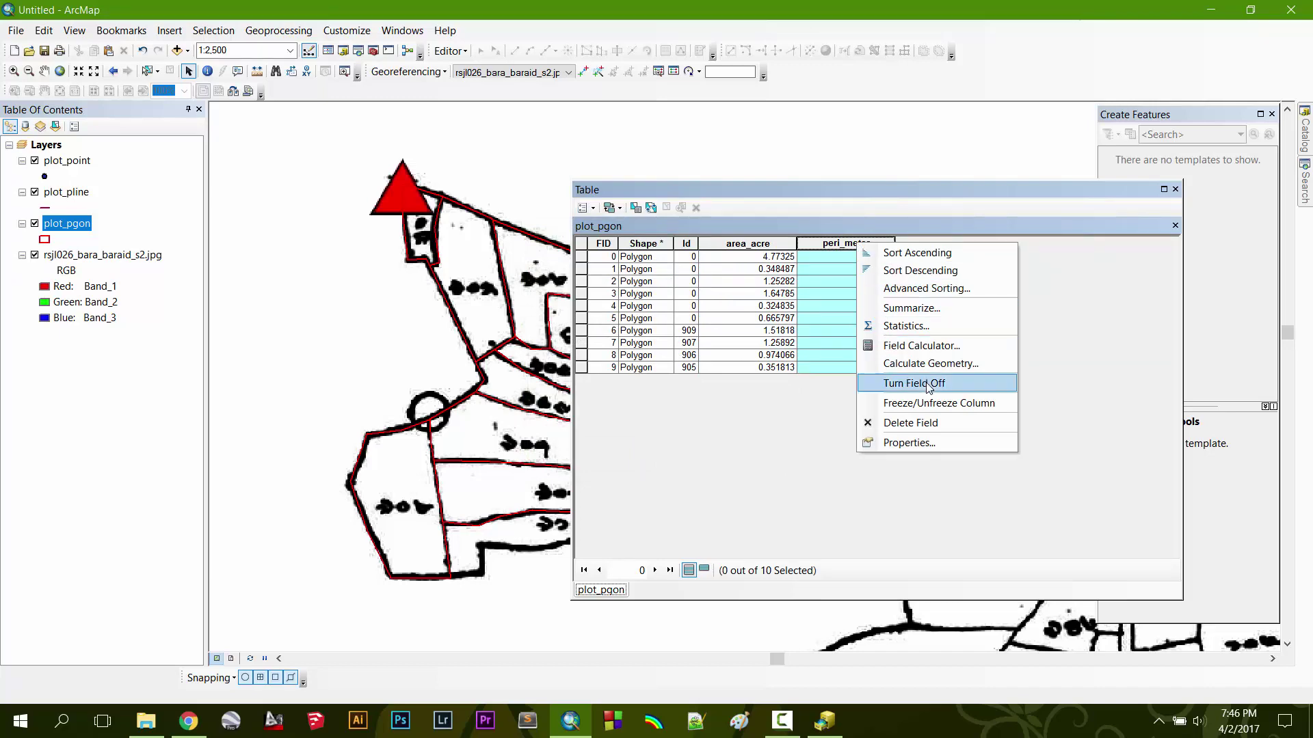
{"action": "left_click", "coordinate": [941, 368]}
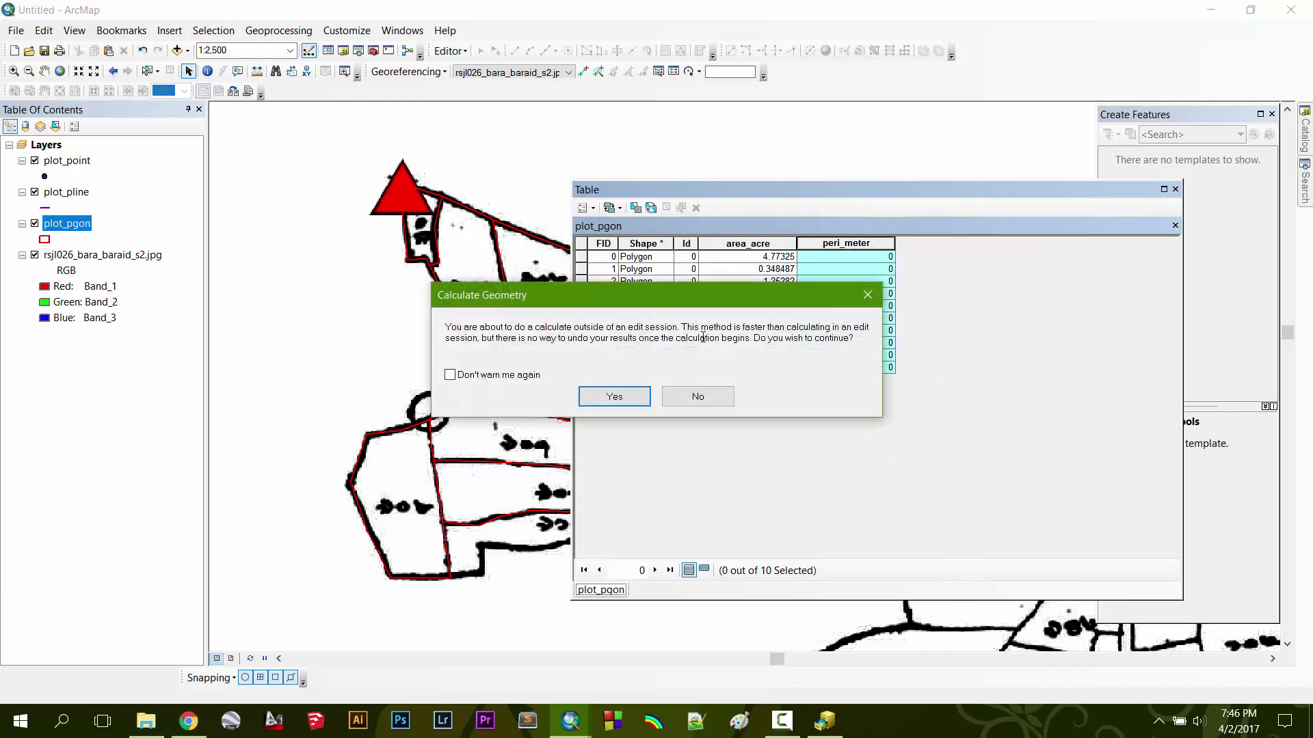
{"action": "left_click", "coordinate": [613, 394]}
{"action": "left_click", "coordinate": [629, 269]}
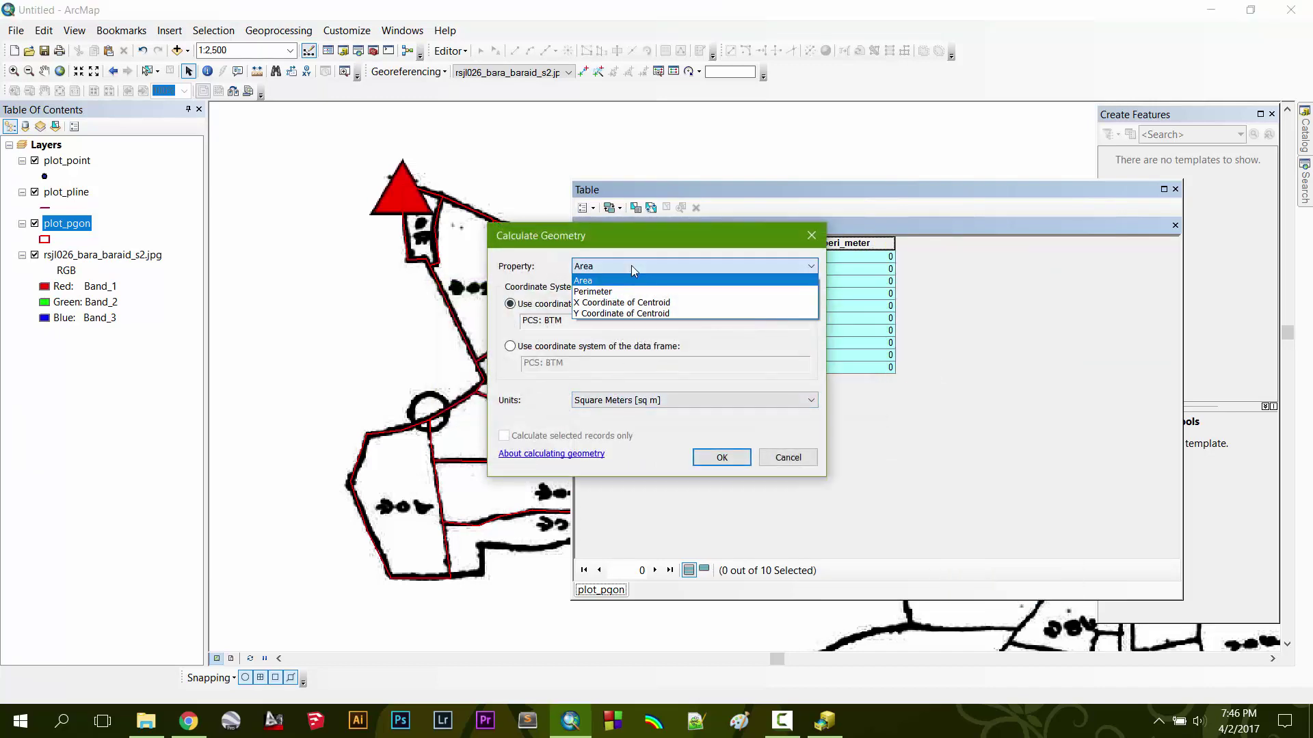
{"action": "left_click", "coordinate": [621, 286]}
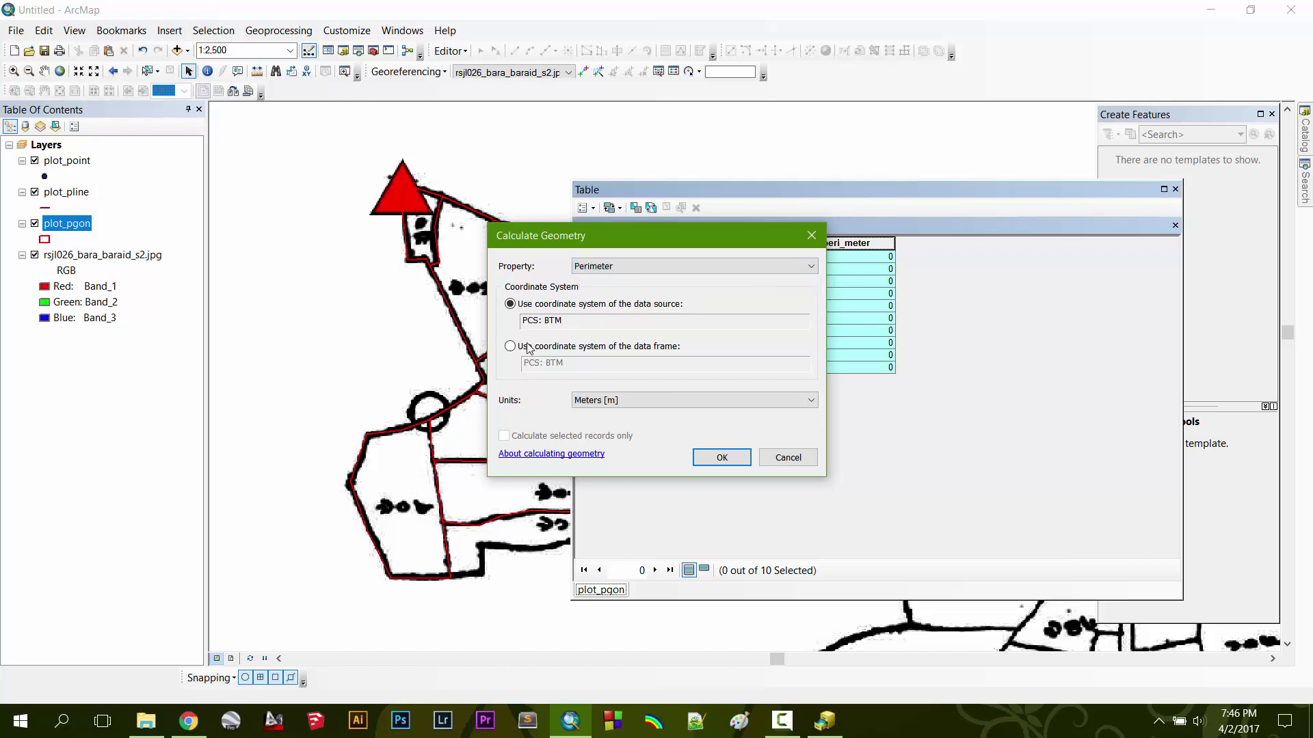
{"action": "left_click", "coordinate": [642, 400]}
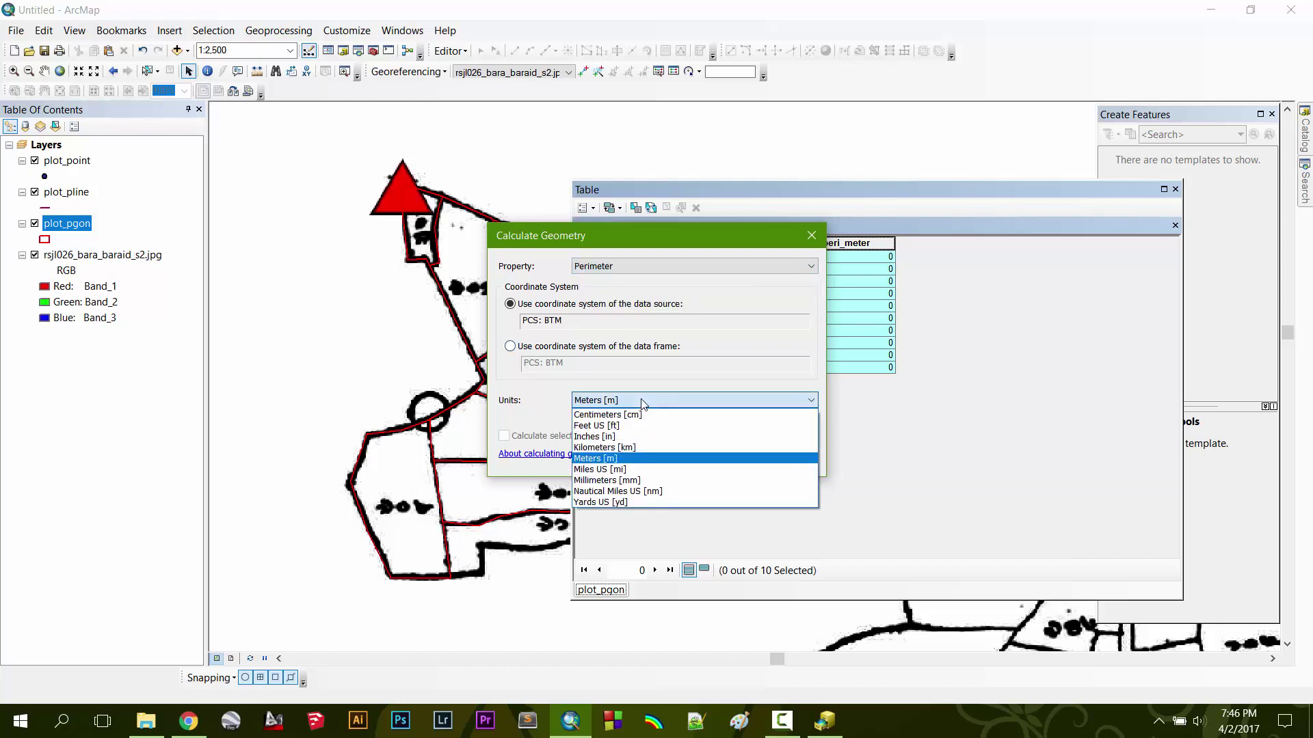
{"action": "left_click", "coordinate": [642, 401]}
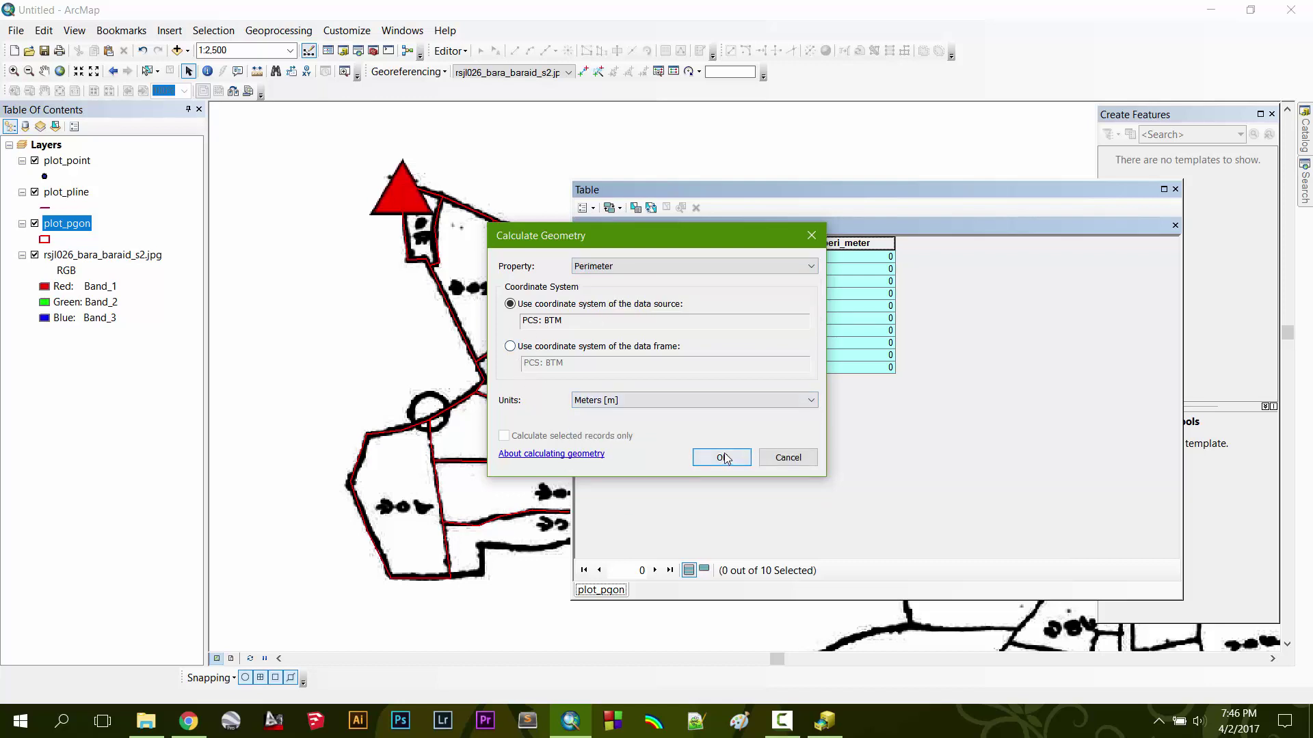
{"action": "left_click", "coordinate": [719, 457]}
{"action": "left_click", "coordinate": [627, 400]}
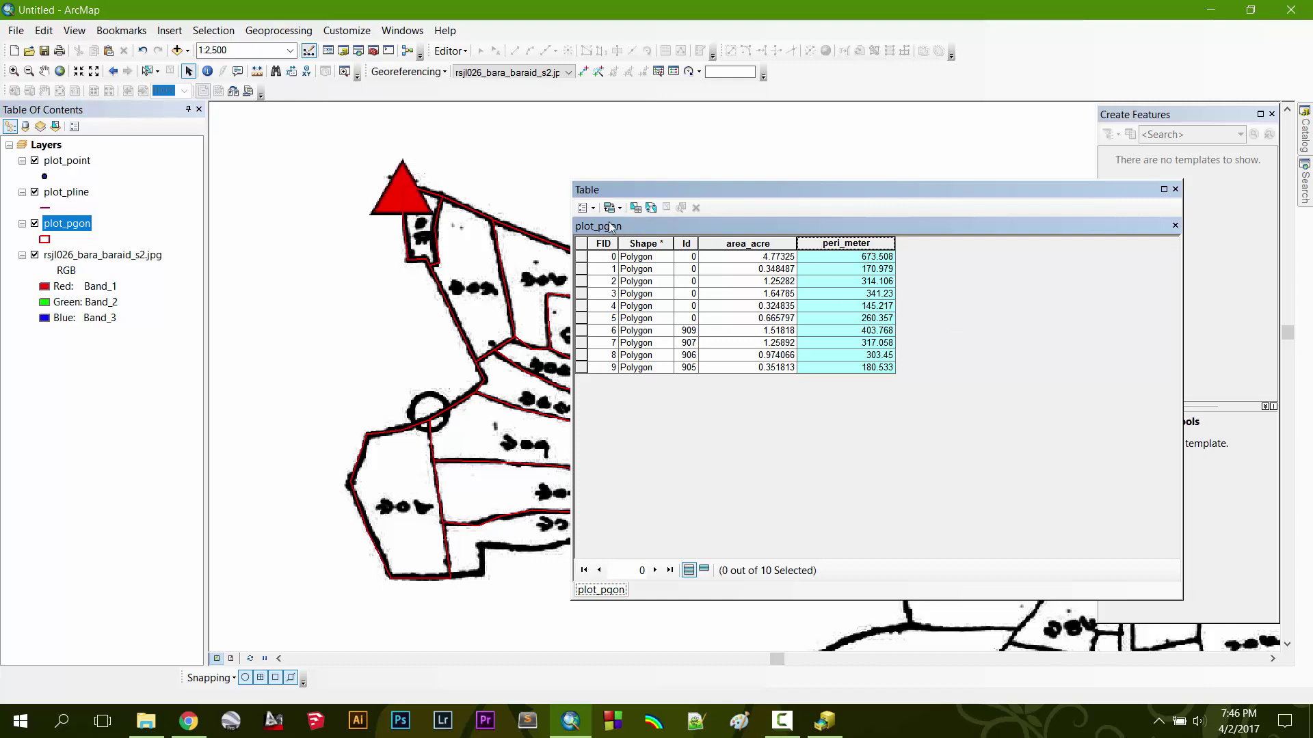
- Add a Float field named new to the plot_pgon table with precision 20 and scale 20
{"action": "left_click", "coordinate": [583, 207]}
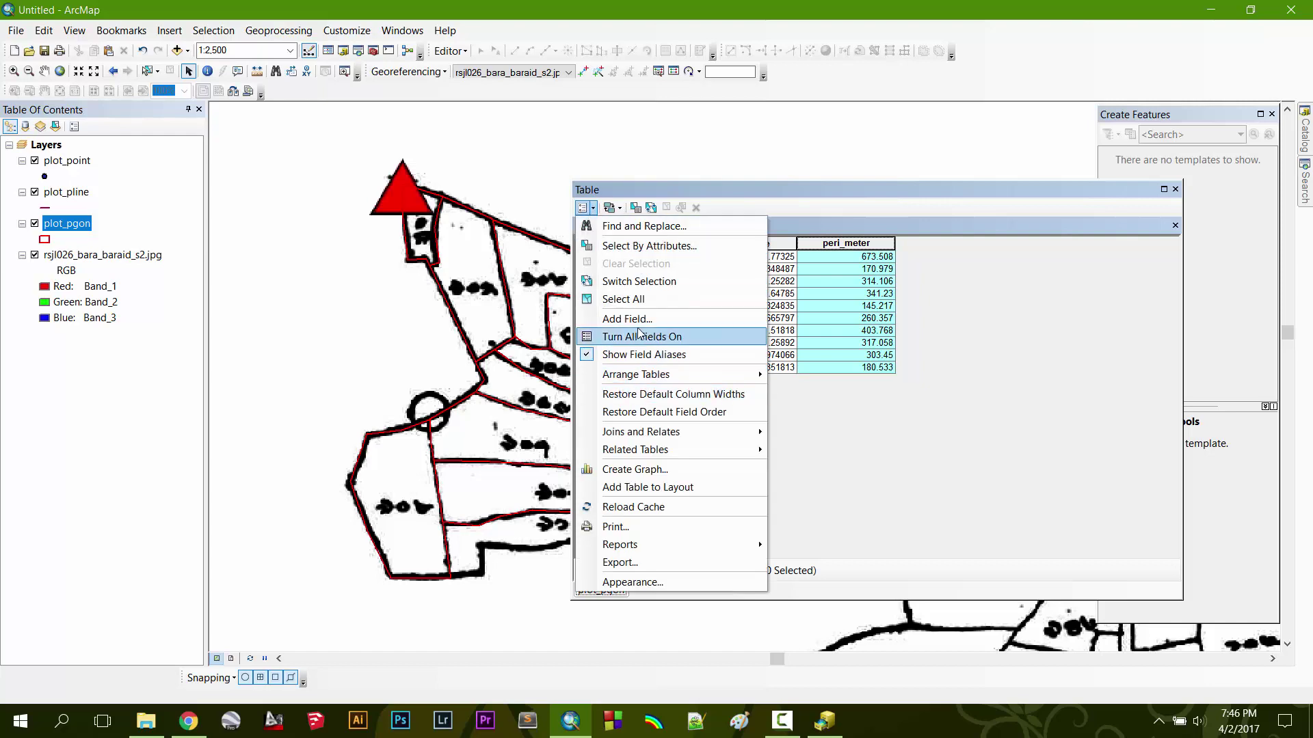
{"action": "left_click", "coordinate": [640, 319]}
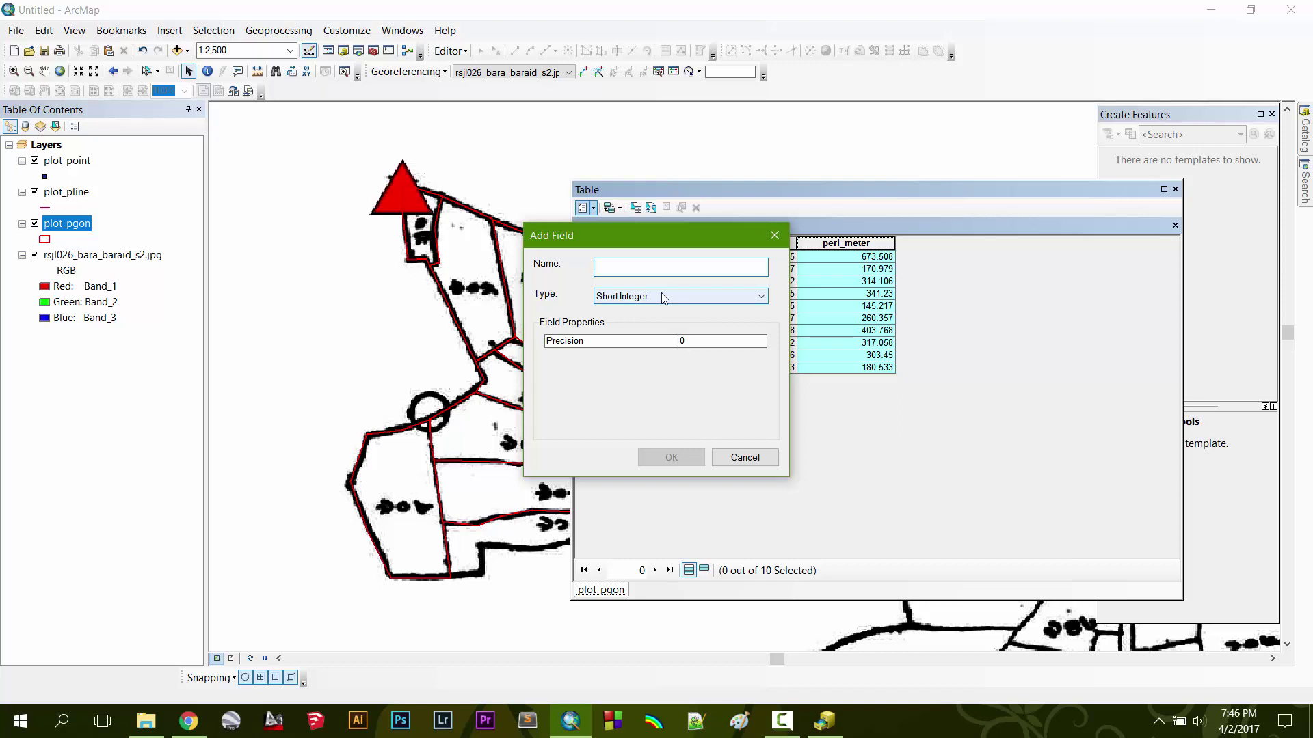
{"action": "type", "text": "new"}
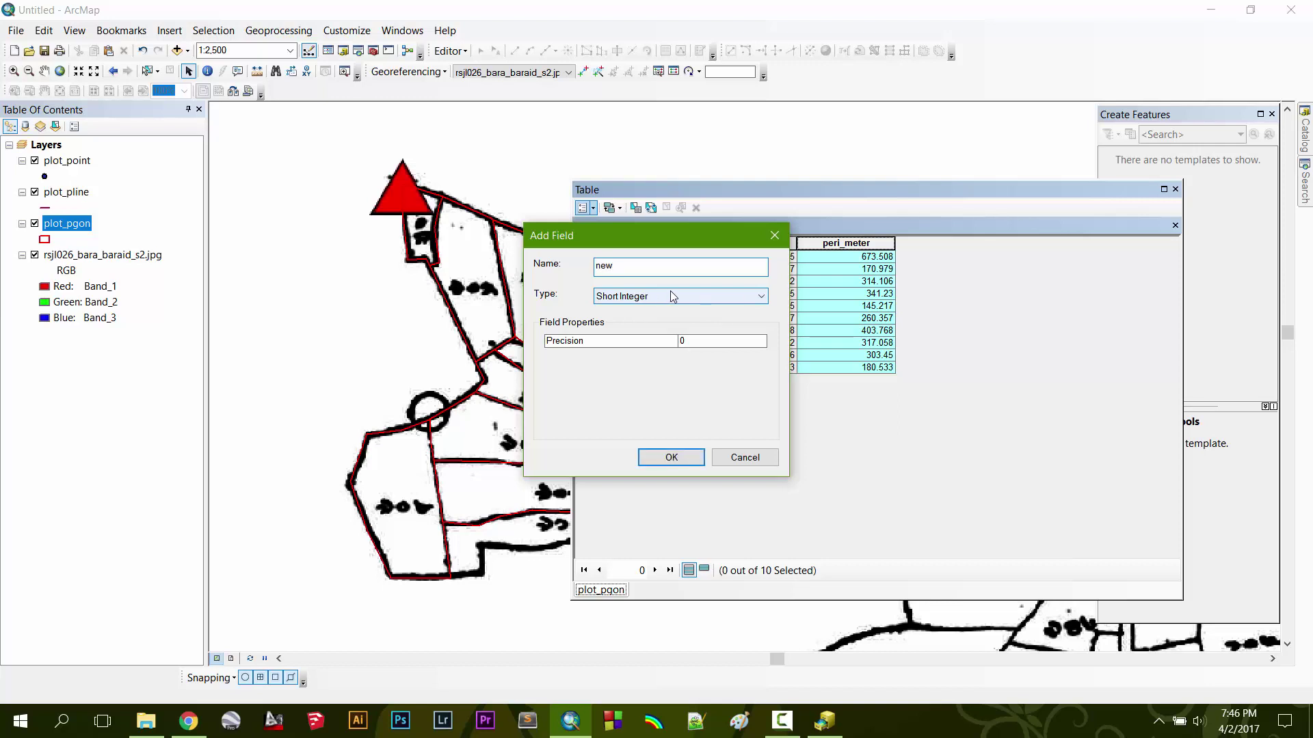
{"action": "left_click", "coordinate": [674, 299]}
{"action": "left_click", "coordinate": [649, 323]}
{"action": "left_click", "coordinate": [725, 340]}
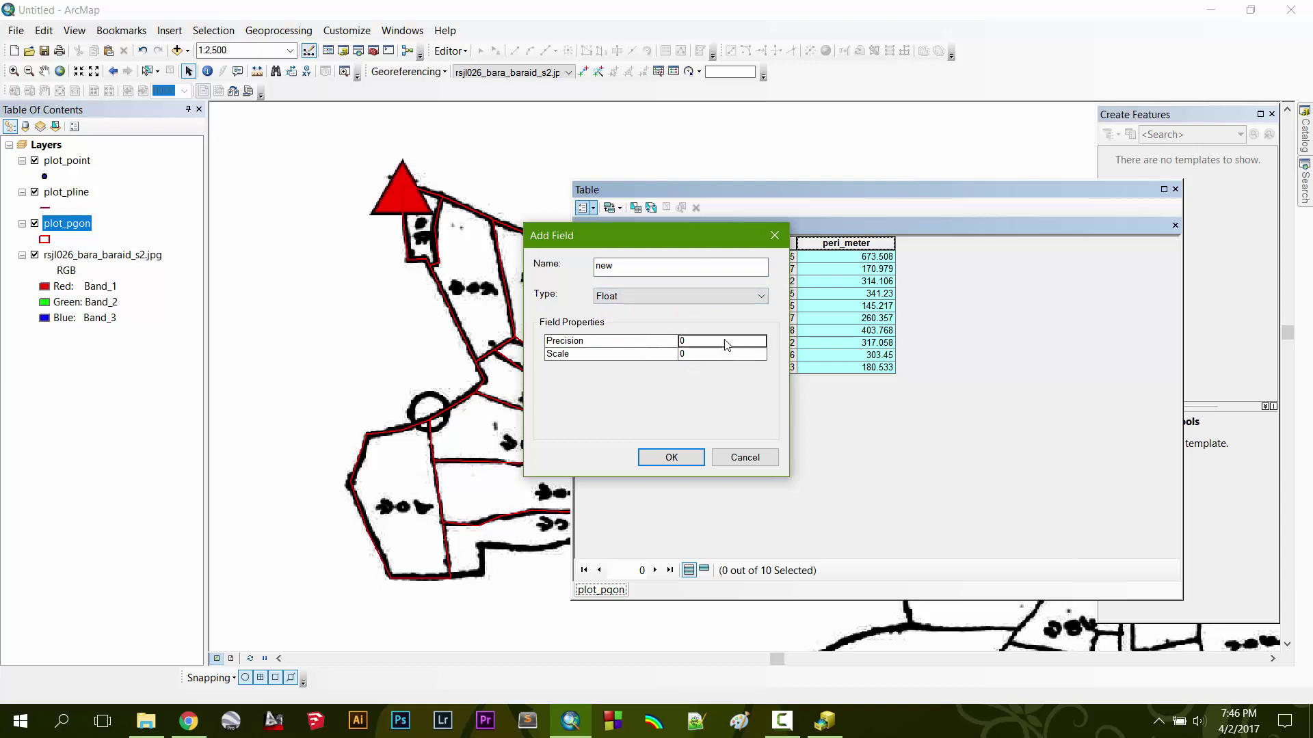
{"action": "type", "text": "20"}
{"action": "left_click", "coordinate": [725, 355]}
{"action": "type", "text": "20"}
{"action": "left_click", "coordinate": [674, 458]}
- Fill the new field with the Field Calculator using the expression [peri_meter]/1000
{"action": "right_click", "coordinate": [954, 250]}
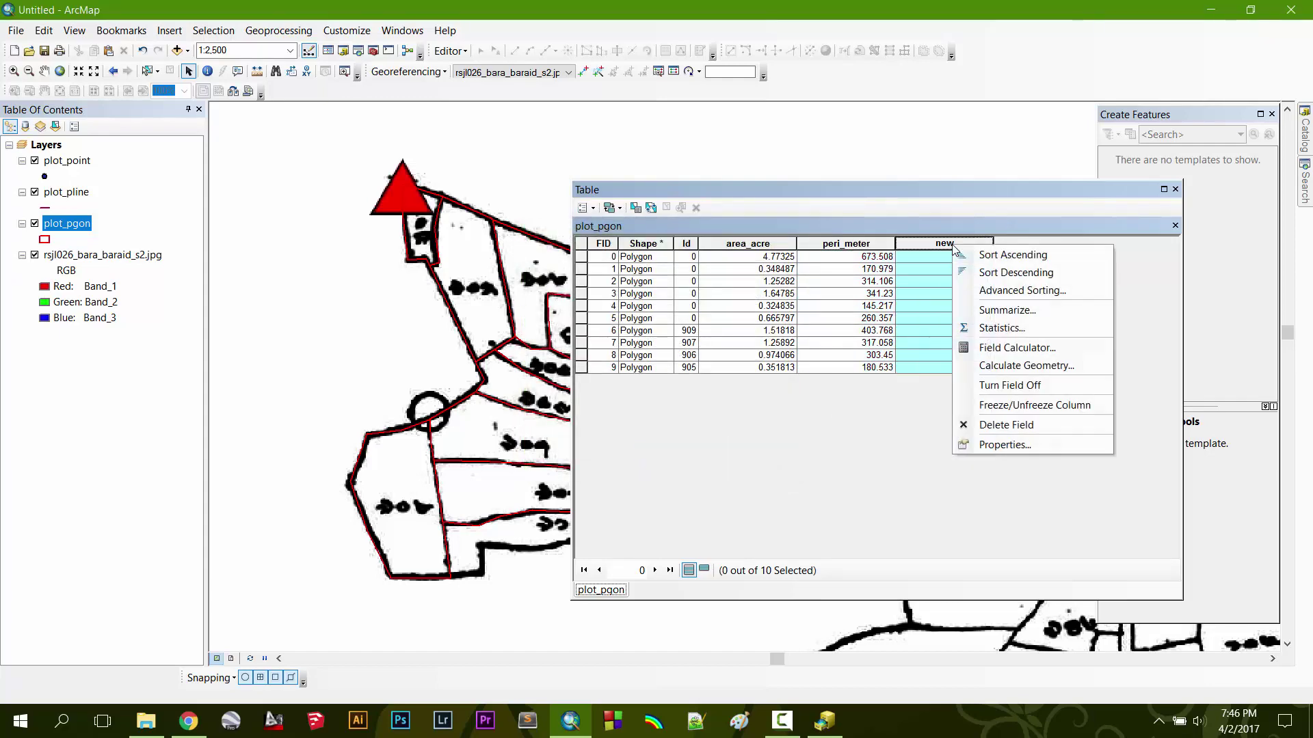
{"action": "left_click", "coordinate": [1023, 349]}
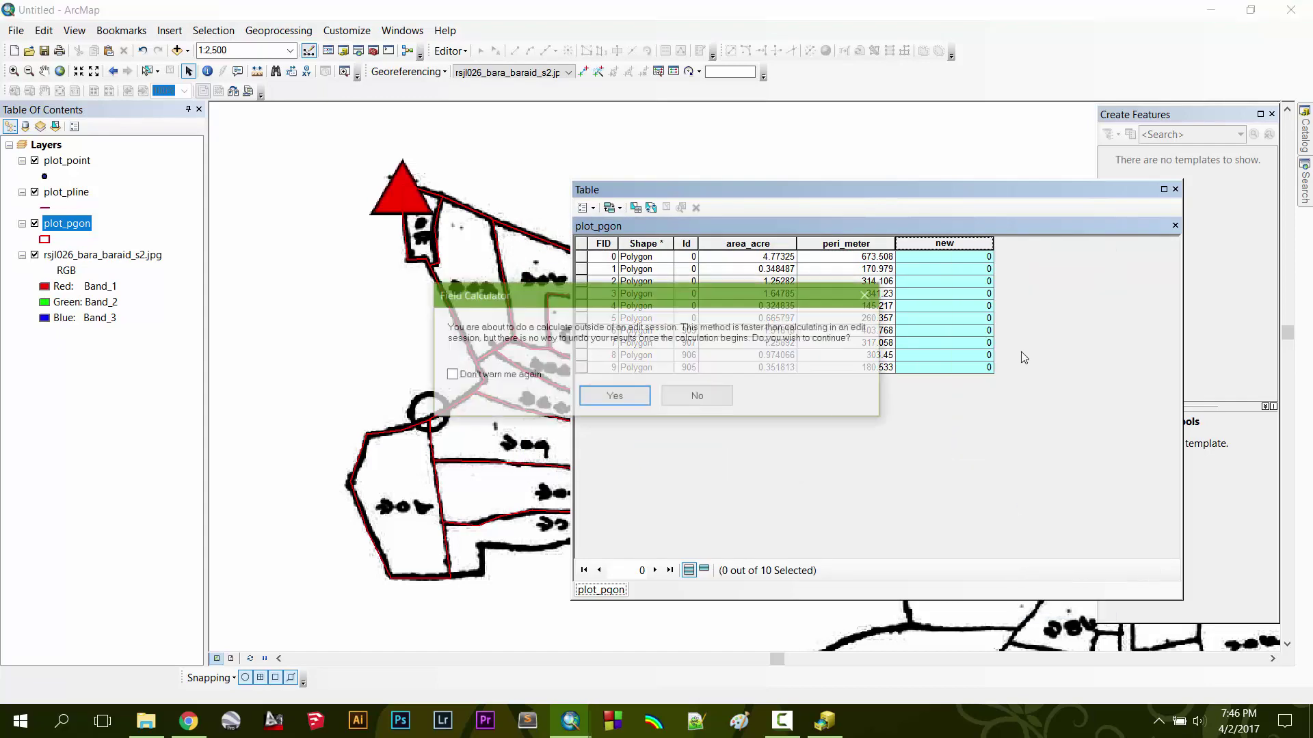
{"action": "left_click", "coordinate": [611, 392]}
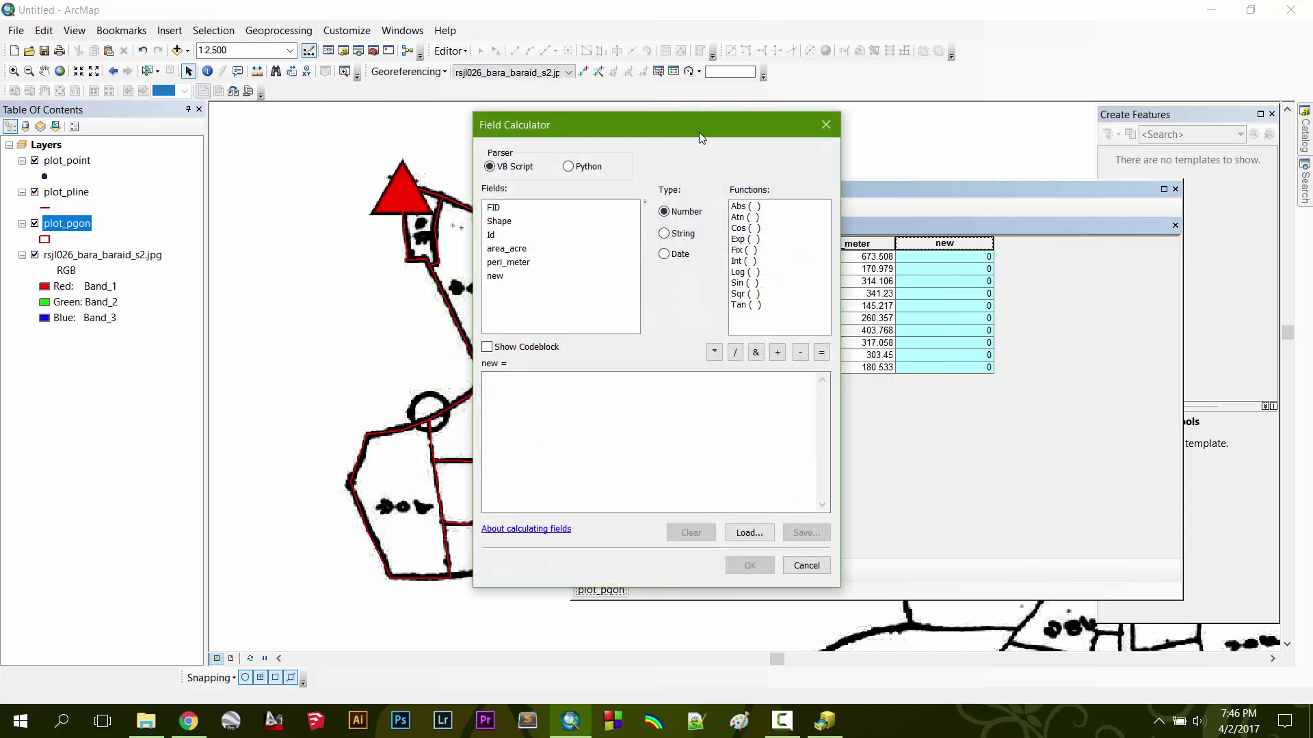
{"action": "left_click_drag", "start_coordinate": [693, 122], "coordinate": [432, 138]}
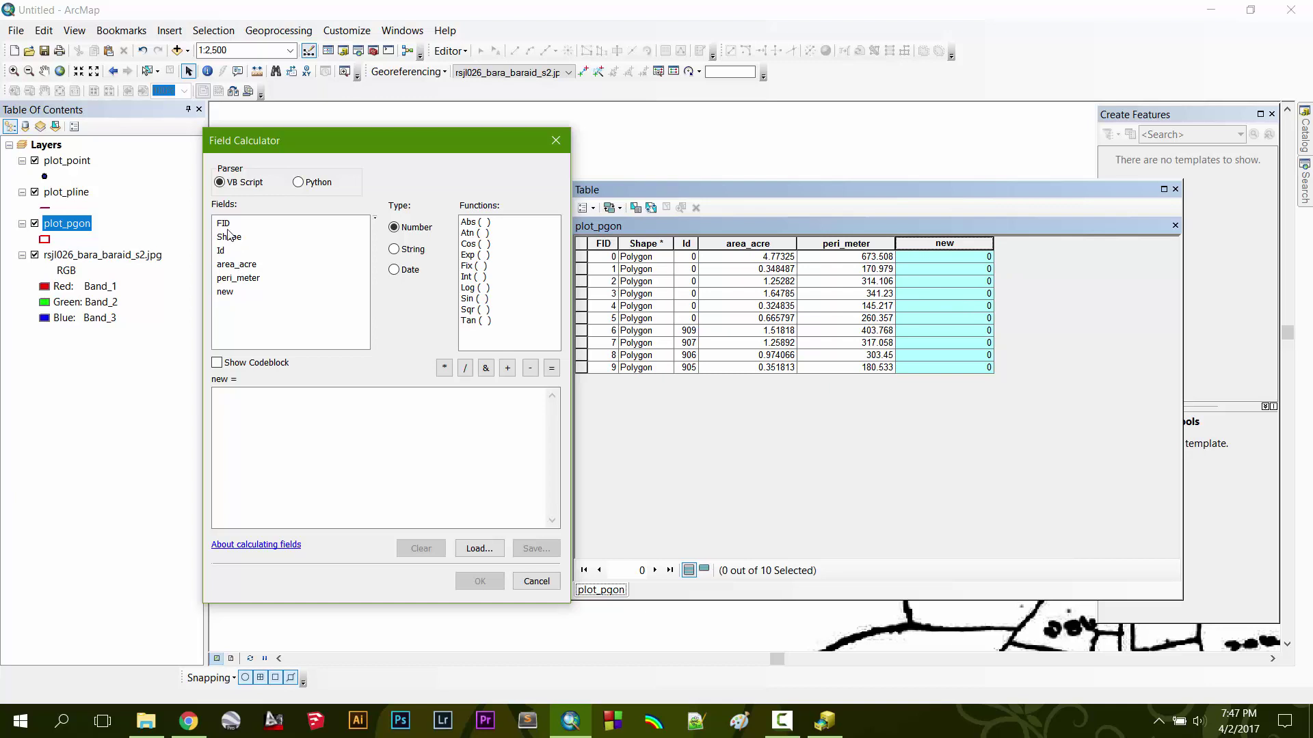
{"action": "double_click", "coordinate": [246, 280]}
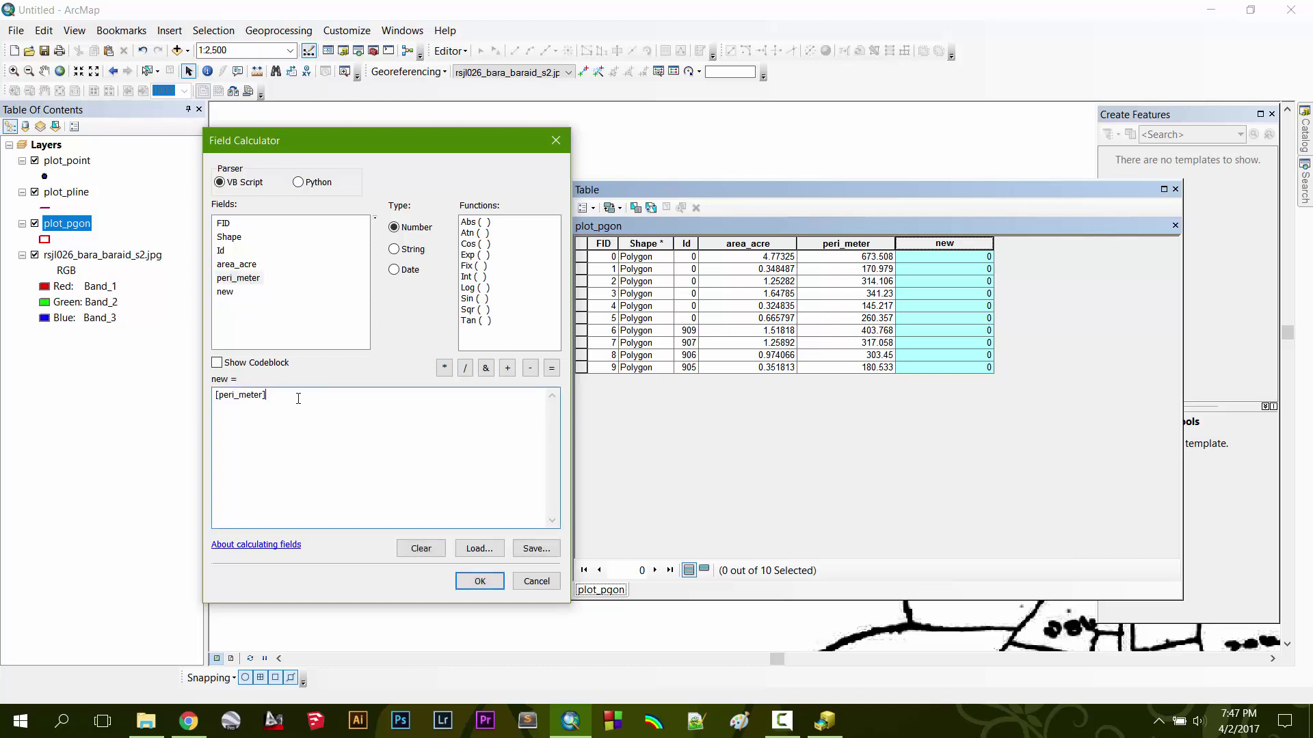
{"action": "type", "text": "/1000"}
{"action": "left_click", "coordinate": [480, 582]}
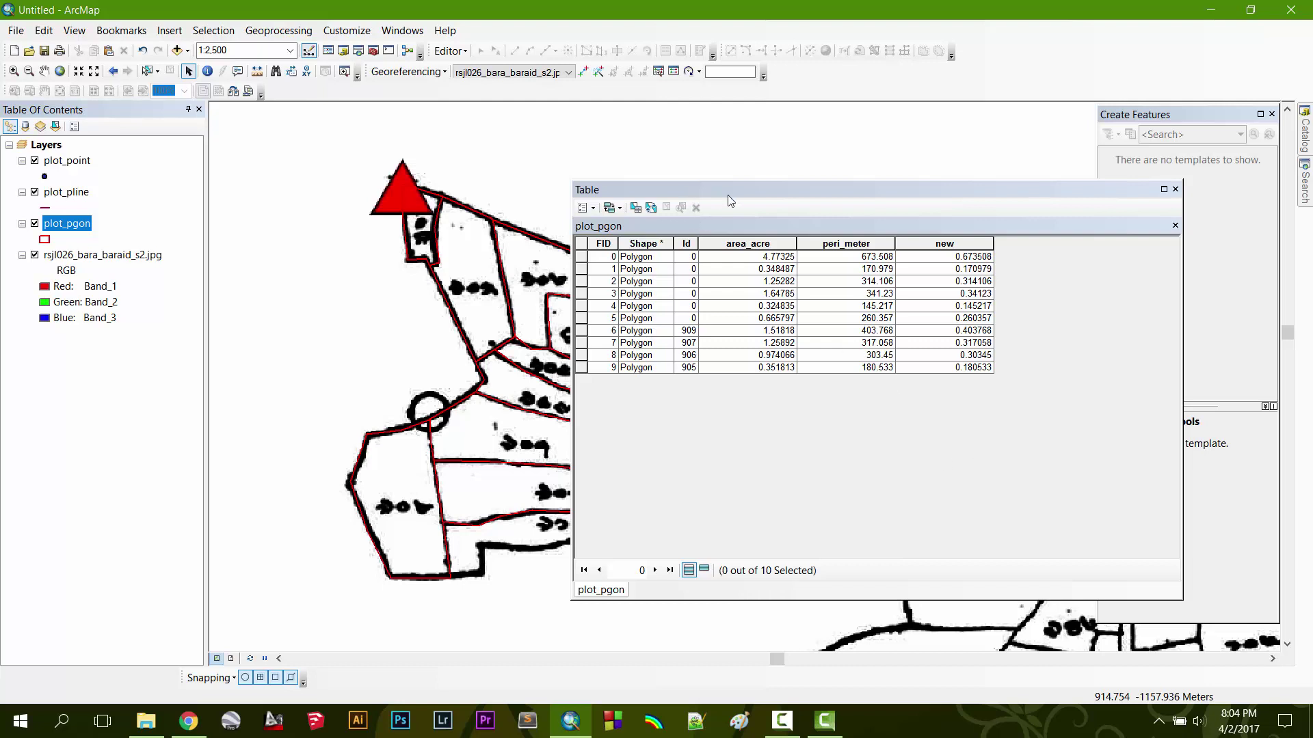
{"action": "left_click", "coordinate": [860, 400]}
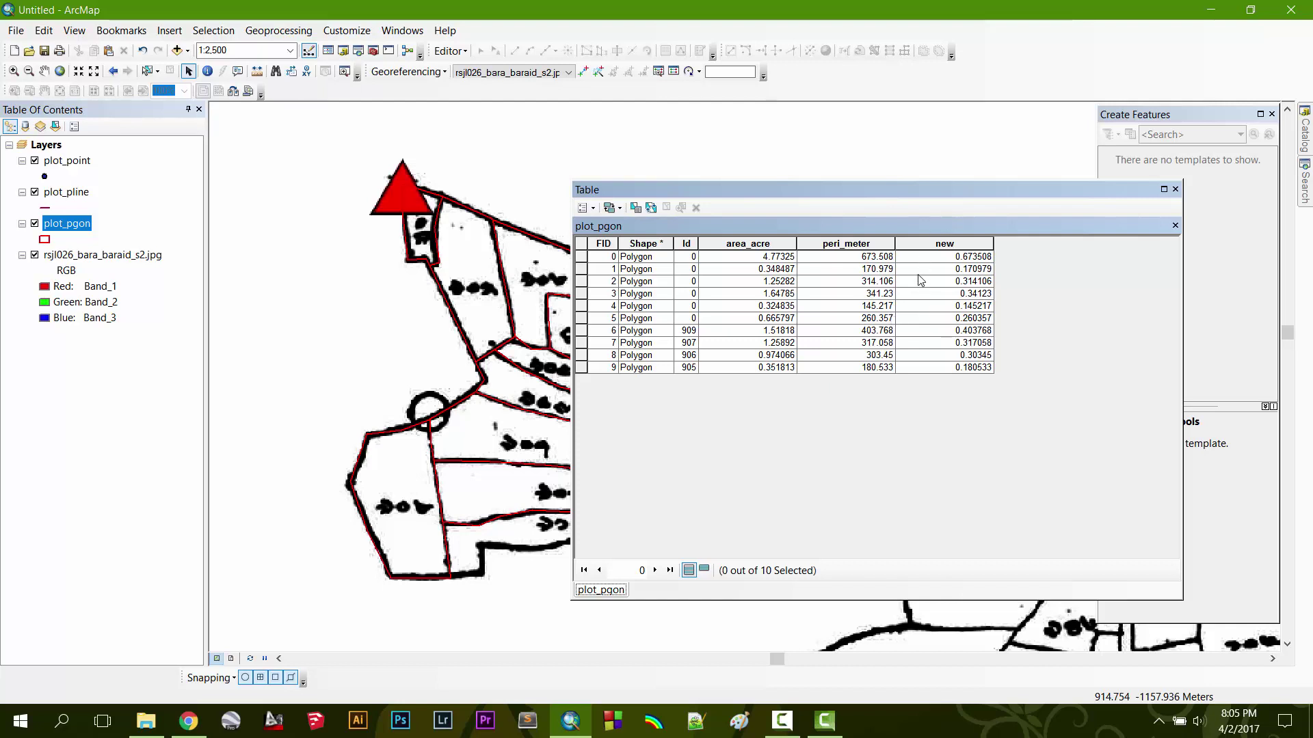
- Replace the Select by Attributes clause for the plot_pgon table with "peri_meter" >= 300
{"action": "left_click", "coordinate": [636, 210]}
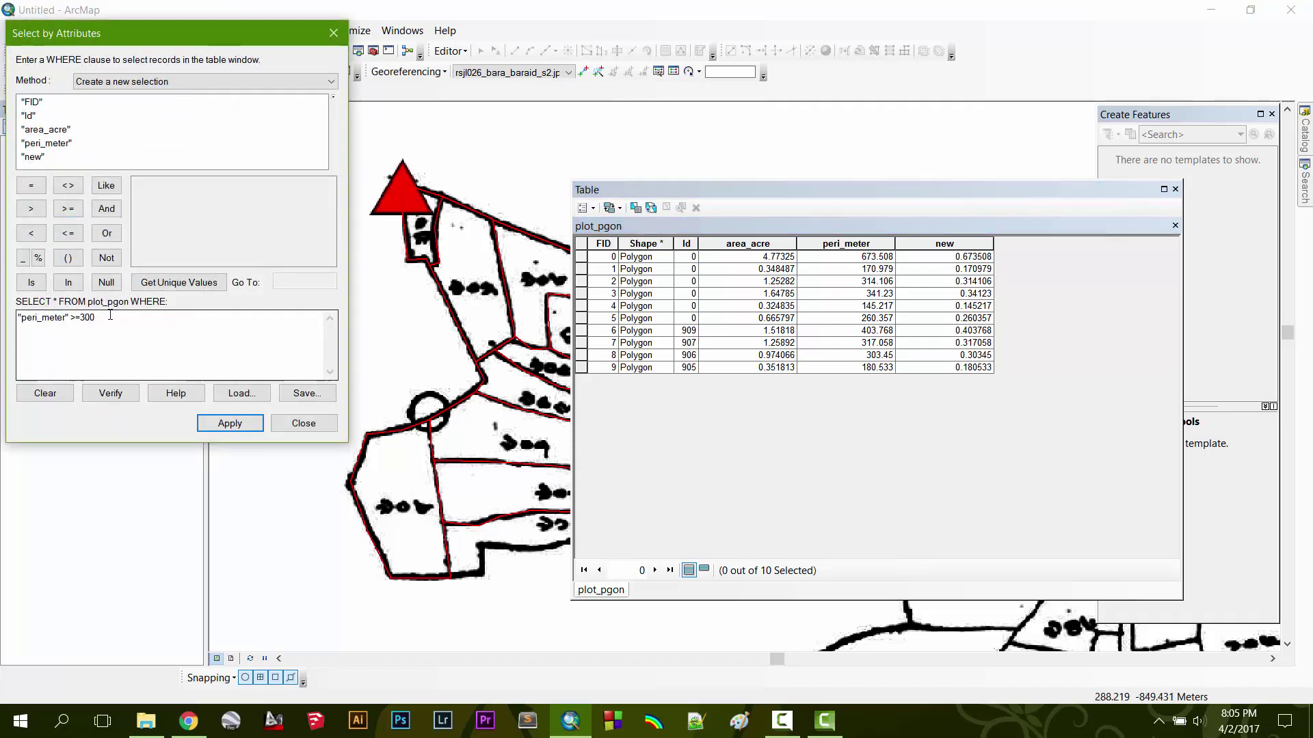
{"action": "left_click_drag", "start_coordinate": [110, 315], "coordinate": [16, 317]}
{"action": "key", "text": "Delete"}
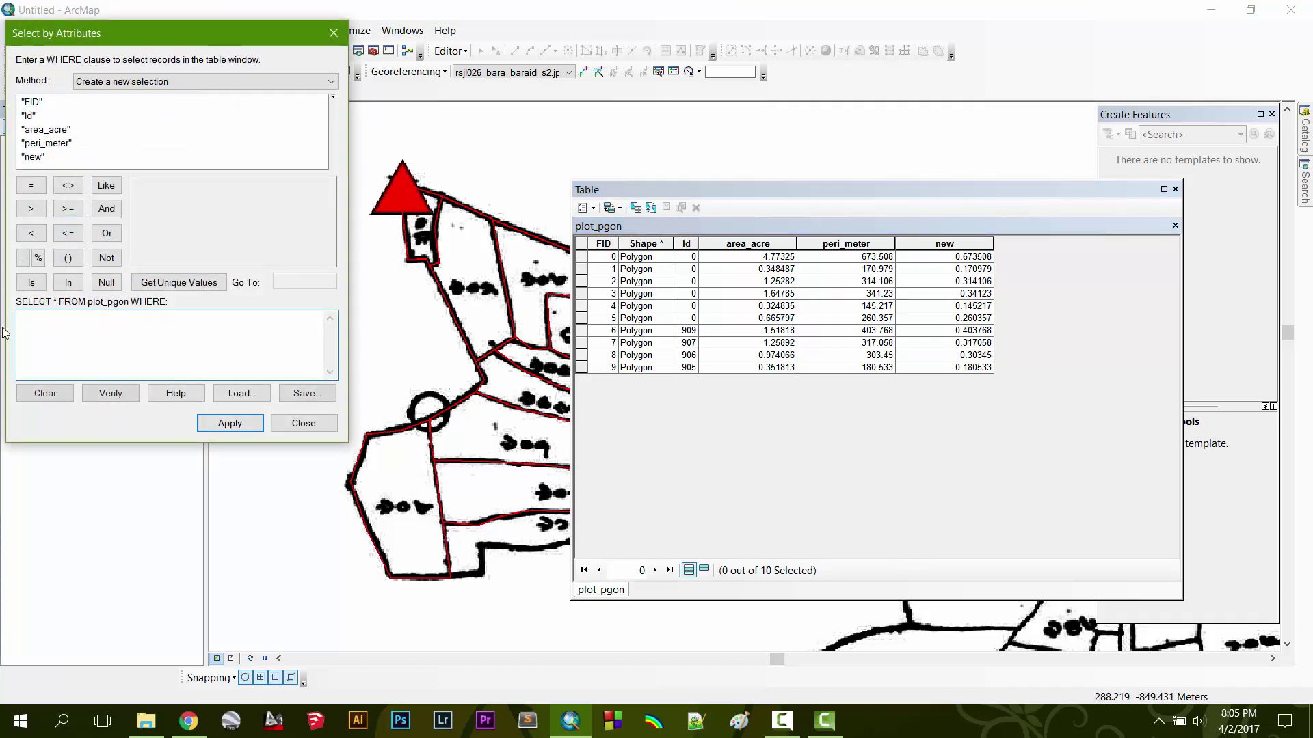
{"action": "double_click", "coordinate": [43, 144]}
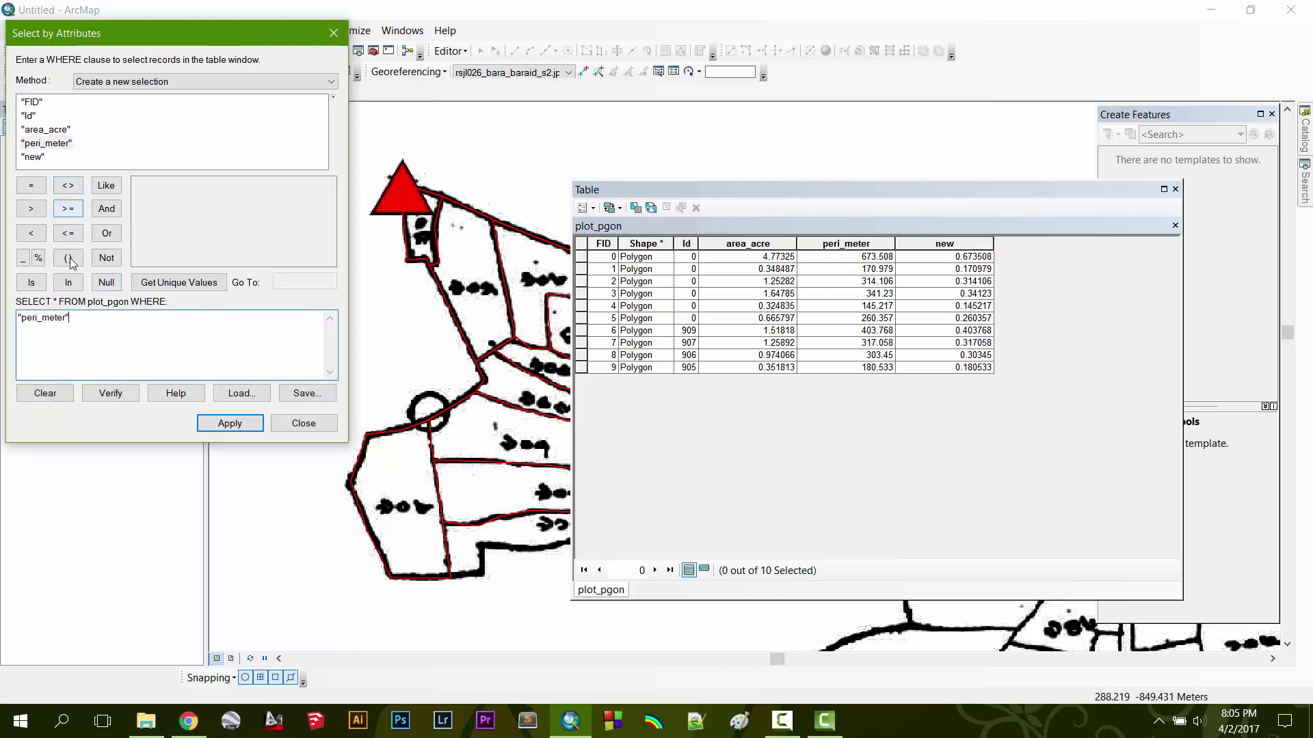
{"action": "double_click", "coordinate": [67, 209]}
{"action": "key", "text": "BackSpace"}
{"action": "key", "text": "BackSpace"}
{"action": "key", "text": "BackSpace"}
{"action": "type", "text": "300"}
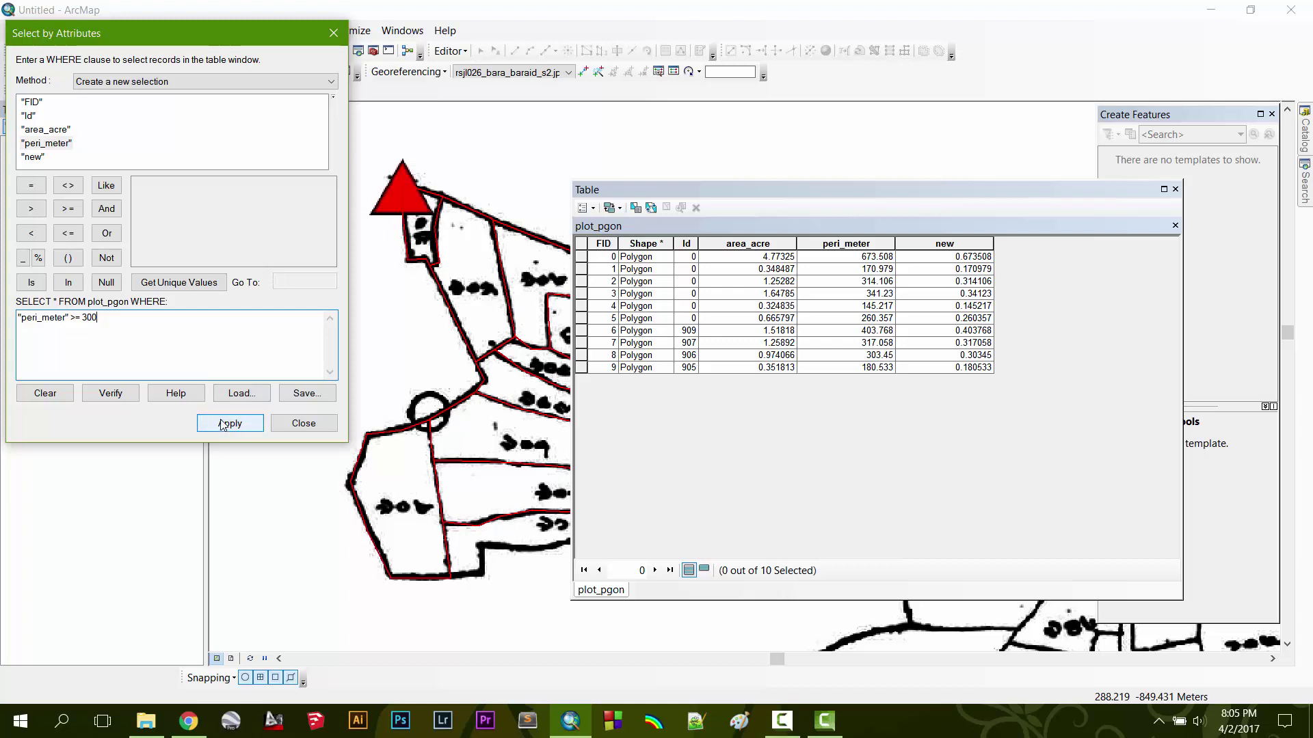
- Verify the perimeter query and apply it to select the matching plot_pgon records
{"action": "left_click", "coordinate": [110, 394]}
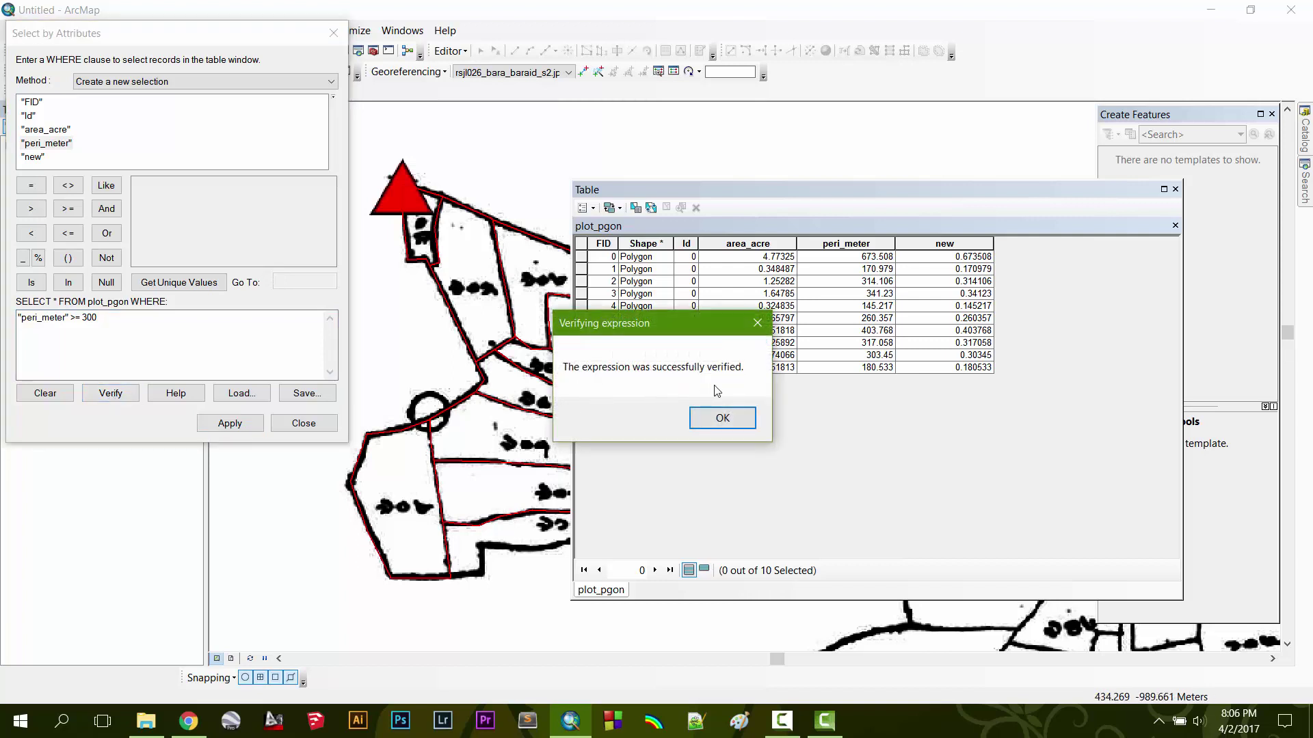
{"action": "left_click", "coordinate": [718, 418]}
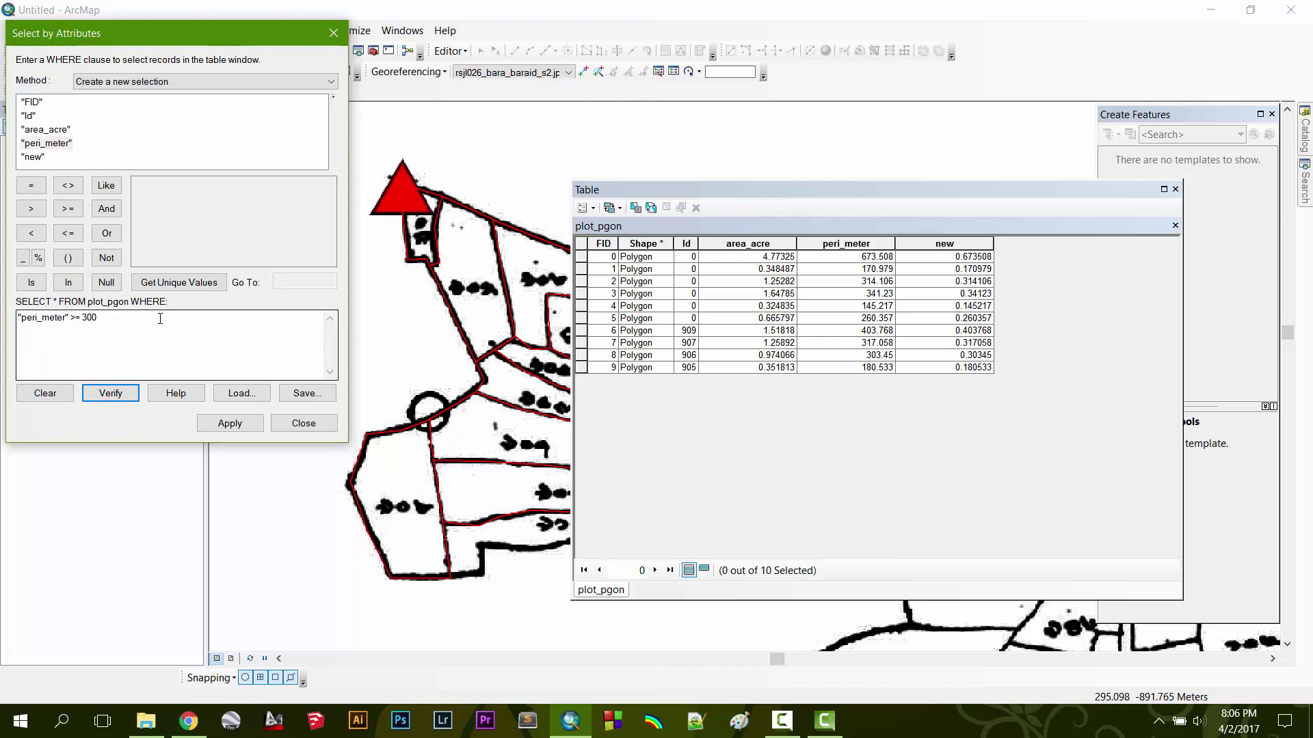
{"action": "left_click", "coordinate": [241, 425]}
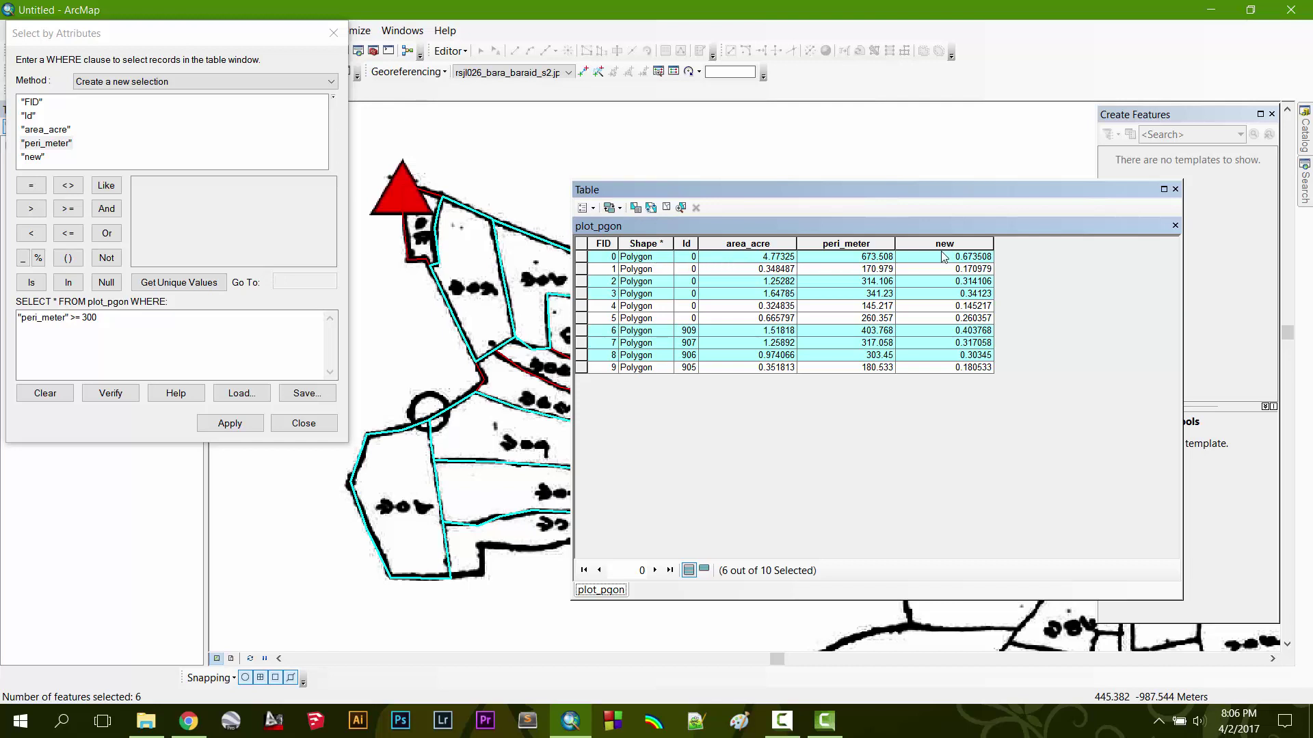
- Add a Text field named LorS with length 10 to the plot_pgon table
{"action": "left_click", "coordinate": [593, 208]}
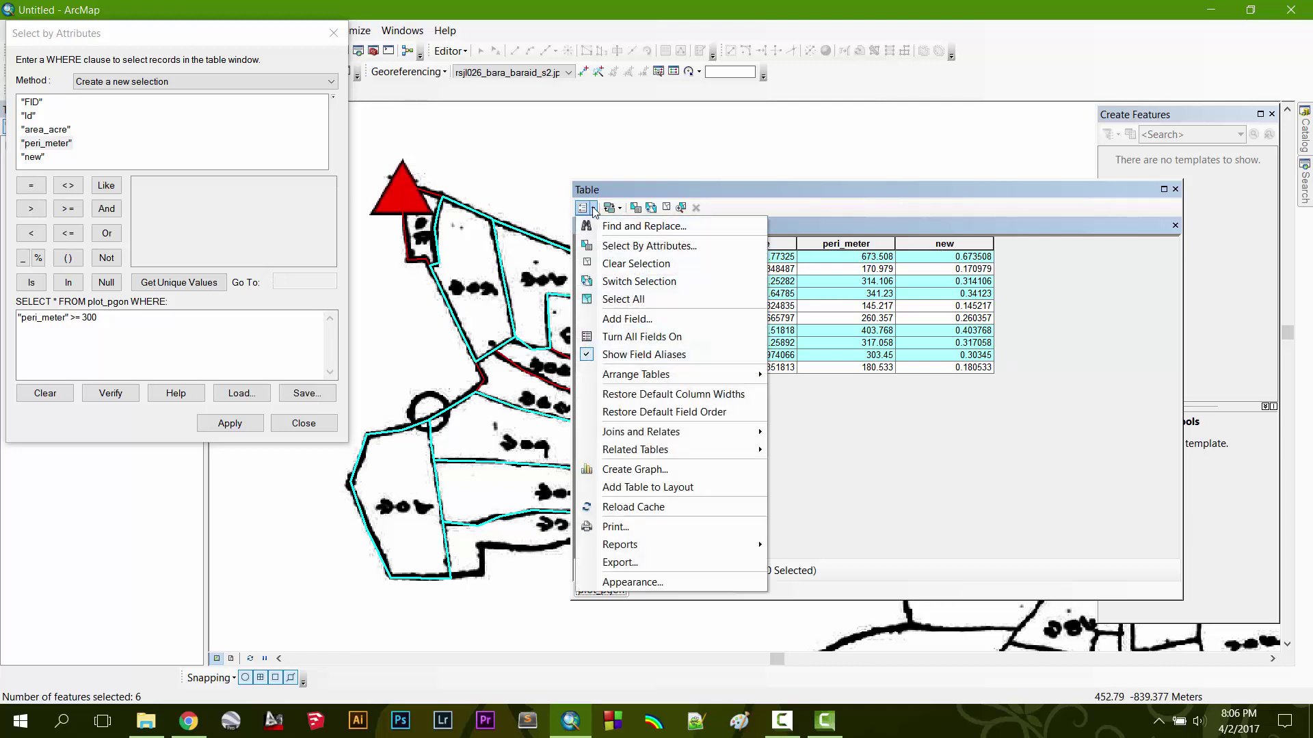
{"action": "left_click", "coordinate": [642, 324]}
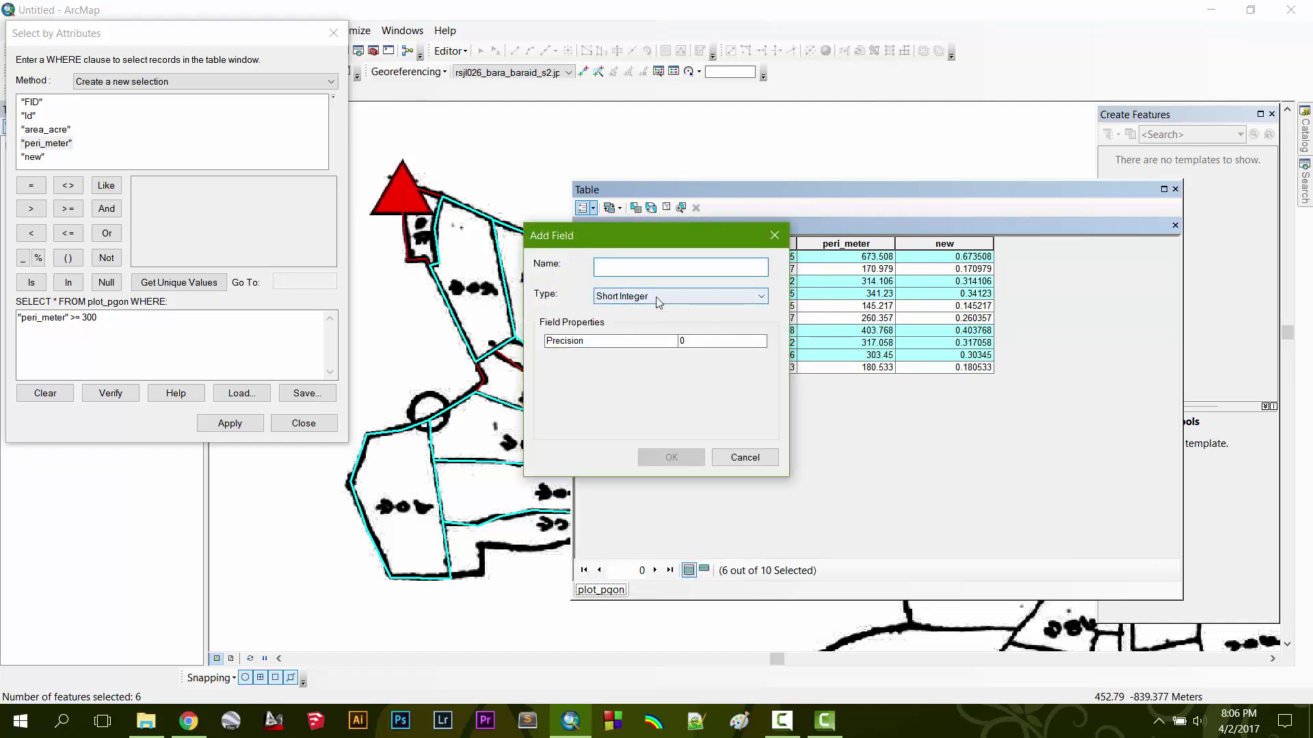
{"action": "left_click", "coordinate": [656, 296]}
{"action": "left_click", "coordinate": [633, 354]}
{"action": "left_click", "coordinate": [640, 269]}
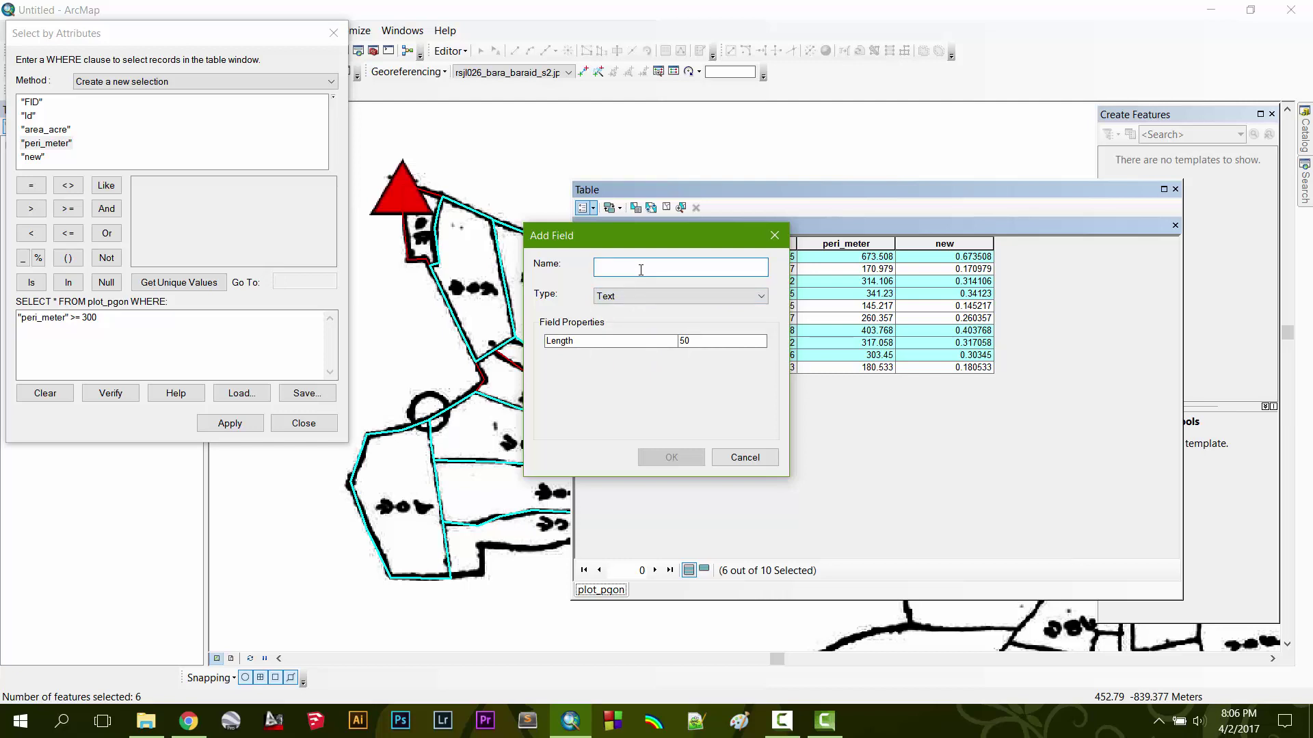
{"action": "type", "text": "L"}
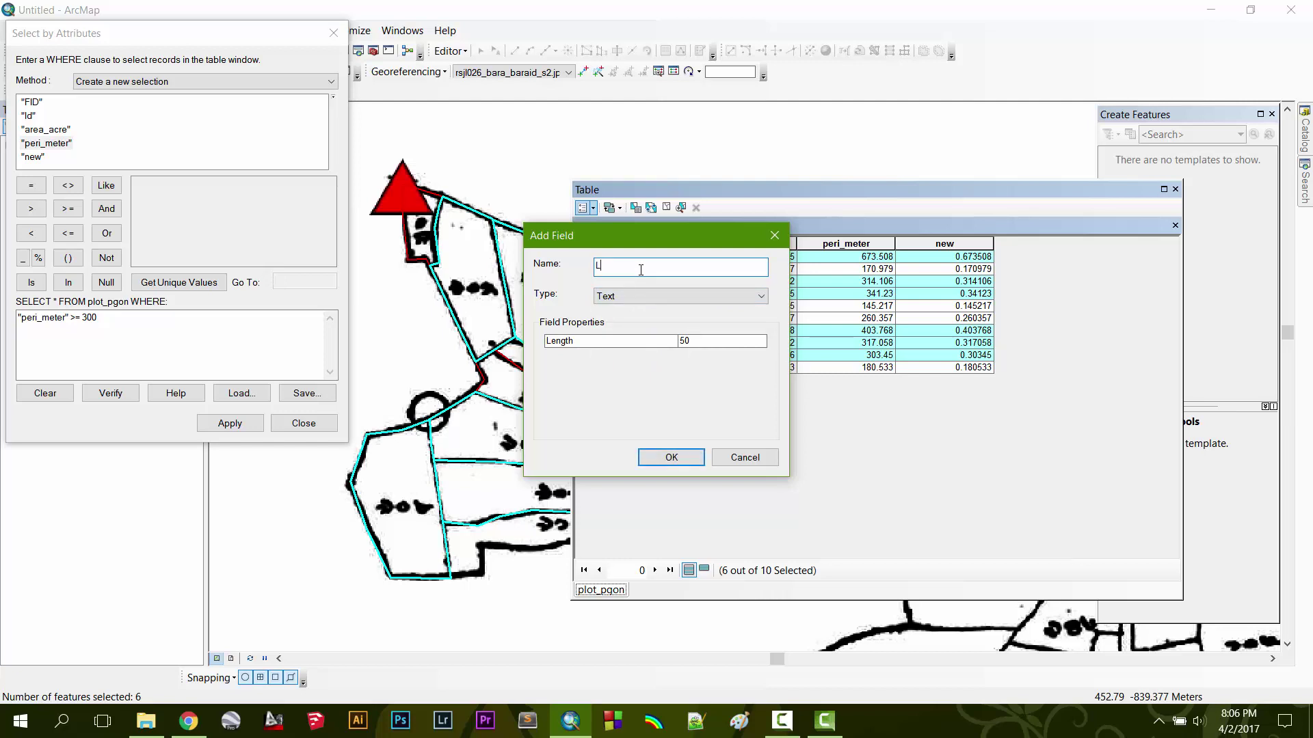
{"action": "type", "text": "orS"}
{"action": "left_click", "coordinate": [701, 342]}
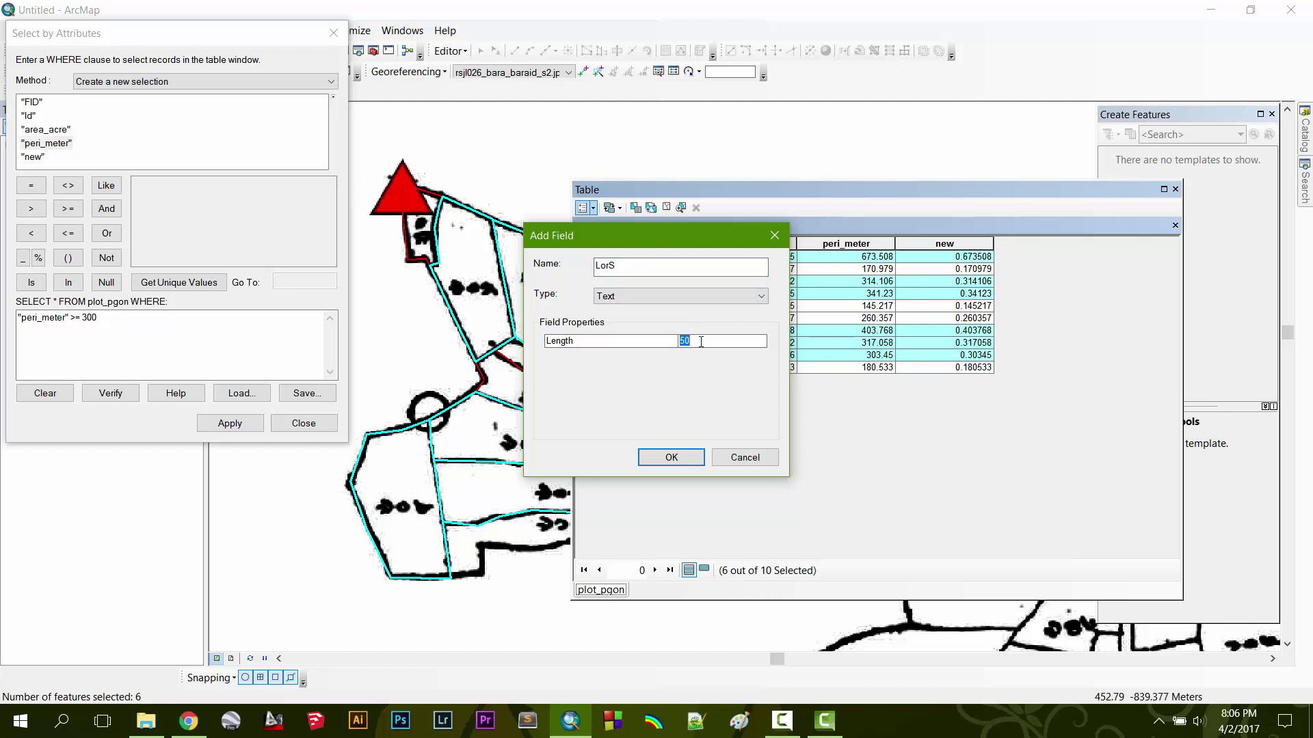
{"action": "type", "text": "10"}
{"action": "left_click", "coordinate": [681, 454]}
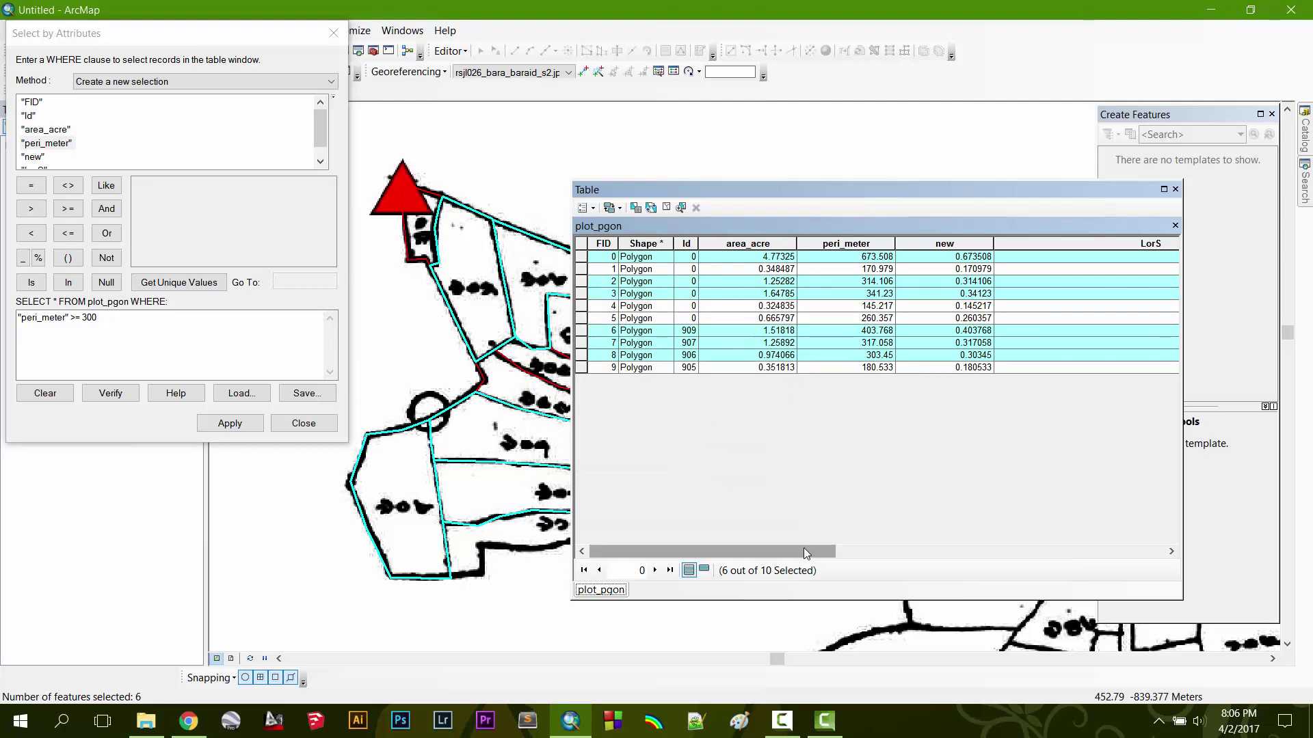
- Fill the LorS field of the selected plot_pgon records with "LARGE" using the Field Calculator
{"action": "left_click_drag", "start_coordinate": [803, 548], "coordinate": [1095, 534]}
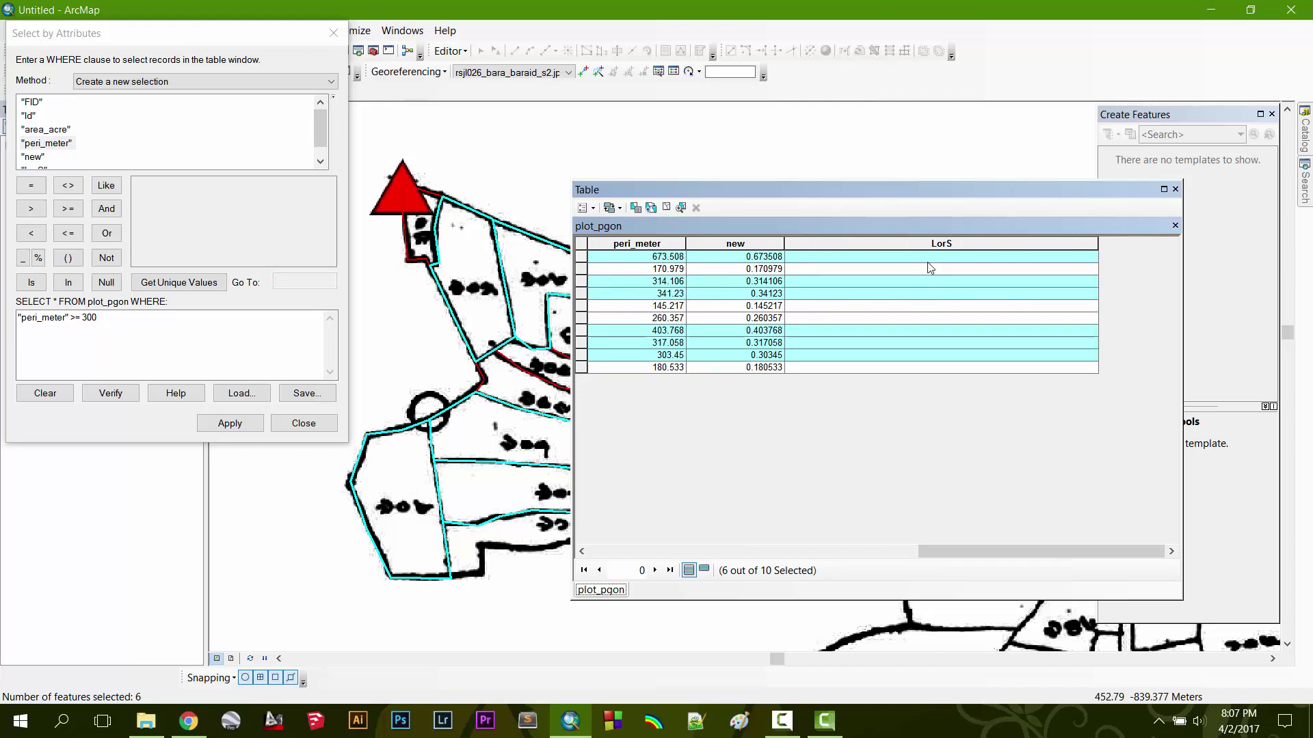
{"action": "right_click", "coordinate": [930, 243]}
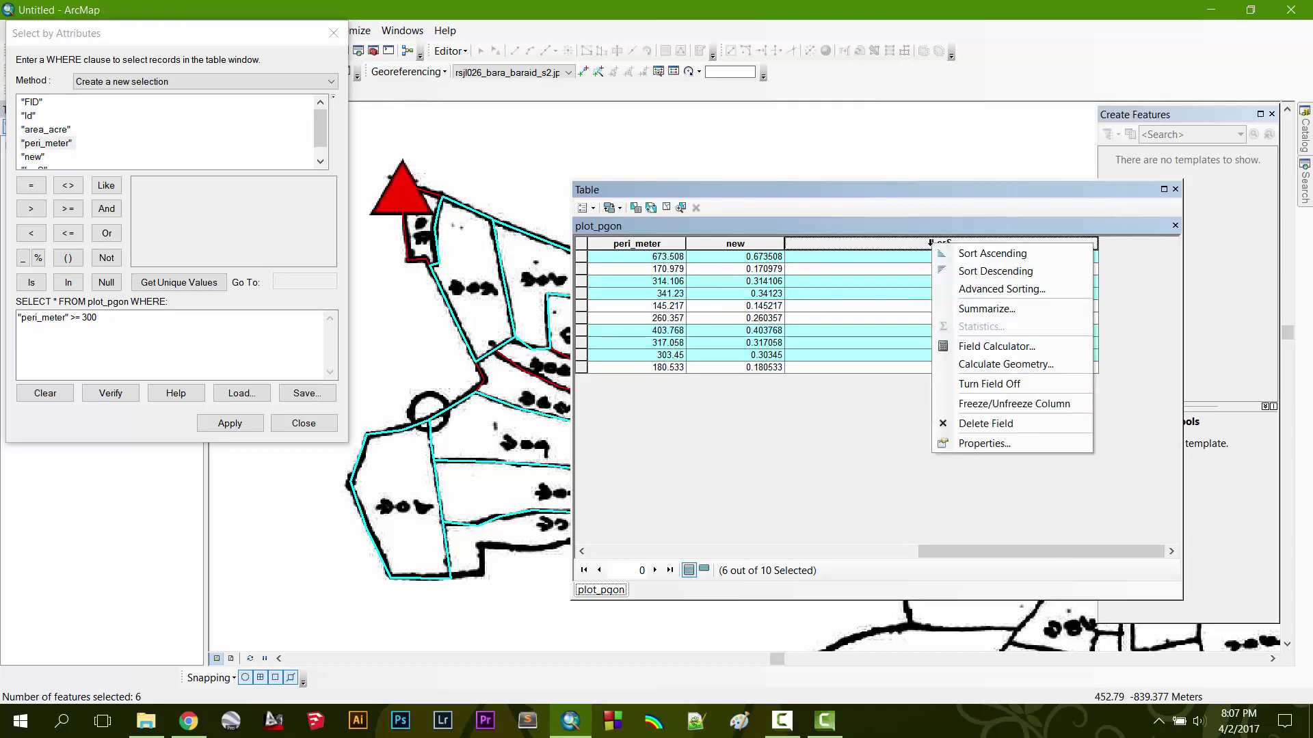
{"action": "left_click", "coordinate": [998, 348]}
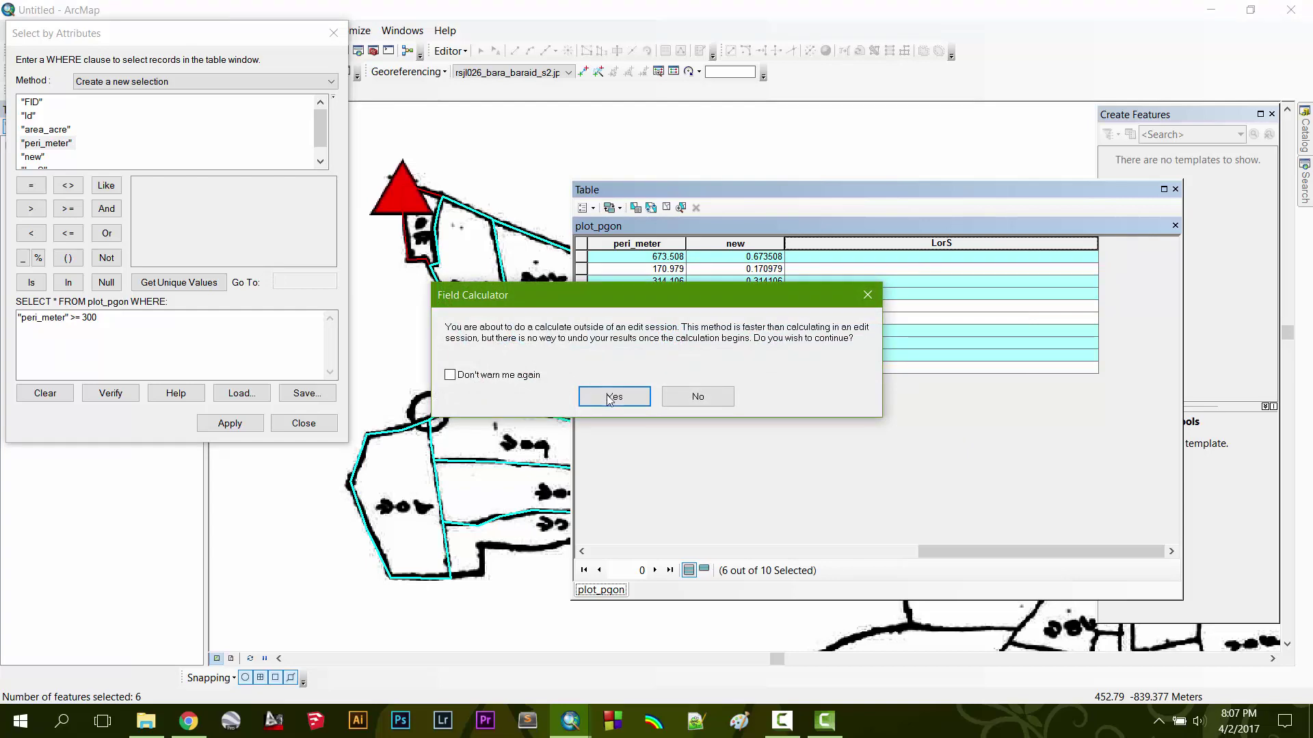
{"action": "left_click", "coordinate": [611, 397]}
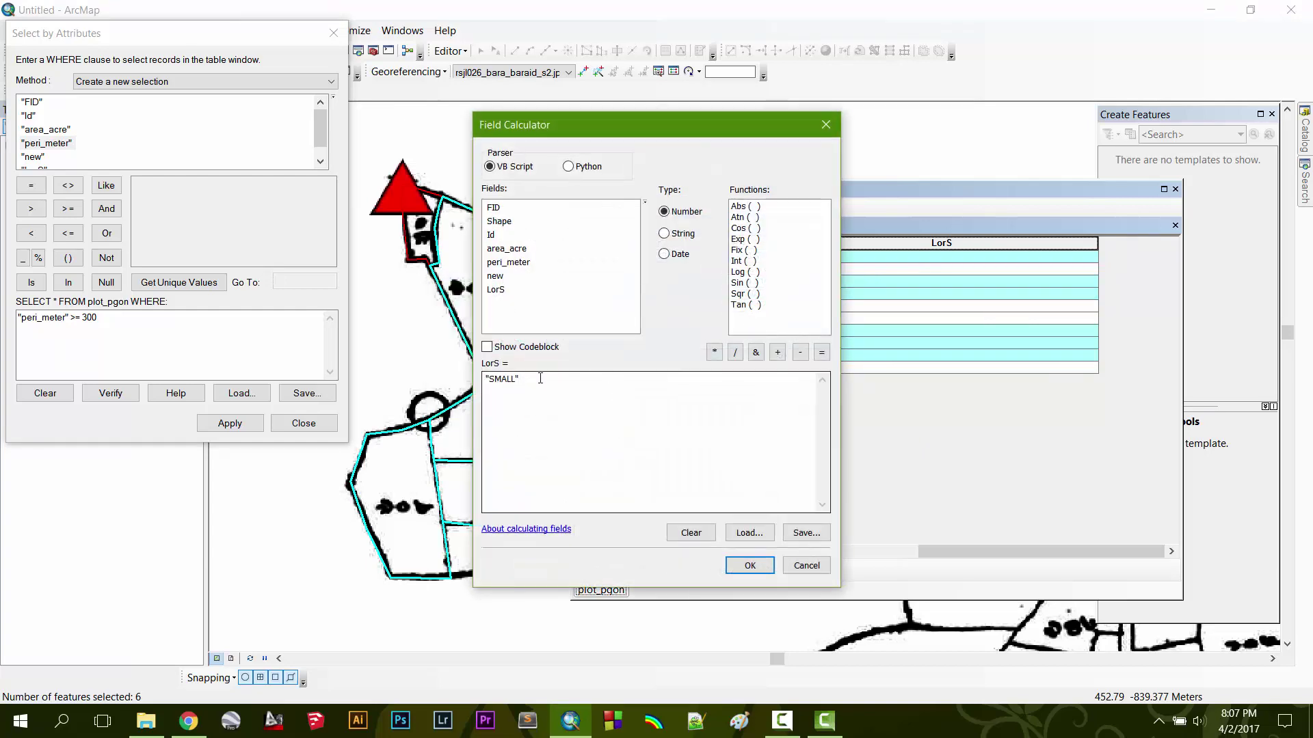
{"action": "left_click_drag", "start_coordinate": [538, 382], "coordinate": [411, 380]}
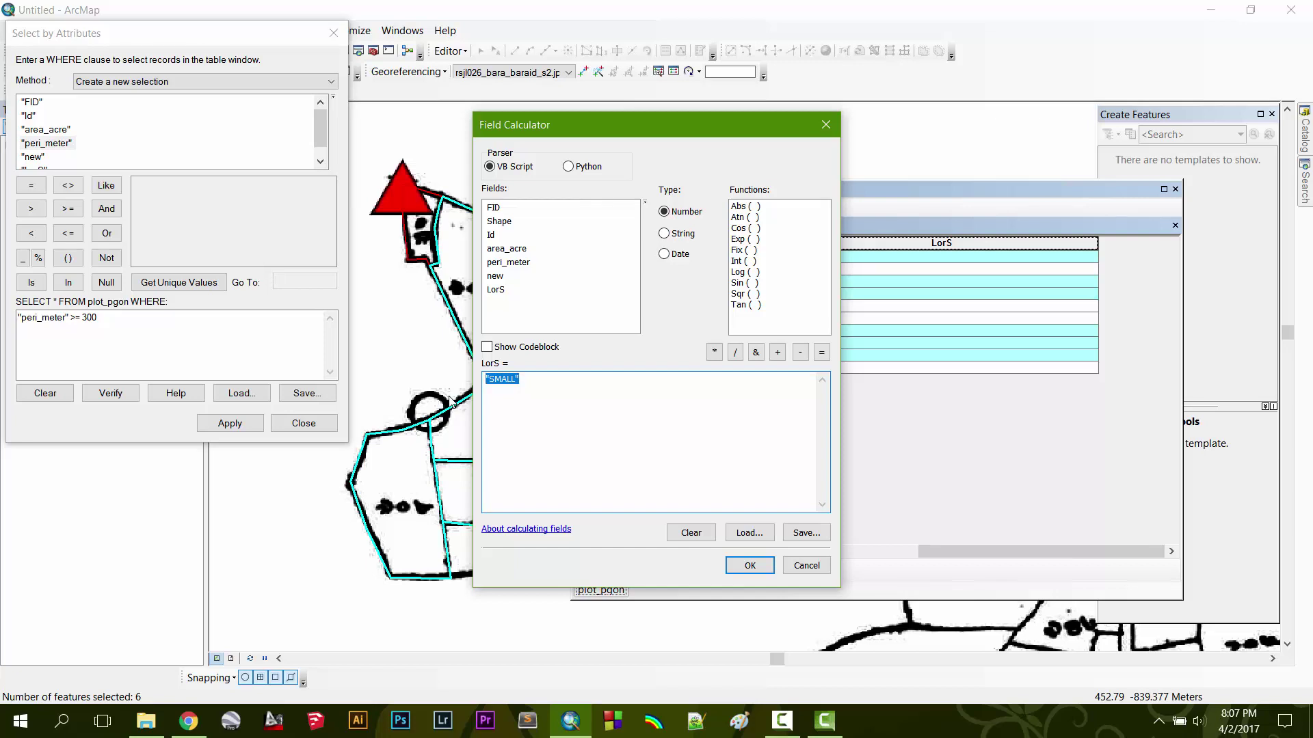
{"action": "key", "text": "BackSpace"}
{"action": "type", "text": "\"\""}
{"action": "type", "text": "LAR"}
{"action": "type", "text": "GE"}
{"action": "left_click", "coordinate": [751, 565]}
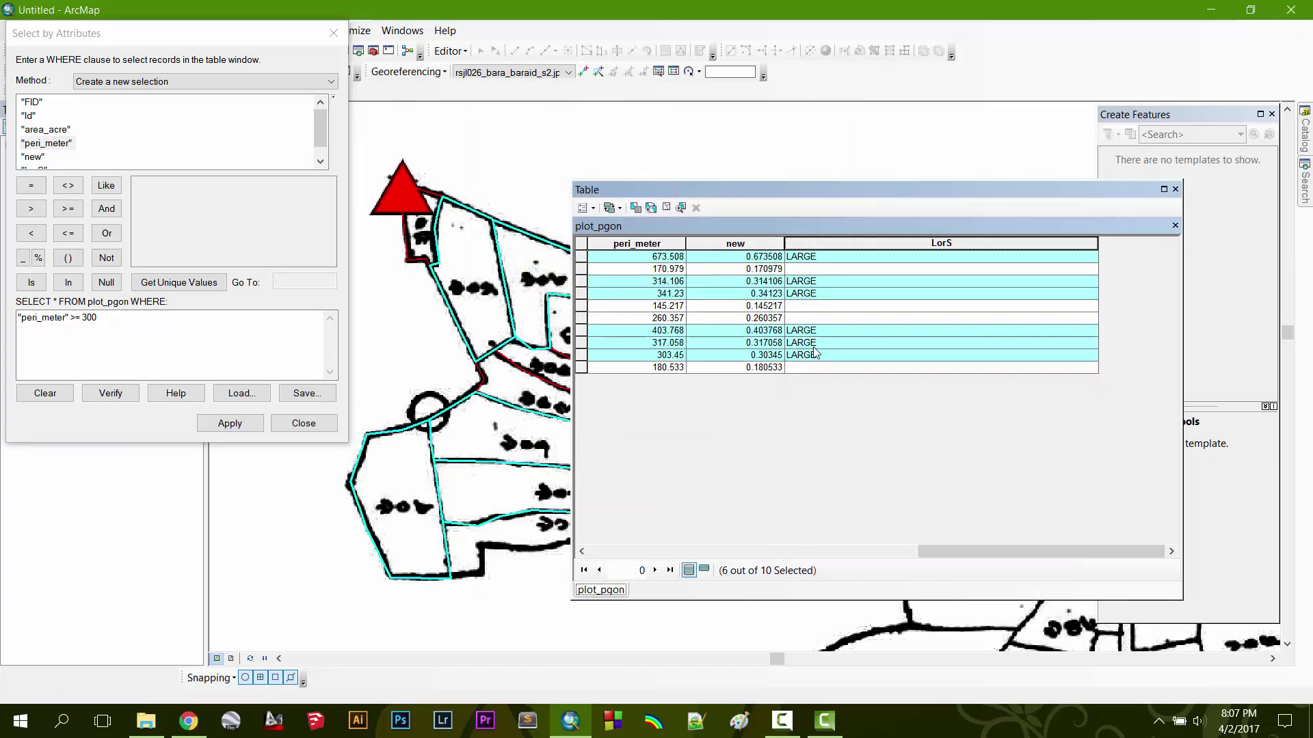
- Switch the plot_pgon selection to the remaining records and fill their LorS field with "SMALL" using the Field Calculator
{"action": "left_click", "coordinate": [651, 208]}
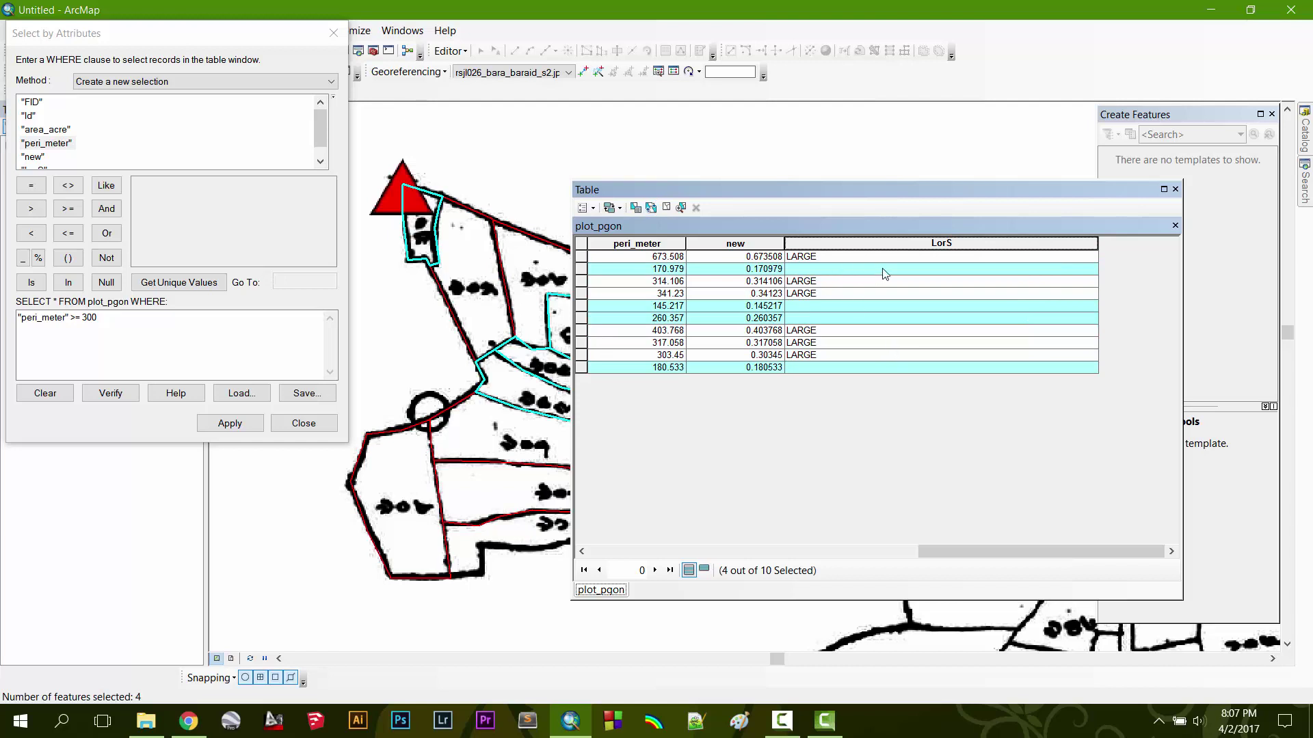
{"action": "right_click", "coordinate": [913, 243]}
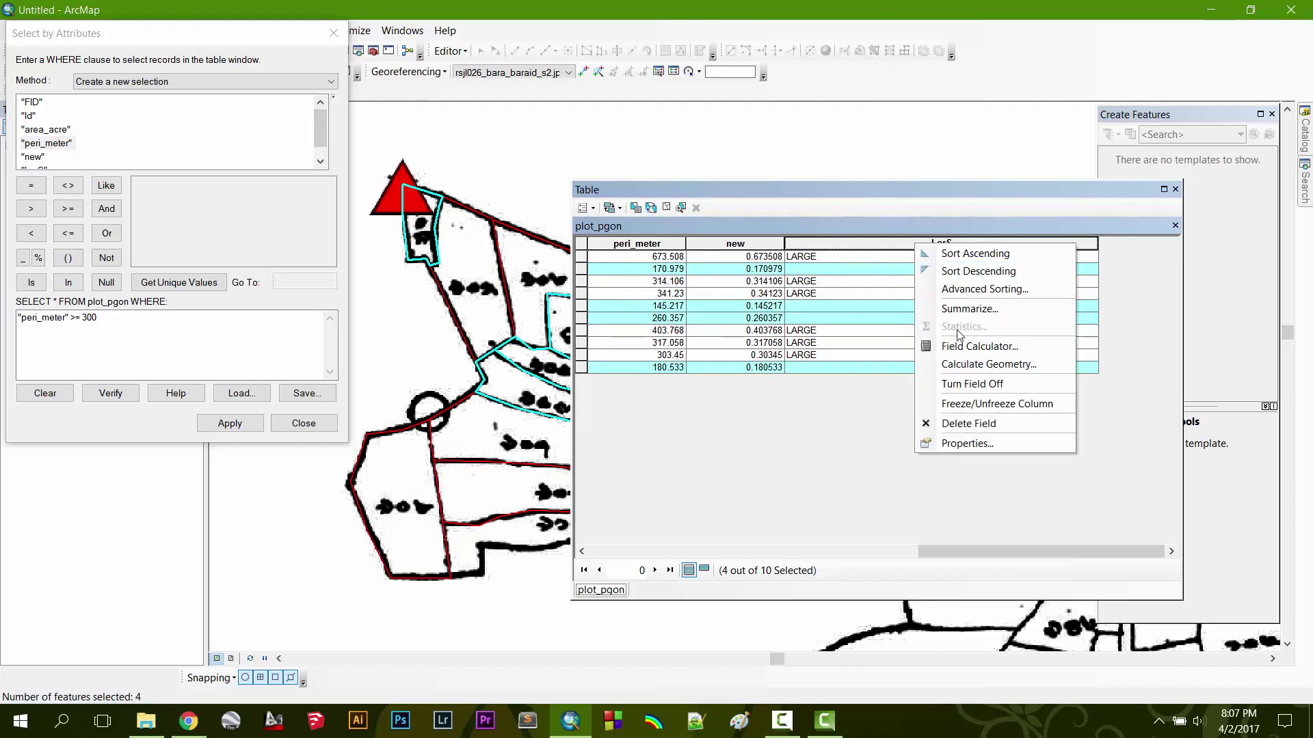
{"action": "left_click", "coordinate": [978, 348]}
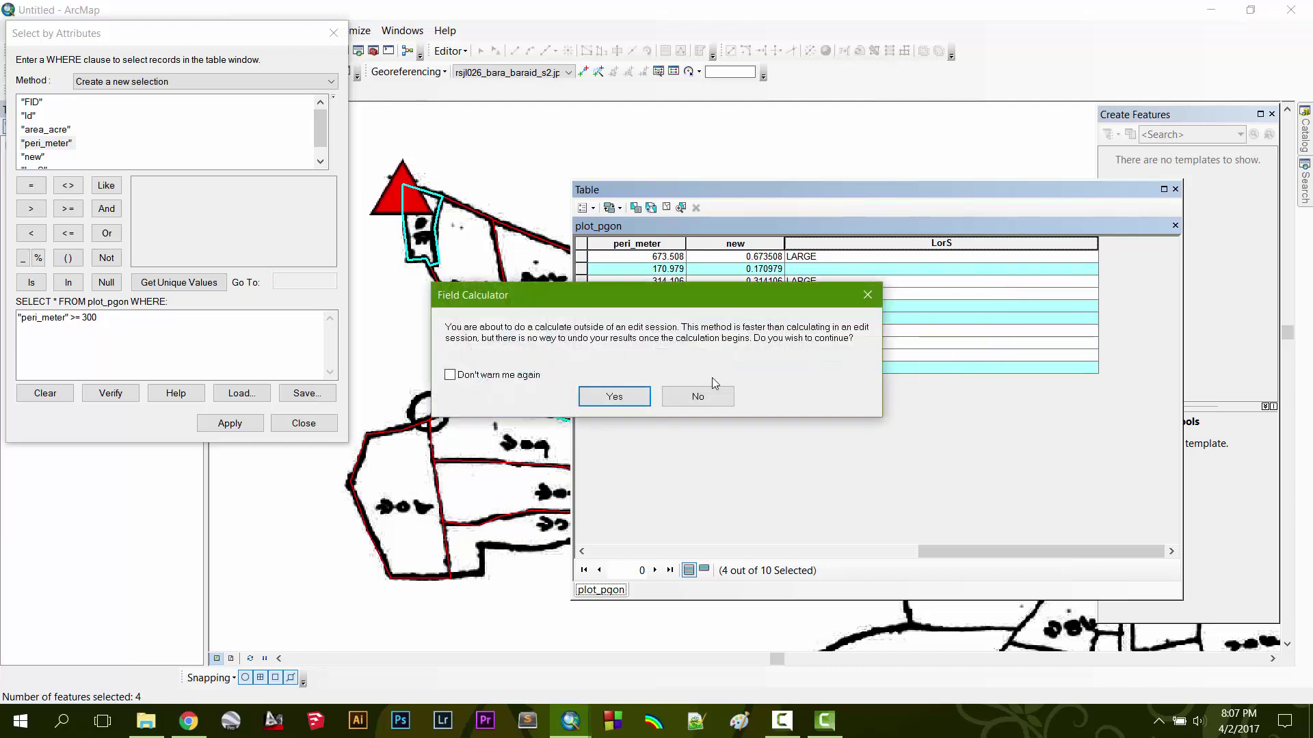
{"action": "left_click", "coordinate": [614, 396]}
{"action": "left_click_drag", "start_coordinate": [467, 378], "coordinate": [366, 381]}
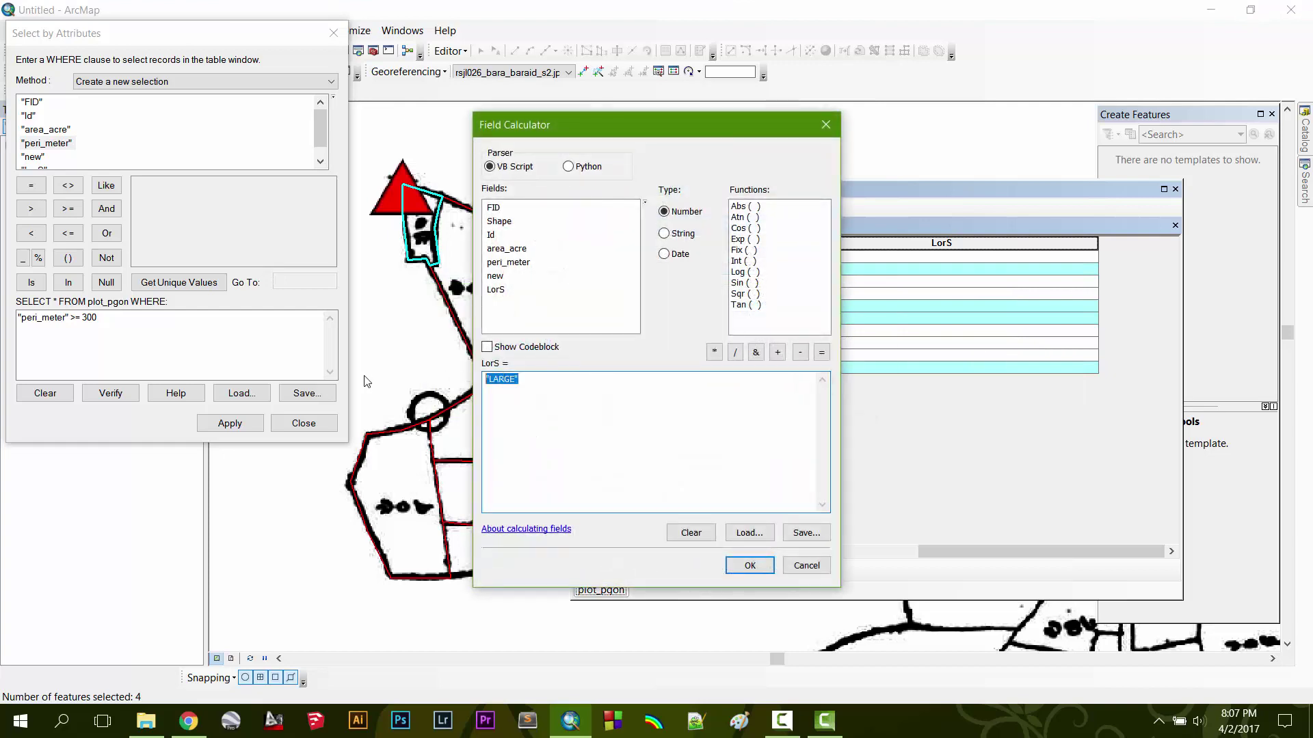
{"action": "type", "text": "\"\""}
{"action": "type", "text": "SMALL"}
{"action": "left_click", "coordinate": [750, 567]}
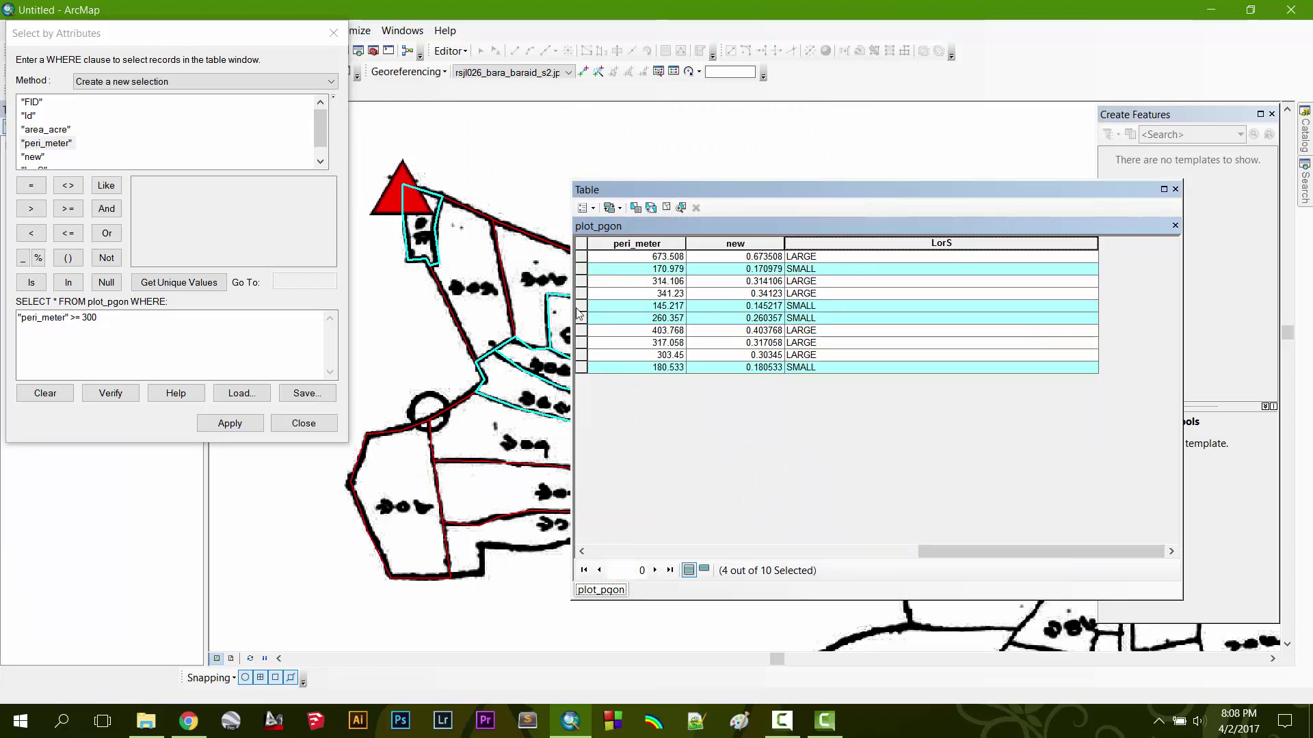
- Close the attribute query, the plot_pgon table and the Create Features window, and clear the feature selection
{"action": "left_click", "coordinate": [296, 425]}
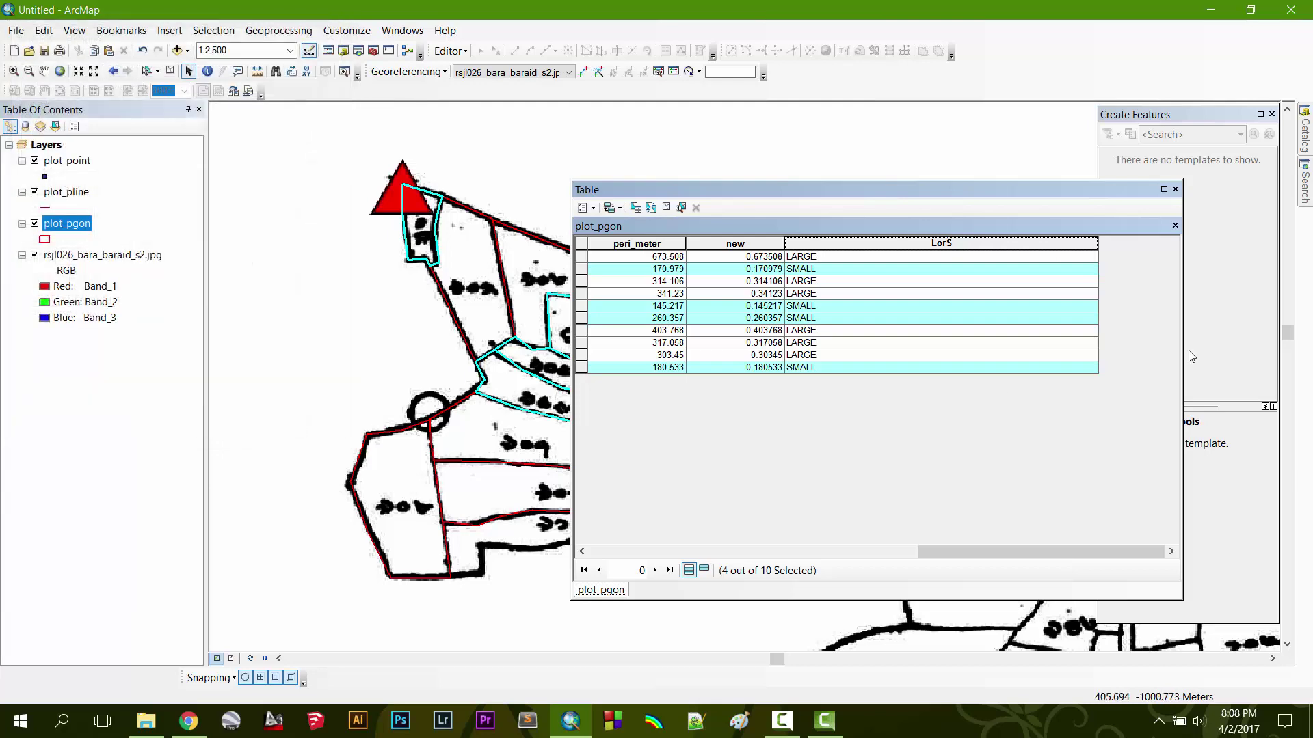
{"action": "left_click", "coordinate": [1174, 190]}
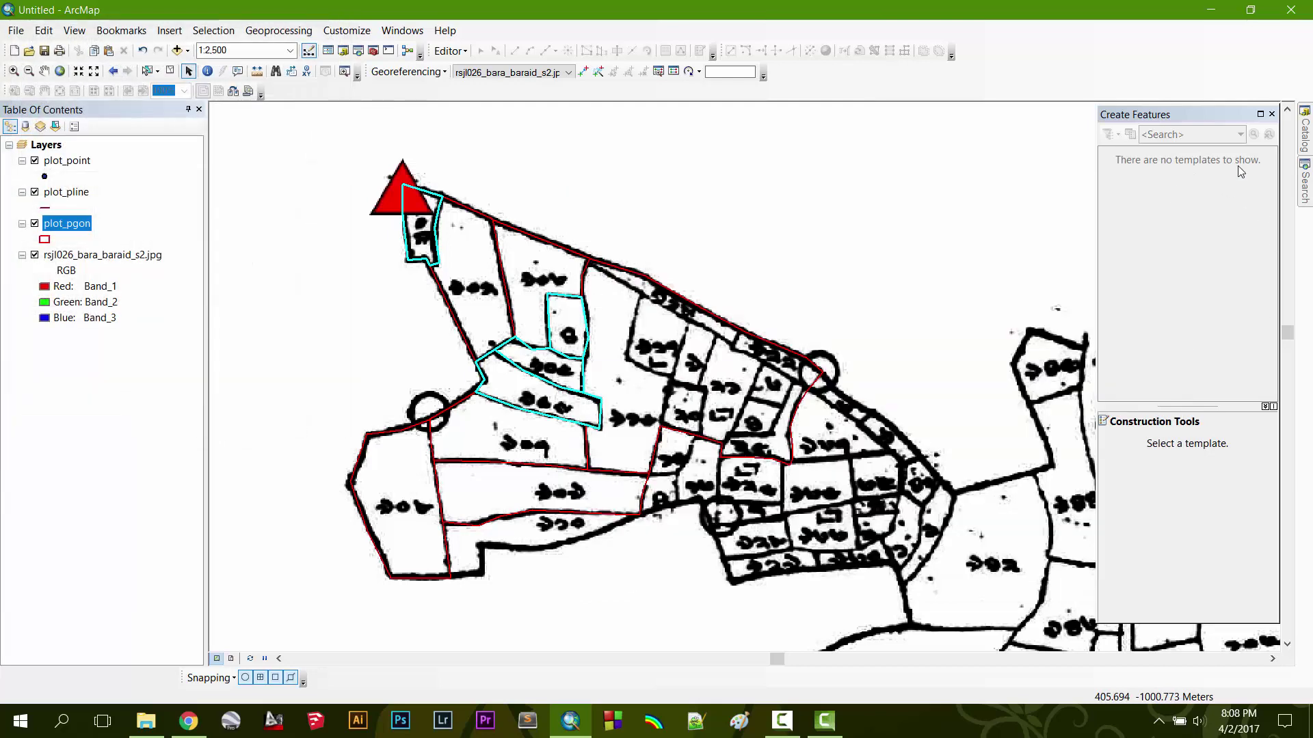
{"action": "left_click", "coordinate": [1272, 115]}
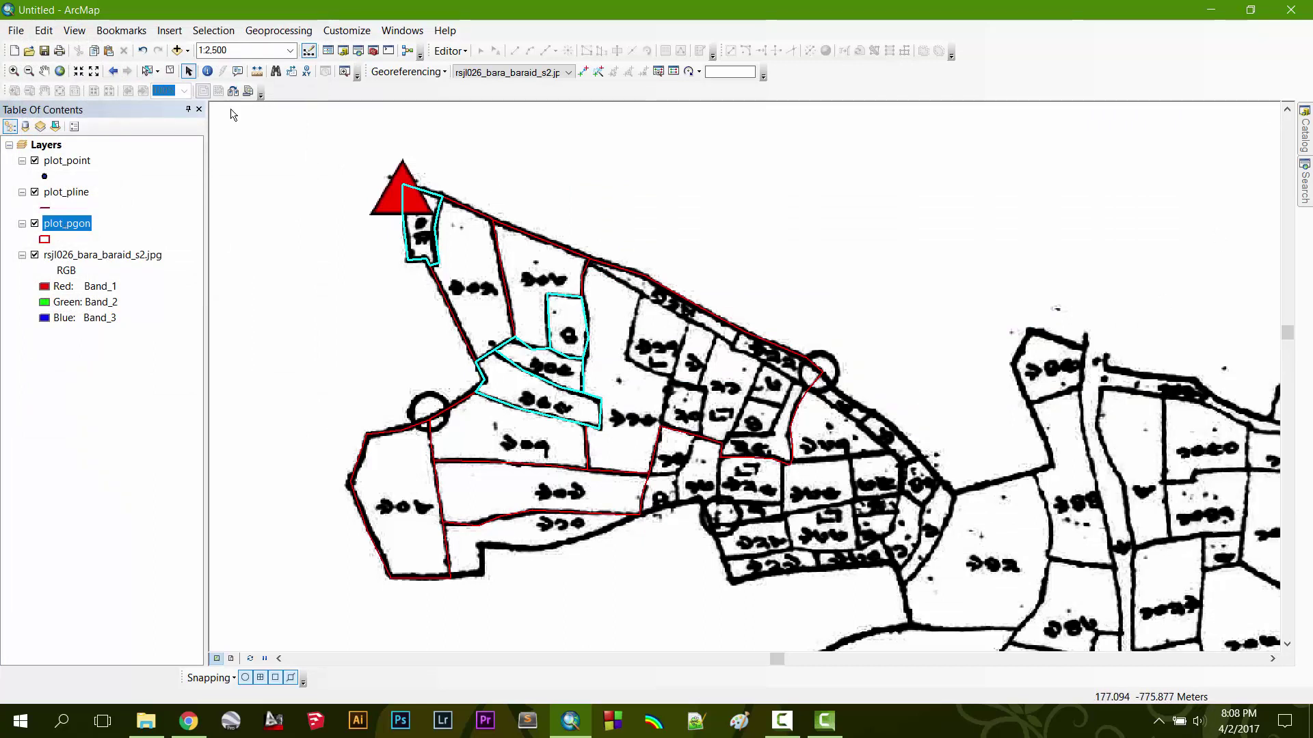
{"action": "left_click", "coordinate": [167, 71]}
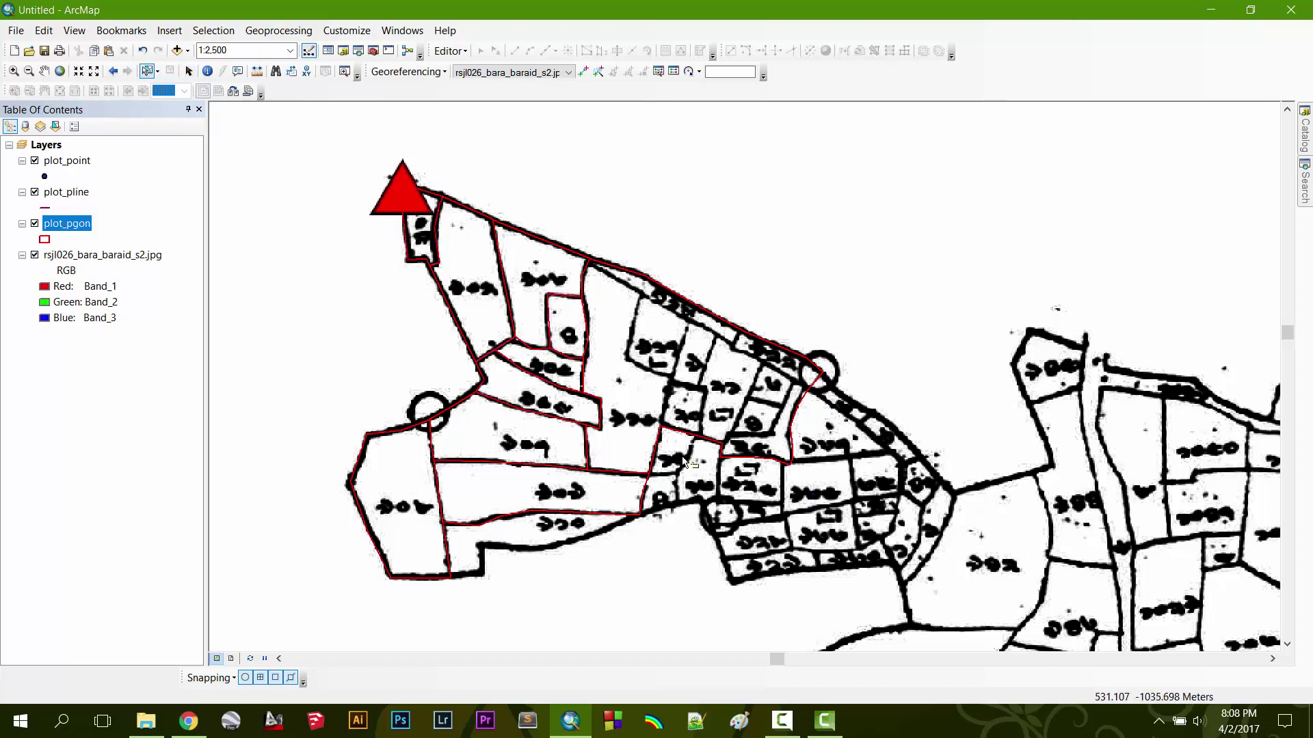
- Open the plot_pgon layer's symbology properties with unique-value categories, moving the dialog clear of the digitized plots
{"action": "right_click", "coordinate": [60, 228]}
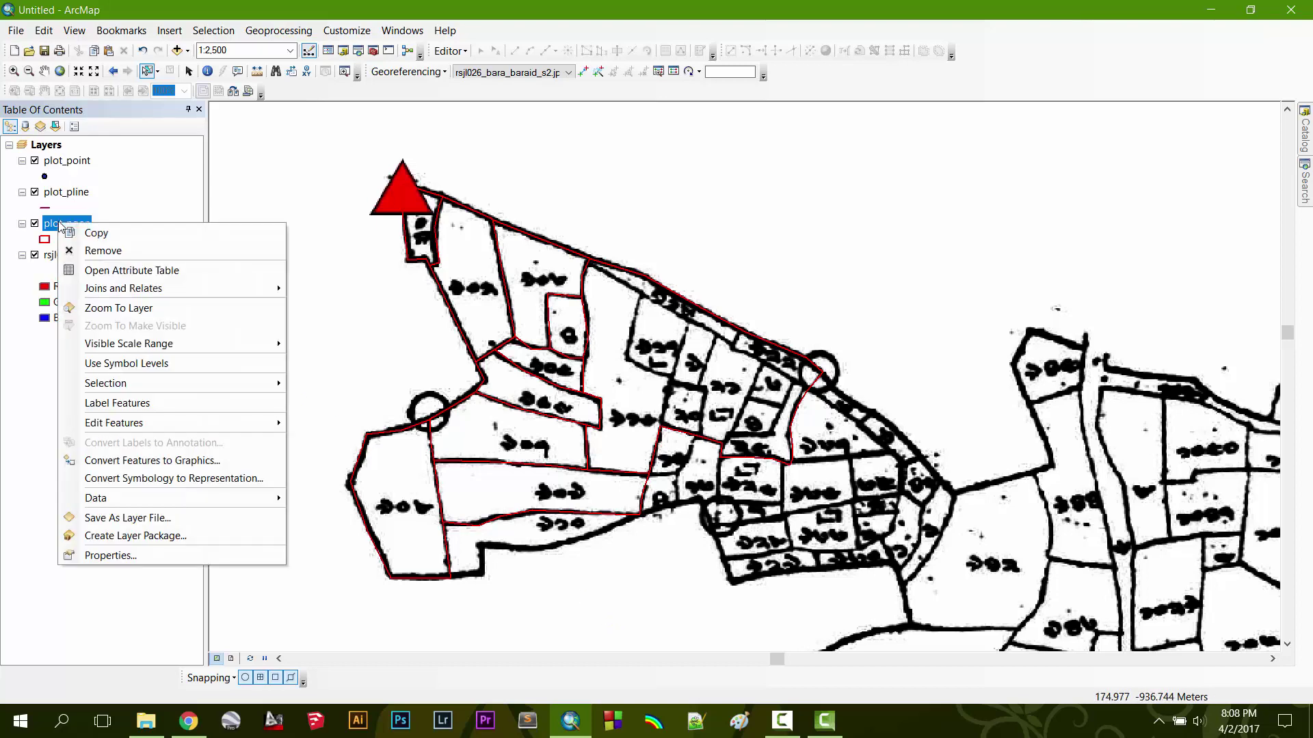
{"action": "left_click", "coordinate": [152, 555]}
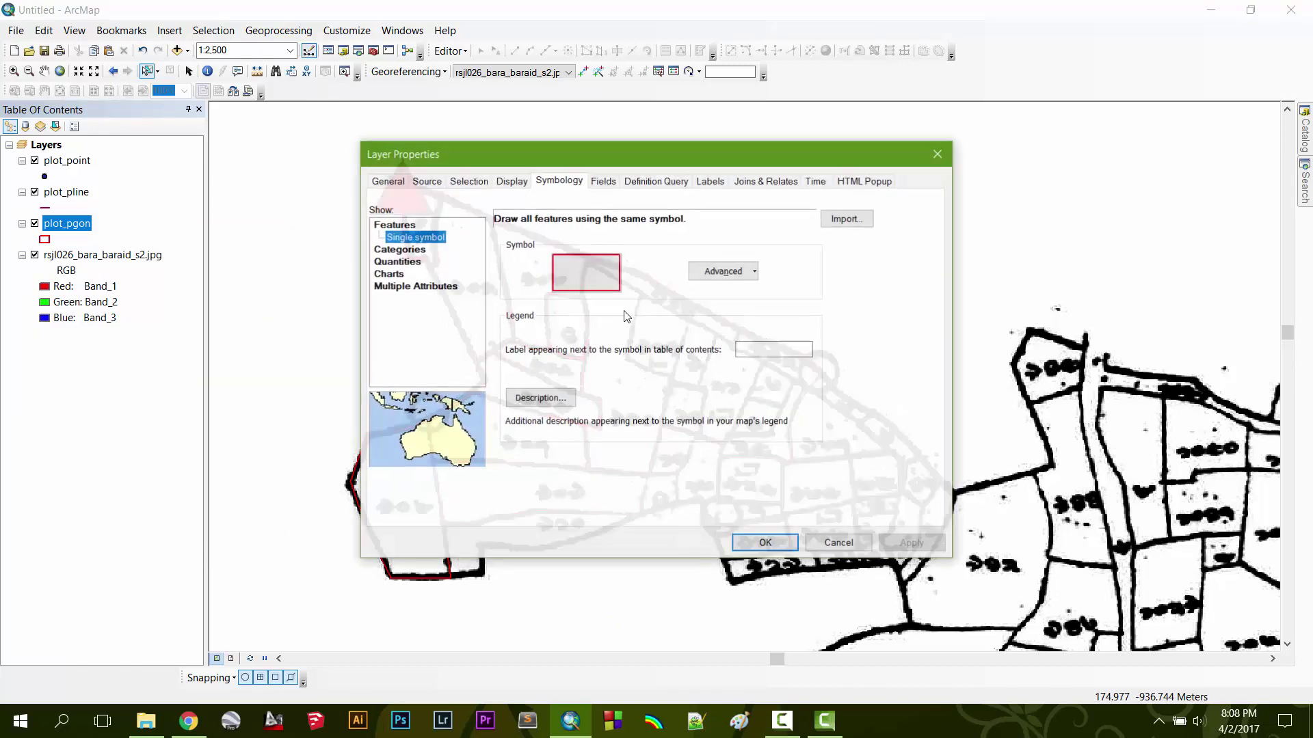
{"action": "left_click", "coordinate": [403, 249]}
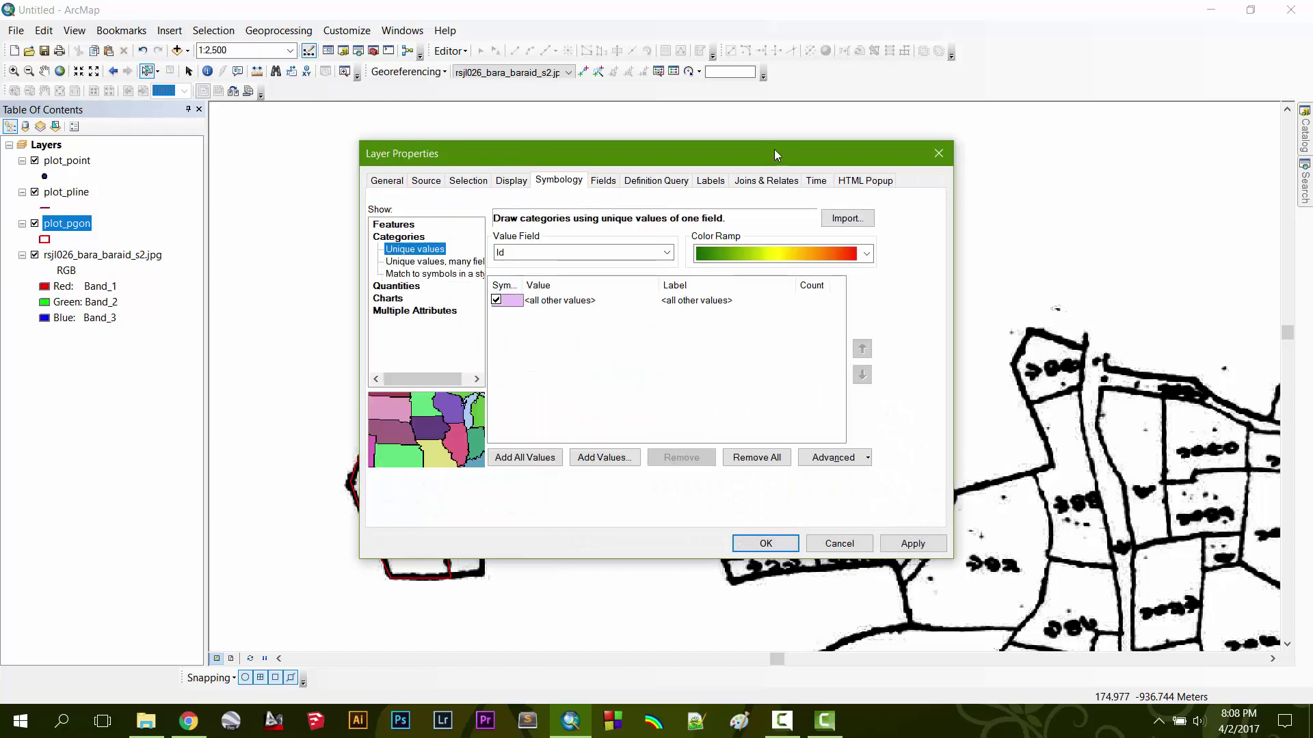
{"action": "left_click_drag", "start_coordinate": [774, 149], "coordinate": [1080, 80]}
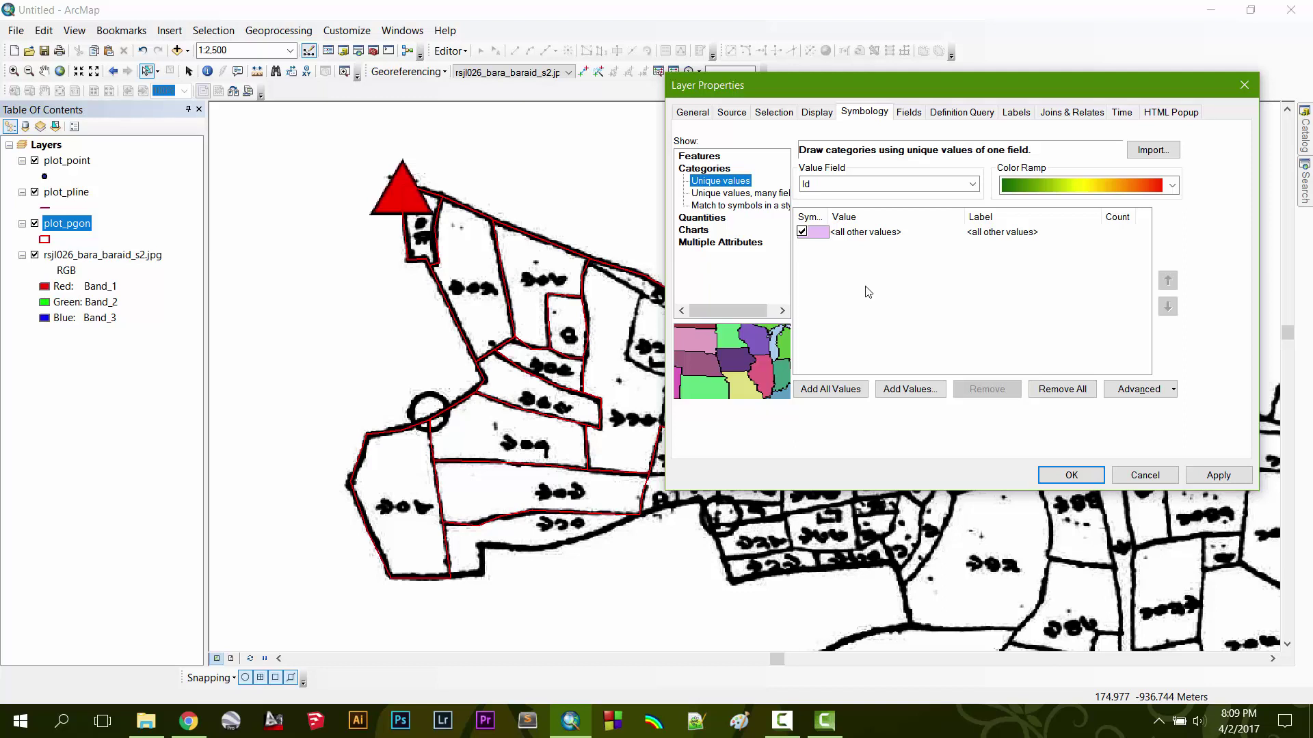
- Categorize the plot_pgon symbology by unique values of area_acre and add all values
{"action": "left_click", "coordinate": [708, 219]}
{"action": "left_click", "coordinate": [706, 171]}
{"action": "left_click", "coordinate": [910, 186]}
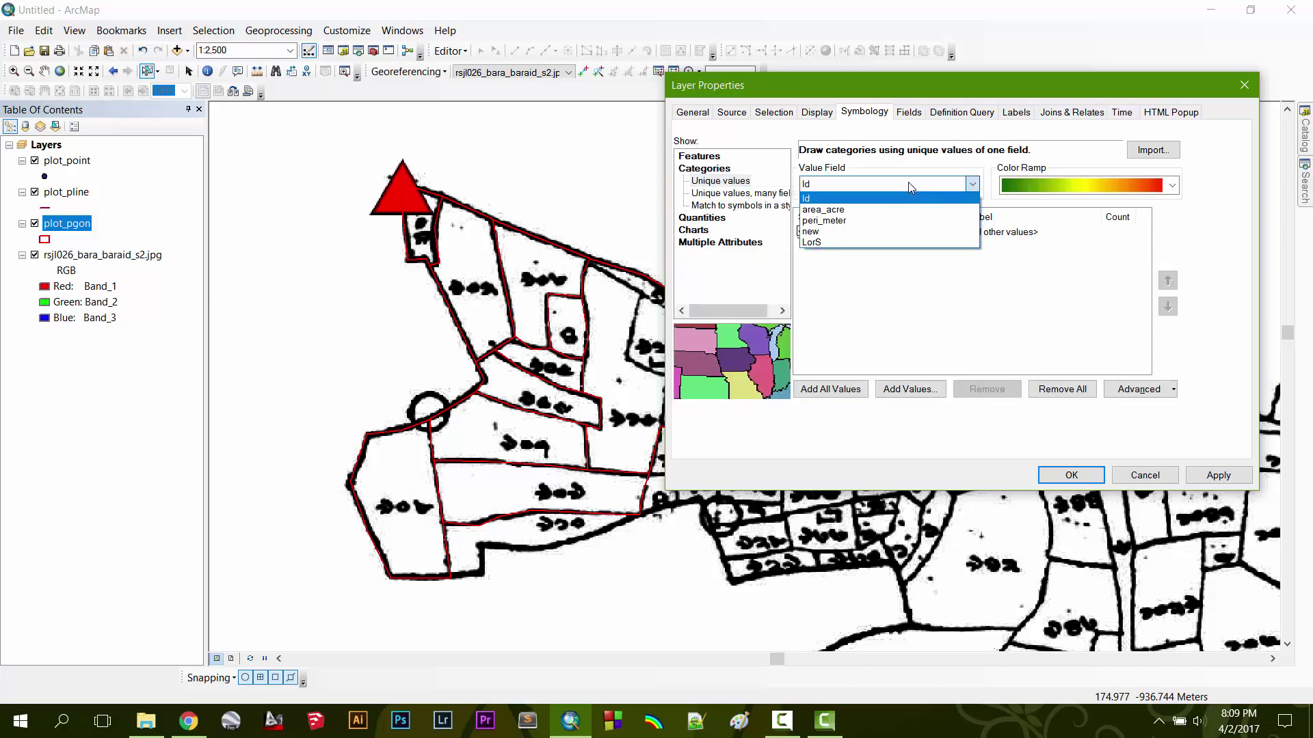
{"action": "left_click", "coordinate": [842, 210]}
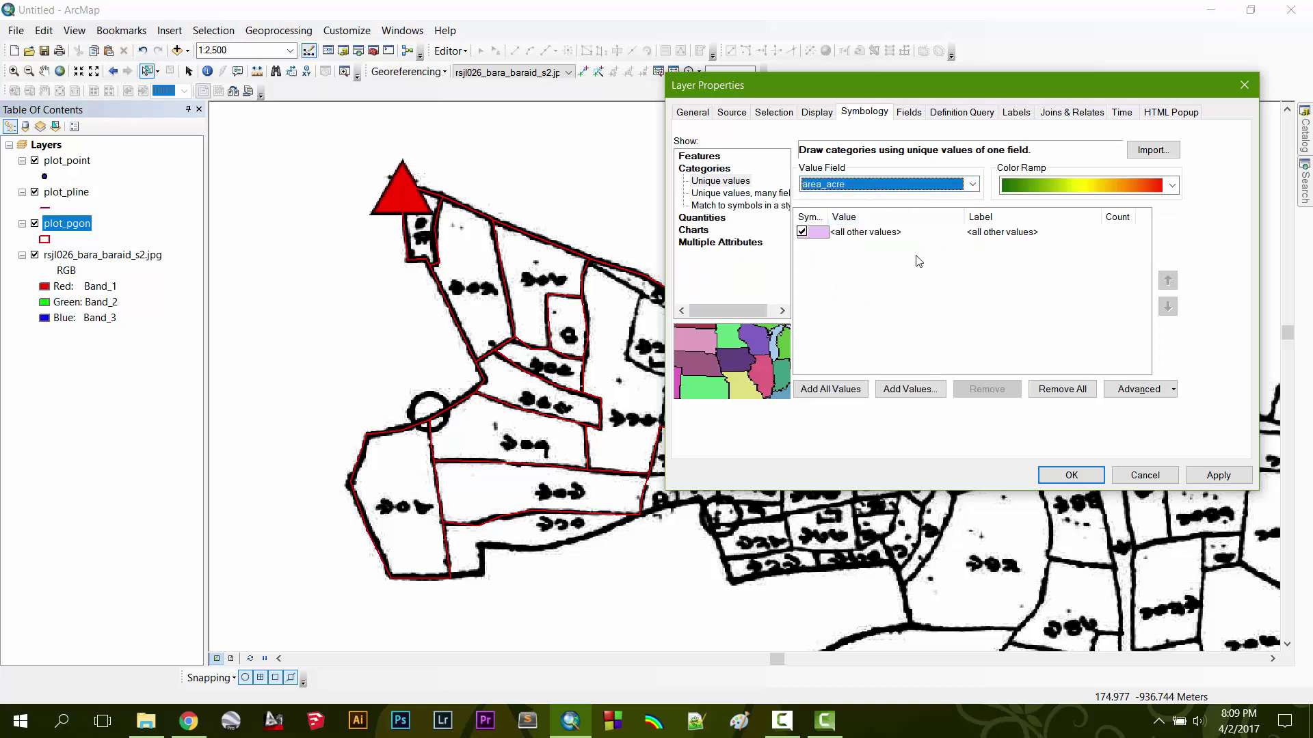
{"action": "left_click", "coordinate": [831, 391]}
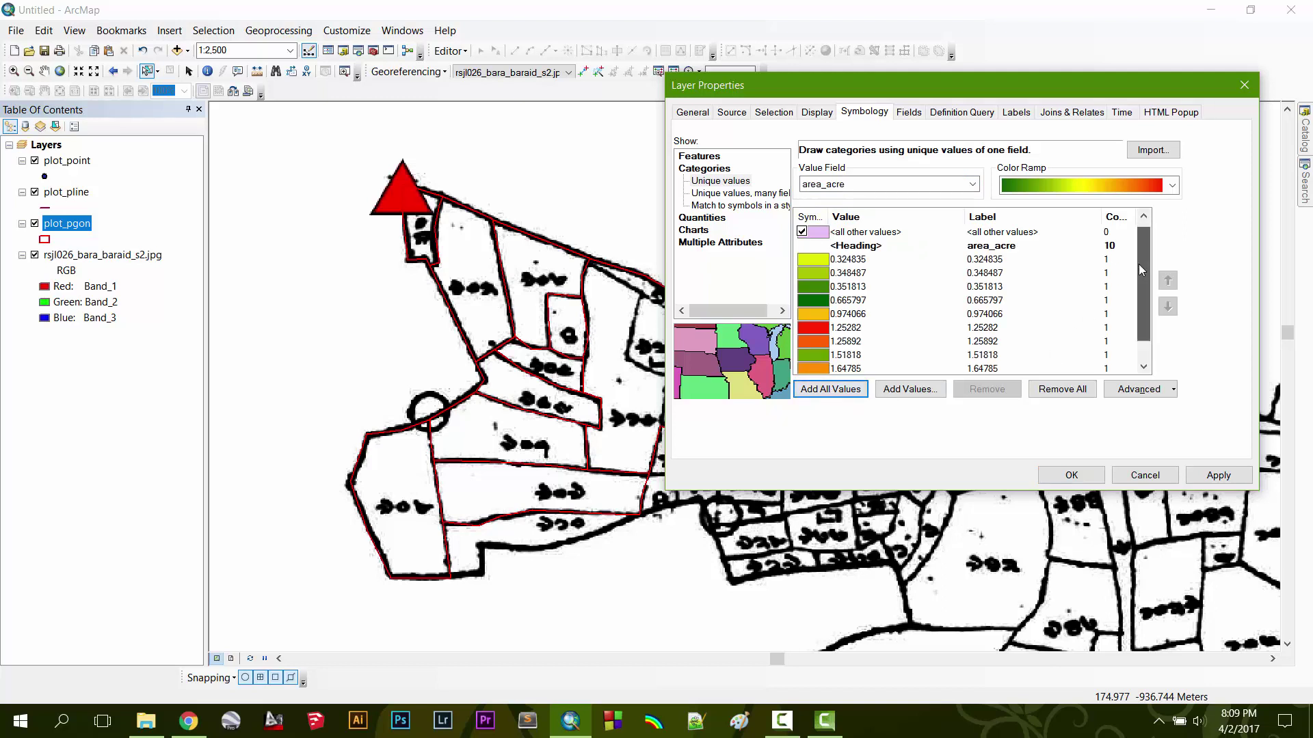
{"action": "left_click_drag", "start_coordinate": [1138, 264], "coordinate": [1143, 334]}
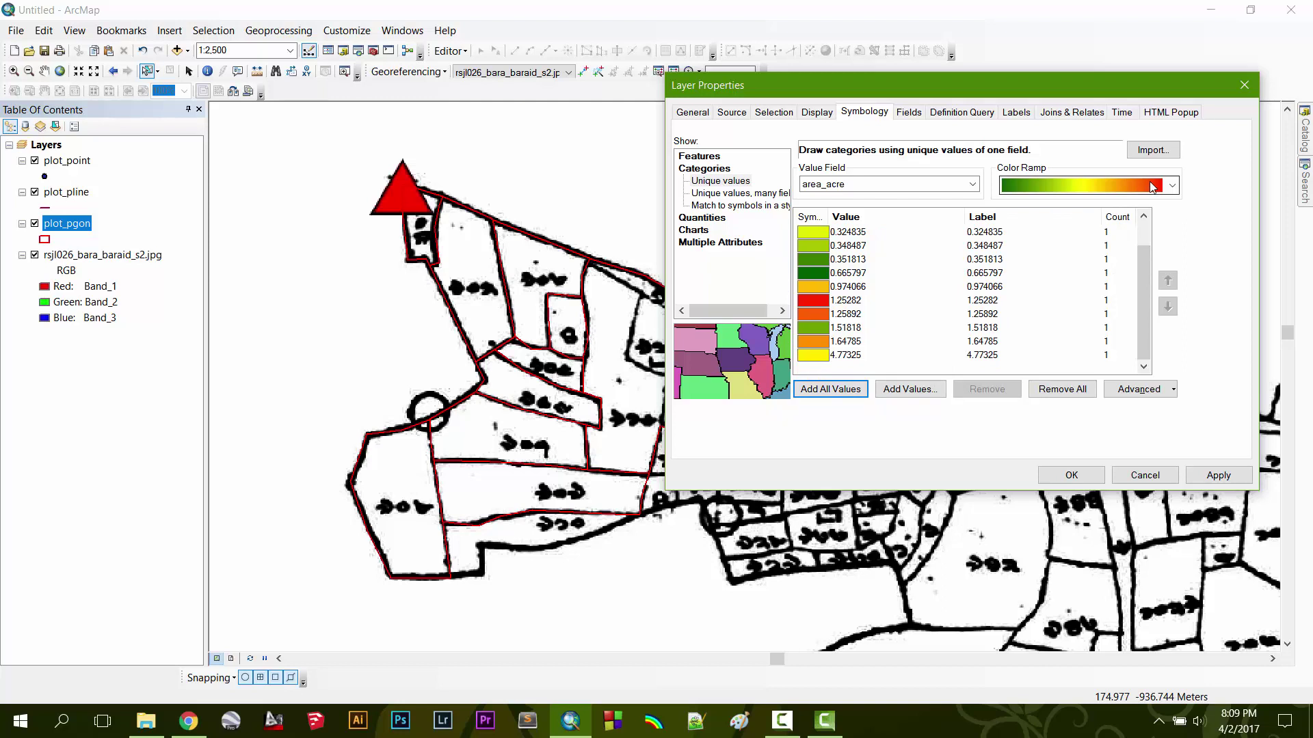
- Set the plot_pgon symbology to graduated colors based on area_acre with 4 classes
{"action": "left_click", "coordinate": [703, 219]}
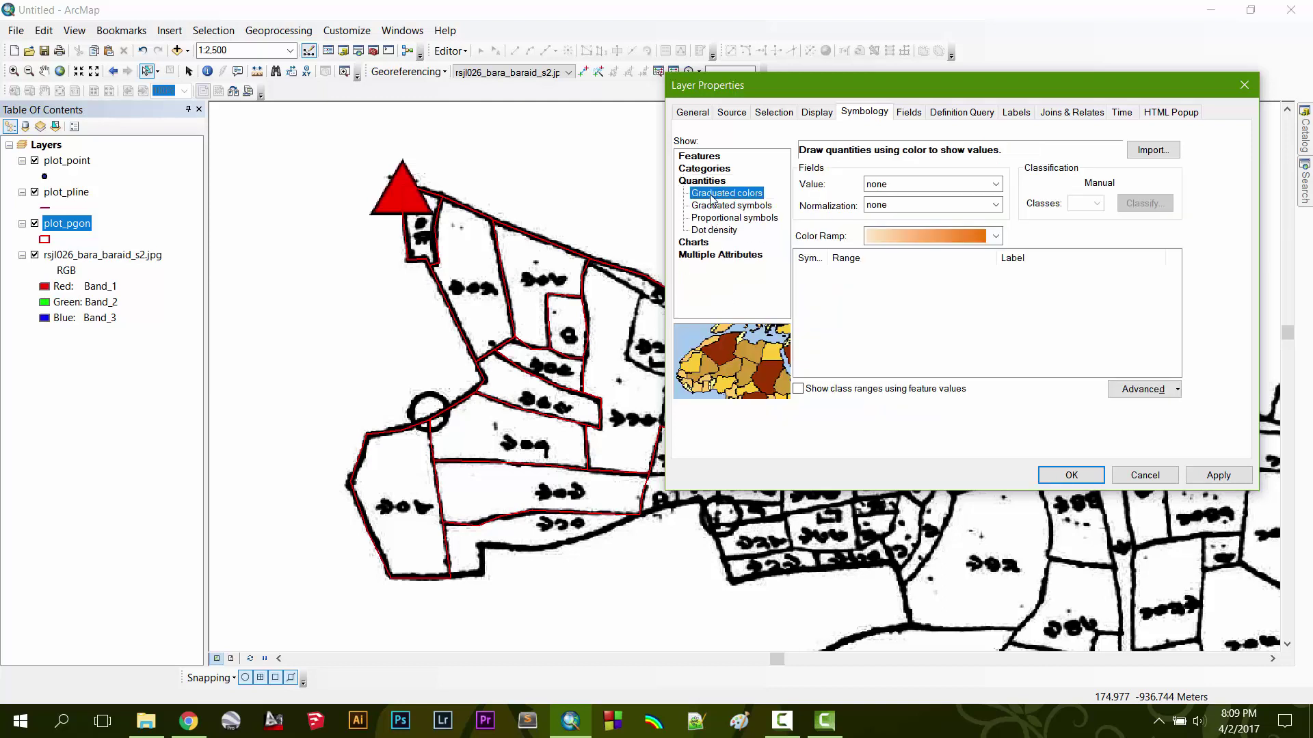
{"action": "left_click", "coordinate": [923, 185]}
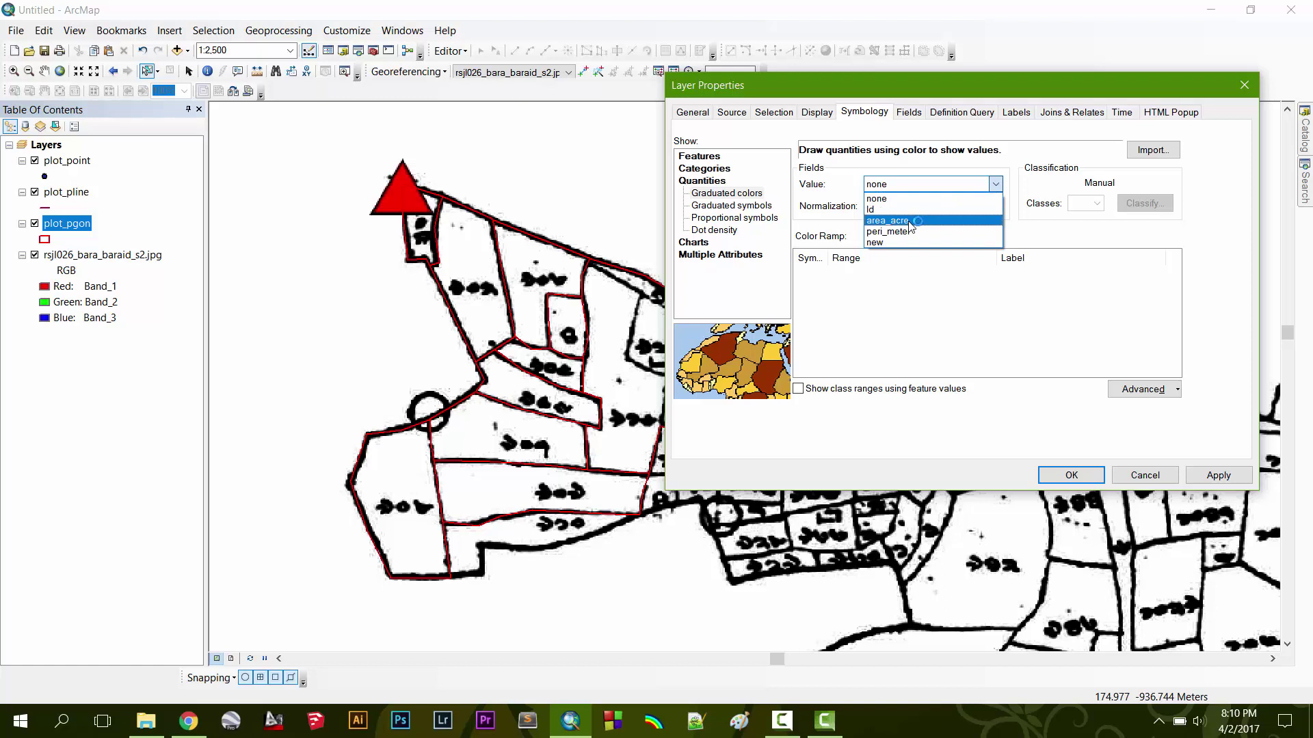
{"action": "left_click", "coordinate": [889, 220]}
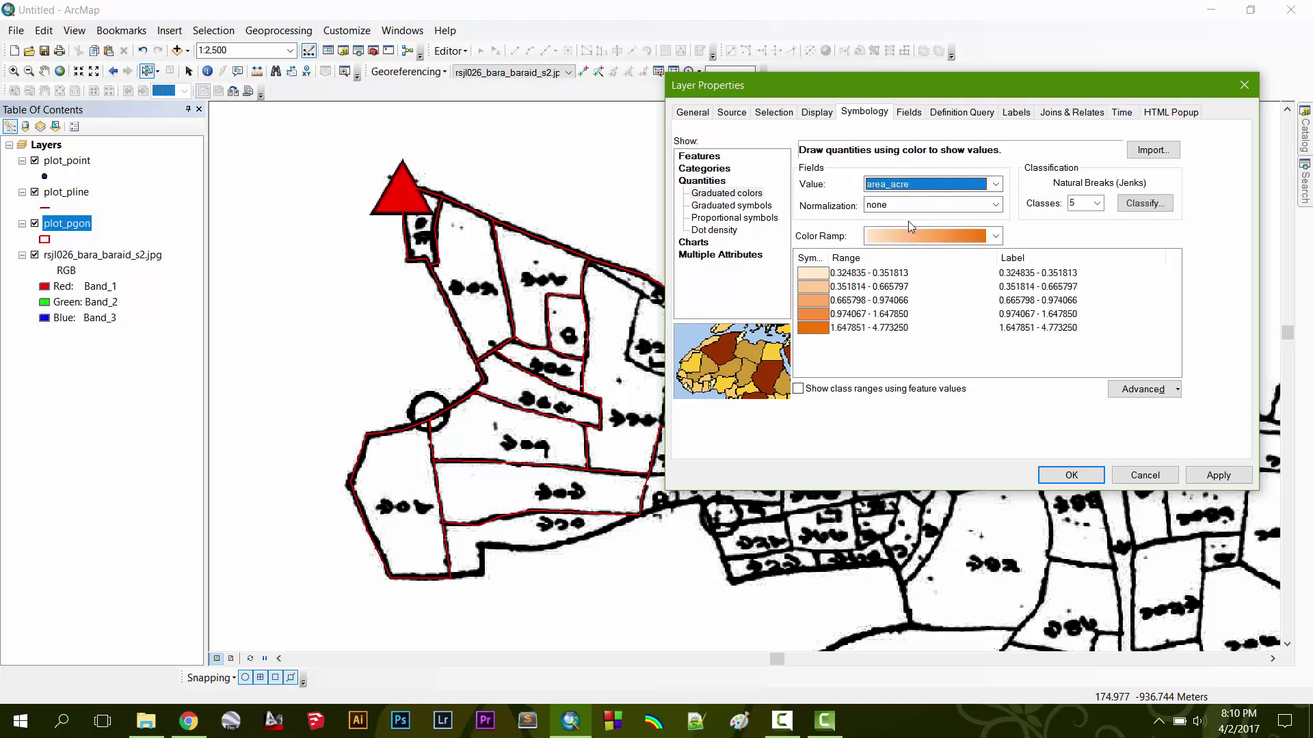
{"action": "left_click", "coordinate": [1095, 206]}
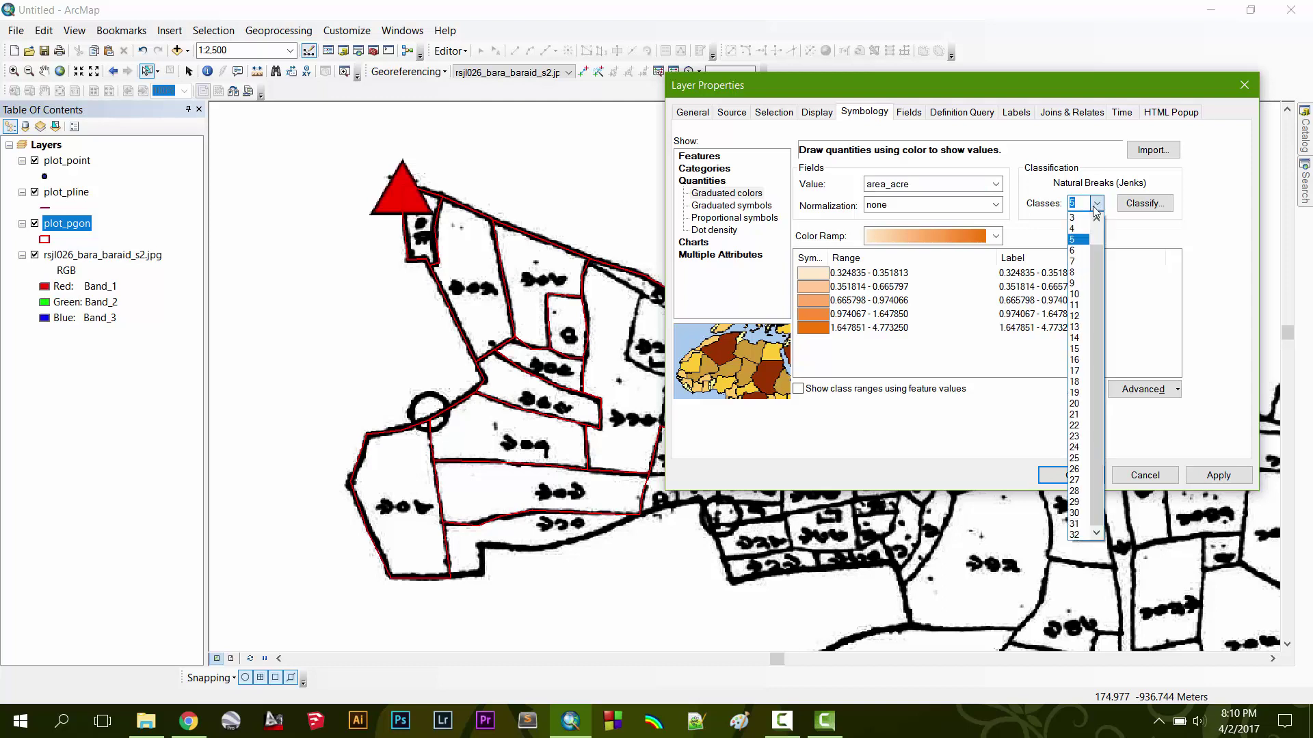
{"action": "left_click", "coordinate": [1081, 219]}
{"action": "left_click", "coordinate": [1096, 204]}
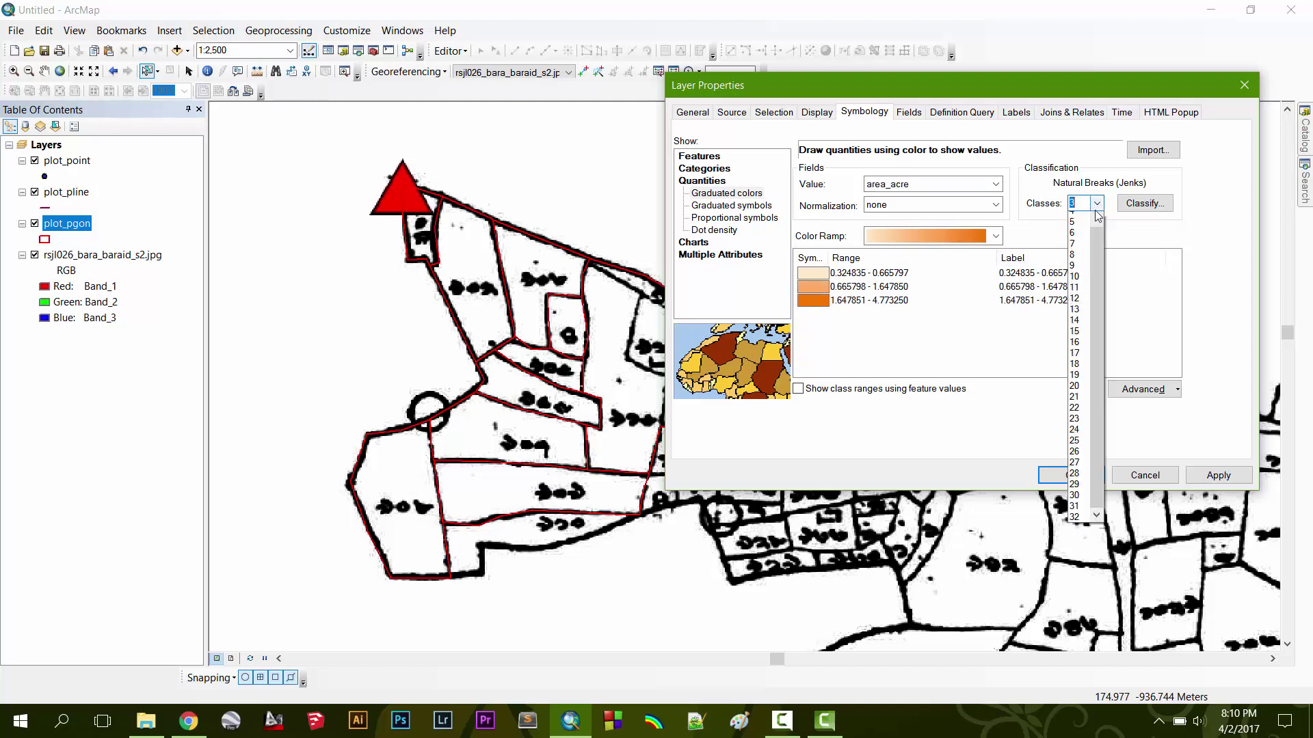
{"action": "left_click", "coordinate": [1077, 228]}
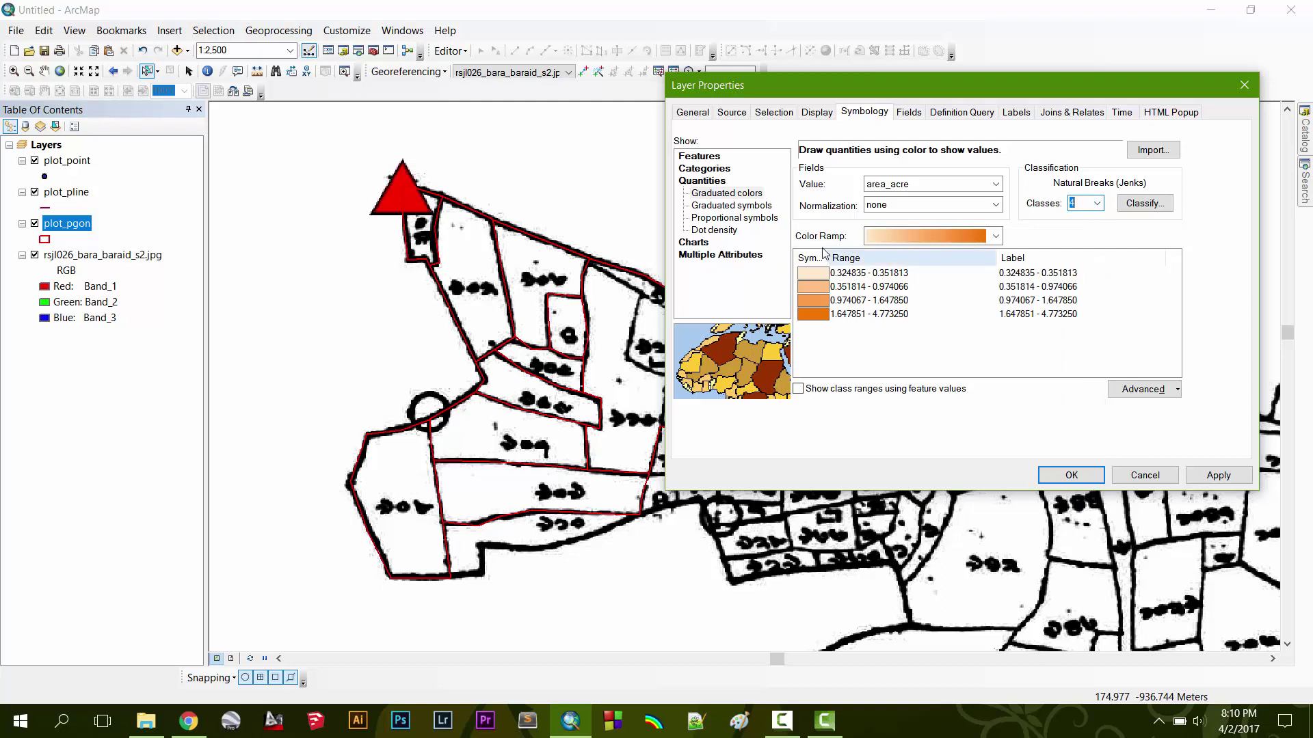
- Choose the light-to-dark green color ramp for the area_acre classes and apply the symbology to the plot_pgon layer
{"action": "left_click", "coordinate": [995, 236]}
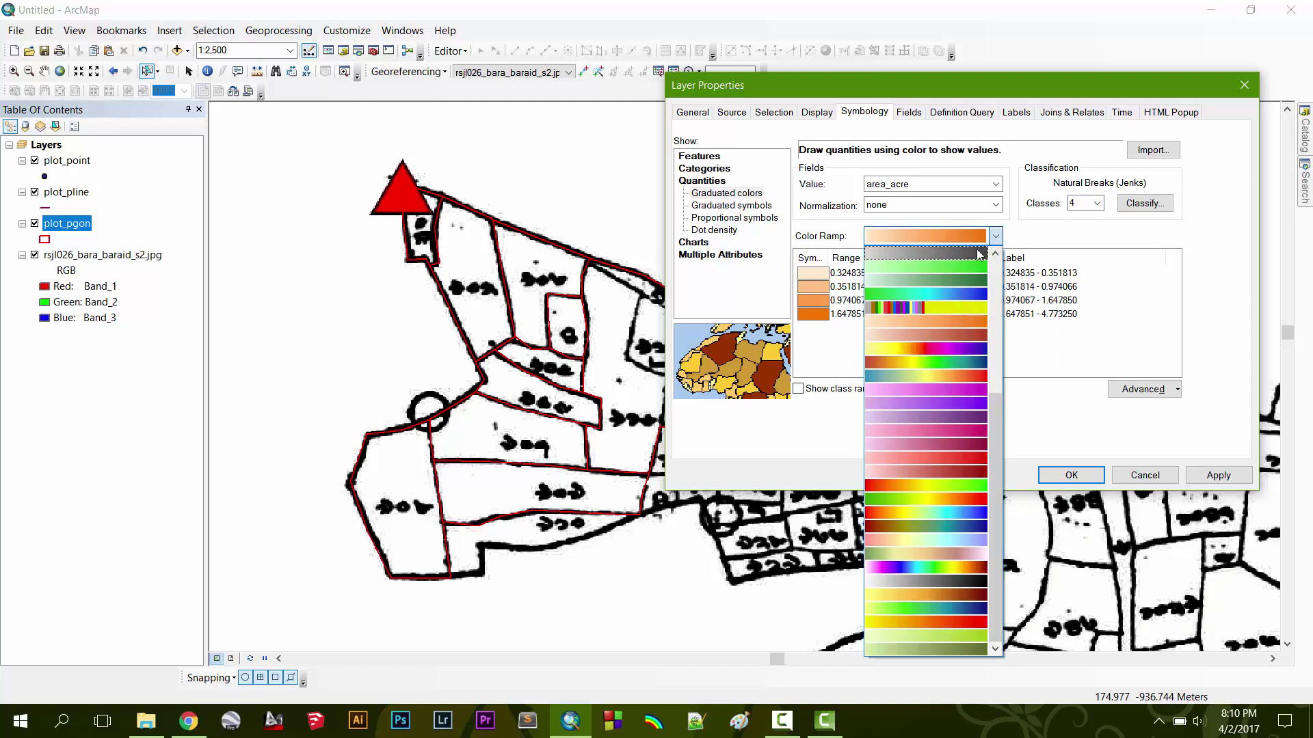
{"action": "left_click", "coordinate": [960, 280]}
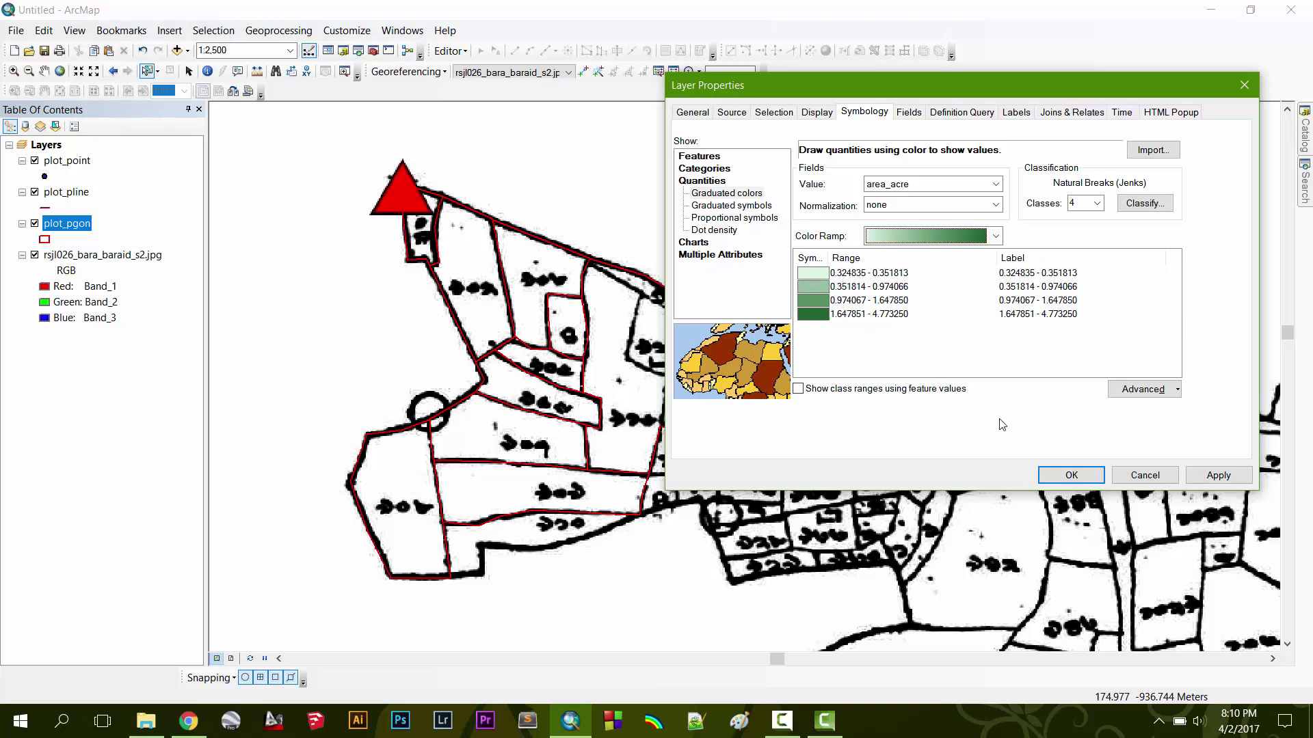
{"action": "left_click", "coordinate": [1071, 476]}
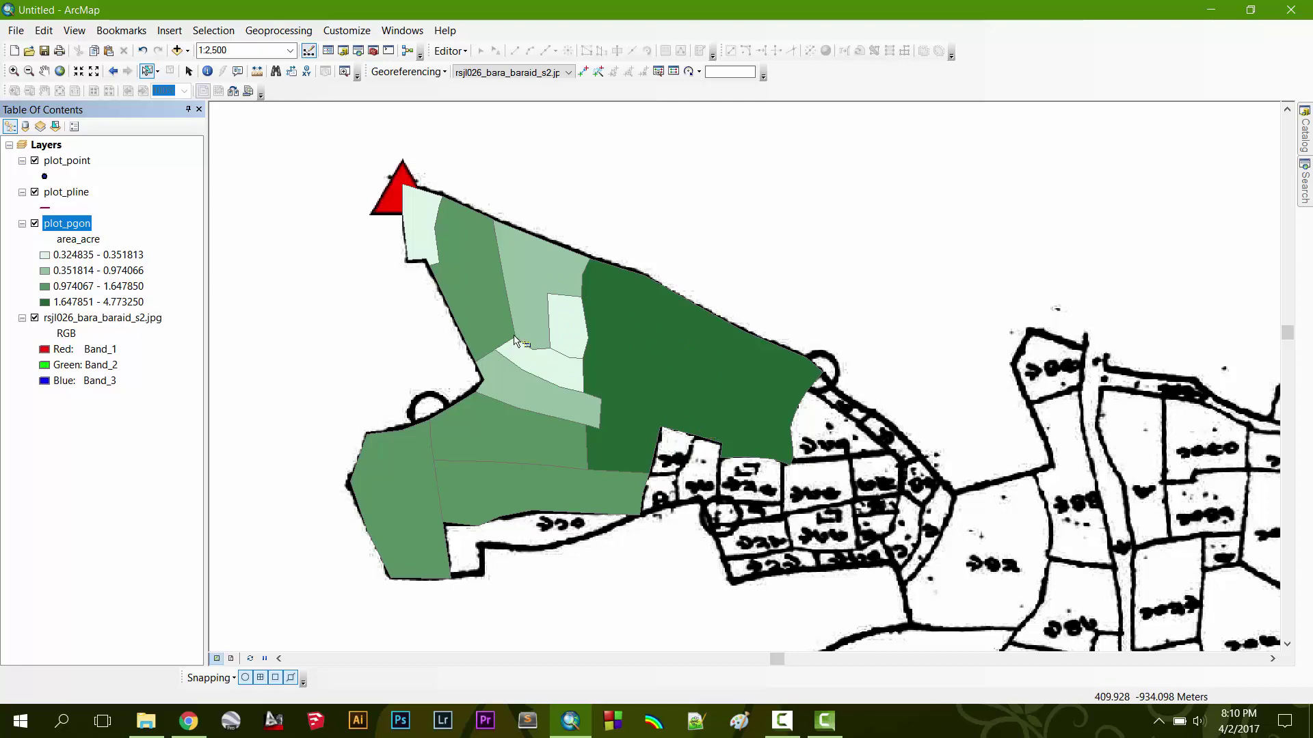
{"action": "scroll", "coordinate": [527, 336], "scroll_direction": "down", "scroll_amount": 2}
{"action": "scroll", "coordinate": [556, 341], "scroll_direction": "up", "scroll_amount": 2}
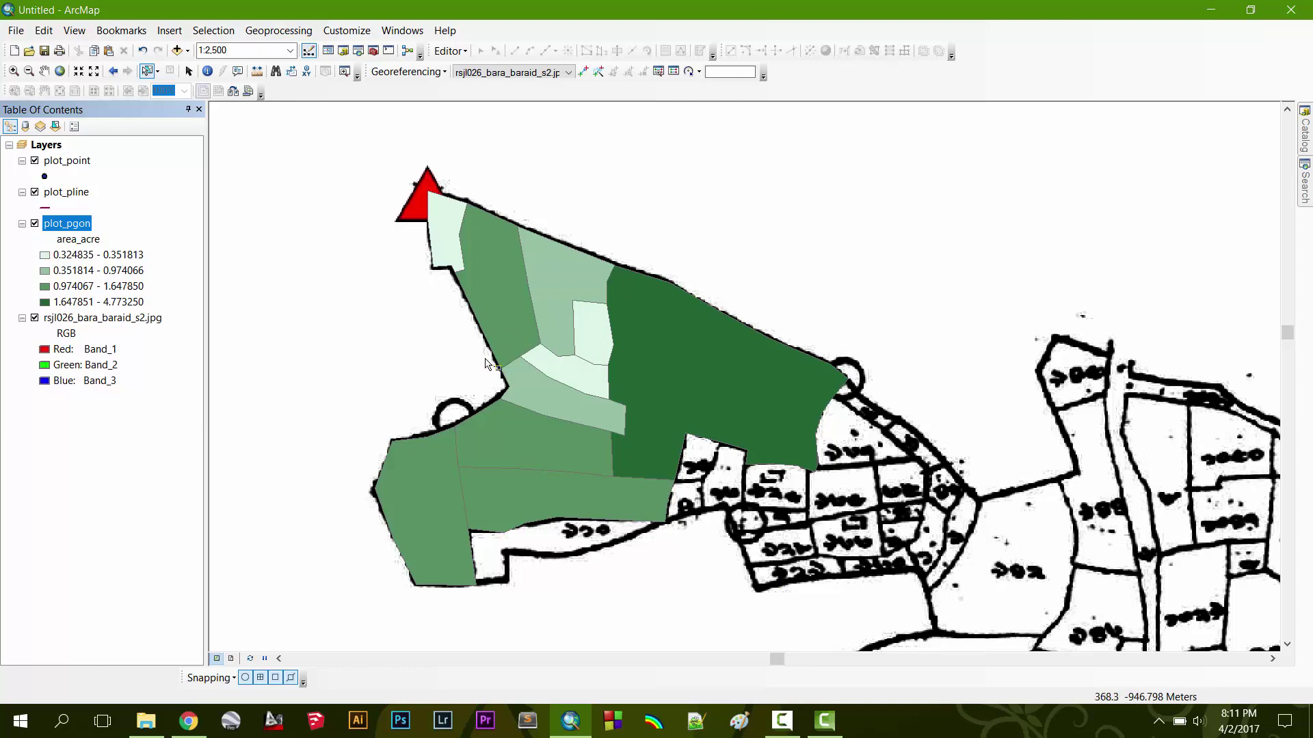
{"action": "left_click_drag", "start_coordinate": [484, 359], "coordinate": [583, 354]}
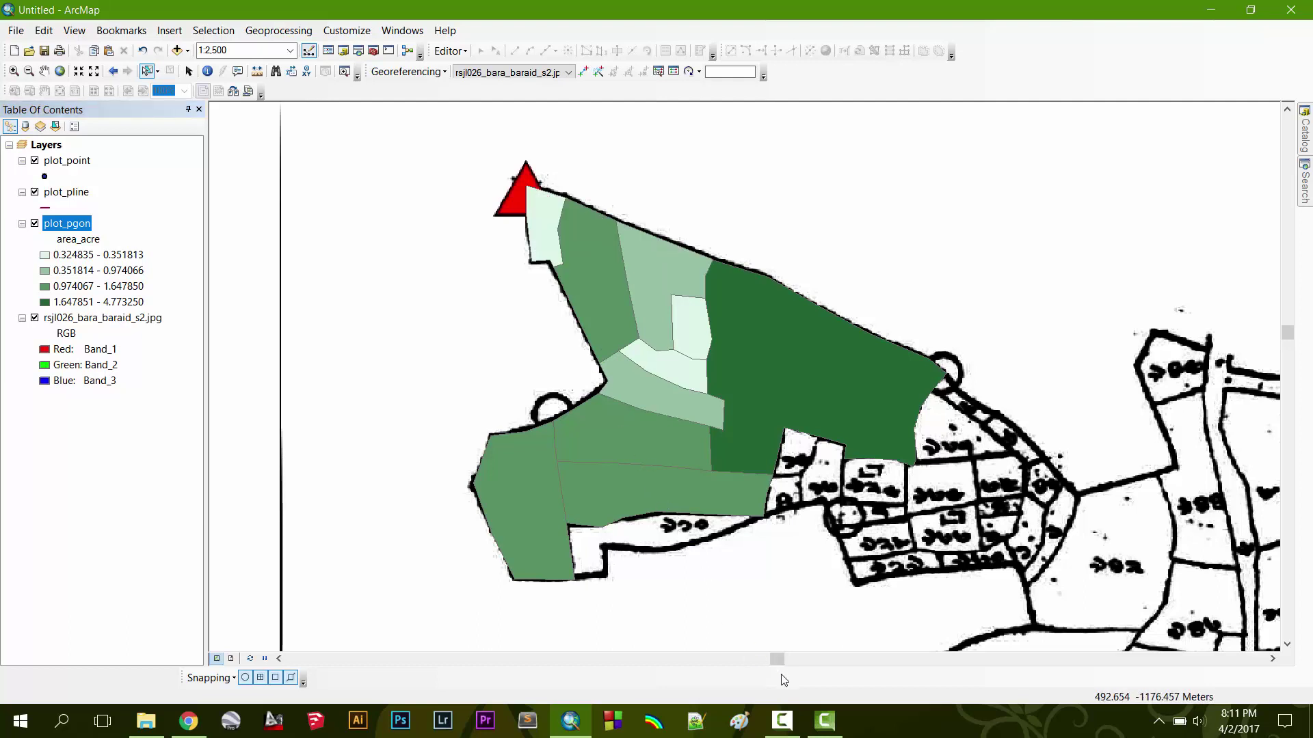